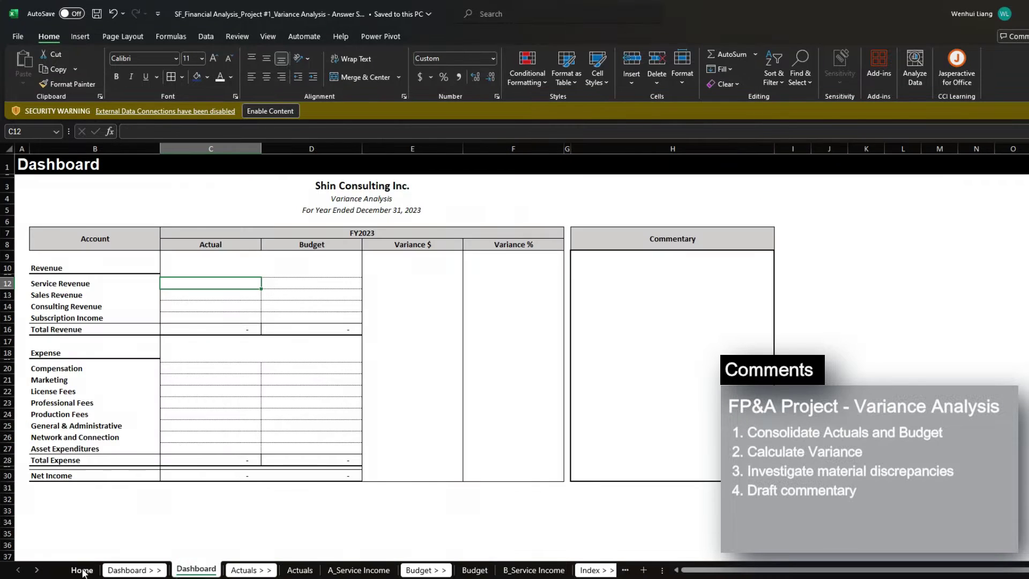
# - Review the Home instructions, the Actuals and Budget data, and the Dashboard's empty Actual and Commentary areas
pyautogui.click(83, 569)
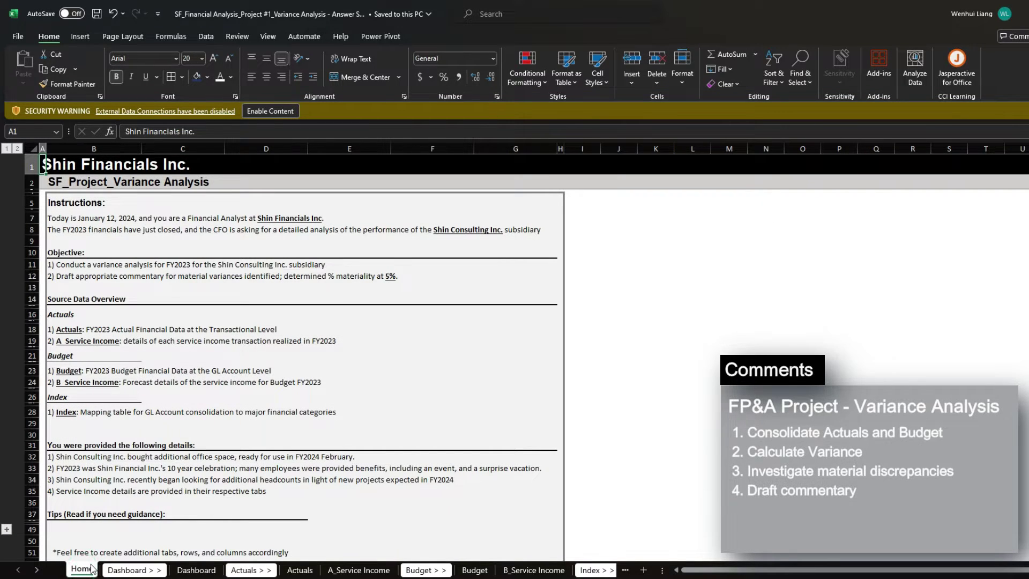
pyautogui.click(188, 571)
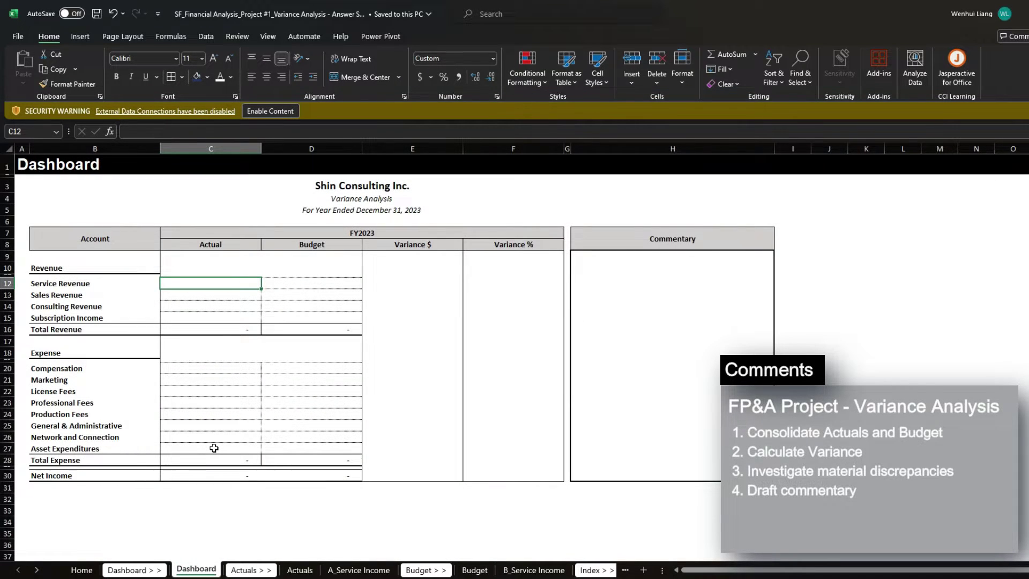
pyautogui.click(300, 570)
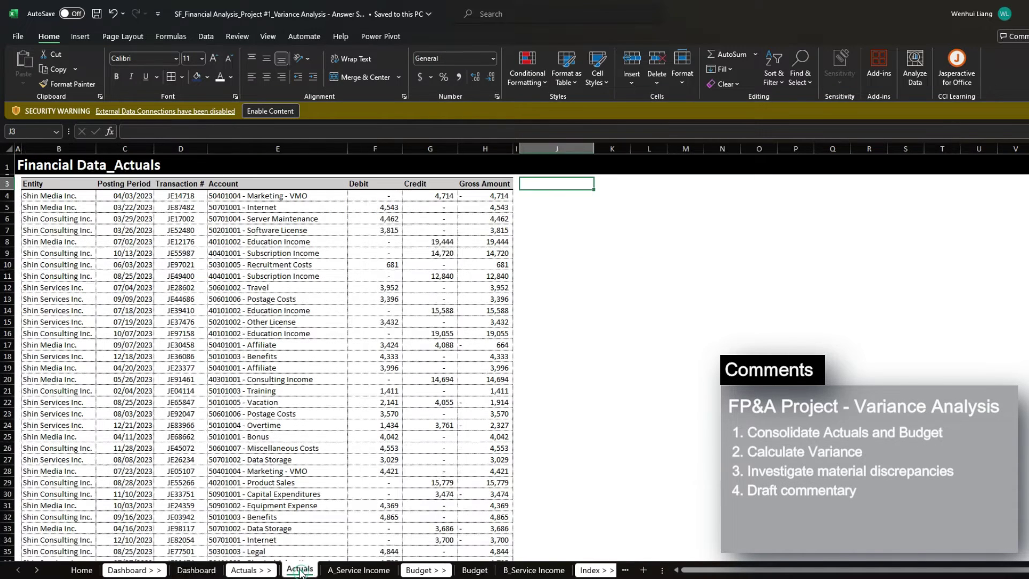
pyautogui.click(303, 413)
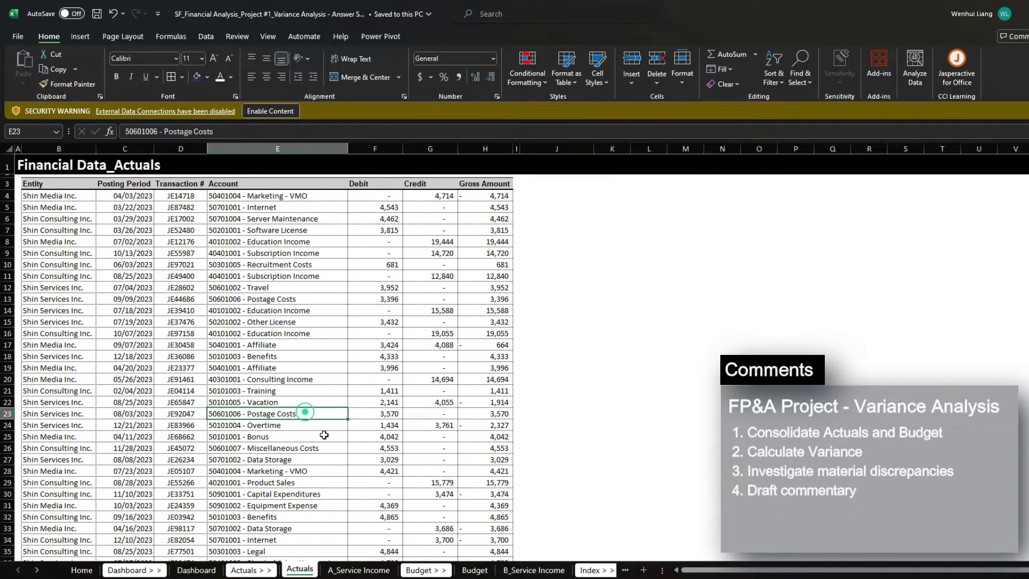
pyautogui.click(475, 569)
pyautogui.click(264, 321)
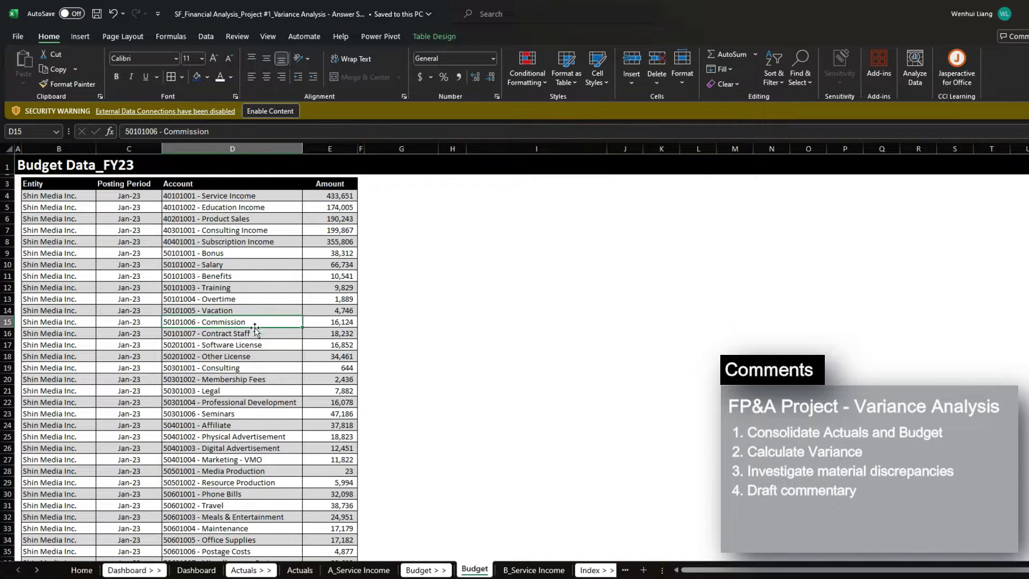
pyautogui.click(196, 569)
pyautogui.click(185, 283)
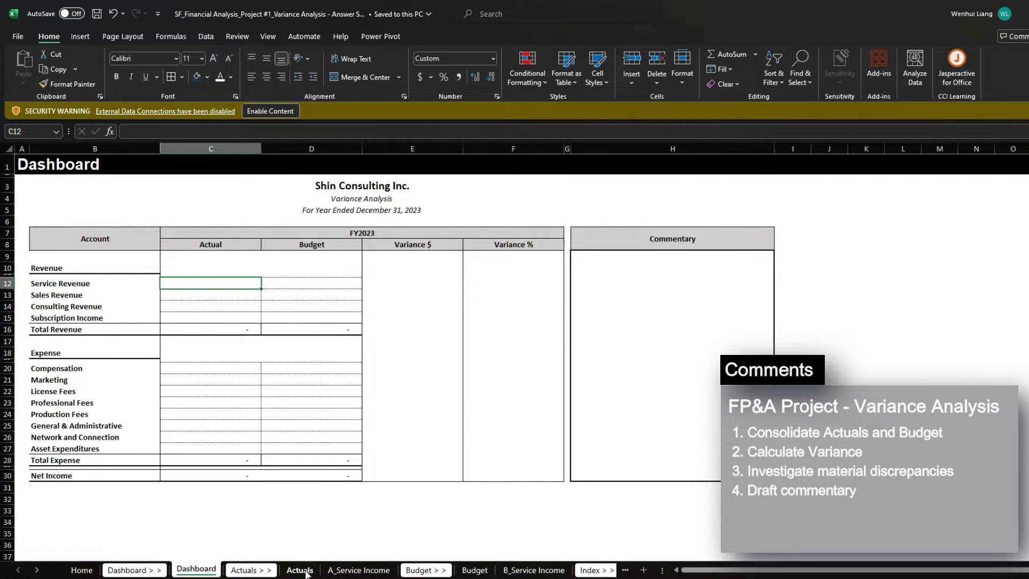
pyautogui.moveTo(599, 281); pyautogui.dragTo(591, 461)
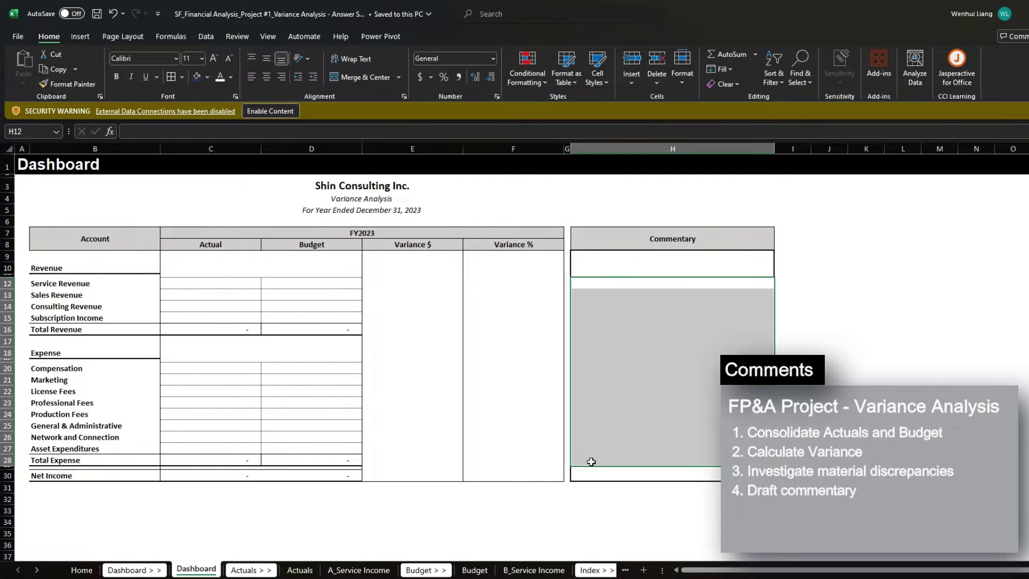
# - Examine the Actuals transactions, the A_Service Income details and the project instructions on Home, returning to Dashboard cell C12
pyautogui.click(306, 571)
pyautogui.moveTo(255, 300); pyautogui.dragTo(260, 353)
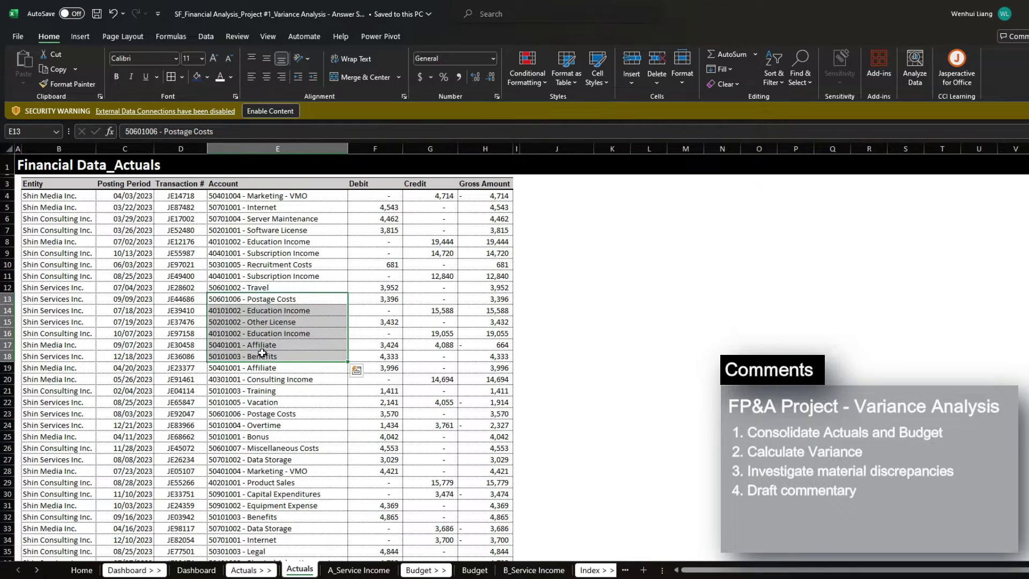
pyautogui.click(348, 569)
pyautogui.moveTo(67, 299); pyautogui.dragTo(231, 340)
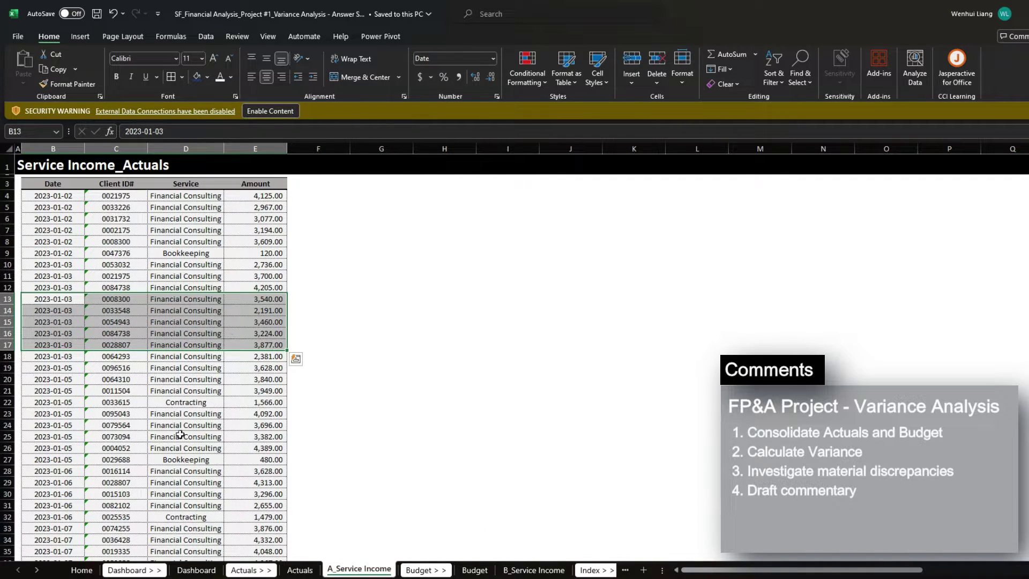
pyautogui.click(82, 569)
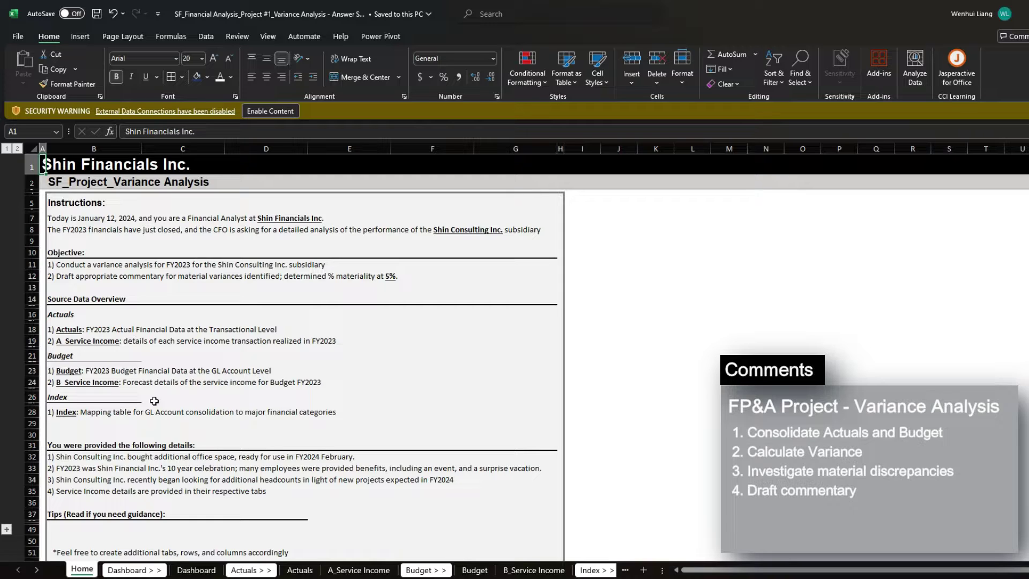
pyautogui.hotkey('ctrl', 'pagedown')
pyautogui.hotkey('ctrl', 'pagedown')
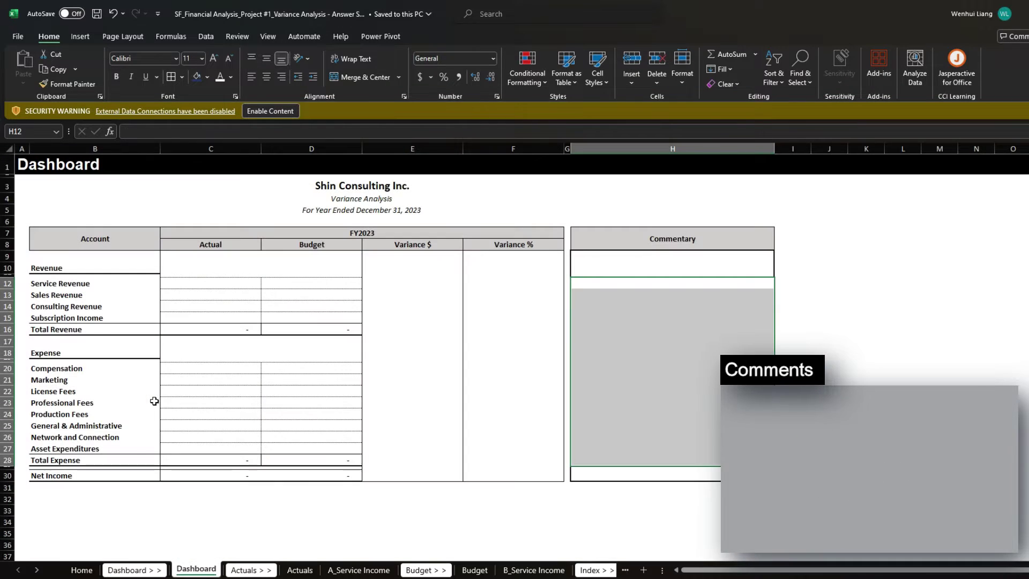
pyautogui.press('Left')
pyautogui.press('Left')
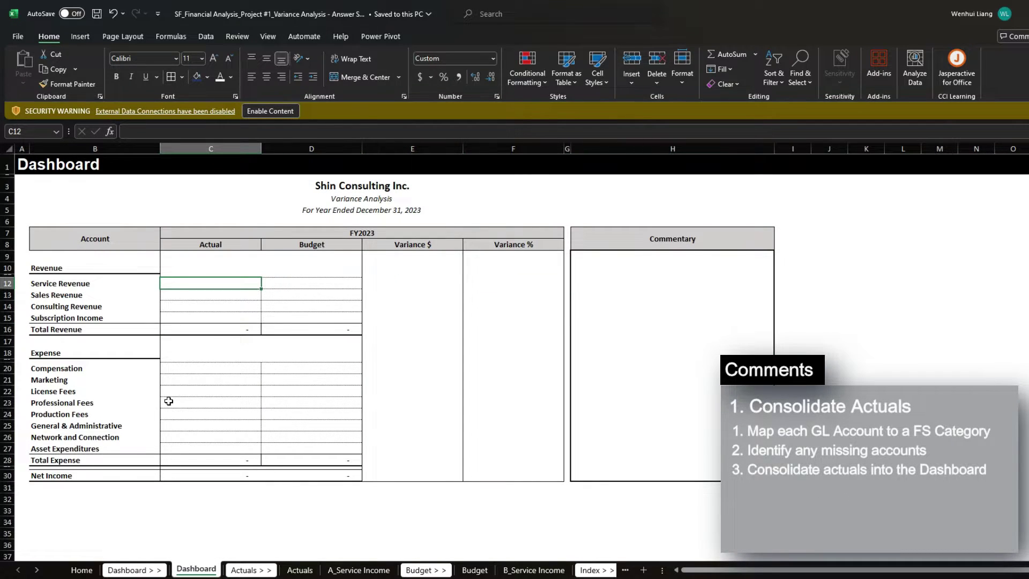
# - Compare the GL accounts on the Actuals sheet with the account categories listed on the Dashboard
pyautogui.click(300, 570)
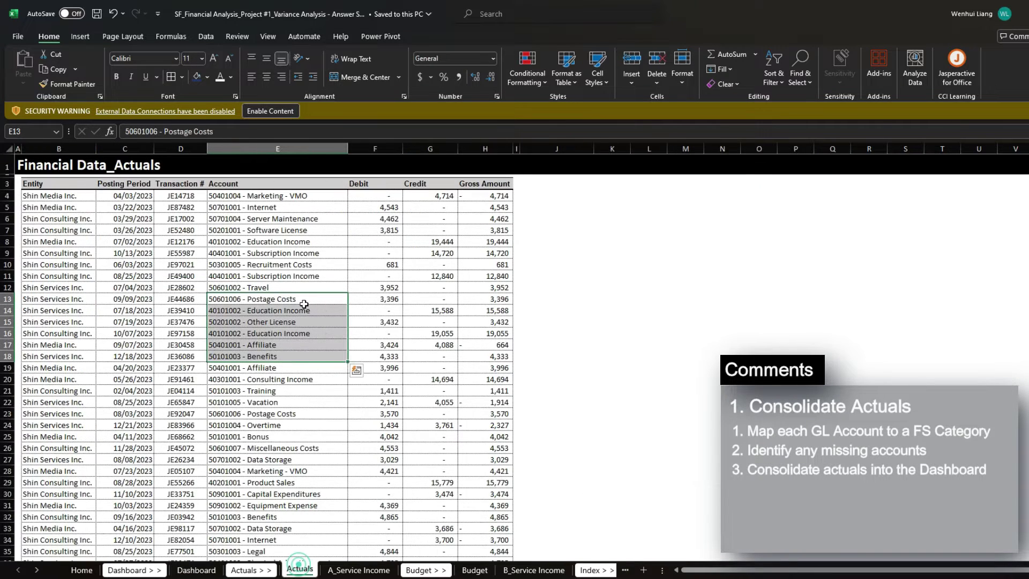
pyautogui.click(196, 569)
pyautogui.moveTo(86, 284); pyautogui.dragTo(86, 402)
pyautogui.click(87, 402)
pyautogui.click(299, 570)
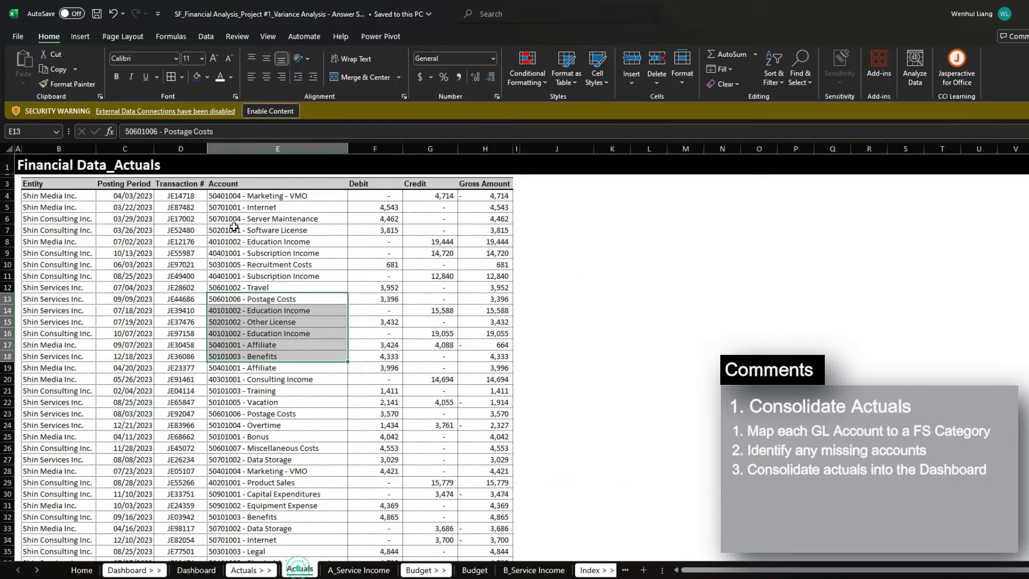
pyautogui.moveTo(268, 219); pyautogui.dragTo(268, 311)
pyautogui.click(196, 568)
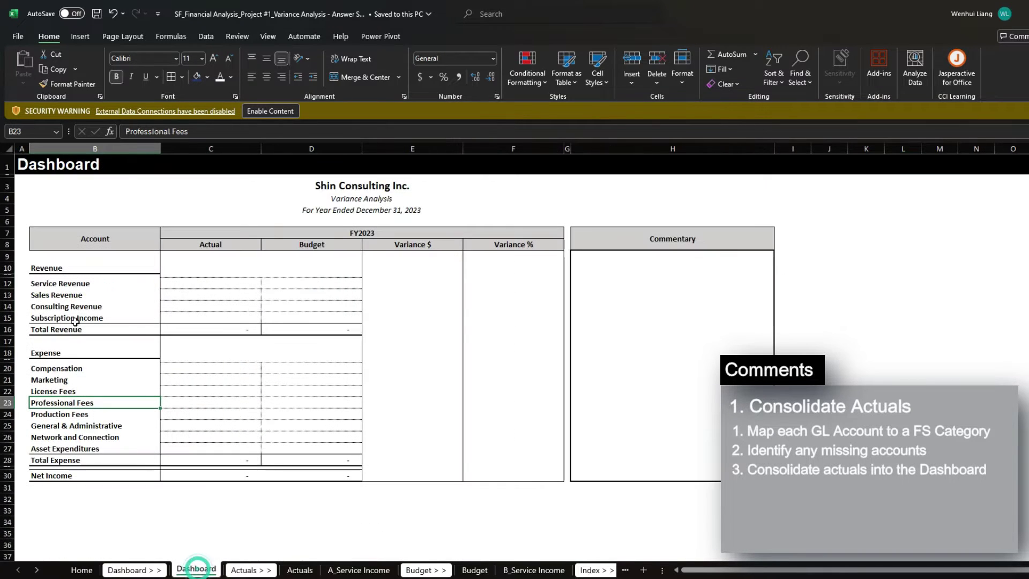
pyautogui.moveTo(86, 284); pyautogui.dragTo(86, 329)
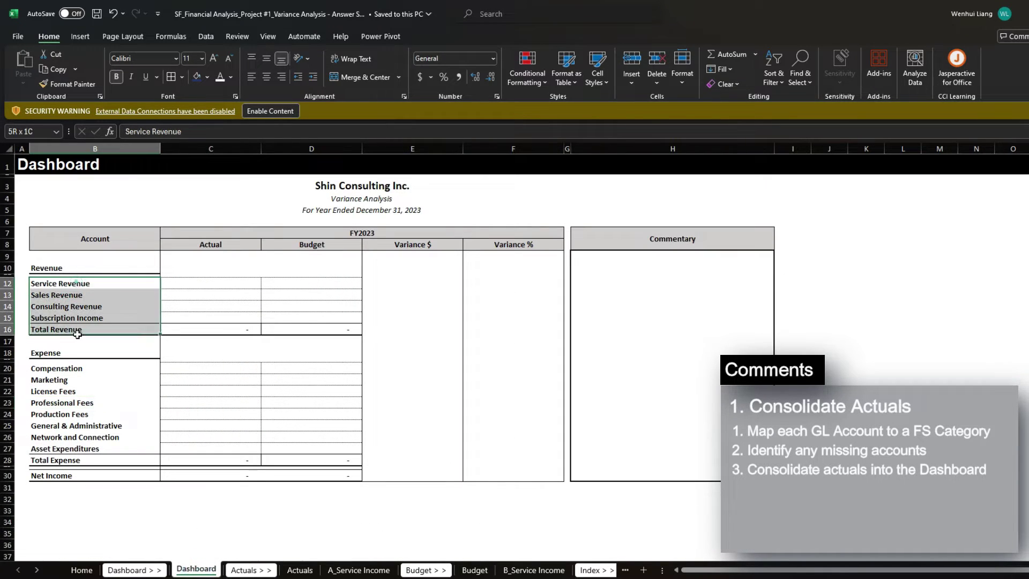
# - Examine how the Index sheet maps each GL account to a financial statement category and account type
pyautogui.click(369, 570)
pyautogui.hotkey('ctrl', 'pagedown')
pyautogui.hotkey('ctrl', 'pagedown')
pyautogui.hotkey('ctrl', 'pagedown')
pyautogui.hotkey('ctrl', 'pagedown')
pyautogui.hotkey('ctrl', 'pagedown')
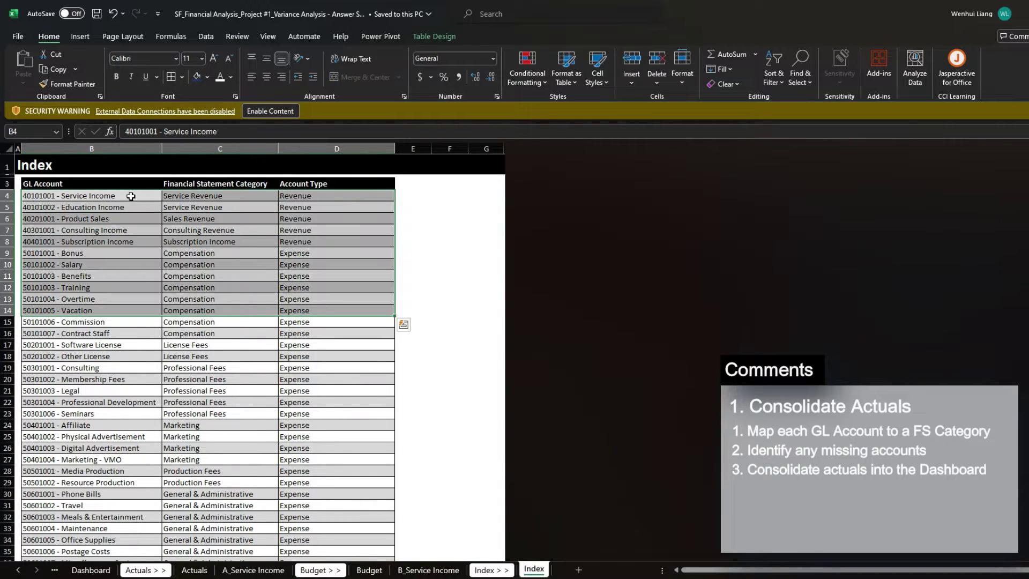
pyautogui.moveTo(129, 195); pyautogui.dragTo(310, 337)
pyautogui.click(84, 196)
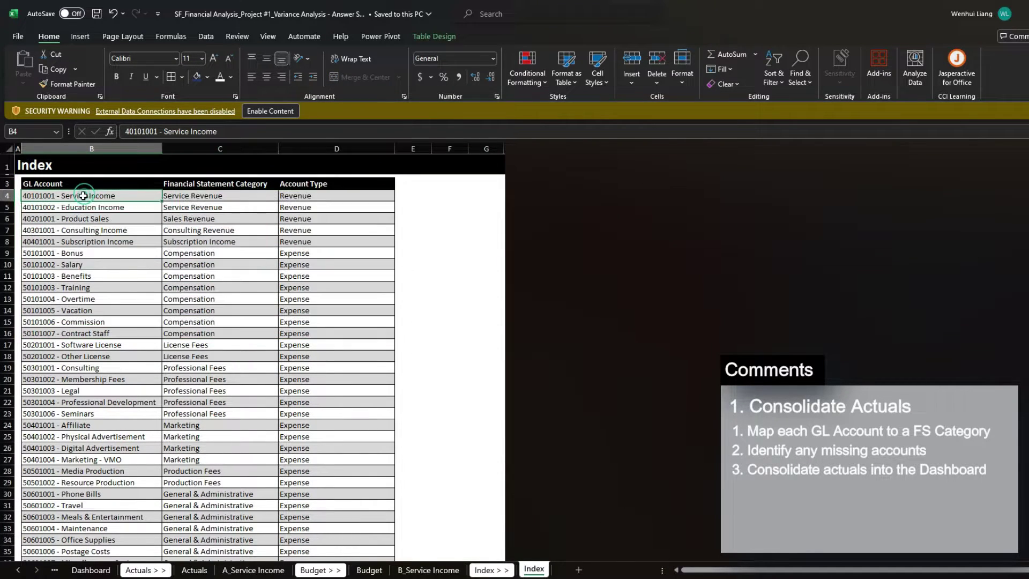
pyautogui.click(230, 198)
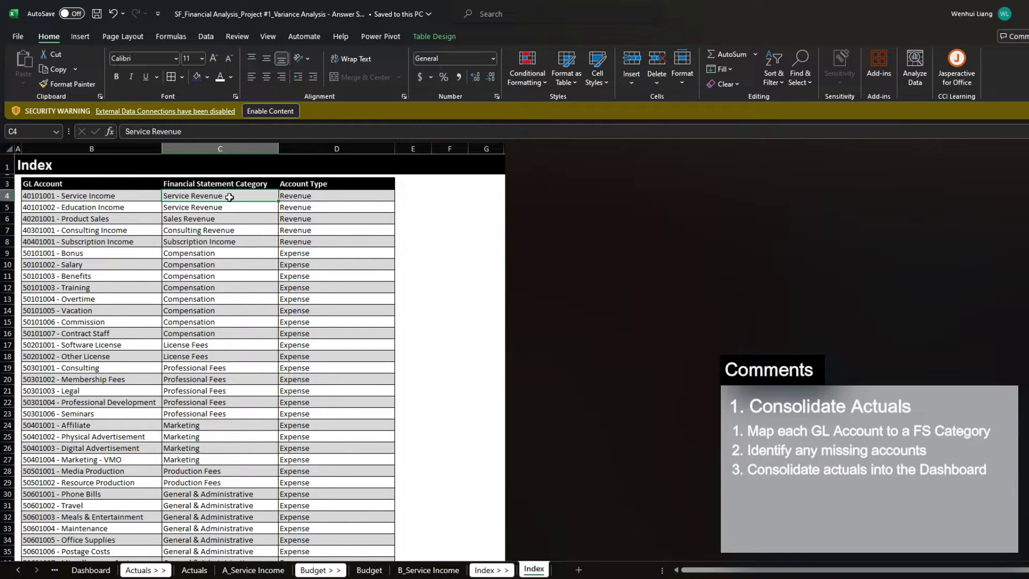
# - Add an "Index" header in J3 of the Actuals sheet, reusing the Gross Amount header's formatting
pyautogui.click(210, 571)
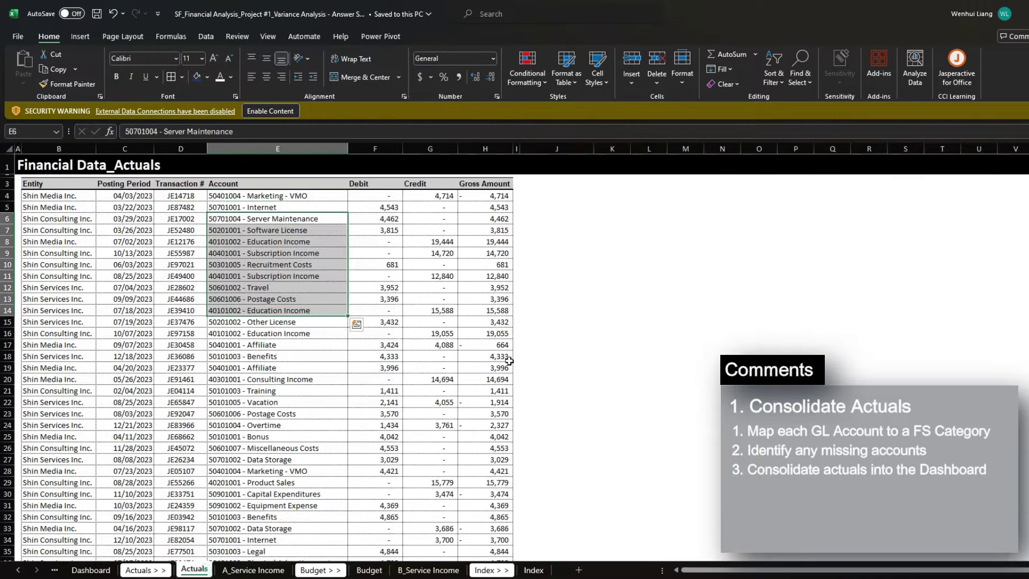
pyautogui.click(545, 186)
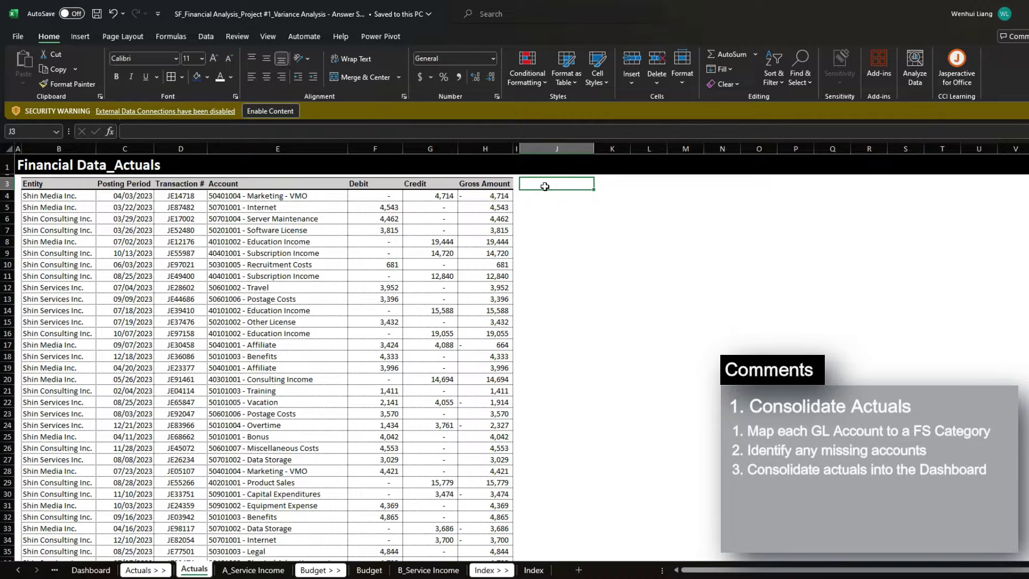
pyautogui.press('Left')
pyautogui.press('Left')
pyautogui.hotkey('ctrl', 'c')
pyautogui.press('Right')
pyautogui.press('Right')
pyautogui.hotkey('ctrl', 'v')
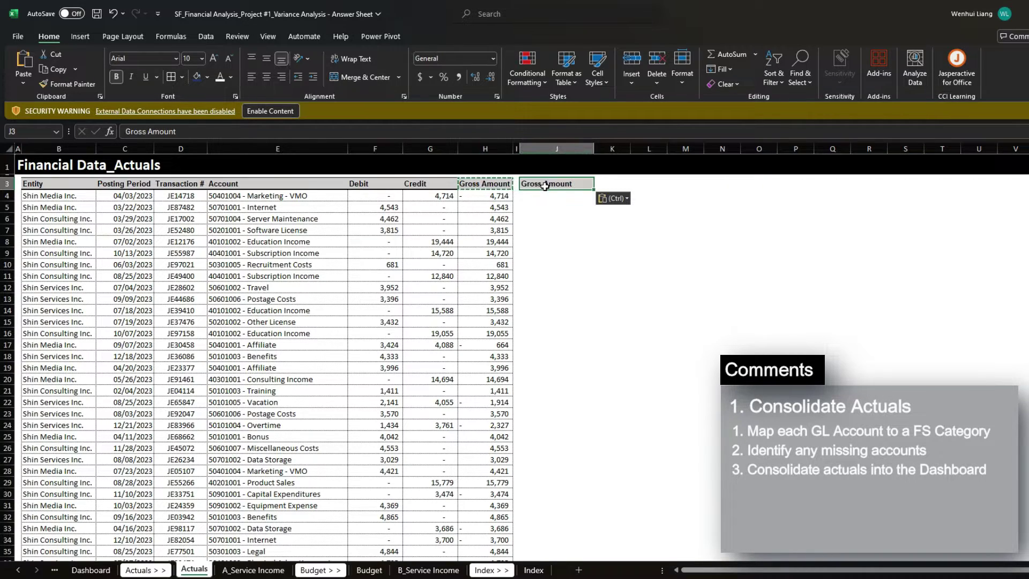
pyautogui.write('Index')
pyautogui.hotkey('ctrl', 'Return')
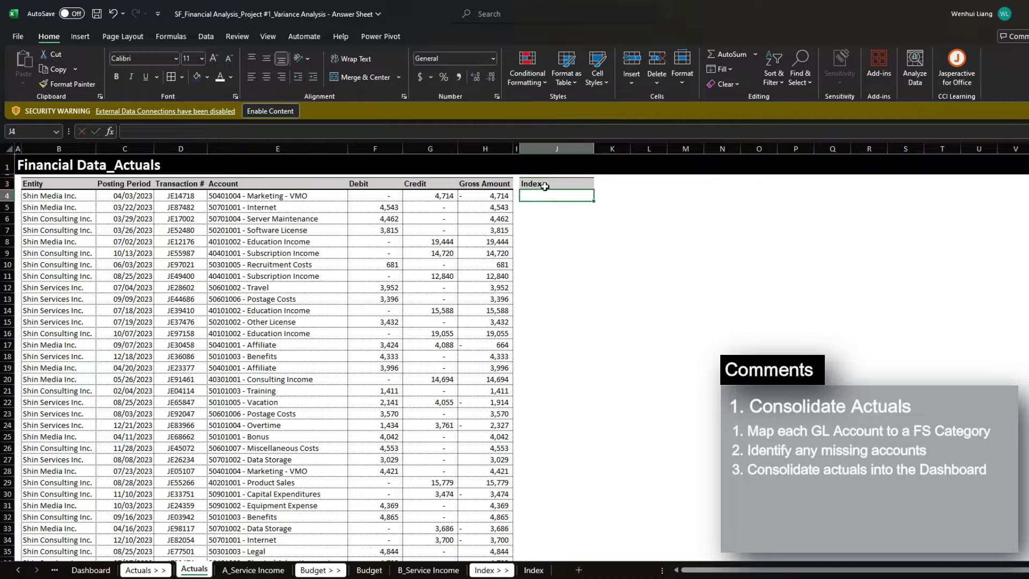
# - Center the Index header in J3 and give it a dark blue fill with white text
pyautogui.hotkey('alt', 'h')
pyautogui.press('h')
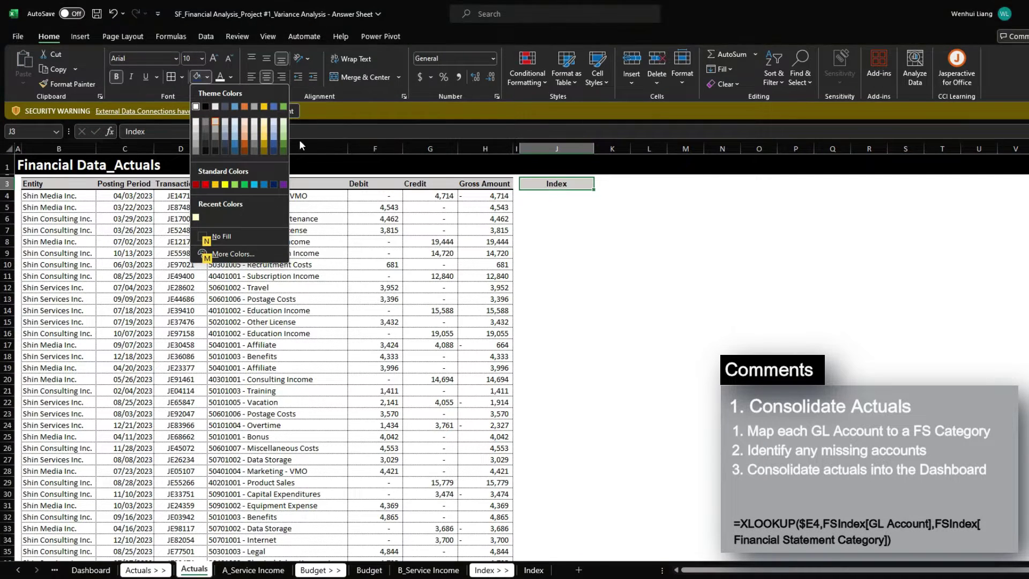
pyautogui.click(275, 152)
pyautogui.hotkey('alt', 'h')
pyautogui.press('f')
pyautogui.press('c')
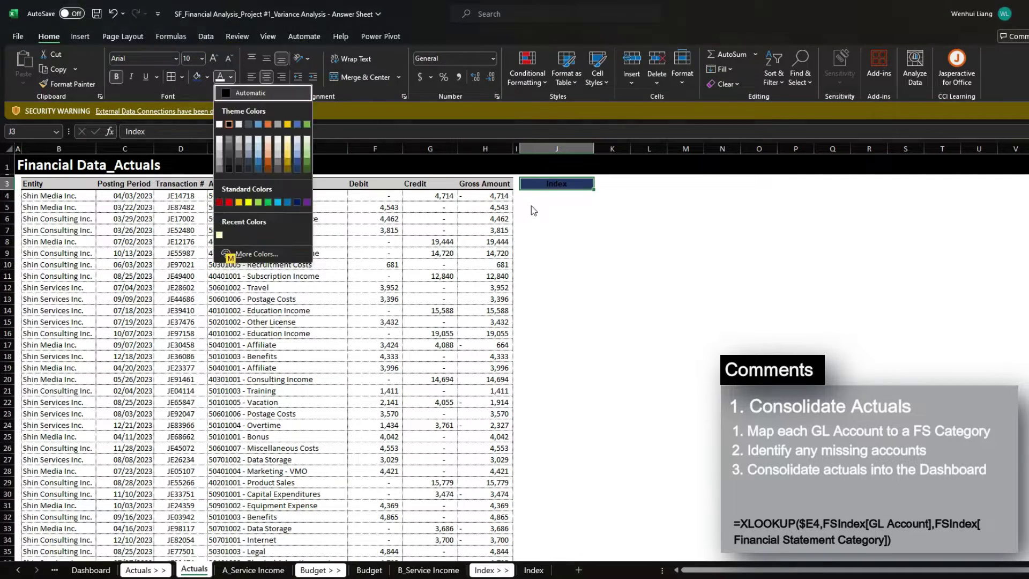
pyautogui.press('Down')
pyautogui.press('Return')
# - Begin an XLOOKUP formula in J4 with the column-locked account cell $E4 as the lookup value
pyautogui.press('Down')
pyautogui.write('=xlookup(')
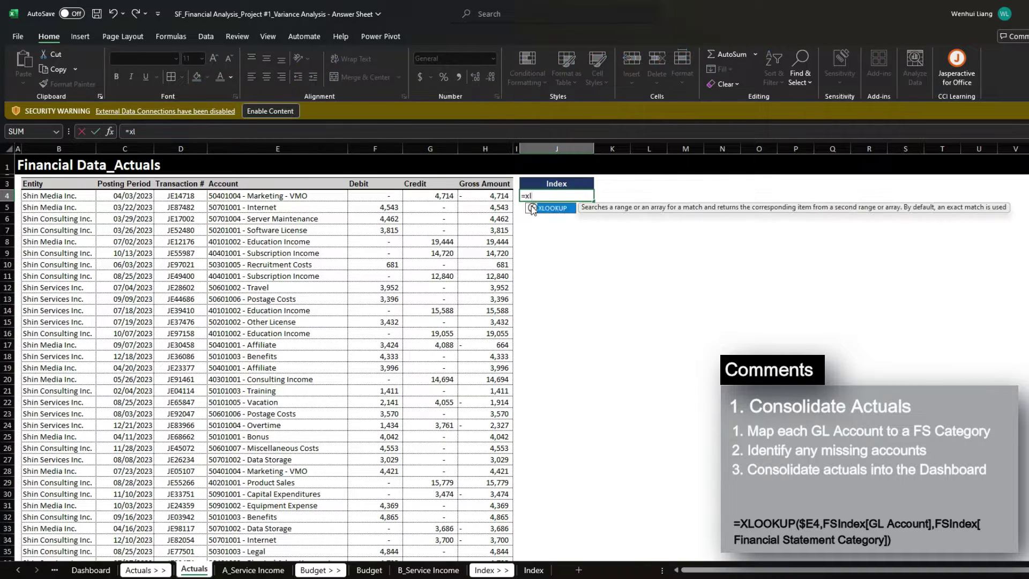
pyautogui.press('Left')
pyautogui.press('Left')
pyautogui.press('Left')
pyautogui.press('Left')
pyautogui.press('Left')
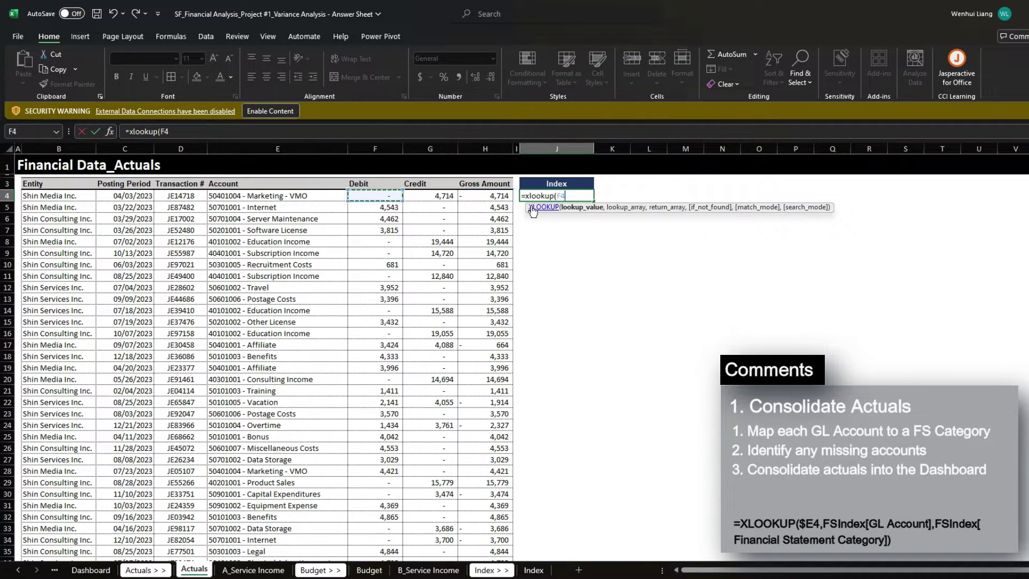
pyautogui.press('F4')
pyautogui.press('F4')
pyautogui.press('F4')
pyautogui.write(',')
# - Complete the XLOOKUP with FSIndex[GL Account] as lookup array and FSIndex[Financial Statement Category] as return array
pyautogui.hotkey('ctrl', 'pagedown')
pyautogui.hotkey('ctrl', 'pagedown')
pyautogui.hotkey('ctrl', 'pagedown')
pyautogui.hotkey('ctrl', 'pagedown')
pyautogui.hotkey('ctrl', 'pagedown')
pyautogui.hotkey('ctrl', 'pagedown')
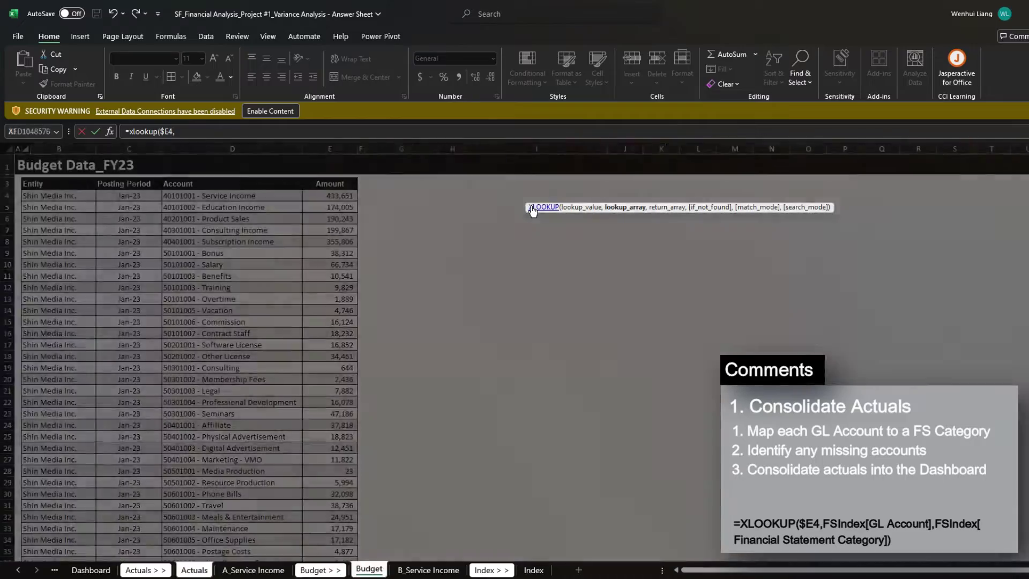
pyautogui.press('Down')
pyautogui.hotkey('ctrl', 'shift', 'Down')
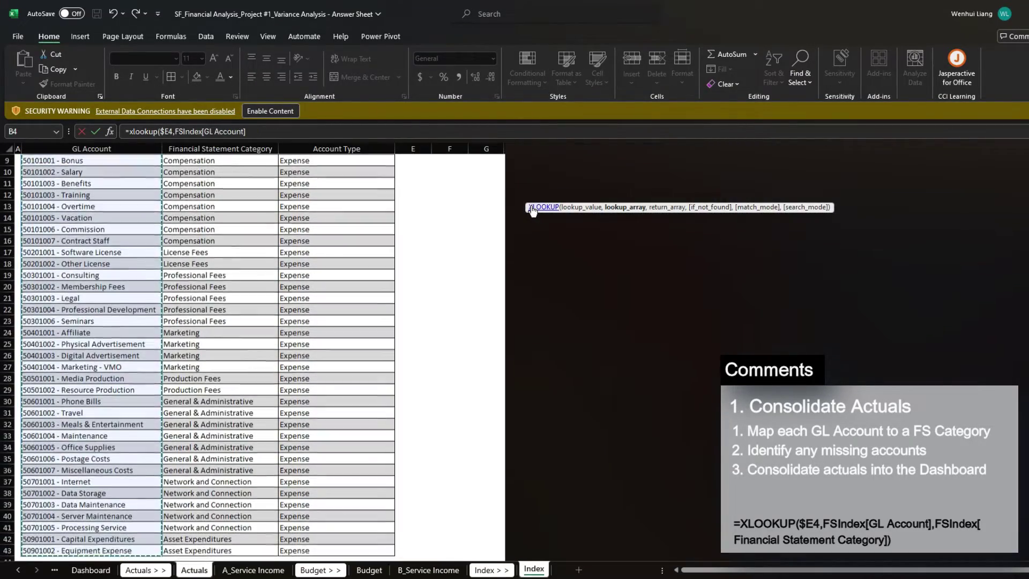
pyautogui.write(',Index!B9')
pyautogui.press('Right')
pyautogui.hotkey('ctrl', 'shift', 'Down')
pyautogui.write(')')
pyautogui.press('Return')
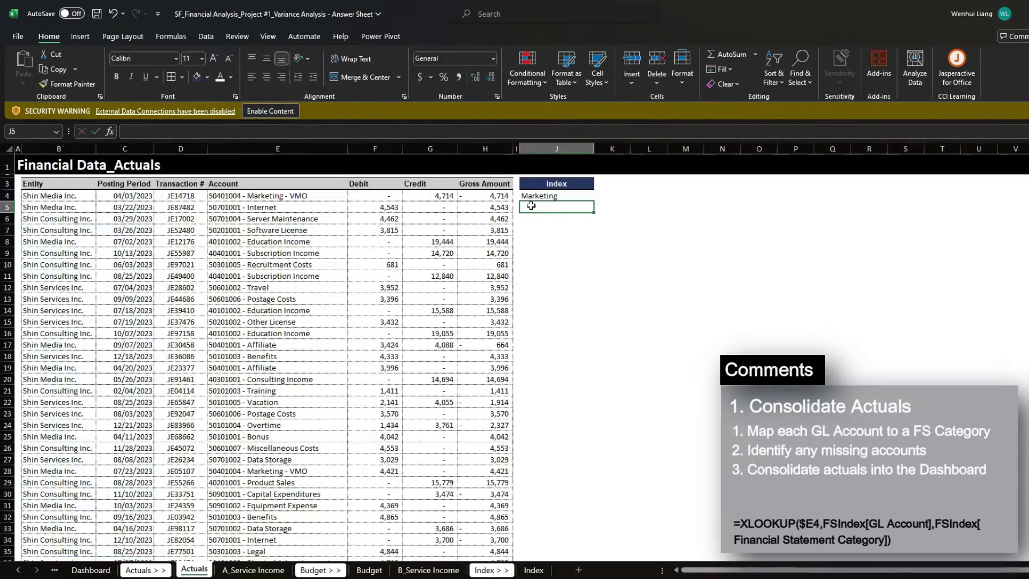
# - Fill the XLOOKUP formula down column J from J4 to the last data row, J12000
pyautogui.press('Up')
pyautogui.press('Left')
pyautogui.press('Left')
pyautogui.hotkey('ctrl', 'Down')
pyautogui.press('Right')
pyautogui.press('Right')
pyautogui.hotkey('ctrl', 'shift', 'Up')
pyautogui.hotkey('ctrl', 'd')
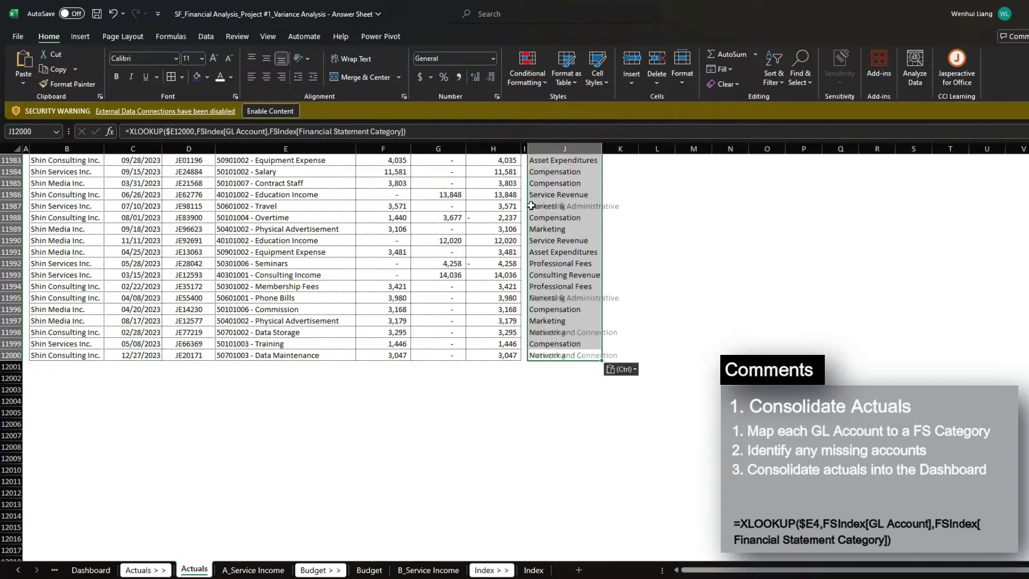
pyautogui.hotkey('ctrl', 'Up')
pyautogui.press('Down')
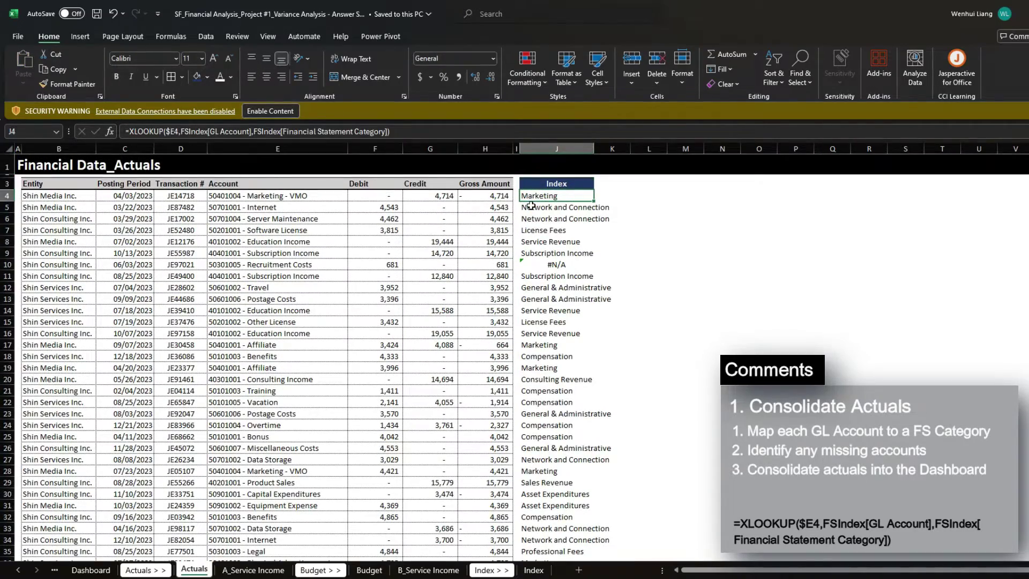
# - Add an "Index" header in G3 of the Budget sheet, reusing the Amount header's formatting
pyautogui.hotkey('ctrl', 'pagedown')
pyautogui.hotkey('ctrl', 'pagedown')
pyautogui.hotkey('ctrl', 'pagedown')
pyautogui.press('Right')
pyautogui.press('Right')
pyautogui.press('Right')
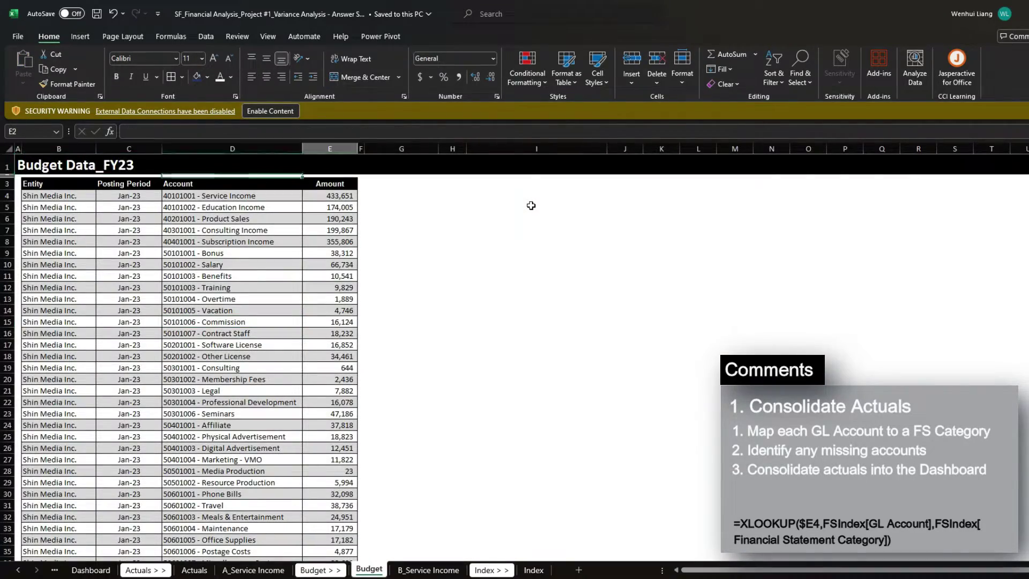
pyautogui.press('Down')
pyautogui.hotkey('ctrl', 'c')
pyautogui.press('Right')
pyautogui.press('Right')
pyautogui.hotkey('ctrl', 'v')
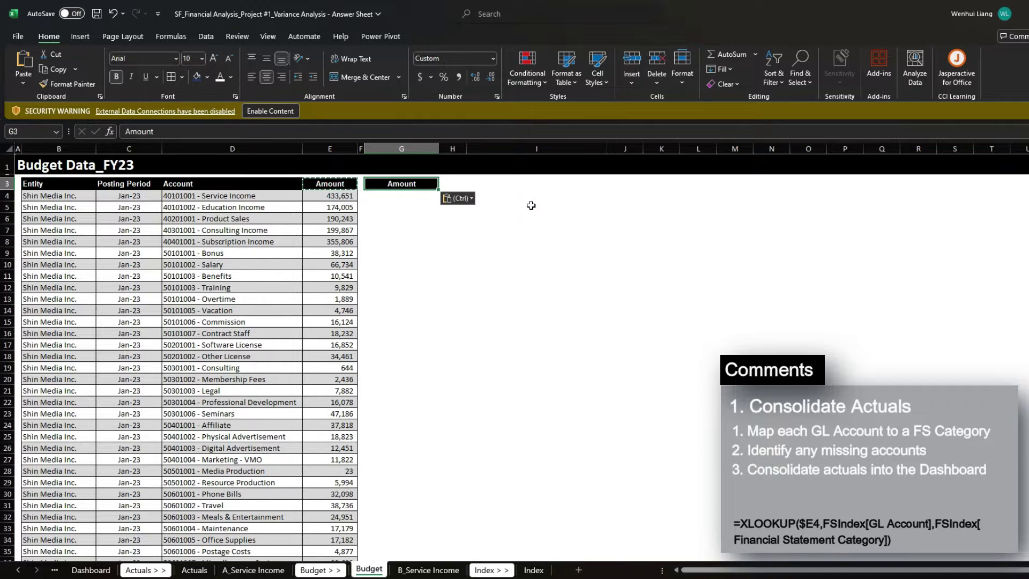
pyautogui.write('Index')
pyautogui.press('Return')
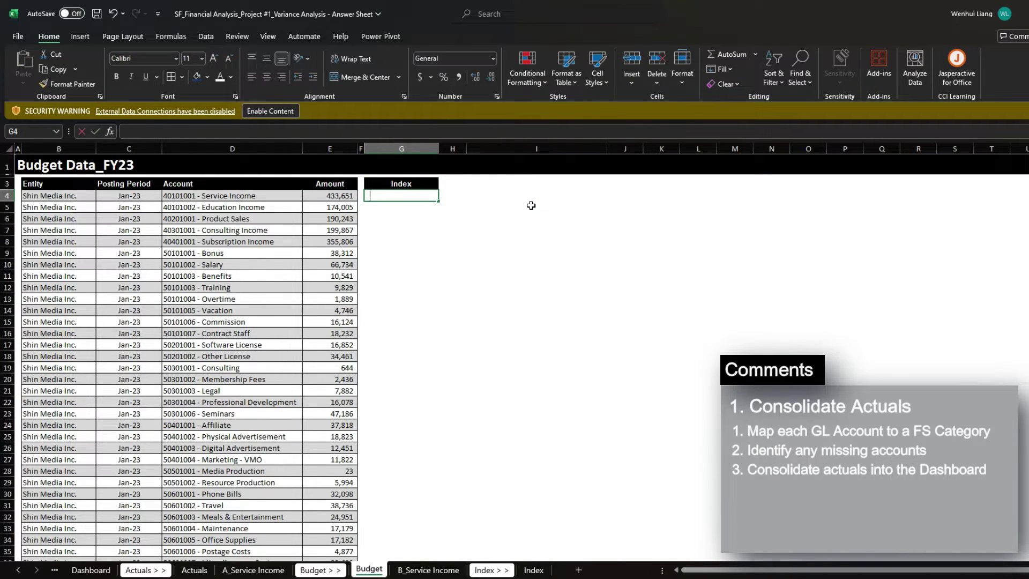
pyautogui.write('=xlookup(')
pyautogui.press('Left')
pyautogui.press('Left')
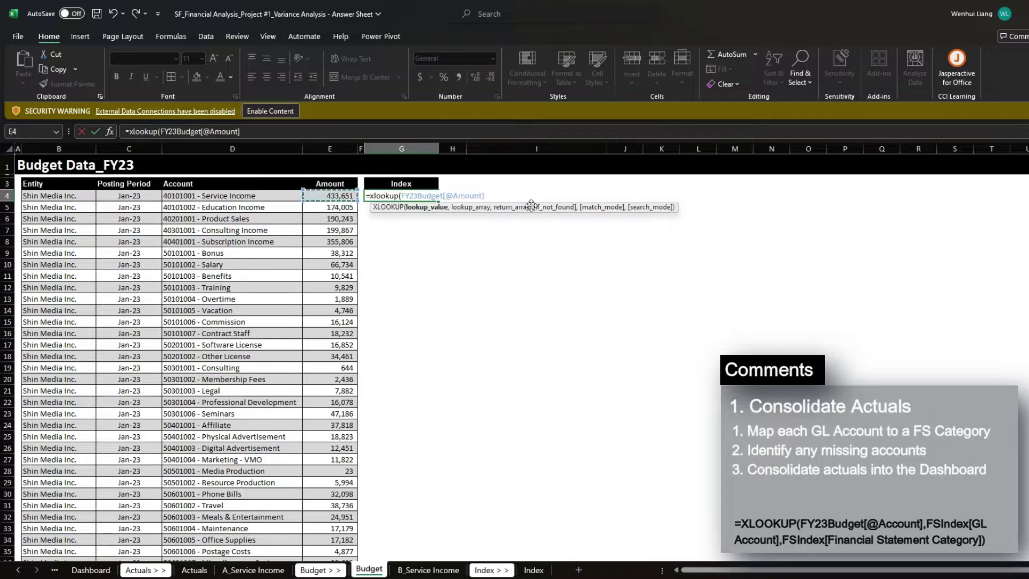
pyautogui.press('Left')
pyautogui.write(',')
# - Complete the Budget XLOOKUP with FSIndex[GL Account] as lookup array and FSIndex[Financial Statement Category] as return array
pyautogui.hotkey('ctrl', 'pagedown')
pyautogui.hotkey('ctrl', 'pagedown')
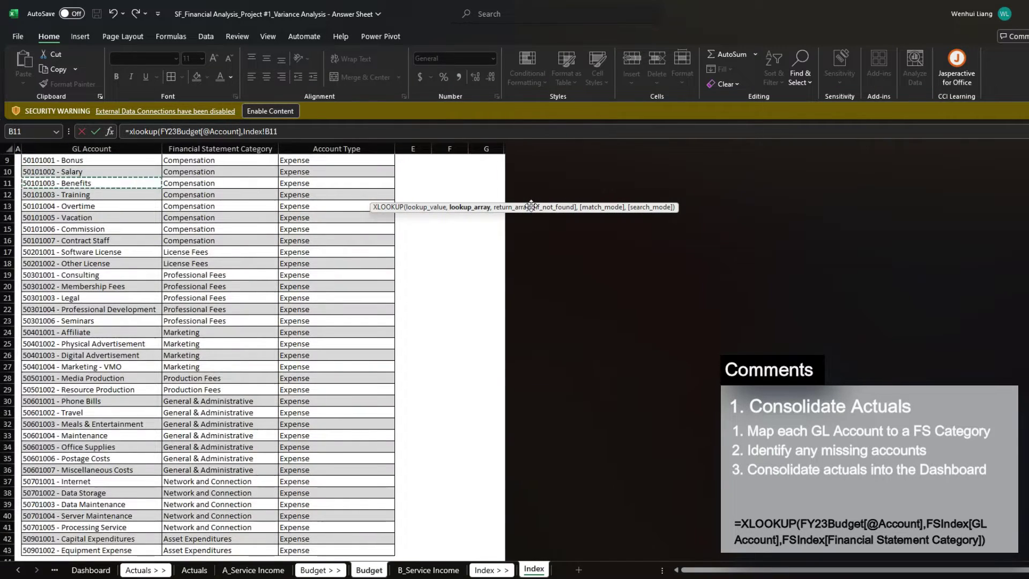
pyautogui.press('Up')
pyautogui.hotkey('ctrl', 'space')
pyautogui.write(',')
pyautogui.press('Right')
pyautogui.hotkey('ctrl', 'space')
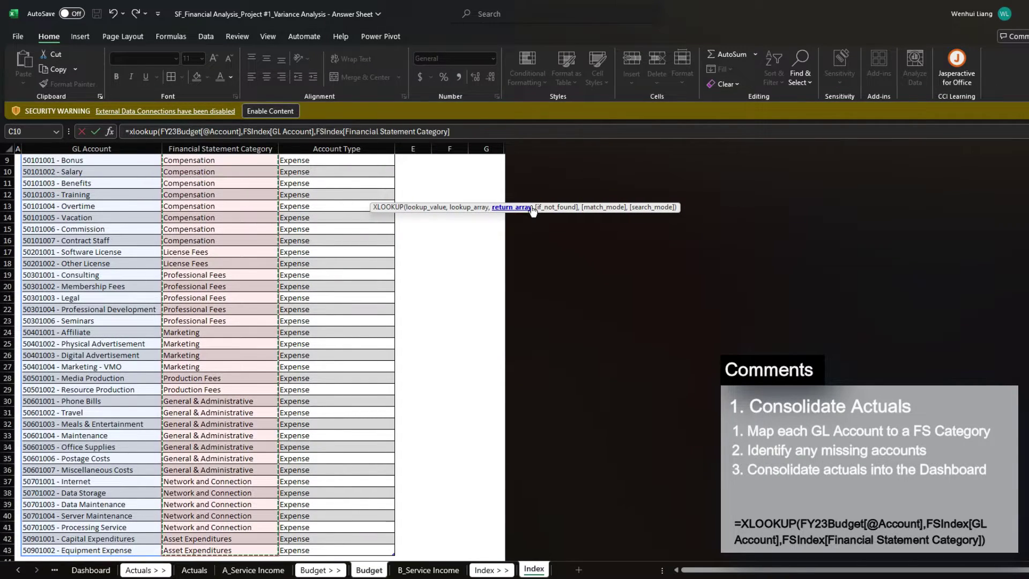
pyautogui.write(')')
pyautogui.hotkey('ctrl', 'Return')
# - Fill the XLOOKUP formula down the Budget sheet's Index column from G4 to G1443 and save the workbook
pyautogui.press('Left')
pyautogui.press('Left')
pyautogui.hotkey('ctrl', 'Down')
pyautogui.press('Right')
pyautogui.press('Right')
pyautogui.hotkey('ctrl', 'shift', 'Up')
pyautogui.hotkey('ctrl', 'd')
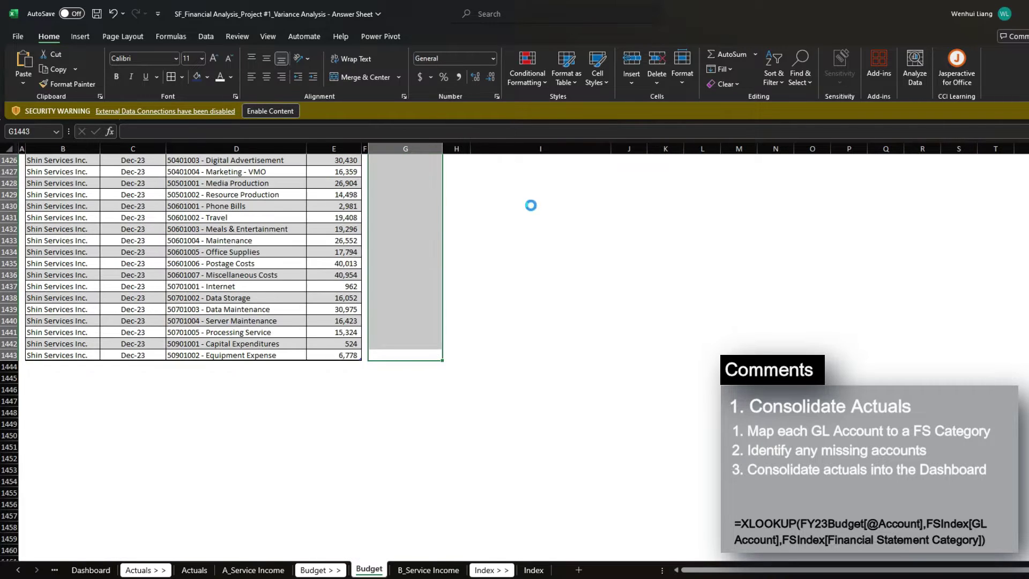
pyautogui.hotkey('ctrl', 'Up')
pyautogui.hotkey('ctrl', 'Up')
pyautogui.press('Down')
pyautogui.press('Down')
pyautogui.press('Down')
pyautogui.hotkey('ctrl', 's')
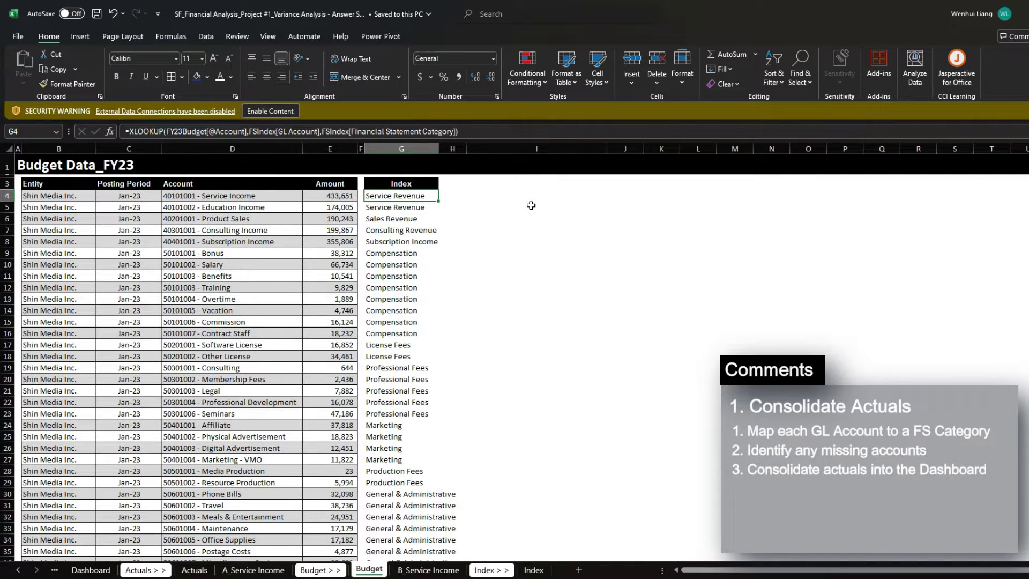
# - Compare the Budget sheet's mapped categories with the account lines on the Dashboard
pyautogui.press('Left')
pyautogui.press('Left')
pyautogui.press('Left')
pyautogui.press('Right')
pyautogui.press('Right')
pyautogui.press('Right')
pyautogui.hotkey('ctrl', 'pageup')
pyautogui.hotkey('ctrl', 'pageup')
pyautogui.hotkey('ctrl', 'pageup')
pyautogui.hotkey('ctrl', 'pageup')
pyautogui.hotkey('ctrl', 'pageup')
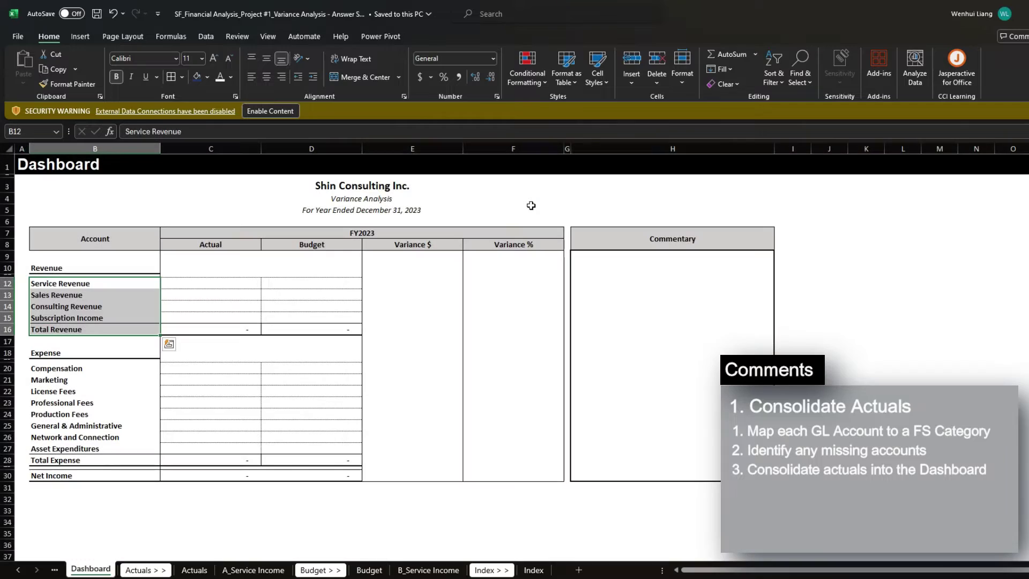
# - Examine the #N/A entry in row 10 of Actuals and look for its account in the Index sheet's GL Account list
pyautogui.hotkey('ctrl', 'pagedown')
pyautogui.hotkey('ctrl', 'pagedown')
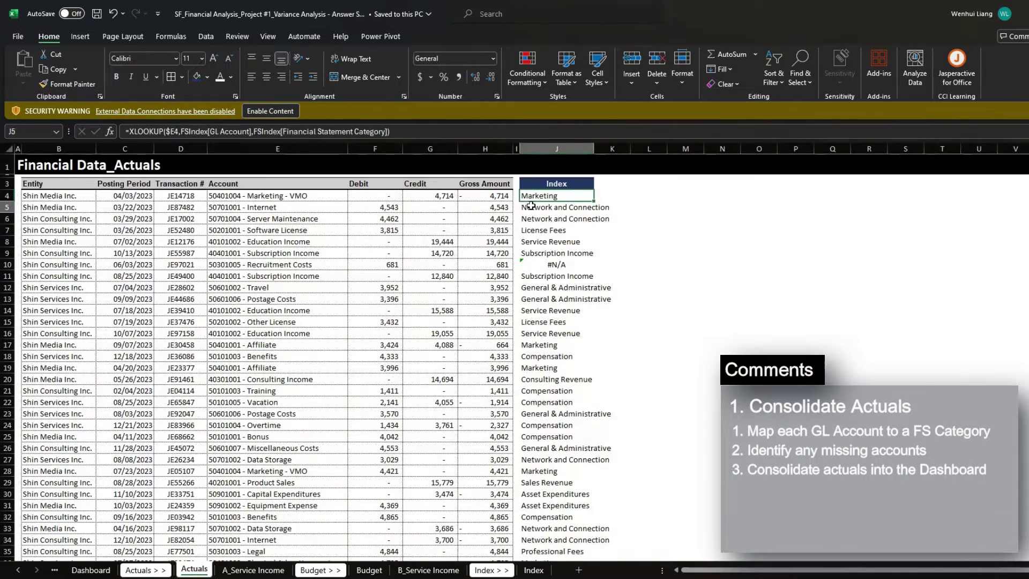
pyautogui.press('Down')
pyautogui.press('Down')
pyautogui.press('Down')
pyautogui.press('Down')
pyautogui.press('Down')
pyautogui.press('Down')
pyautogui.hotkey('shift', 'space')
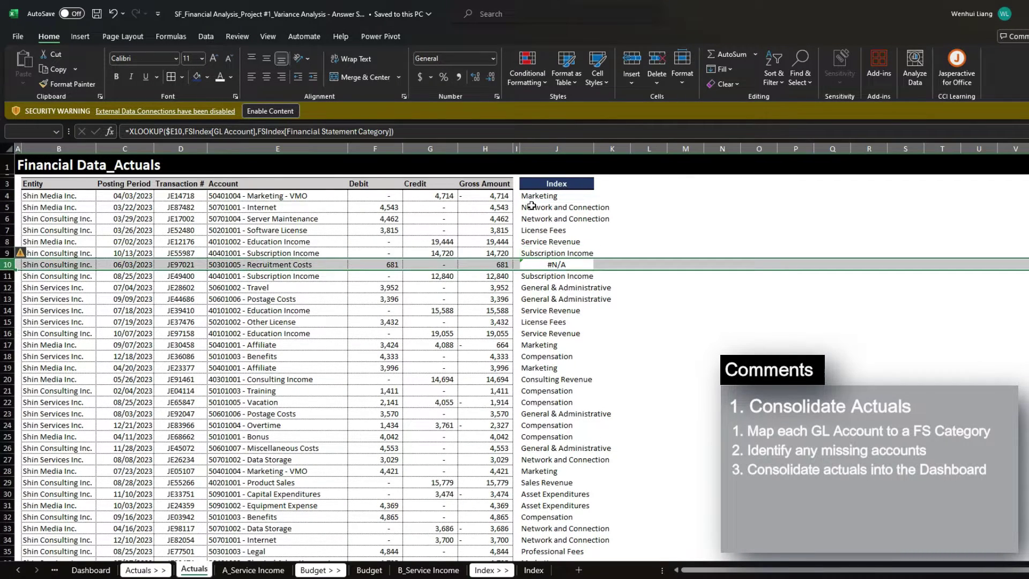
pyautogui.click(563, 267)
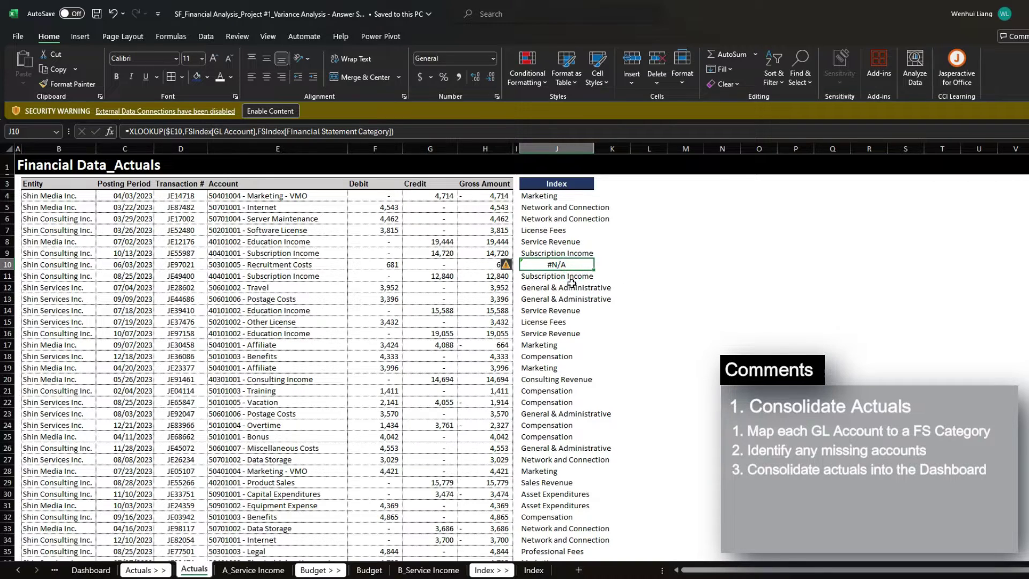
pyautogui.click(529, 571)
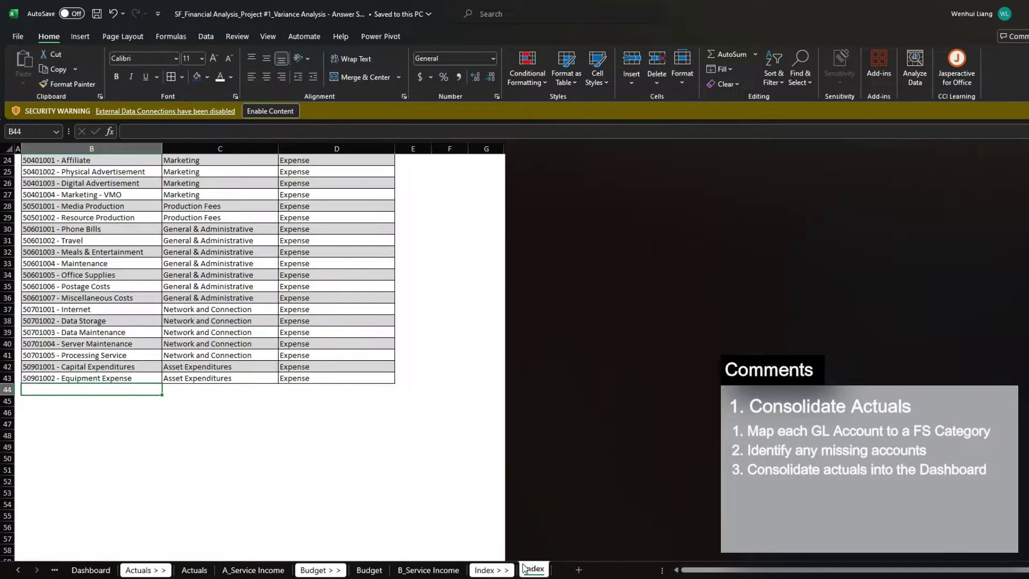
pyautogui.scroll(7, 142, 332)
pyautogui.click(65, 211)
pyautogui.moveTo(65, 212); pyautogui.dragTo(161, 419)
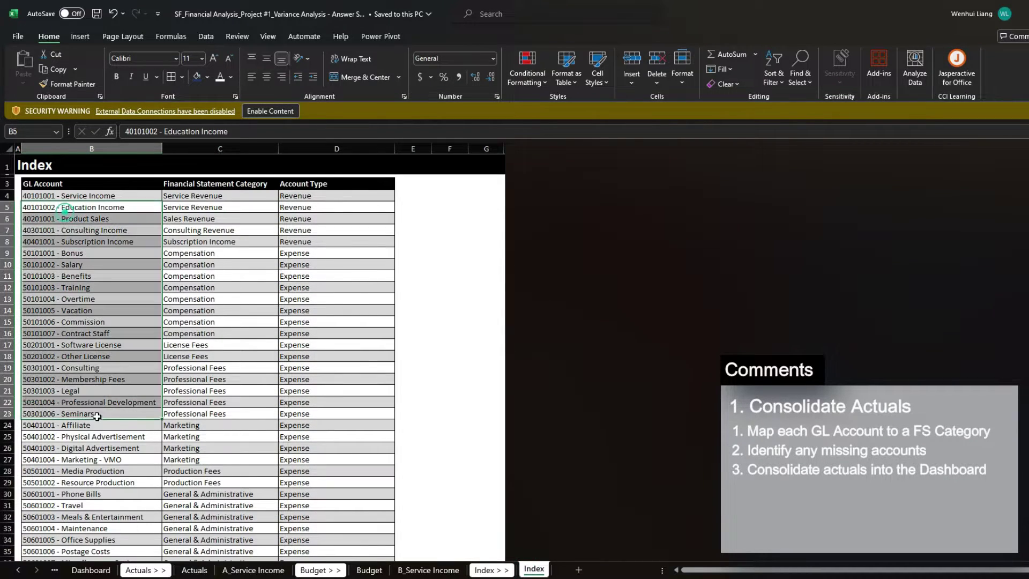
# - Add filters to the Actuals header row and filter the Index column to the #N/A entries
pyautogui.click(194, 569)
pyautogui.hotkey('ctrl', 'Up')
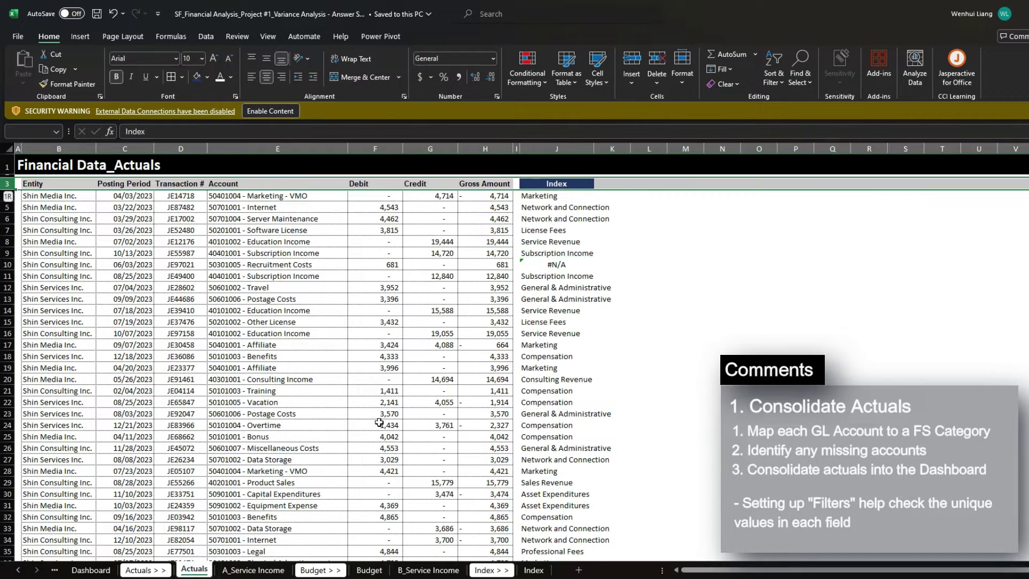
pyautogui.hotkey('ctrl', 'shift', 'l')
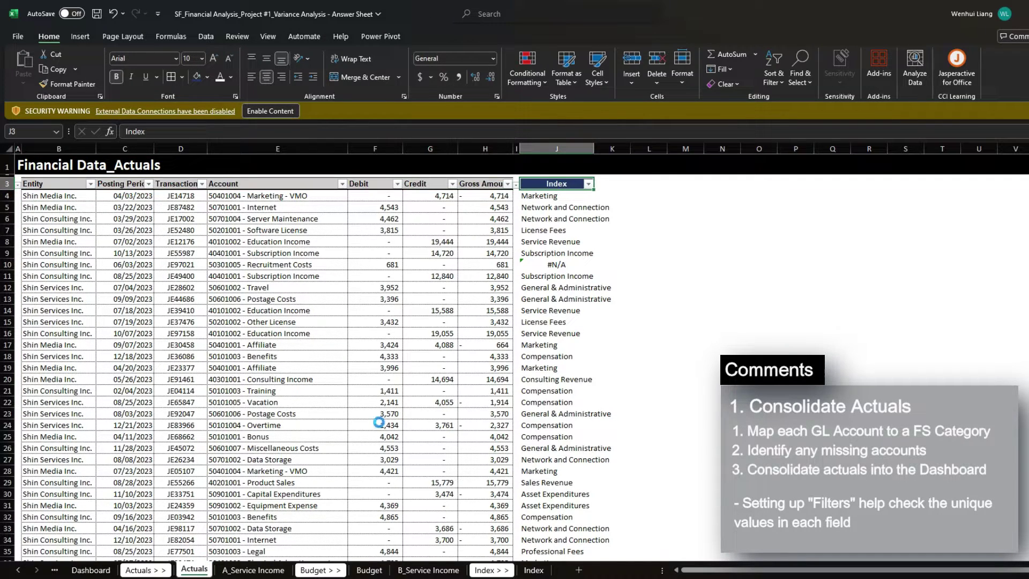
pyautogui.hotkey('alt', 'Down')
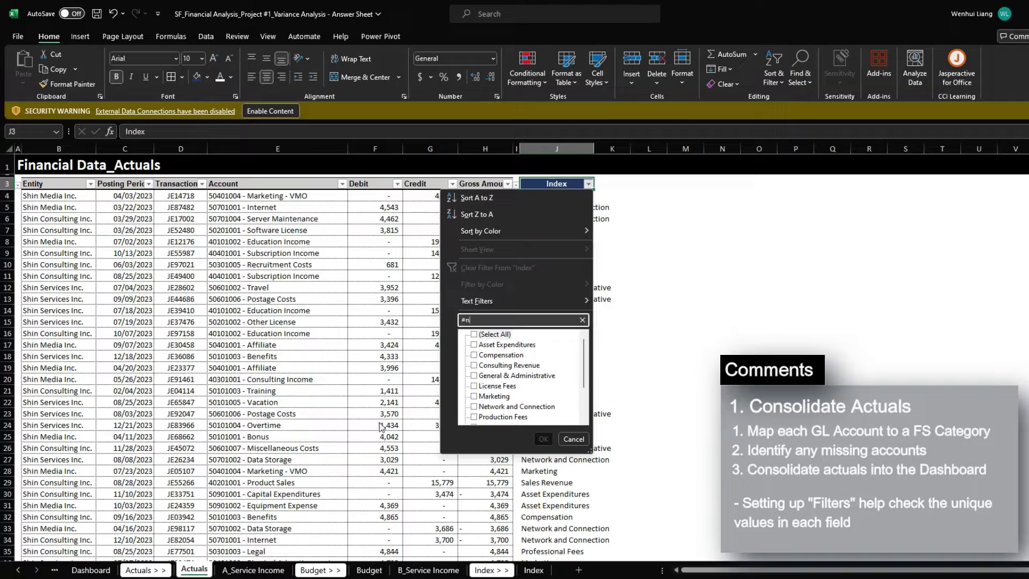
pyautogui.write('#n')
pyautogui.press('Return')
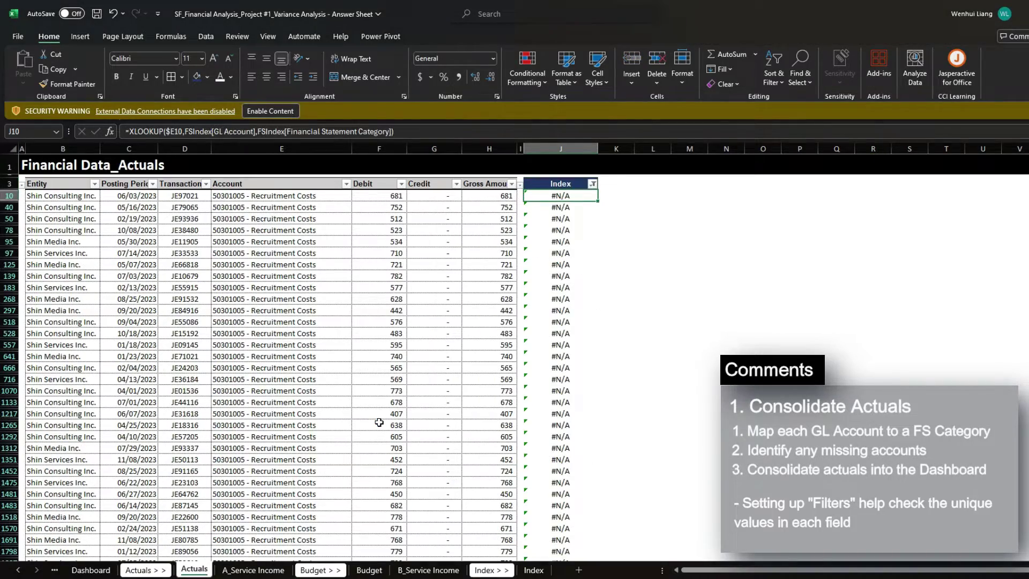
# - Check the unique values in the Account column of the filtered #N/A rows
pyautogui.hotkey('ctrl', 'shift', 'Down')
pyautogui.hotkey('ctrl', 'Up')
pyautogui.press('Left')
pyautogui.press('Left')
pyautogui.press('Left')
pyautogui.press('Left')
pyautogui.press('Left')
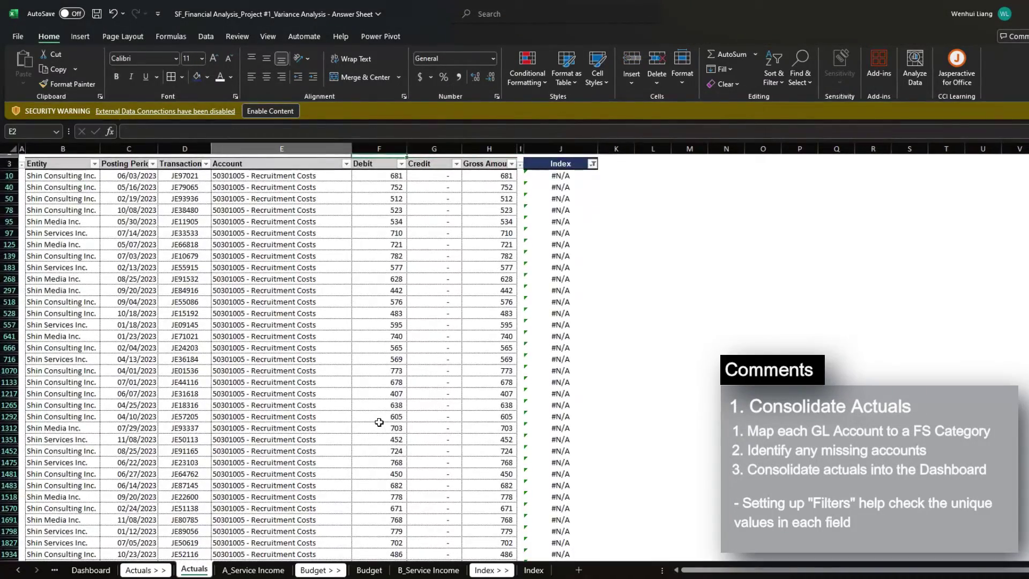
pyautogui.hotkey('alt', 'Down')
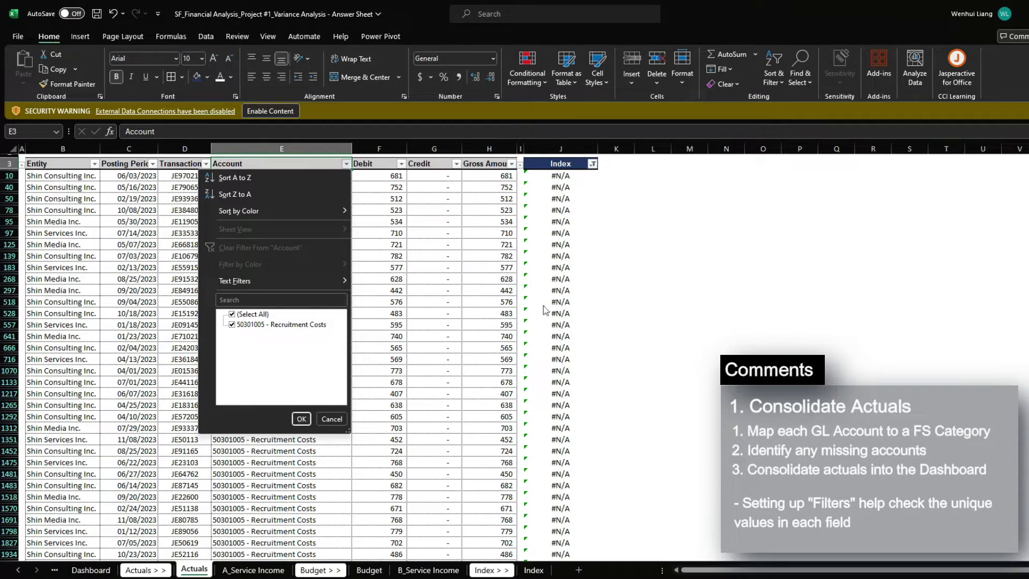
pyautogui.press('Escape')
pyautogui.press('Down')
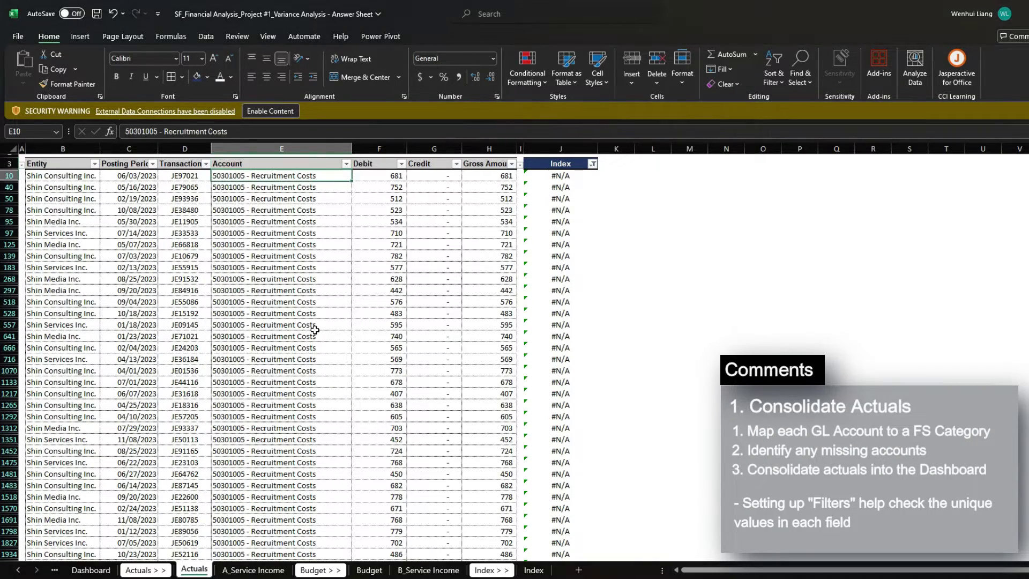
# - Copy the account 50301005 - Recruitment Costs from Actuals, paste it as a value into B44 of the Index sheet, and save
pyautogui.hotkey('ctrl', 'c')
pyautogui.hotkey('ctrl', 'pagedown')
pyautogui.hotkey('ctrl', 'pagedown')
pyautogui.hotkey('ctrl', 'pagedown')
pyautogui.hotkey('ctrl', 'pagedown')
pyautogui.hotkey('ctrl', 'pagedown')
pyautogui.hotkey('ctrl', 'pagedown')
pyautogui.press('Down')
pyautogui.hotkey('ctrl', 'Down')
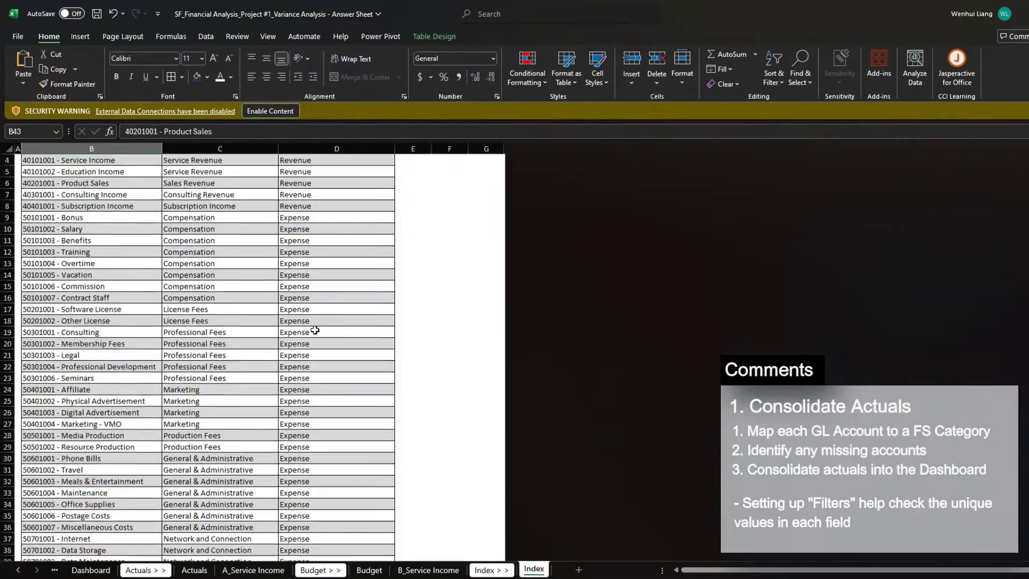
pyautogui.press('Down')
pyautogui.hotkey('ctrl', 'alt', 'v')
pyautogui.press('v')
pyautogui.press('Return')
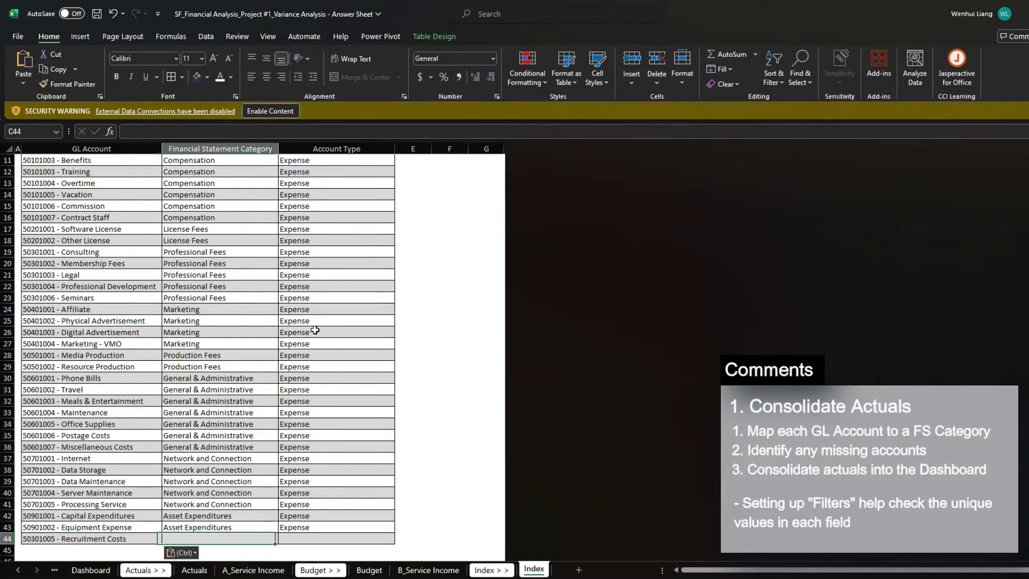
pyautogui.hotkey('ctrl', 's')
# - Examine the categories and account types assigned to the 50301 series accounts in the Index table
pyautogui.scroll(-3, 232, 348)
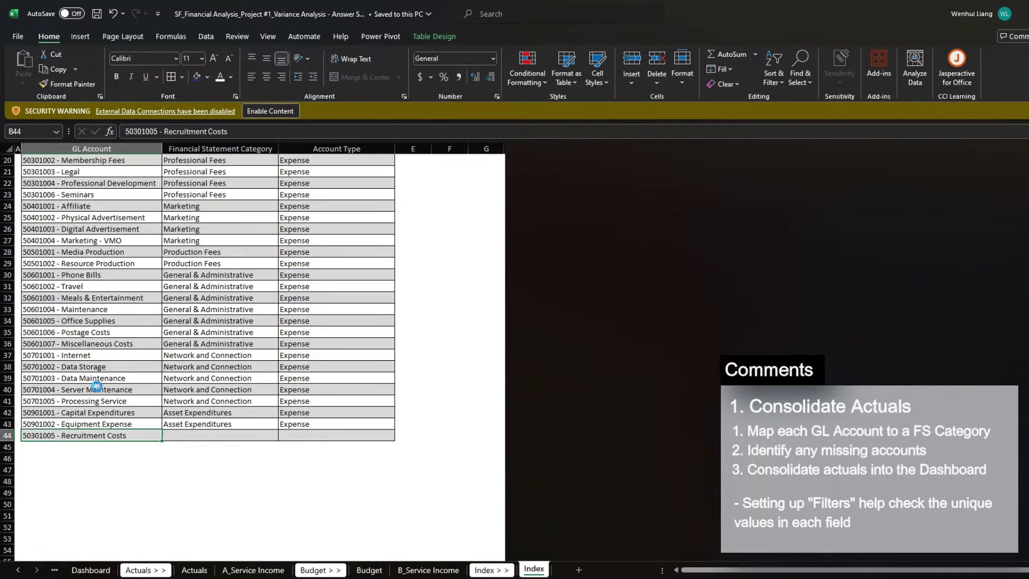
pyautogui.scroll(1, 98, 386)
pyautogui.scroll(-2, 87, 437)
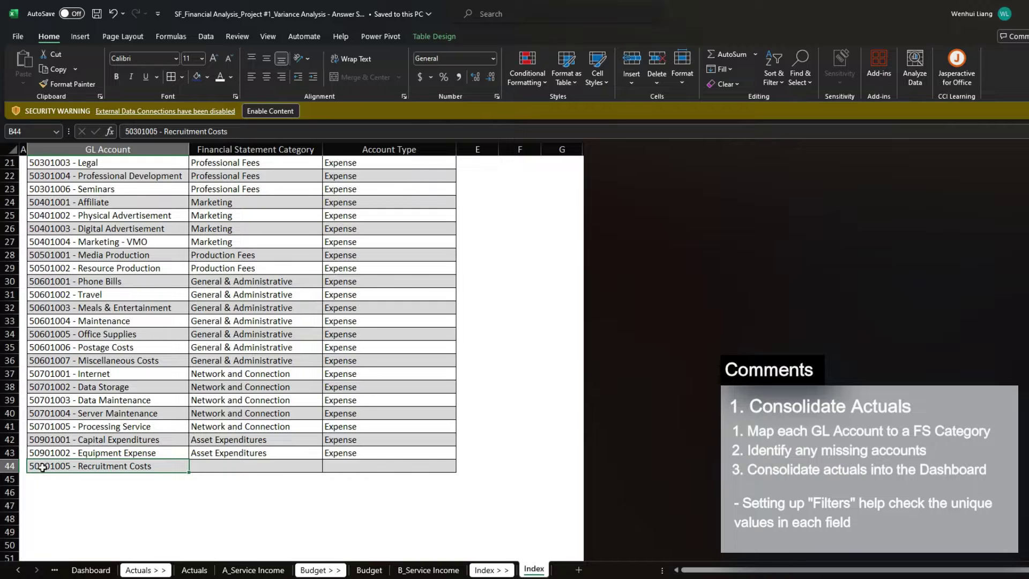
pyautogui.scroll(2, 80, 220)
pyautogui.click(79, 216)
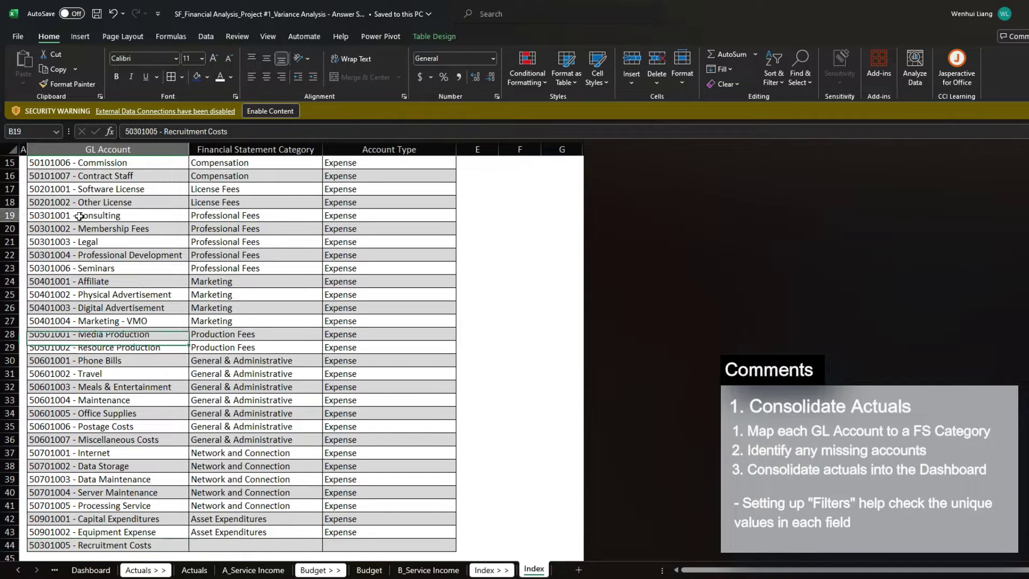
pyautogui.moveTo(79, 216); pyautogui.dragTo(80, 295)
pyautogui.click(48, 213)
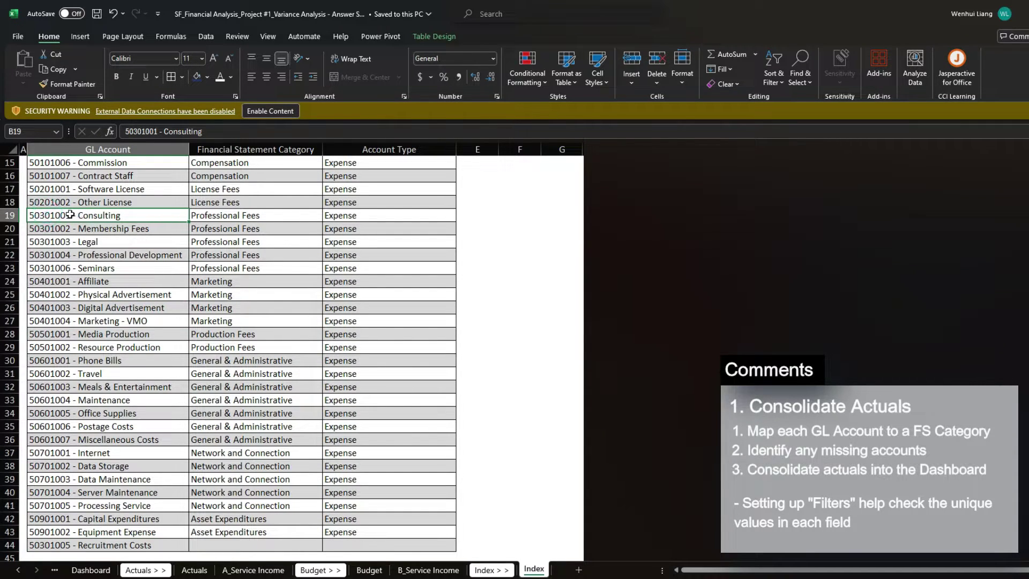
pyautogui.moveTo(70, 215); pyautogui.dragTo(118, 267)
pyautogui.moveTo(224, 218); pyautogui.dragTo(343, 268)
# - Copy Professional Fees and Expense from the Seminars row to the Recruitment Costs row in C44:D44 and save the workbook
pyautogui.click(252, 268)
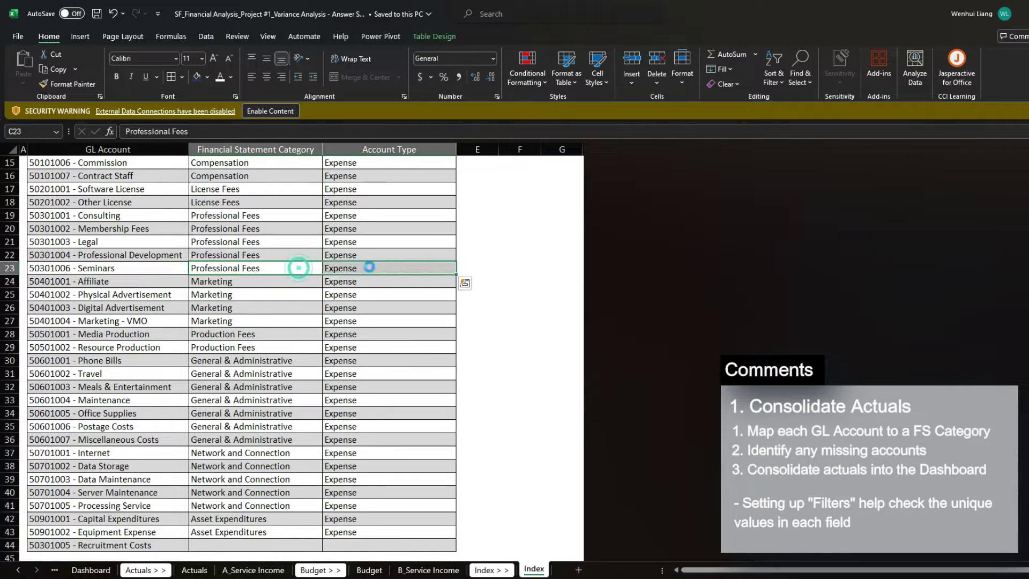
pyautogui.hotkey('ctrl', 'c')
pyautogui.hotkey('ctrl', 'Down')
pyautogui.press('Down')
pyautogui.hotkey('ctrl', 'v')
pyautogui.hotkey('ctrl', 's')
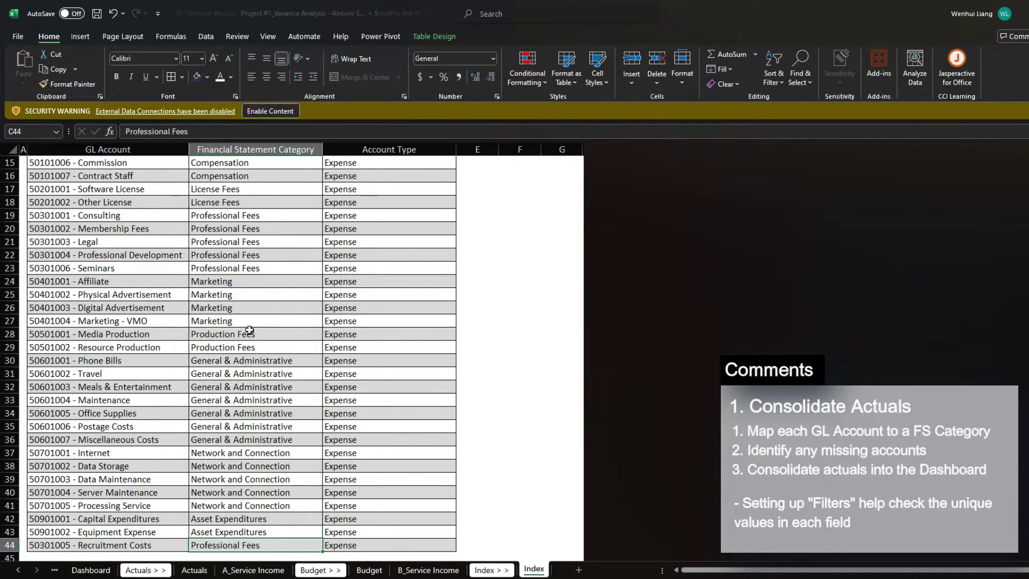
# - Check the recalculated Index entries for Recruitment Costs on the Actuals sheet and remove its filters
pyautogui.scroll(5, 220, 459)
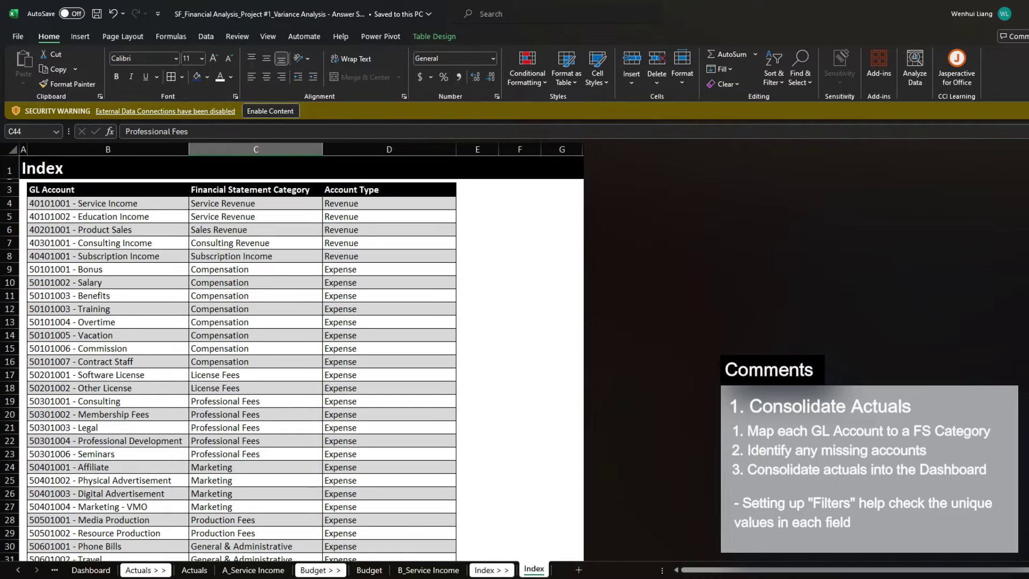
pyautogui.click(194, 570)
pyautogui.moveTo(553, 199); pyautogui.dragTo(542, 357)
pyautogui.hotkey('ctrl', 'shift', 'l')
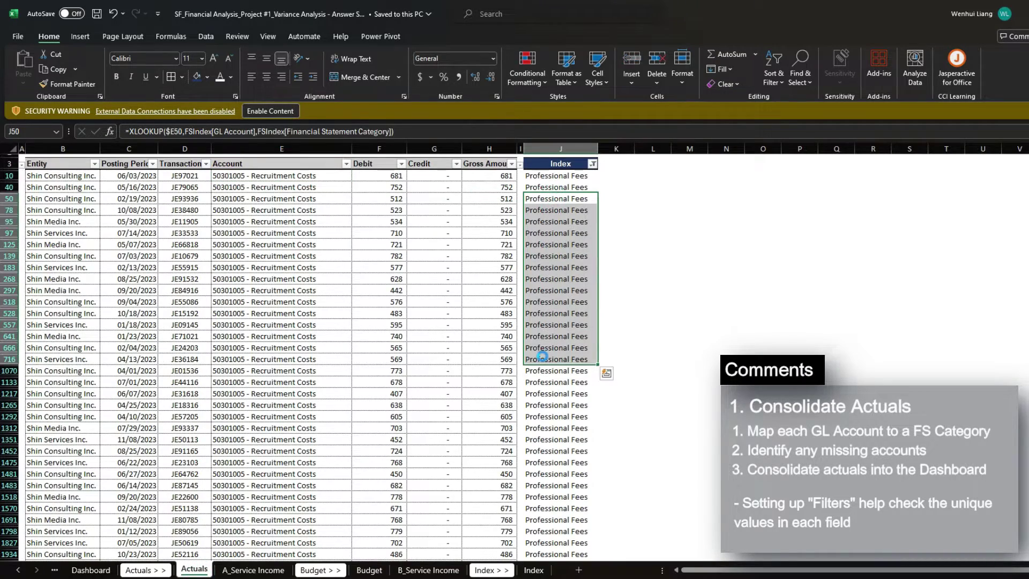
# - Search the Budget sheet's Index column filter for "#" to check for unmapped accounts, then leave it unapplied
pyautogui.hotkey('ctrl', 'pagedown')
pyautogui.hotkey('ctrl', 'pagedown')
pyautogui.hotkey('ctrl', 'pagedown')
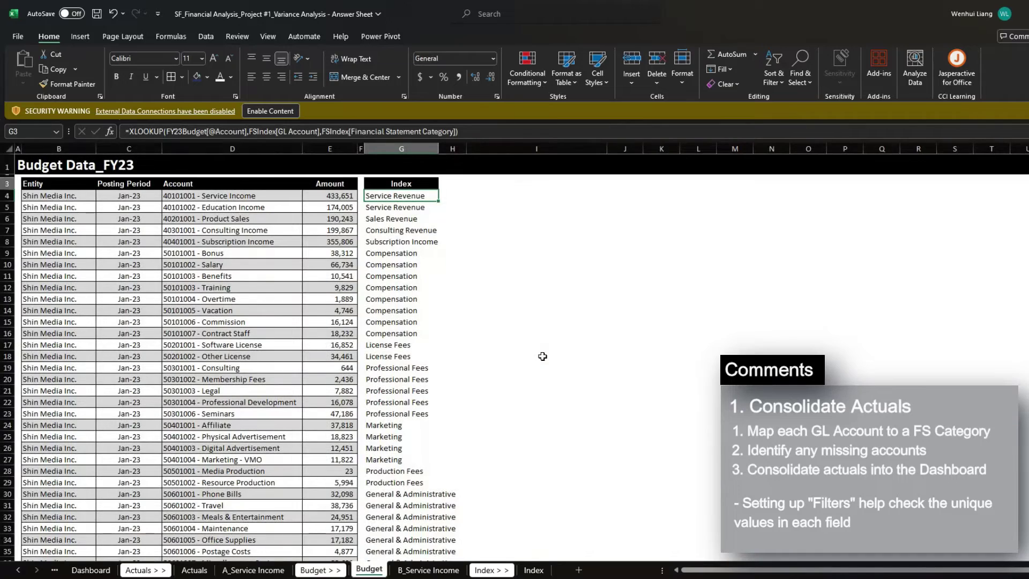
pyautogui.press('Up')
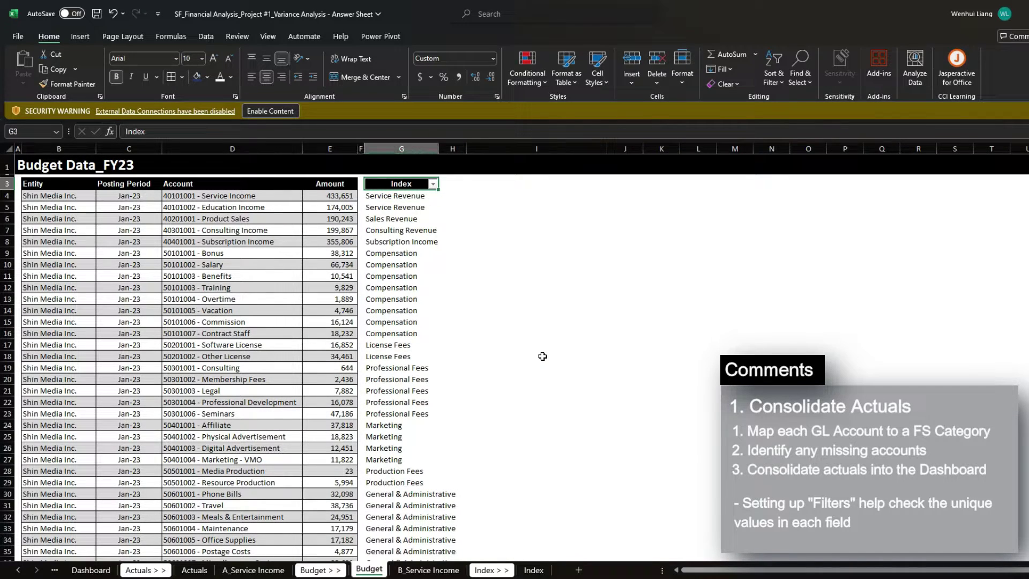
pyautogui.hotkey('alt', 'Down')
pyautogui.press('e')
pyautogui.press('Down')
pyautogui.press('space')
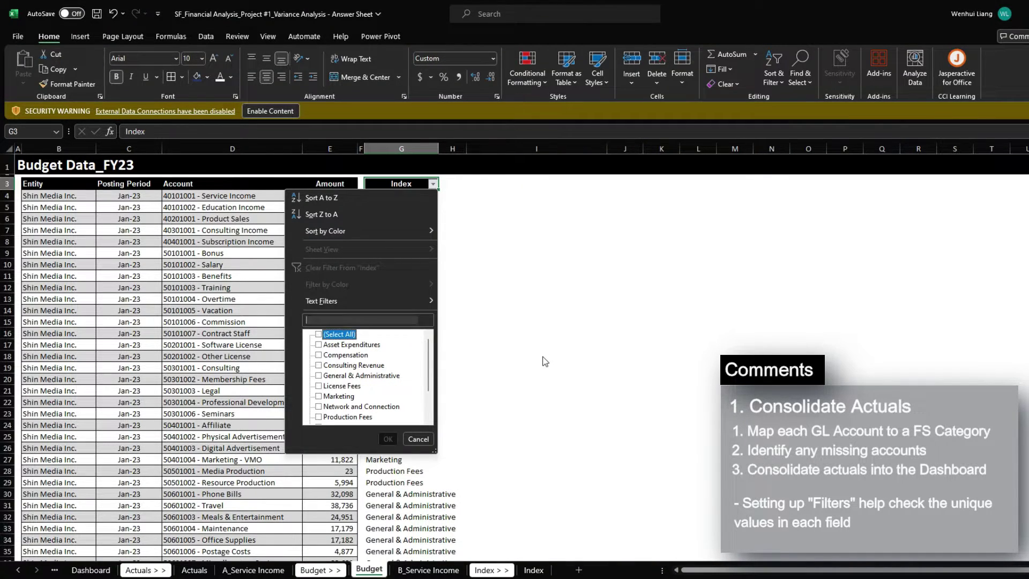
pyautogui.press('Up')
pyautogui.write('##')
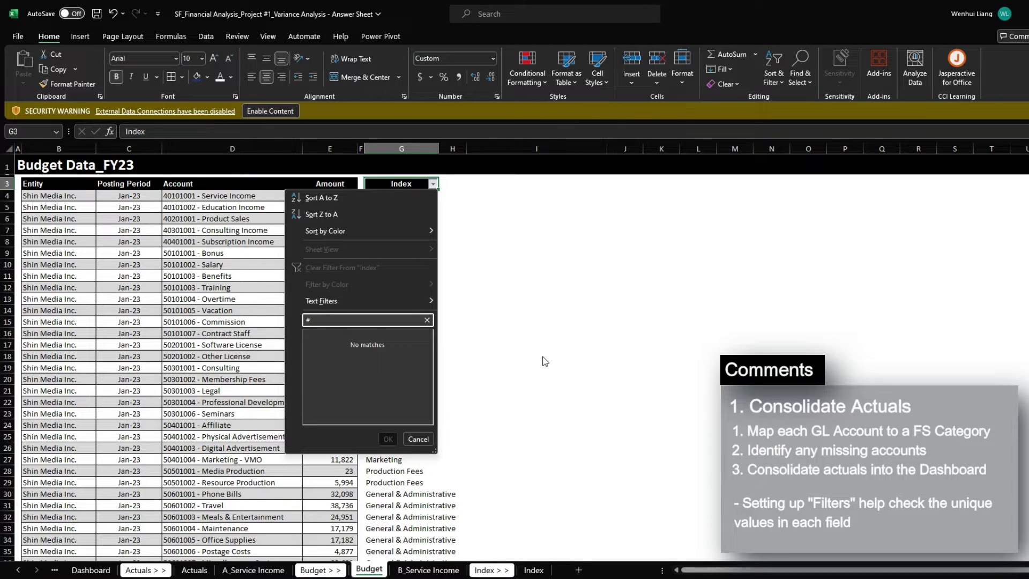
pyautogui.press('Escape')
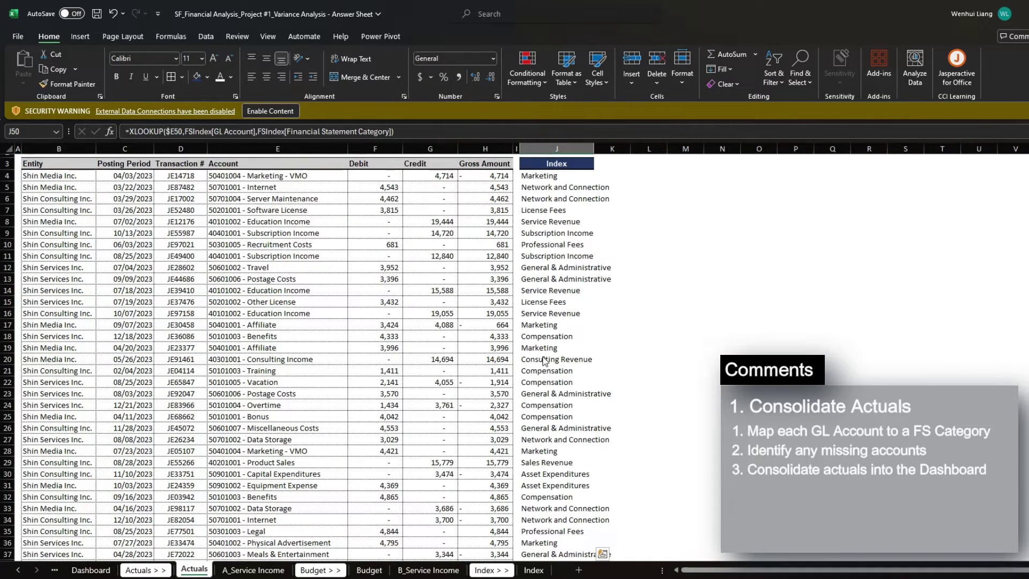
# - Save the workbook from the Budget sheet and go to the Service Revenue Actual cell, C12, on the Dashboard
pyautogui.hotkey('ctrl', 'pagedown')
pyautogui.hotkey('ctrl', 'pagedown')
pyautogui.hotkey('ctrl', 'pagedown')
pyautogui.hotkey('ctrl', 's')
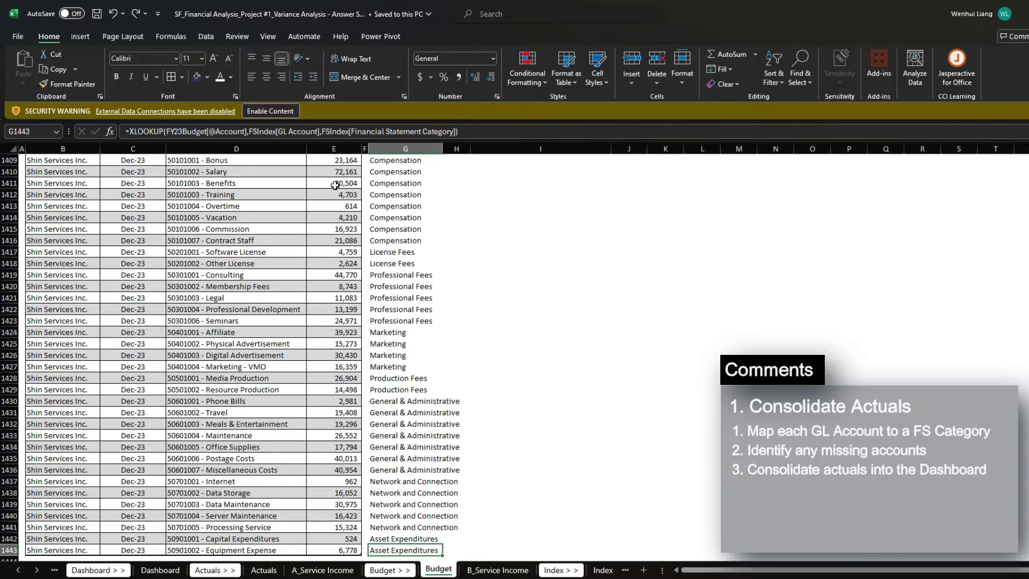
pyautogui.hotkey('ctrl', 'pageup')
pyautogui.hotkey('ctrl', 'pageup')
pyautogui.hotkey('ctrl', 'pageup')
pyautogui.hotkey('ctrl', 'pageup')
pyautogui.hotkey('ctrl', 'pageup')
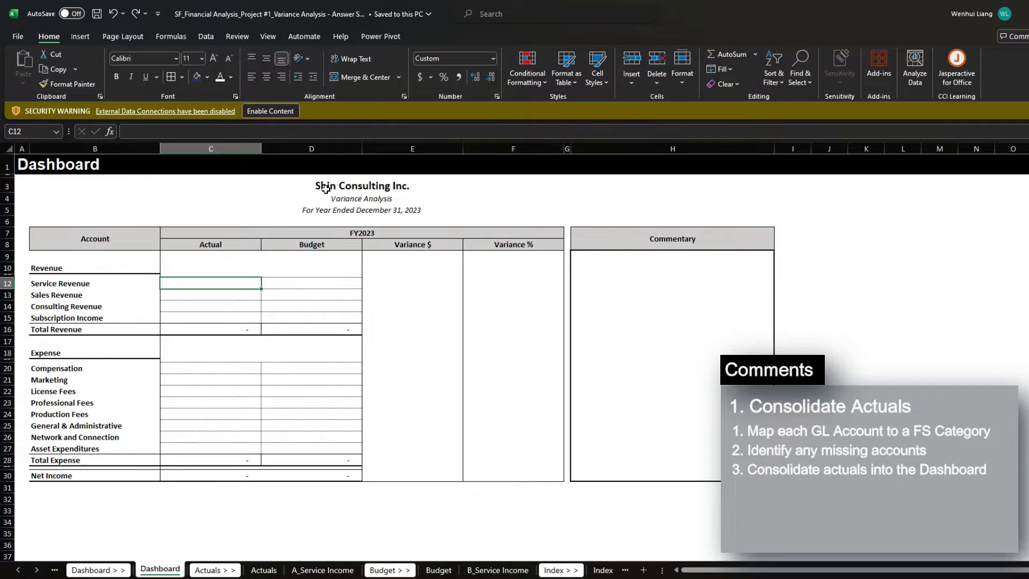
# - Begin a SUMIFS formula in the Service Revenue Actual cell, C12, with the absolute column Actuals!$H:$H as its sum range
pyautogui.click(325, 187)
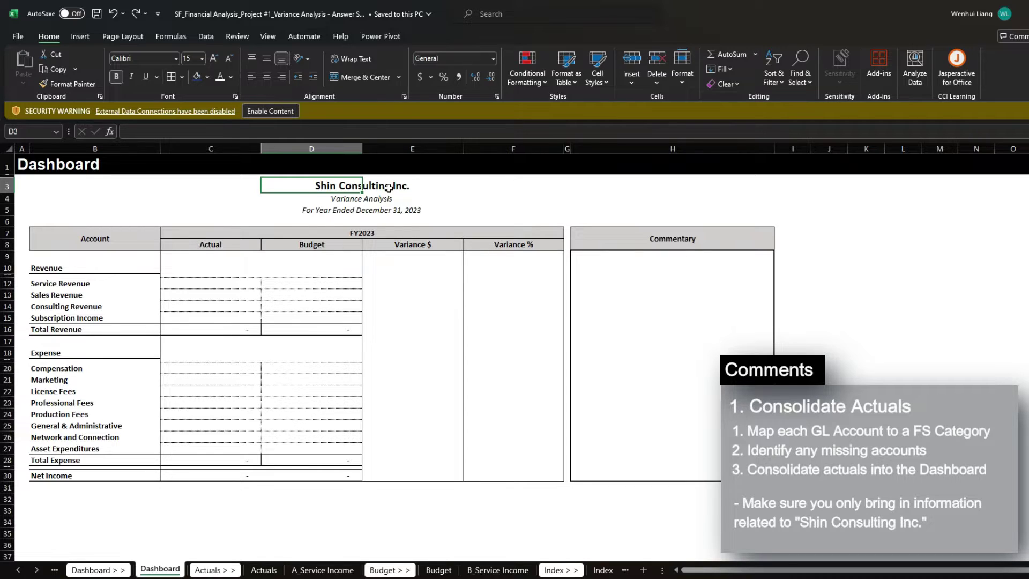
pyautogui.click(223, 279)
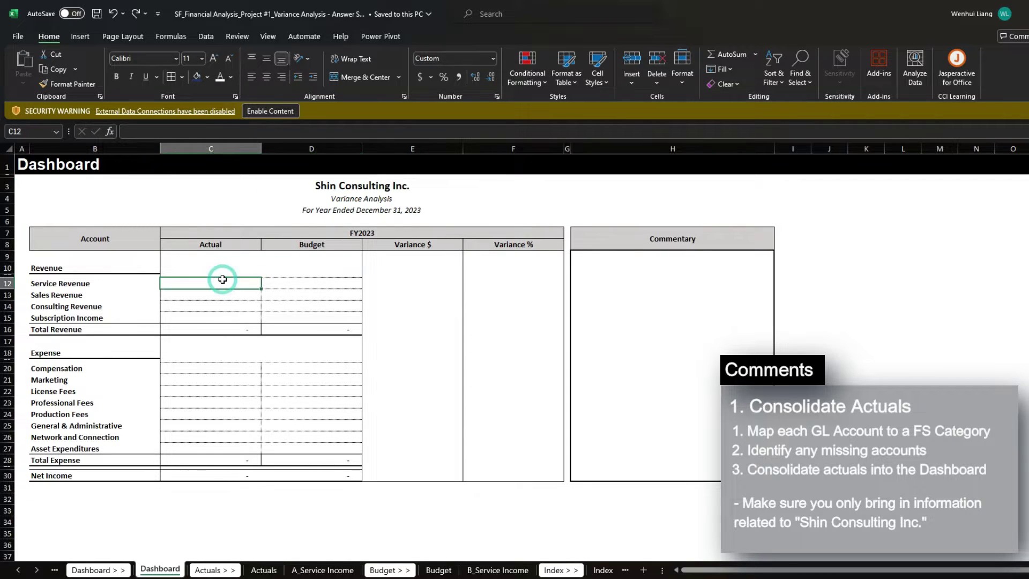
pyautogui.write('=sumifs(')
pyautogui.hotkey('ctrl', 'pagedown')
pyautogui.hotkey('ctrl', 'pagedown')
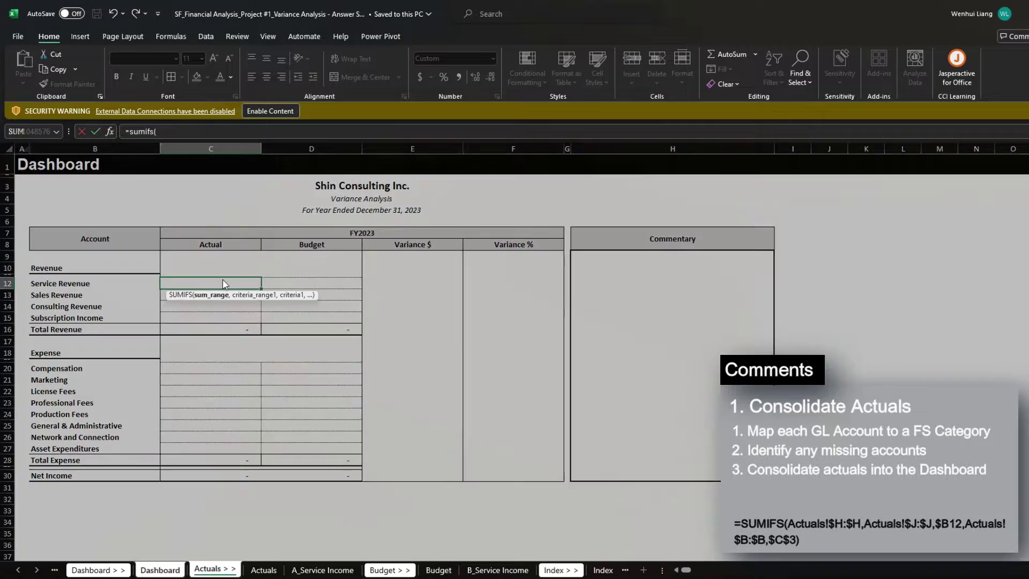
pyautogui.press('Right')
pyautogui.press('Down')
pyautogui.press('Right')
pyautogui.press('Up')
pyautogui.hotkey('ctrl', 'Right')
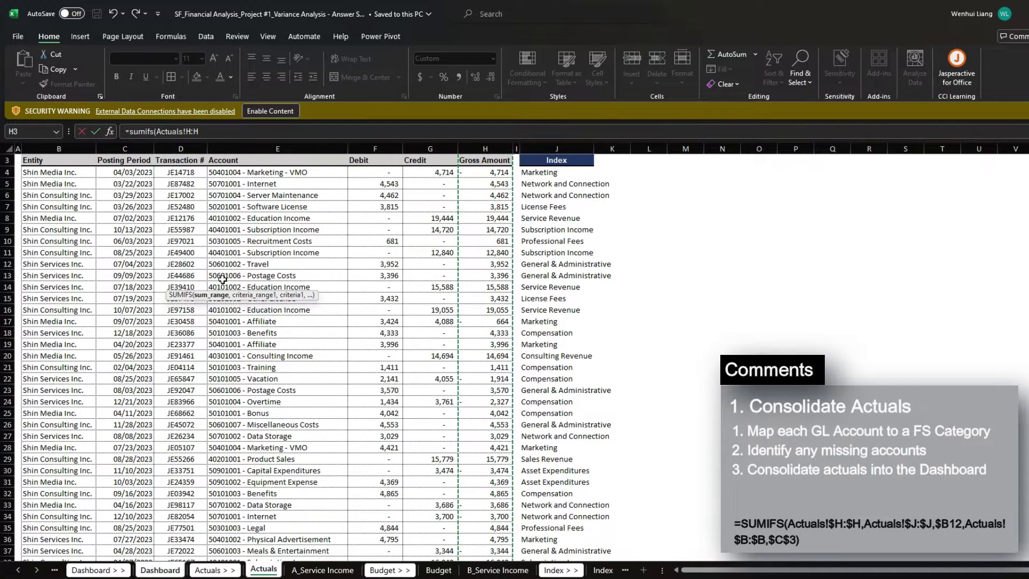
pyautogui.press('F4')
# - Add Actuals!$J:$J and Actuals!$B:$B as criteria ranges with 0 as placeholder for both criteria, and enter the formula
pyautogui.write(',Actuals!J3')
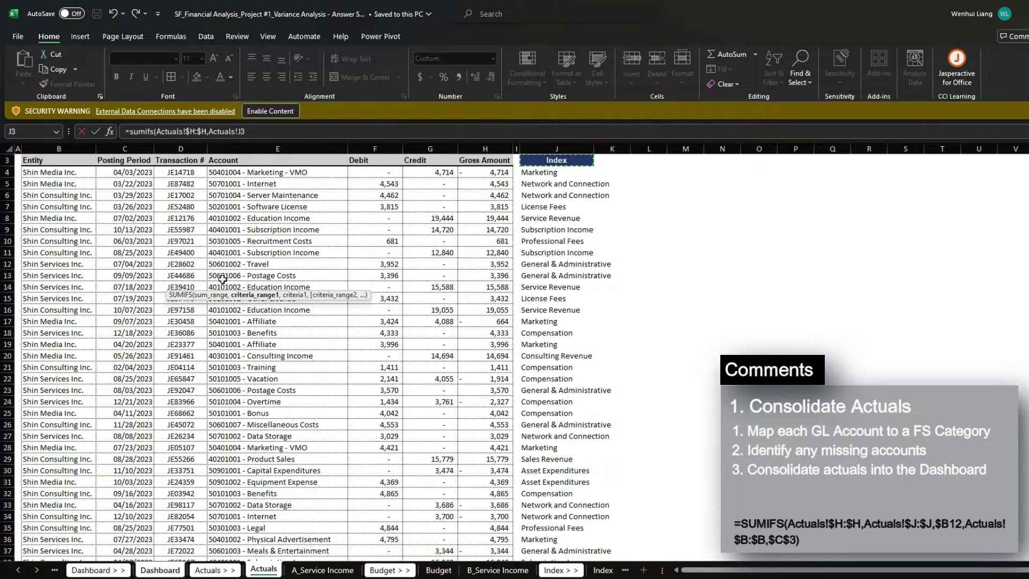
pyautogui.hotkey('ctrl', 'space')
pyautogui.press('F4')
pyautogui.write(',0,')
pyautogui.press('Down')
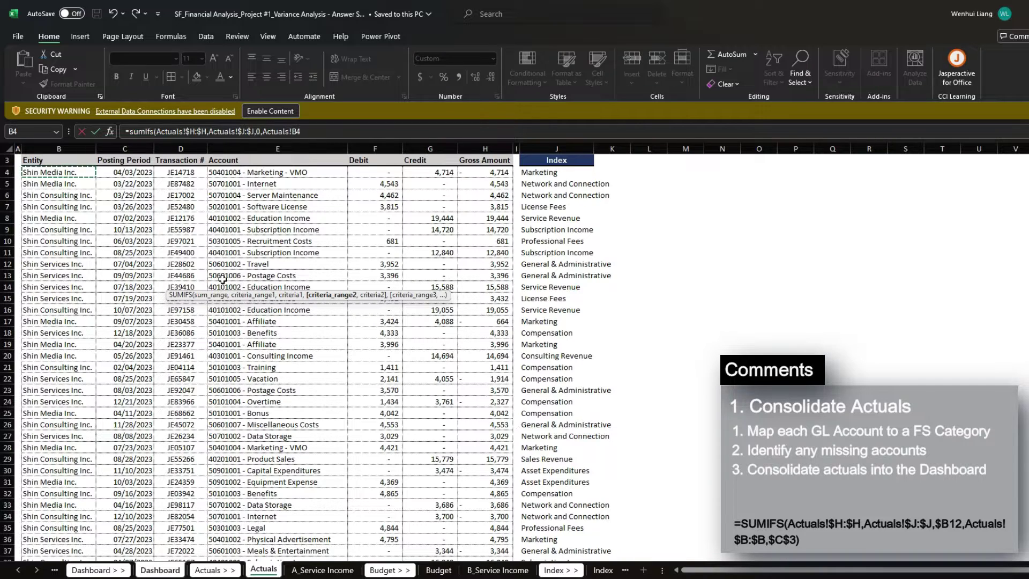
pyautogui.hotkey('ctrl', 'space')
pyautogui.press('F4')
pyautogui.write(',0')
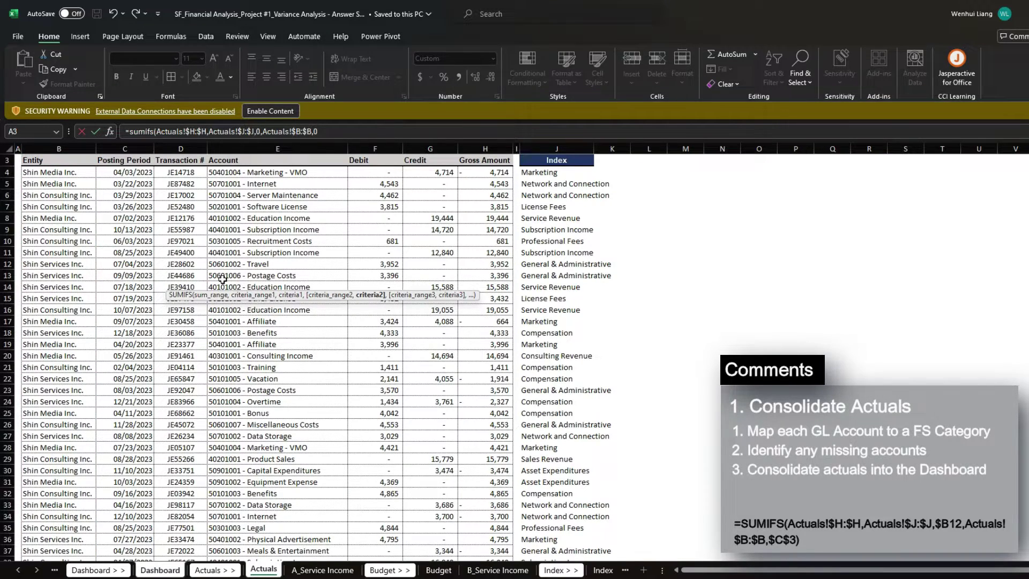
pyautogui.press('Return')
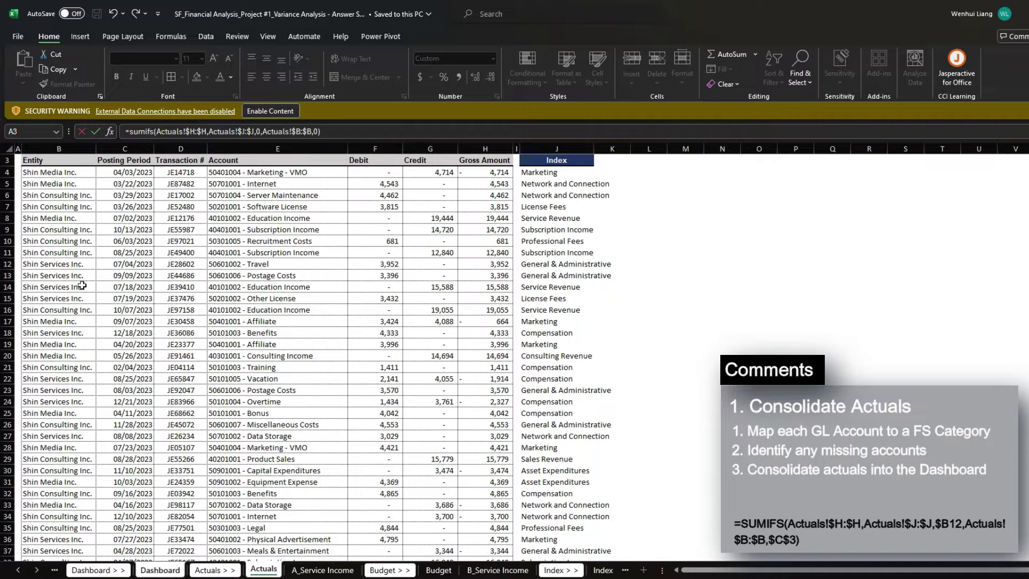
pyautogui.press('Return')
pyautogui.press('F2')
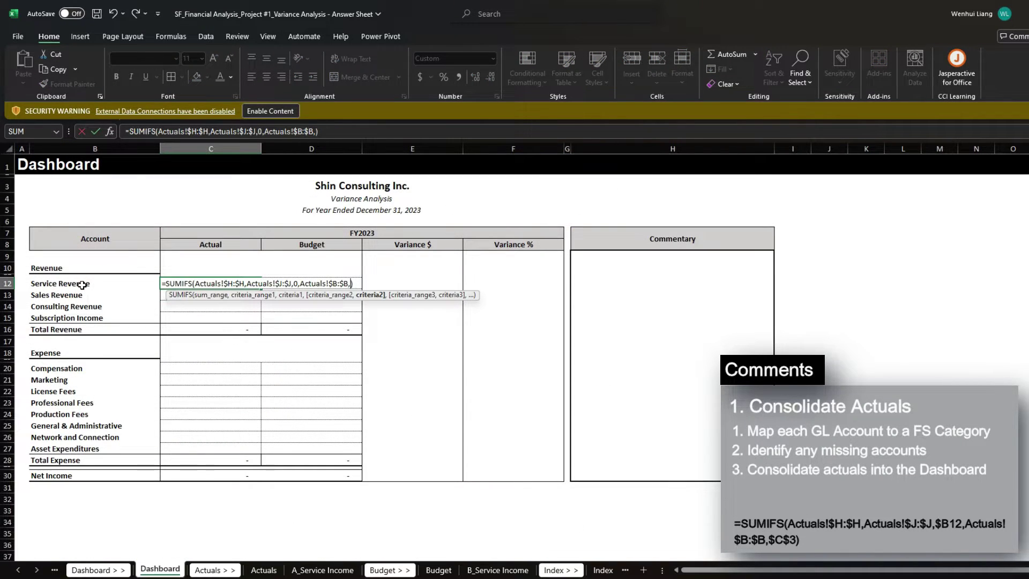
pyautogui.click(313, 179)
pyautogui.press('Escape')
pyautogui.click(220, 183)
pyautogui.click(140, 191)
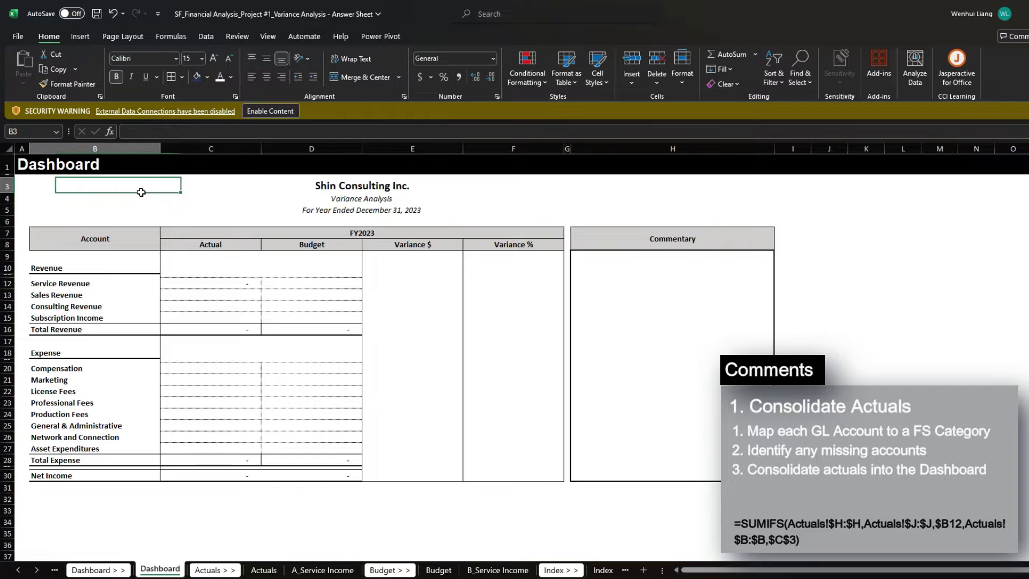
pyautogui.click(222, 190)
# - Replace the second criterion in the C12 formula with the absolute reference $C$3 to the company name
pyautogui.click(220, 284)
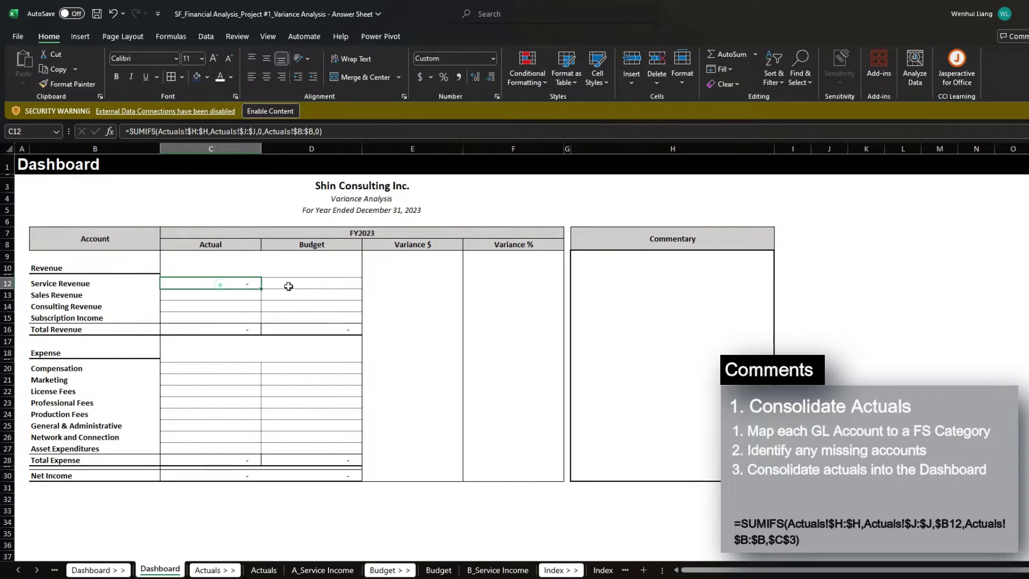
pyautogui.doubleClick(220, 284)
pyautogui.click(353, 284)
pyautogui.press('BackSpace')
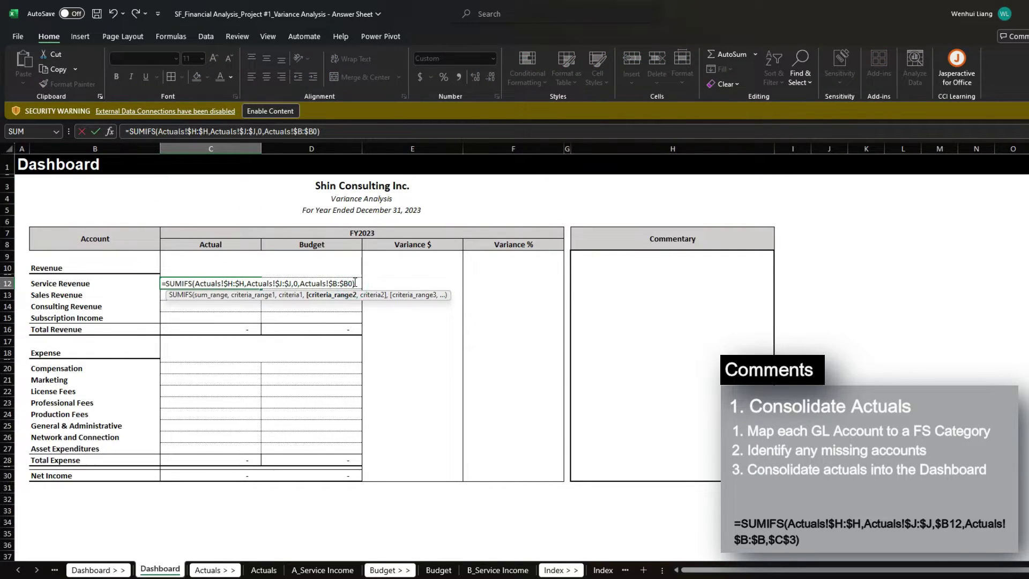
pyautogui.write(',')
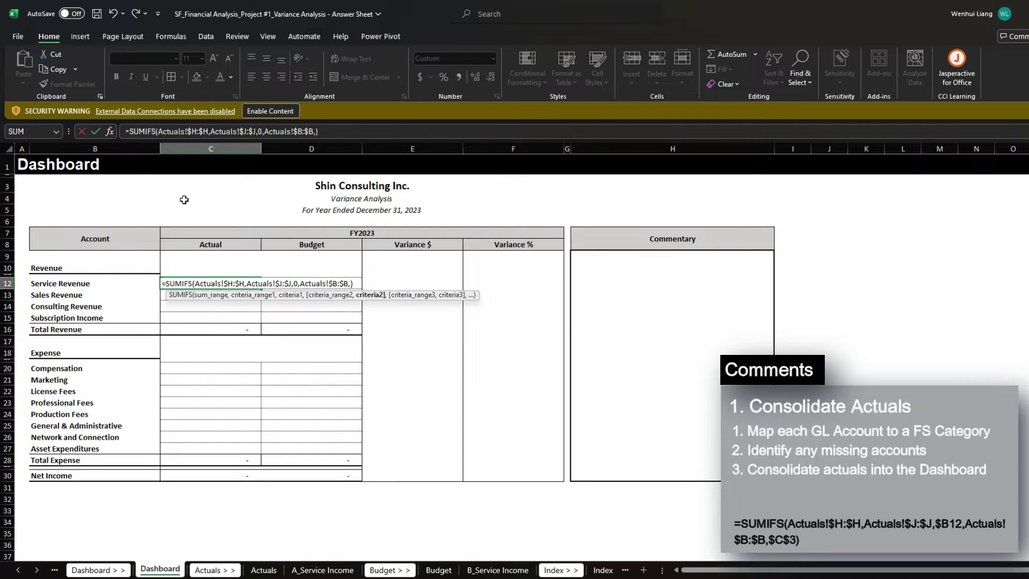
pyautogui.click(200, 187)
pyautogui.press('F4')
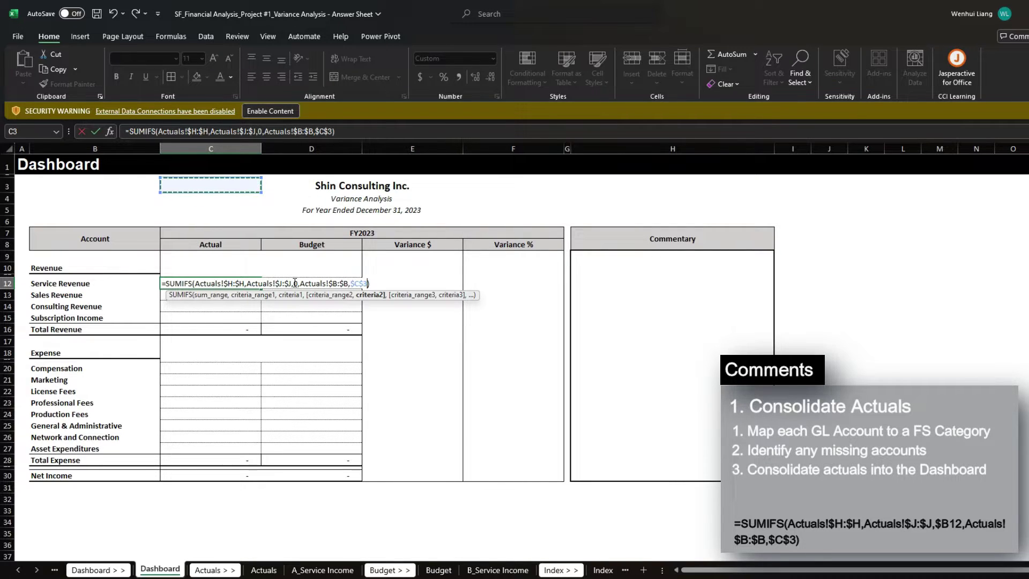
# - Replace the first criterion in the C12 formula with the column-locked account reference $B12 and enter the formula
pyautogui.click(296, 283)
pyautogui.press('BackSpace')
pyautogui.click(98, 282)
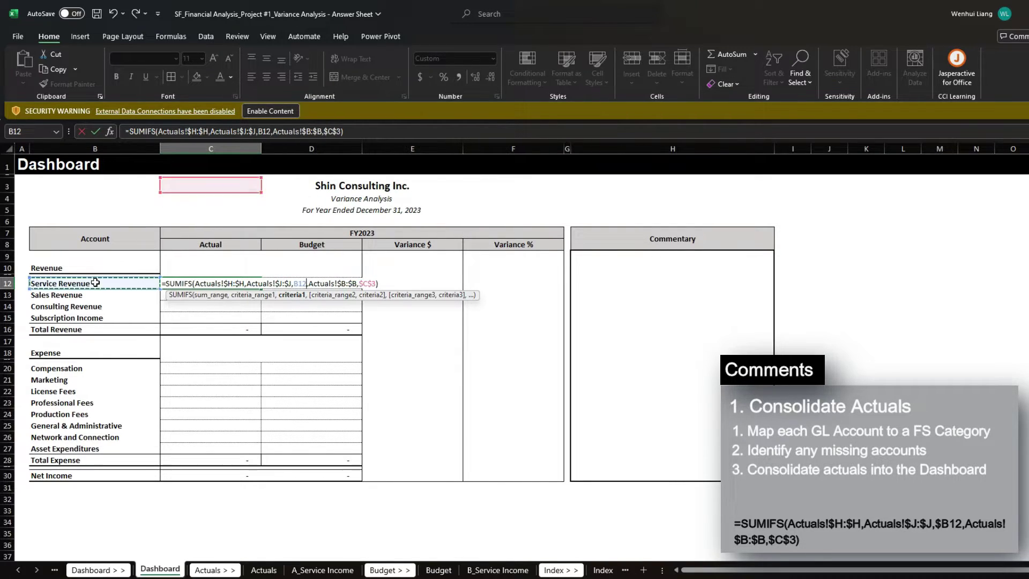
pyautogui.press('F4')
pyautogui.press('F4')
pyautogui.press('F4')
pyautogui.press('Tab')
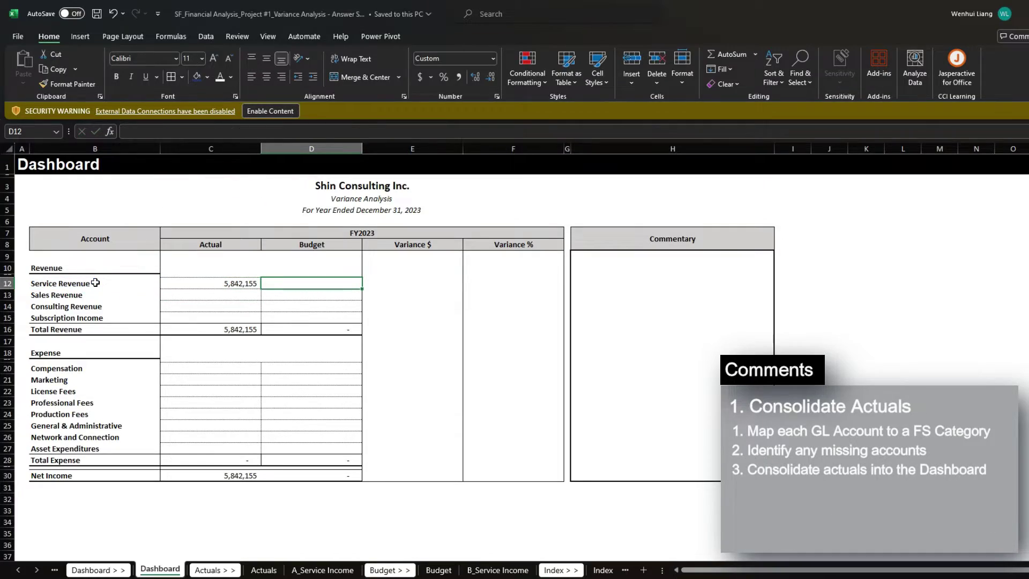
# - Begin a SUMIFS formula in the Service Revenue Budget cell, D12, with FY23Budget[Amount] as its sum range
pyautogui.write('=sumifs(')
pyautogui.hotkey('ctrl', 'pagedown')
pyautogui.hotkey('ctrl', 'pagedown')
pyautogui.hotkey('ctrl', 'pagedown')
pyautogui.hotkey('ctrl', 'pagedown')
pyautogui.hotkey('ctrl', 'pagedown')
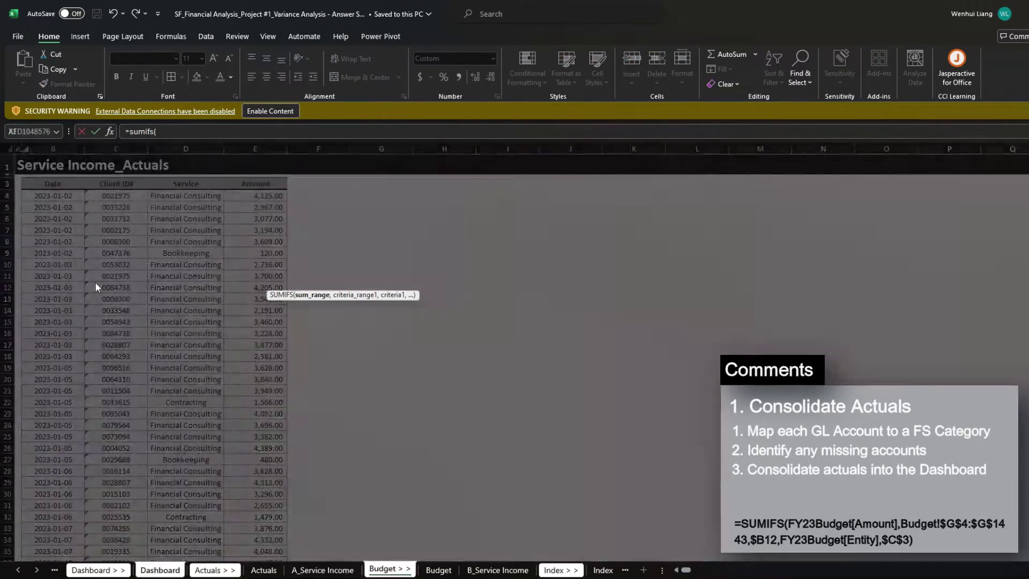
pyautogui.hotkey('ctrl', 'space')
pyautogui.write(',')
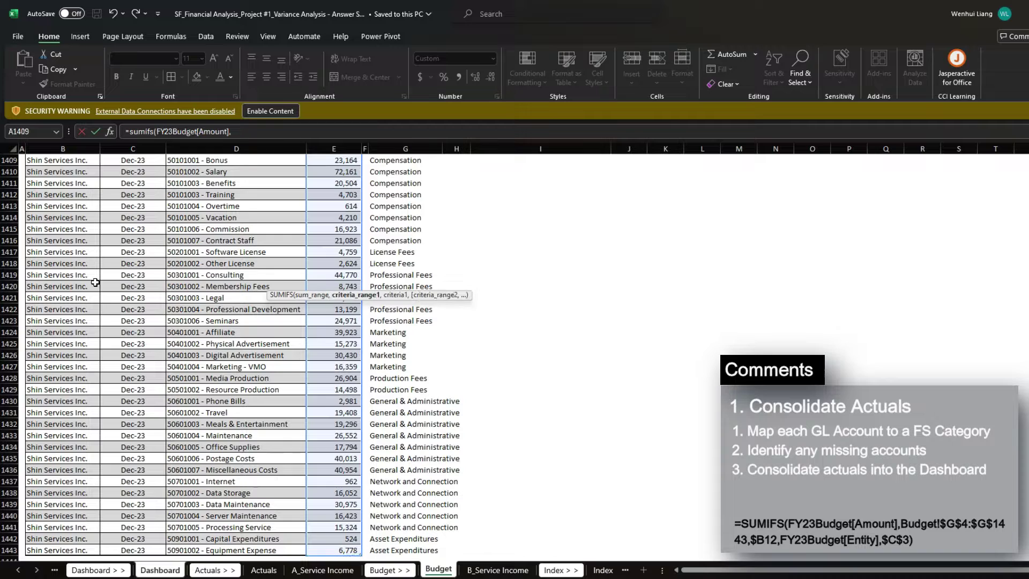
# - Add the absolute range Budget!$G$4:$G$1443 as the first criteria range with 0 as its placeholder criterion
pyautogui.press('Left')
pyautogui.press('Right')
pyautogui.press('Right')
pyautogui.press('Right')
pyautogui.hotkey('ctrl', 'Up')
pyautogui.press('Down')
pyautogui.hotkey('ctrl', 'shift', 'Down')
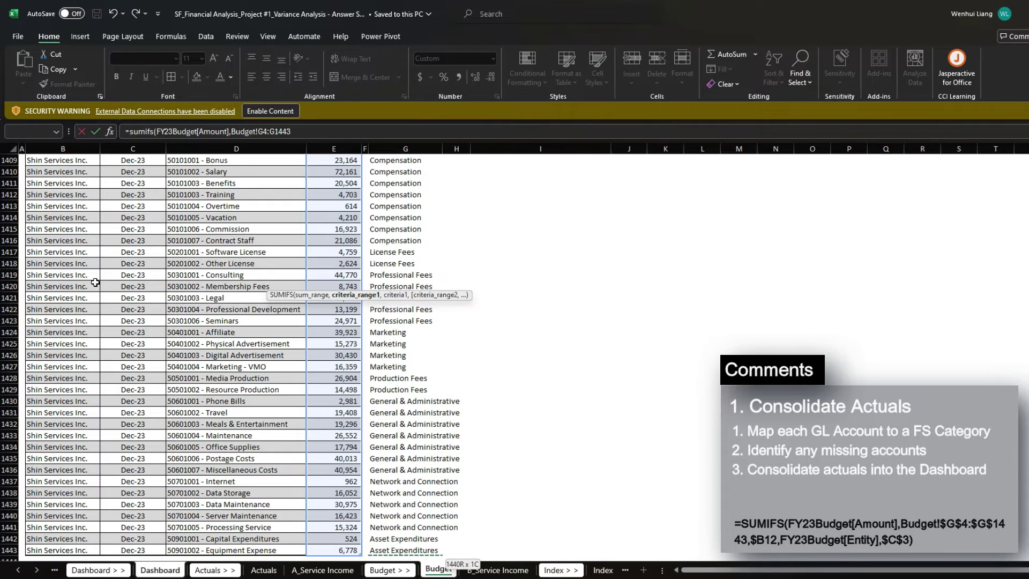
pyautogui.press('F4')
pyautogui.write(',0,')
# - Add FY23Budget[Entity] as the second criteria range with a placeholder criterion of 0 and enter the D12 formula
pyautogui.hotkey('ctrl', 'Home')
pyautogui.hotkey('ctrl', 'shift', 'Down')
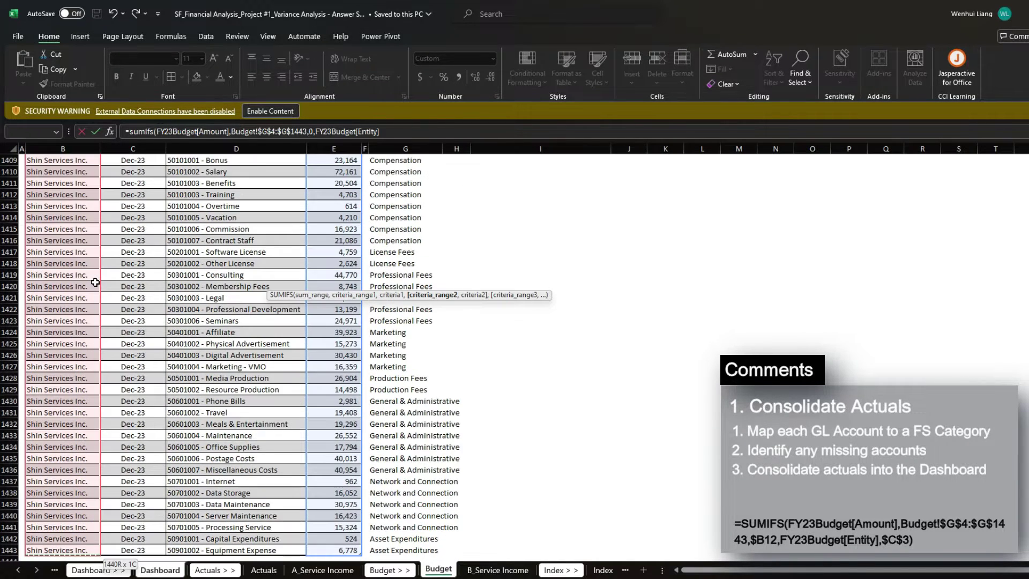
pyautogui.write(',0')
pyautogui.press('Return')
# - Replace the entity criterion in the D12 budget formula with the absolute reference $C$3
pyautogui.press('Up')
pyautogui.press('F2')
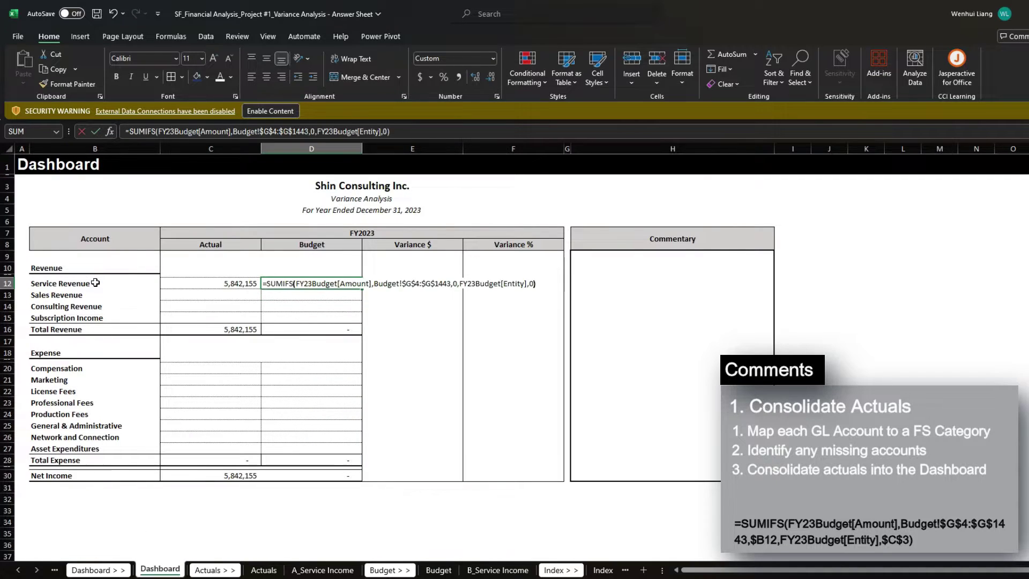
pyautogui.press('Left')
pyautogui.write('$3')
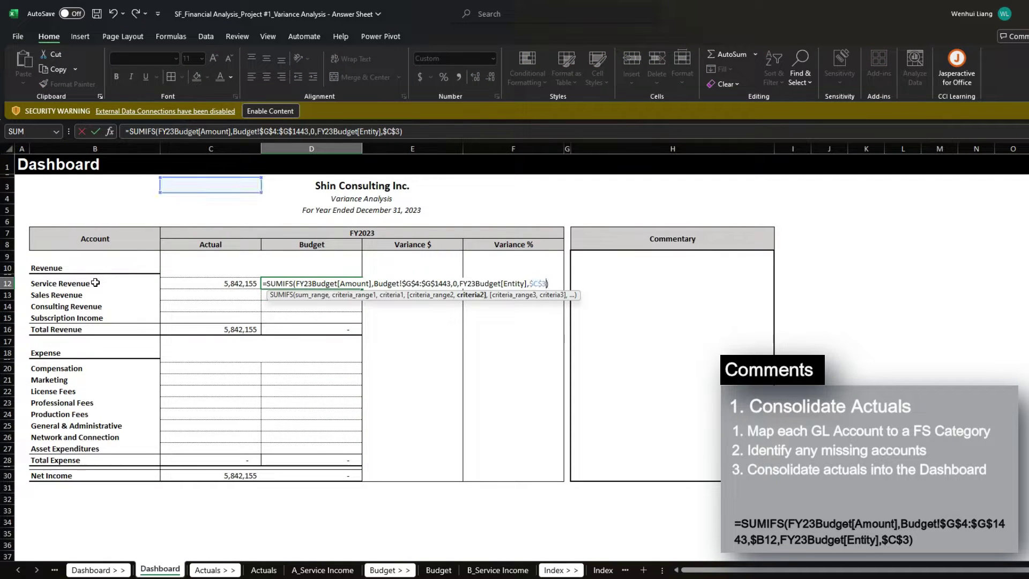
# - Replace the account criterion in the D12 budget formula with $B12 and enter the formula
pyautogui.press('Left')
pyautogui.press('Left')
pyautogui.press('Left')
pyautogui.press('Left')
pyautogui.press('Left')
pyautogui.press('Left')
pyautogui.press('Left')
pyautogui.press('Left')
pyautogui.press('Left')
pyautogui.press('Left')
pyautogui.press('Left')
pyautogui.press('Left')
pyautogui.press('Left')
pyautogui.press('Left')
pyautogui.press('Left')
pyautogui.press('Left')
pyautogui.press('Left')
pyautogui.press('Left')
pyautogui.press('Left')
pyautogui.press('Left')
pyautogui.press('BackSpace')
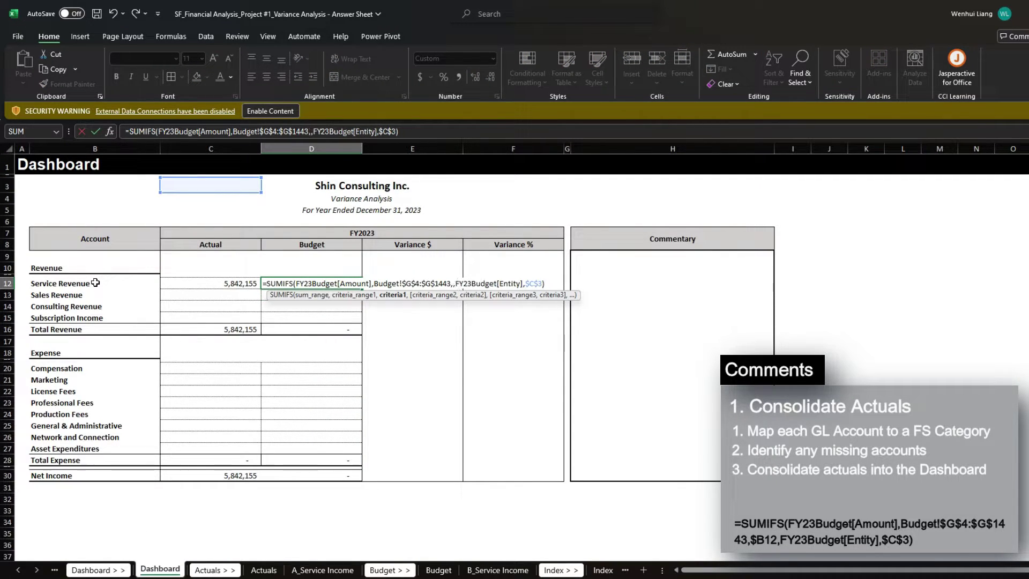
pyautogui.write('$B12')
pyautogui.press('Return')
# - Copy the Actual and Budget formulas in C12:D12 down through the Subscription Income row, C15:D15
pyautogui.press('Up')
pyautogui.press('Left')
pyautogui.hotkey('shift', 'Right')
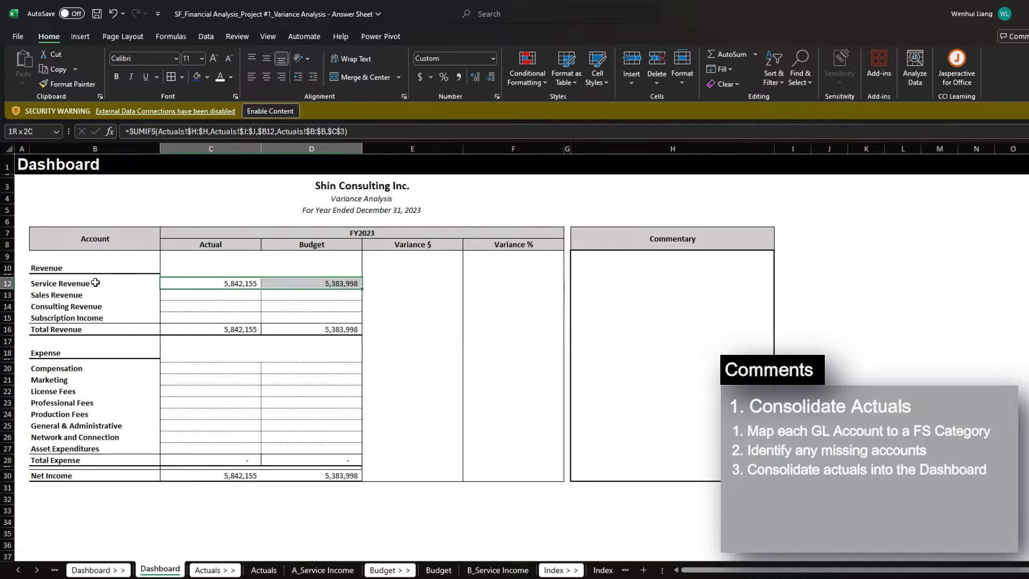
pyautogui.hotkey('ctrl', 'c')
pyautogui.hotkey('shift', 'Down')
pyautogui.hotkey('shift', 'Down')
pyautogui.hotkey('shift', 'Down')
pyautogui.hotkey('ctrl', 'v')
# - Copy the formulas from C15:D15 to the expense rows Compensation through Asset Expenditures, C20:D27, and save the workbook
pyautogui.press('Down')
pyautogui.press('Down')
pyautogui.press('Down')
pyautogui.hotkey('shift', 'Right')
pyautogui.hotkey('ctrl', 'c')
pyautogui.press('Down')
pyautogui.press('Down')
pyautogui.press('Down')
pyautogui.press('Down')
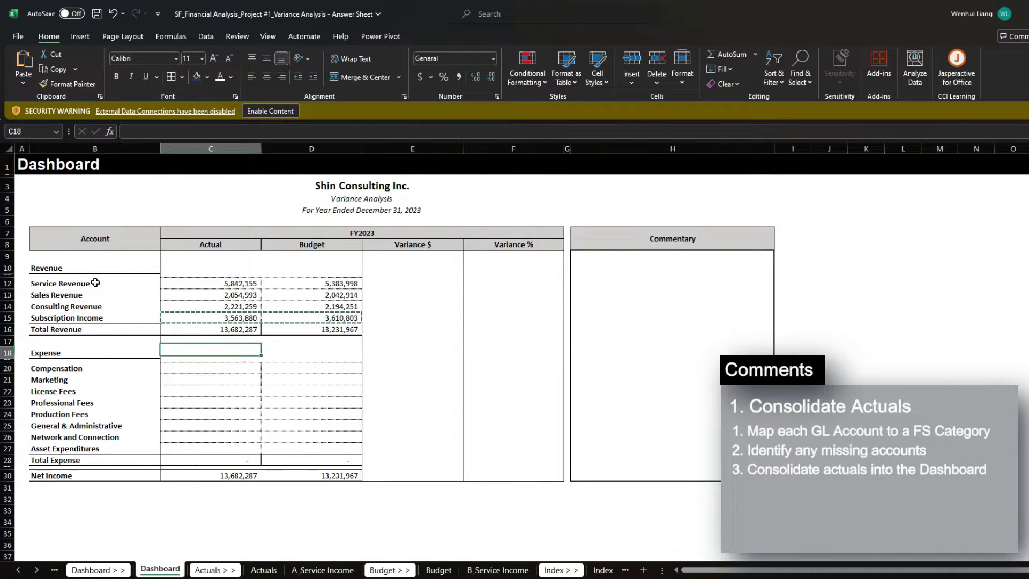
pyautogui.press('Down')
pyautogui.hotkey('shift', 'Down')
pyautogui.hotkey('shift', 'Down')
pyautogui.hotkey('shift', 'Down')
pyautogui.hotkey('shift', 'Down')
pyautogui.hotkey('shift', 'Down')
pyautogui.hotkey('shift', 'Down')
pyautogui.hotkey('shift', 'Down')
pyautogui.hotkey('shift', 'Down')
pyautogui.hotkey('shift', 'Up')
pyautogui.hotkey('shift', 'Right')
pyautogui.hotkey('ctrl', 'v')
pyautogui.press('Right')
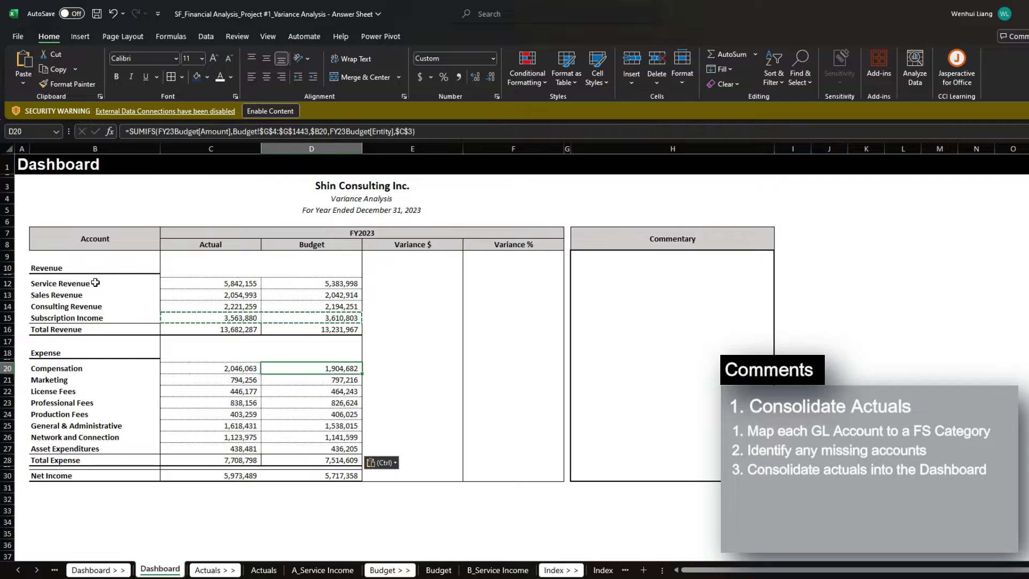
pyautogui.press('Escape')
pyautogui.hotkey('ctrl', 's')
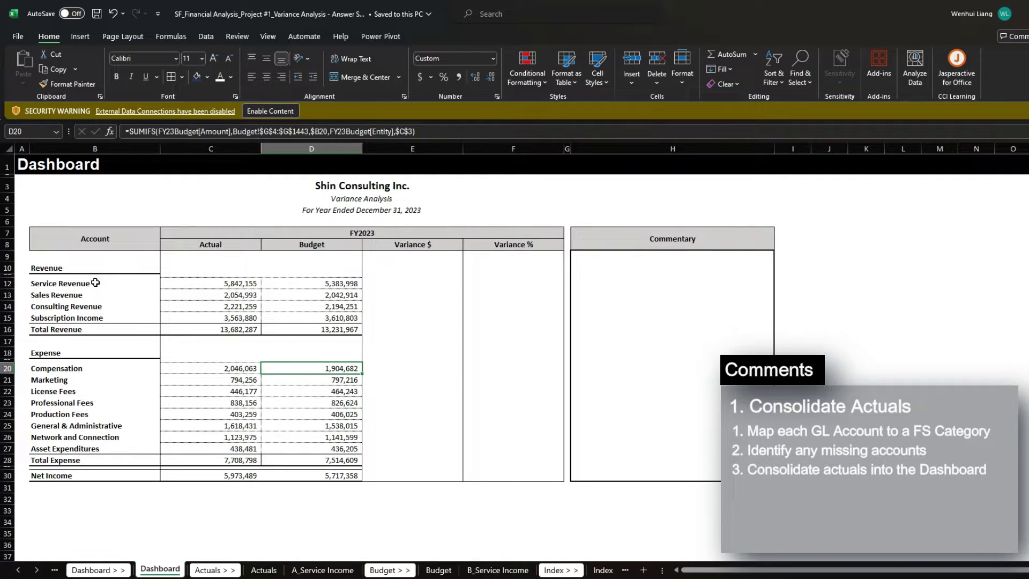
# - Calculate the Service Revenue Variance $ in E12 with the formula =$C12-$D12
pyautogui.press('Right')
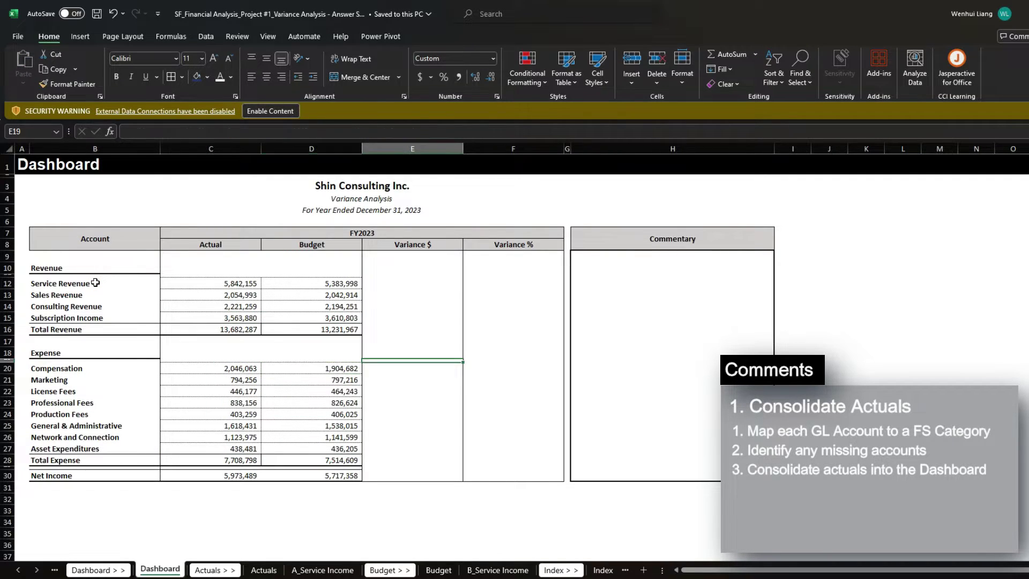
pyautogui.press('Up')
pyautogui.press('Up')
pyautogui.press('Up')
pyautogui.press('Up')
pyautogui.press('Up')
pyautogui.press('Up')
pyautogui.press('Up')
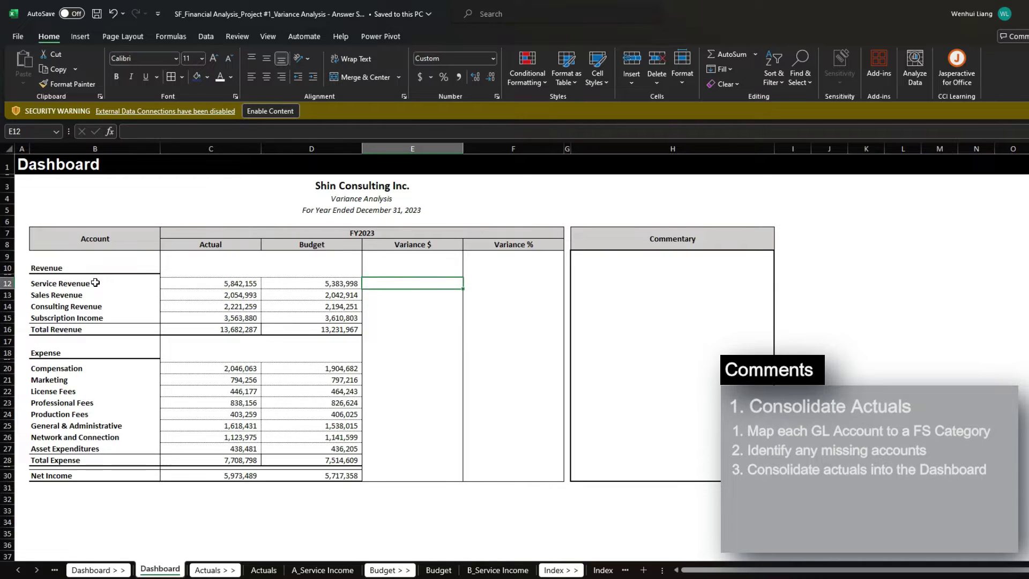
pyautogui.write('=')
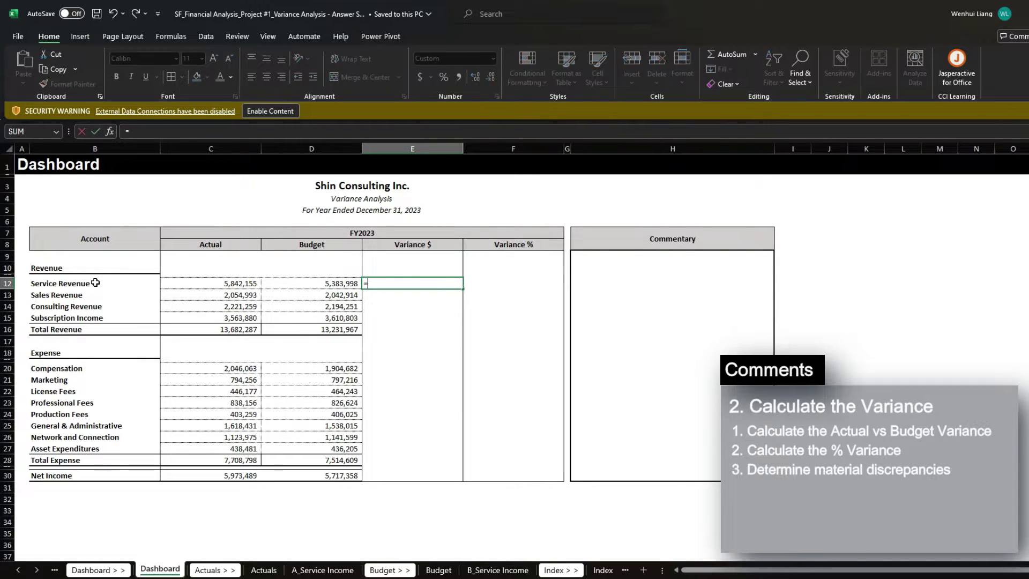
pyautogui.press('Left')
pyautogui.press('Left')
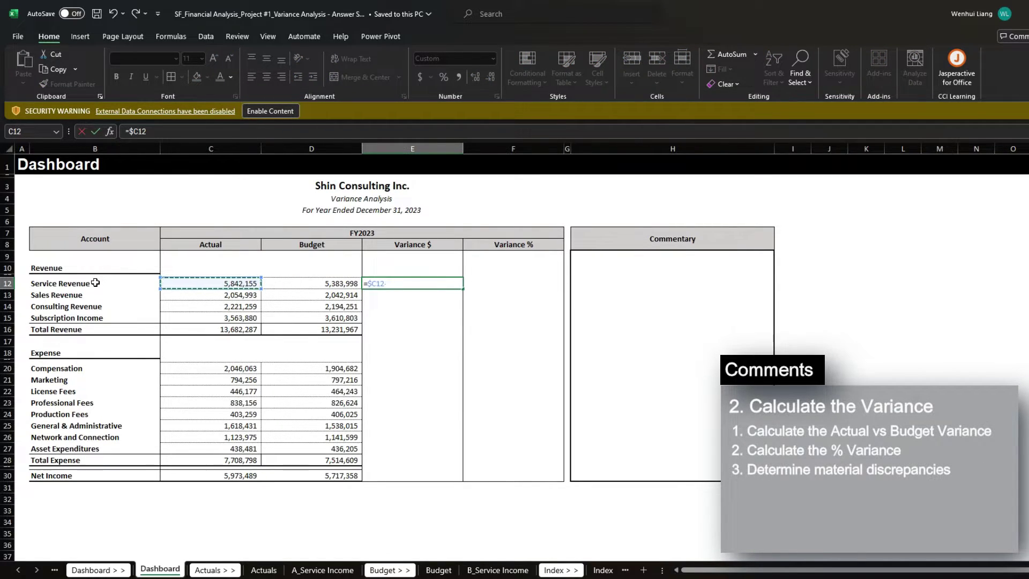
pyautogui.write('-')
pyautogui.press('Left')
pyautogui.press('F4')
pyautogui.hotkey('ctrl', 'Return')
# - Copy the E12 variance formula down through the Total Revenue row, E16, and save the workbook
pyautogui.hotkey('shift', 'Down')
pyautogui.hotkey('shift', 'Down')
pyautogui.hotkey('shift', 'Down')
pyautogui.hotkey('shift', 'Down')
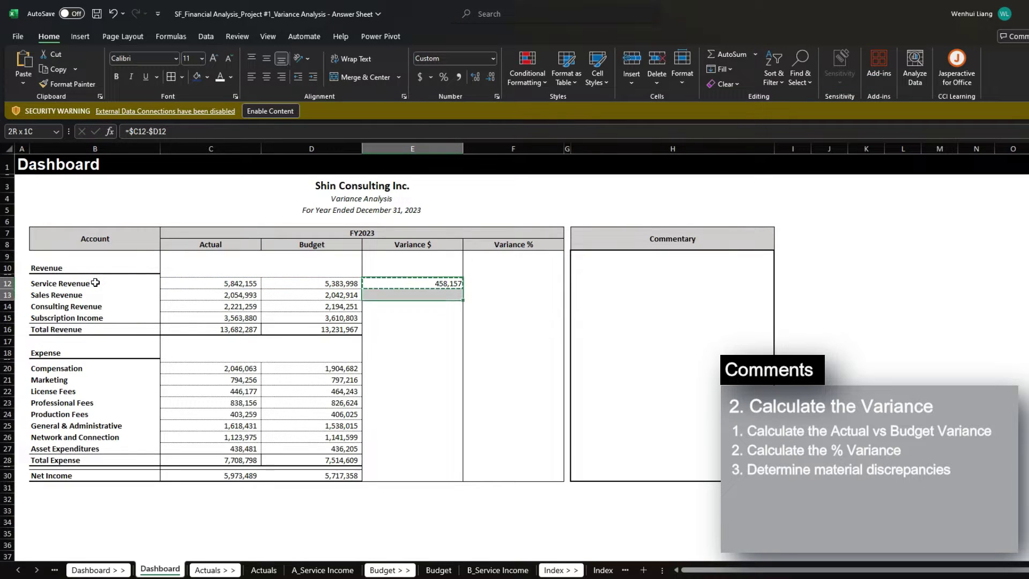
pyautogui.hotkey('ctrl', 'd')
pyautogui.hotkey('ctrl', 's')
# - Copy the Total Revenue variance formula from E16 to the Compensation row in E20
pyautogui.hotkey('ctrl', 'Down')
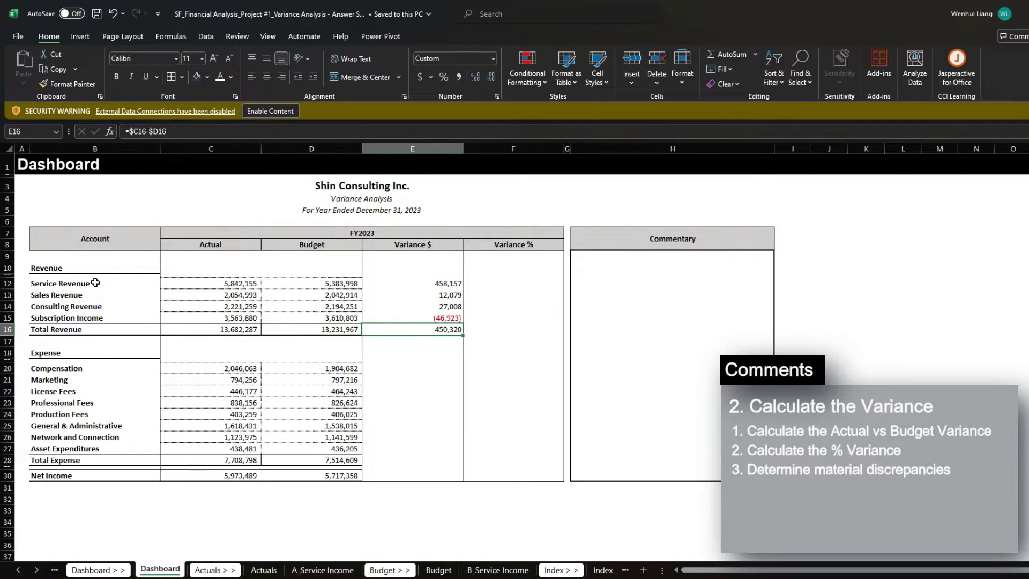
pyautogui.hotkey('ctrl', 'c')
pyautogui.press('Down')
pyautogui.press('Down')
pyautogui.press('Down')
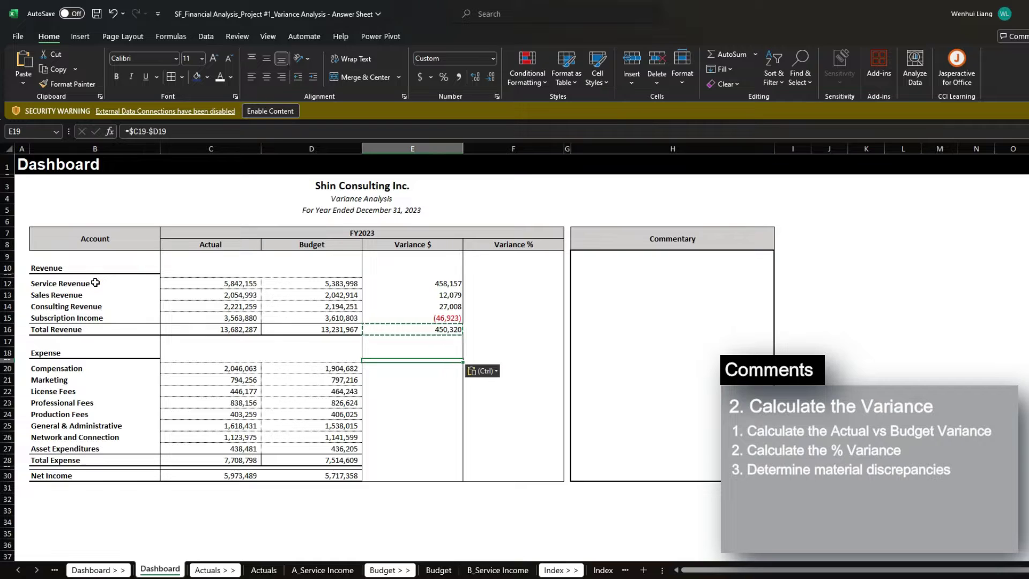
pyautogui.press('Down')
pyautogui.hotkey('ctrl', 'v')
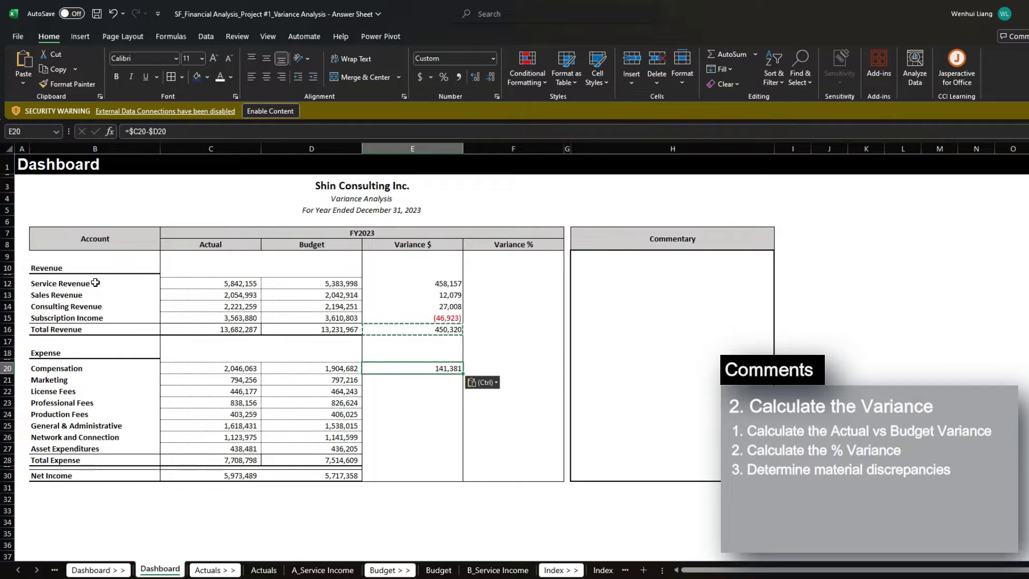
# - Replace the Compensation Variance $ formula in E20 with =D20-C20, so expenses are budget minus actual
pyautogui.write('=')
pyautogui.press('Left')
pyautogui.write('-')
pyautogui.press('Left')
pyautogui.press('Left')
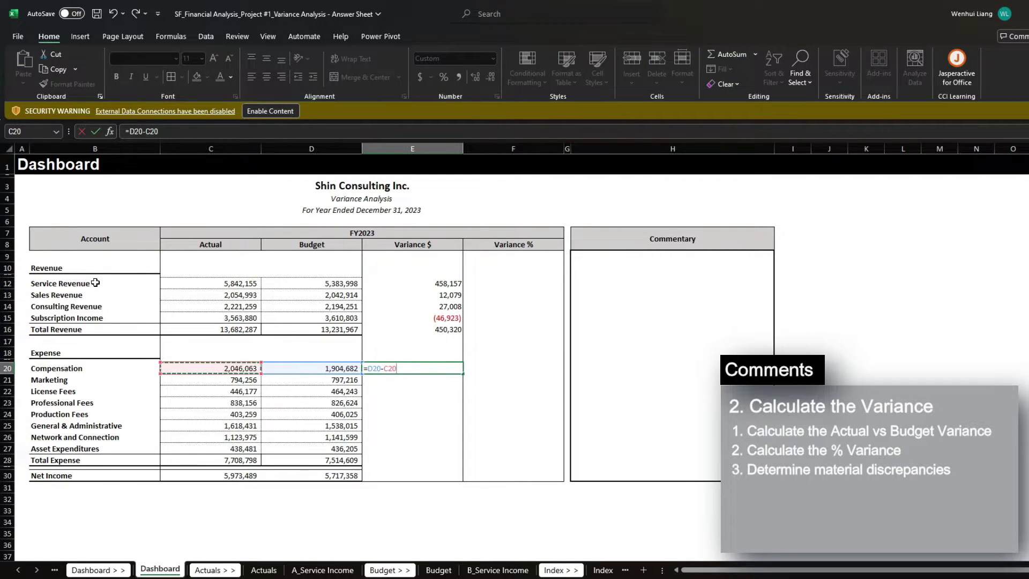
pyautogui.hotkey('ctrl', 'Return')
# - Copy the E20 variance formula down through the Total Expense row, E28, and save the workbook
pyautogui.hotkey('ctrl', 'c')
pyautogui.hotkey('shift', 'Down')
pyautogui.hotkey('shift', 'Down')
pyautogui.hotkey('shift', 'Down')
pyautogui.hotkey('shift', 'Down')
pyautogui.hotkey('shift', 'Down')
pyautogui.hotkey('shift', 'Down')
pyautogui.hotkey('shift', 'Down')
pyautogui.hotkey('shift', 'Down')
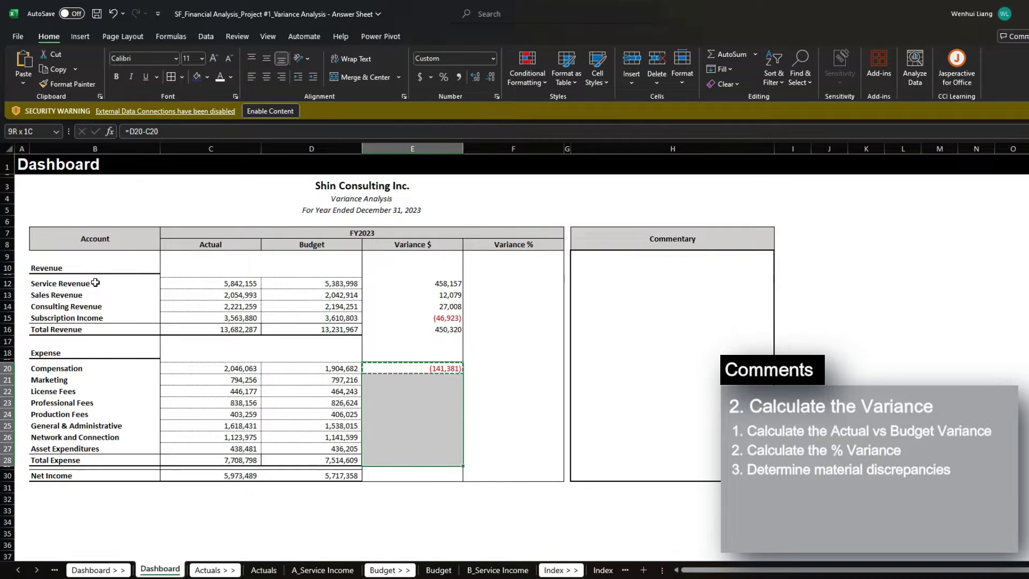
pyautogui.hotkey('ctrl', 'v')
pyautogui.hotkey('ctrl', 's')
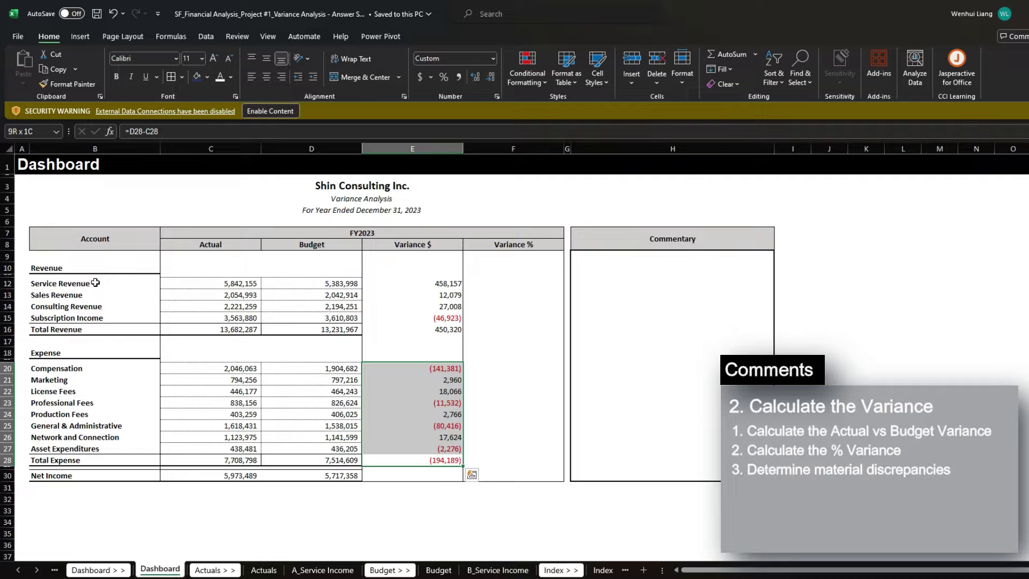
# - Examine the Compensation row's Actual, Budget and Variance $ cells
pyautogui.press('Left')
pyautogui.press('Up')
pyautogui.press('Up')
pyautogui.press('Up')
pyautogui.press('Up')
pyautogui.press('Up')
pyautogui.press('Up')
pyautogui.press('Up')
pyautogui.press('Up')
pyautogui.press('Left')
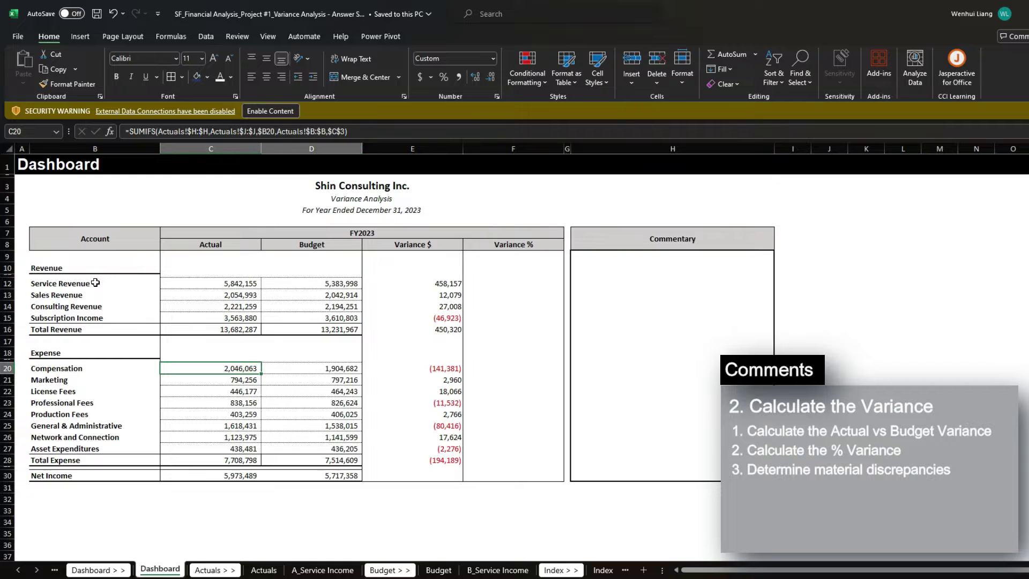
pyautogui.press('Right')
pyautogui.press('Right')
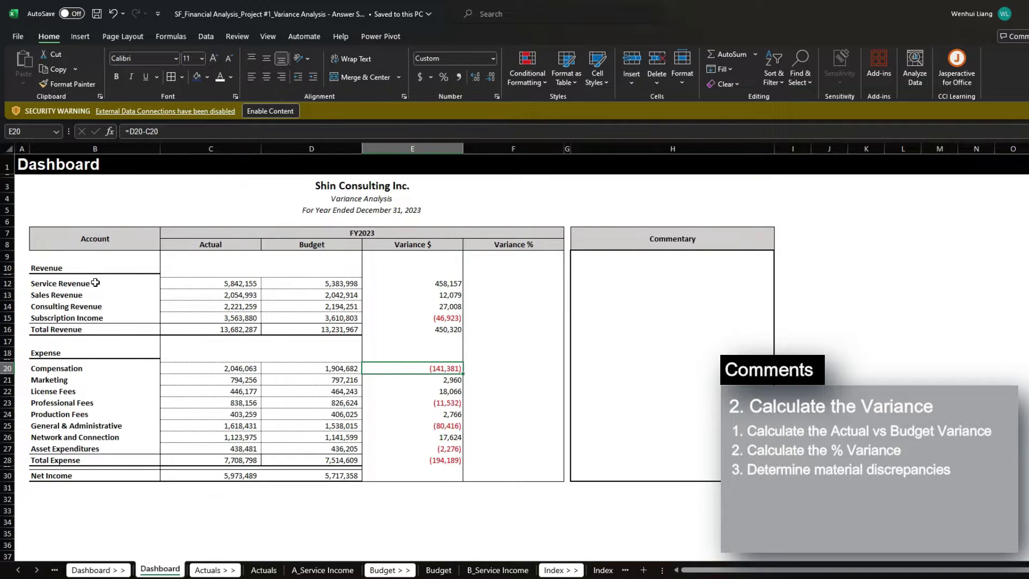
# - Copy the Total Revenue variance formula from E16 to the Net Income row, E30, using Paste Special, and save the workbook
pyautogui.hotkey('ctrl', 'Down')
pyautogui.press('Up')
pyautogui.press('Up')
pyautogui.press('Up')
pyautogui.press('Up')
pyautogui.press('Up')
pyautogui.press('Up')
pyautogui.press('Up')
pyautogui.press('Up')
pyautogui.press('Up')
pyautogui.press('Up')
pyautogui.press('Up')
pyautogui.press('Up')
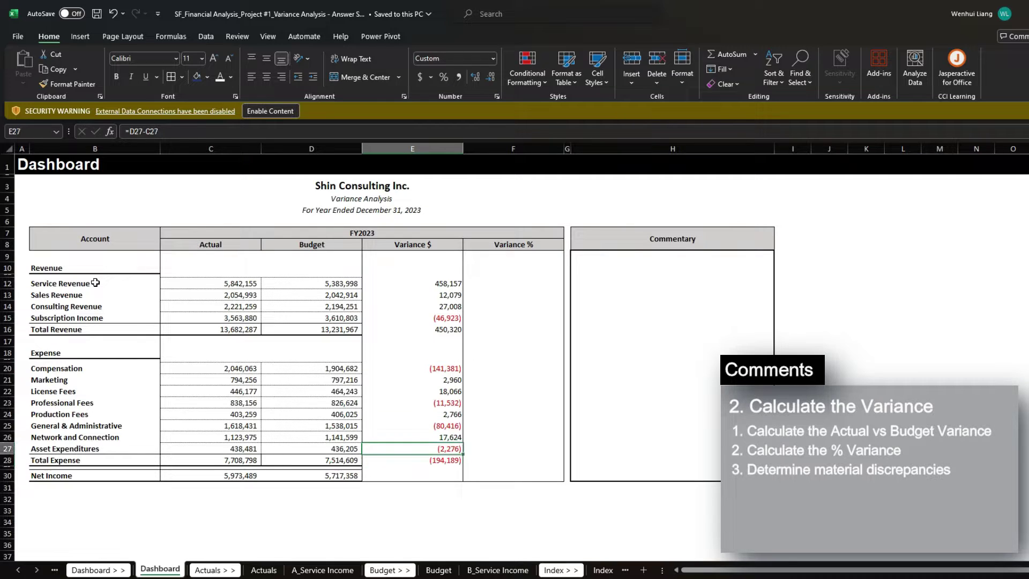
pyautogui.hotkey('ctrl', 'c')
pyautogui.hotkey('ctrl', 'Down')
pyautogui.hotkey('ctrl', 'Down')
pyautogui.press('Down')
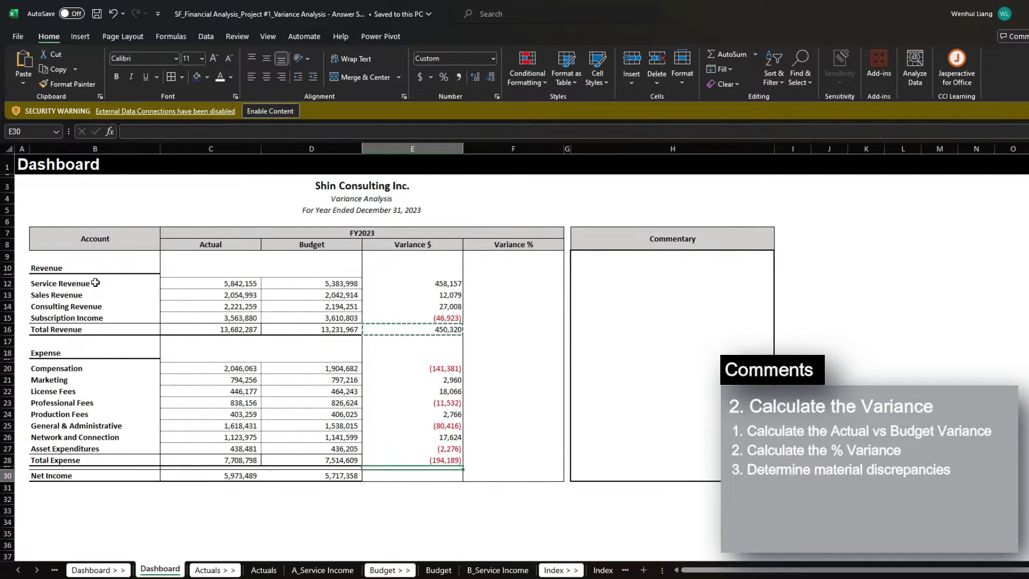
pyautogui.hotkey('ctrl', 'alt', 'v')
pyautogui.press('Return')
pyautogui.hotkey('ctrl', 's')
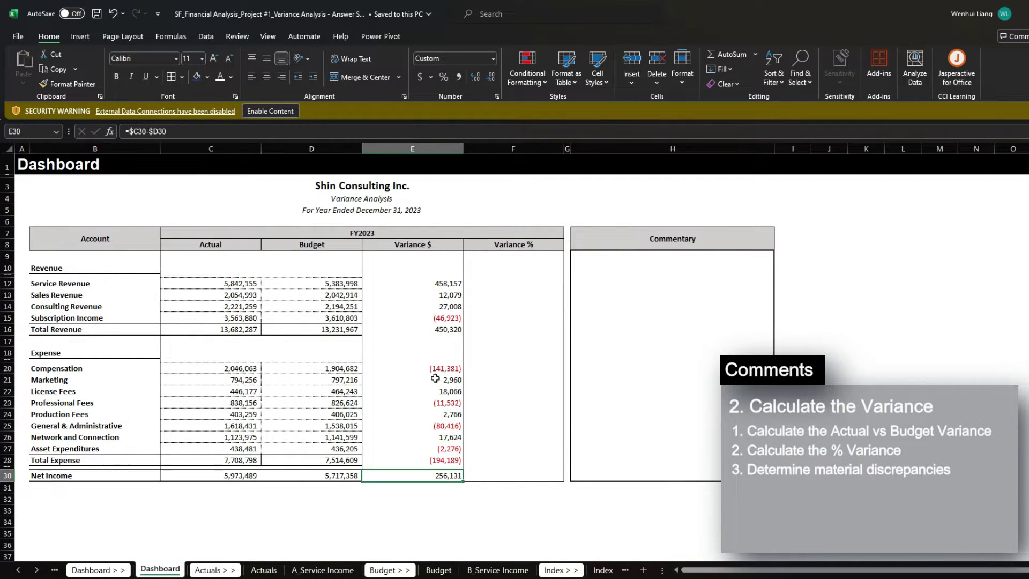
# - Calculate the Service Revenue Variance % in F12 with the formula =$E12/$D12
pyautogui.click(429, 367)
pyautogui.moveTo(439, 476); pyautogui.dragTo(442, 285)
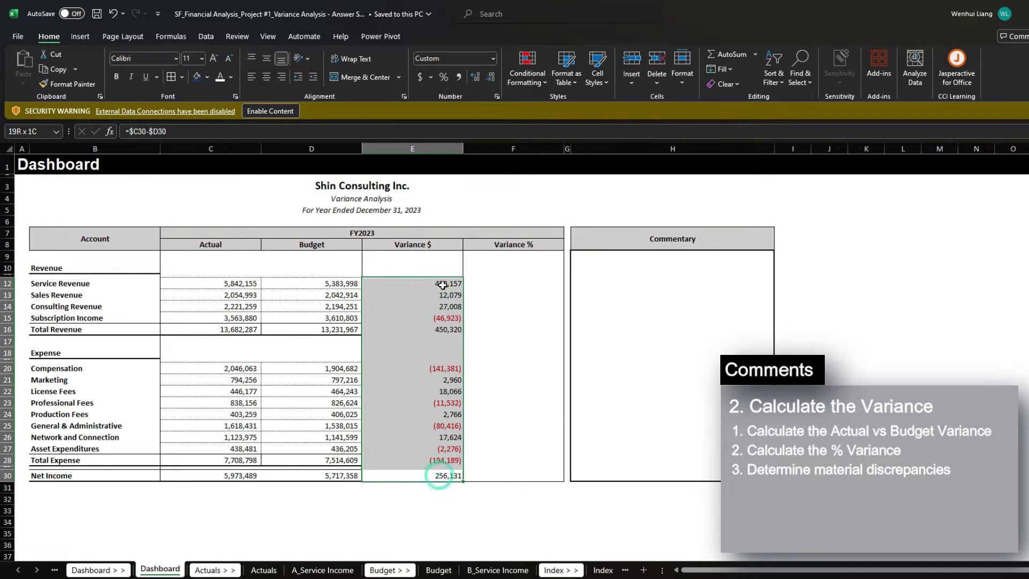
pyautogui.click(444, 284)
pyautogui.click(484, 283)
pyautogui.write('=')
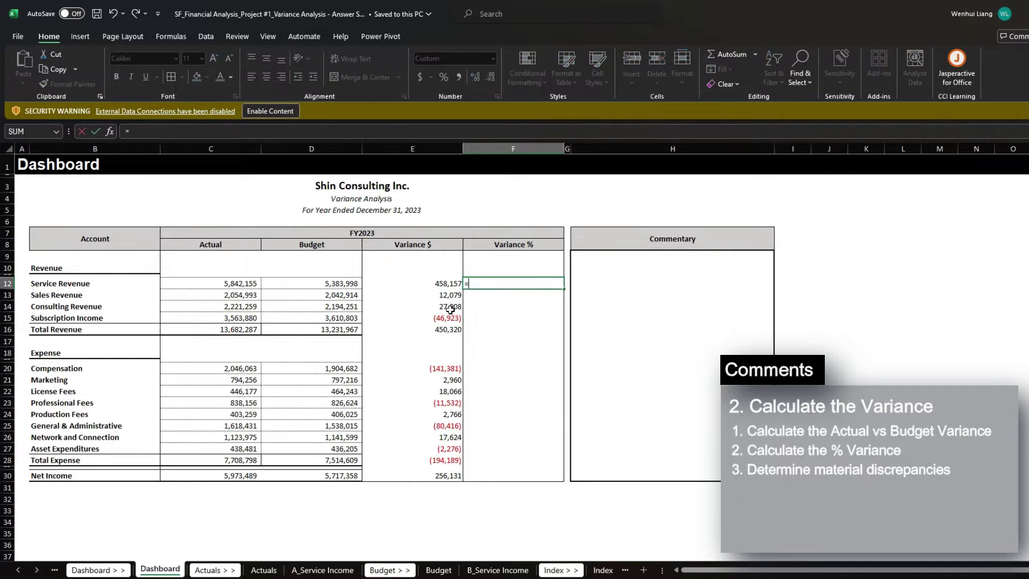
pyautogui.press('Left')
pyautogui.press('F4')
pyautogui.write('/')
pyautogui.press('Left')
pyautogui.press('Left')
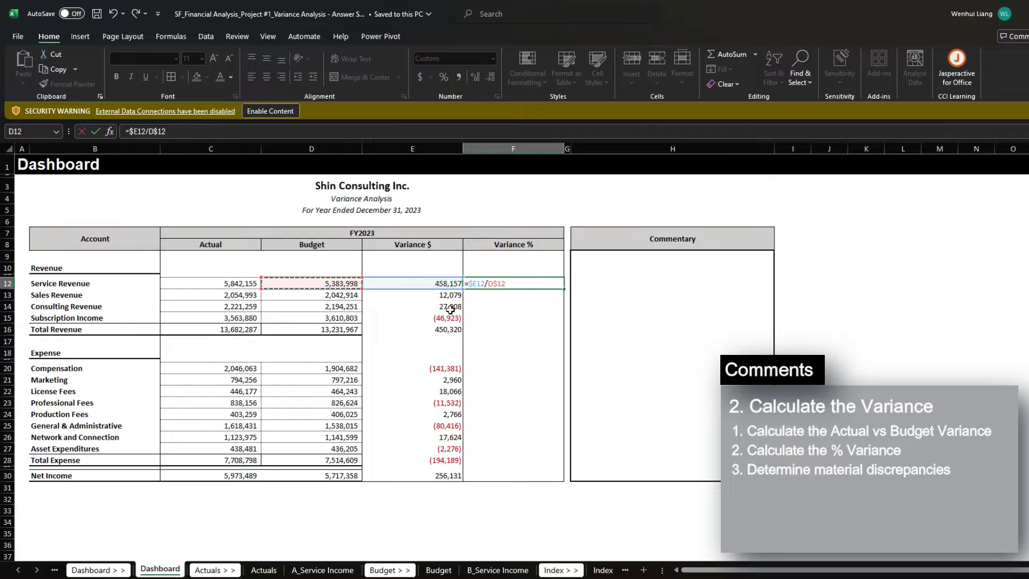
pyautogui.press('F4')
pyautogui.hotkey('ctrl', 'Return')
# - Copy the F12 percentage formula down through the Total Revenue row, F16
pyautogui.hotkey('ctrl', 'c')
pyautogui.hotkey('shift', 'Down')
pyautogui.hotkey('shift', 'Down')
pyautogui.hotkey('shift', 'Down')
pyautogui.hotkey('shift', 'Down')
pyautogui.hotkey('ctrl', 'v')
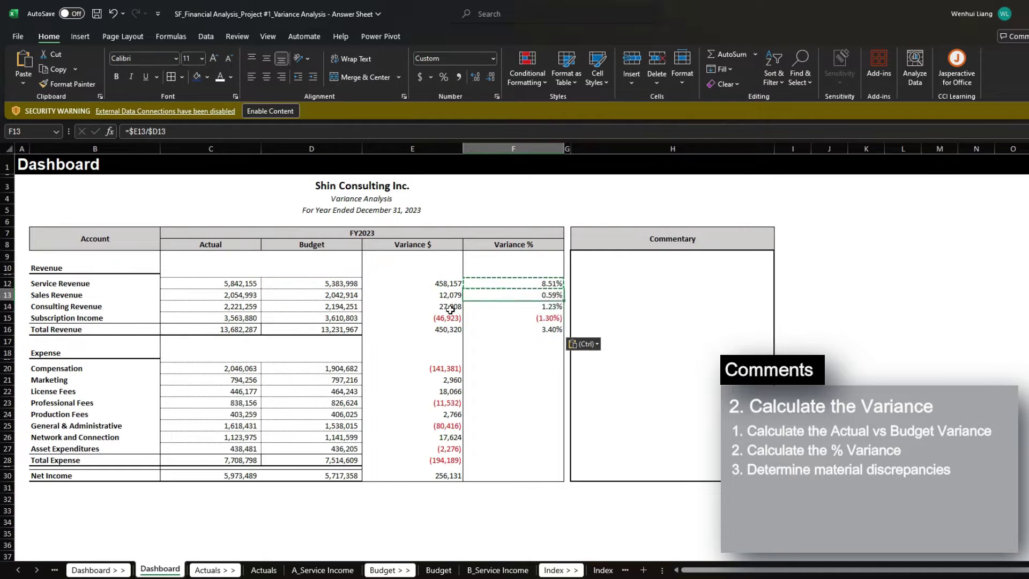
# - Copy the Total Revenue Variance % formula from F16 to the expense rows Compensation through Total Expense, F20:F28
pyautogui.press('Down')
pyautogui.press('Down')
pyautogui.press('Down')
pyautogui.hotkey('ctrl', 'c')
pyautogui.press('Down')
pyautogui.press('Down')
pyautogui.press('Down')
pyautogui.hotkey('shift', 'Down')
pyautogui.hotkey('shift', 'Down')
pyautogui.hotkey('shift', 'Down')
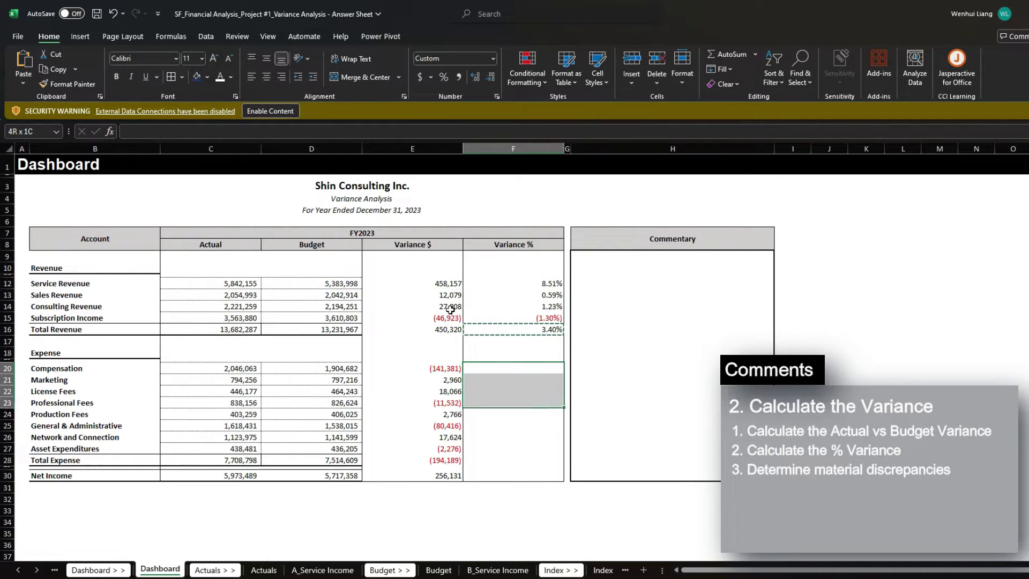
pyautogui.hotkey('shift', 'Down')
pyautogui.hotkey('shift', 'Down')
pyautogui.hotkey('shift', 'Down')
pyautogui.hotkey('shift', 'Down')
pyautogui.hotkey('shift', 'Down')
pyautogui.hotkey('ctrl', 'v')
# - Copy the Total Expense Variance % formula from F28 to the Net Income row, F30, and save the workbook
pyautogui.hotkey('ctrl', 'Down')
pyautogui.hotkey('ctrl', 'c')
pyautogui.press('Down')
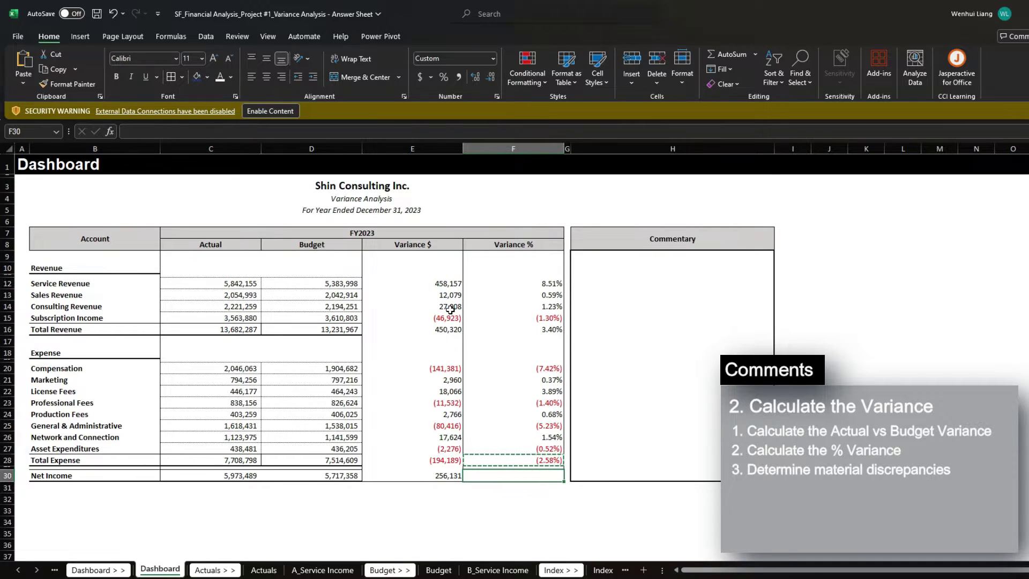
pyautogui.hotkey('ctrl', 'v')
pyautogui.hotkey('ctrl', 's')
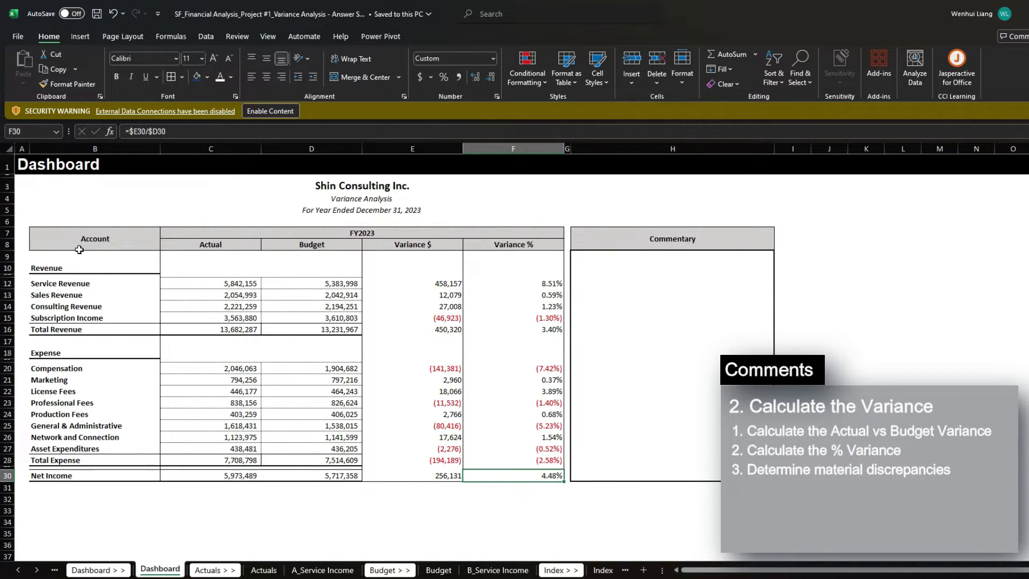
# - Look over the Dashboard table and read the materiality objective on the Home sheet
pyautogui.moveTo(79, 250)
pyautogui.mouseDown()
pyautogui.moveTo(300, 375)
pyautogui.moveTo(517, 471)
pyautogui.mouseUp()
pyautogui.click(518, 471)
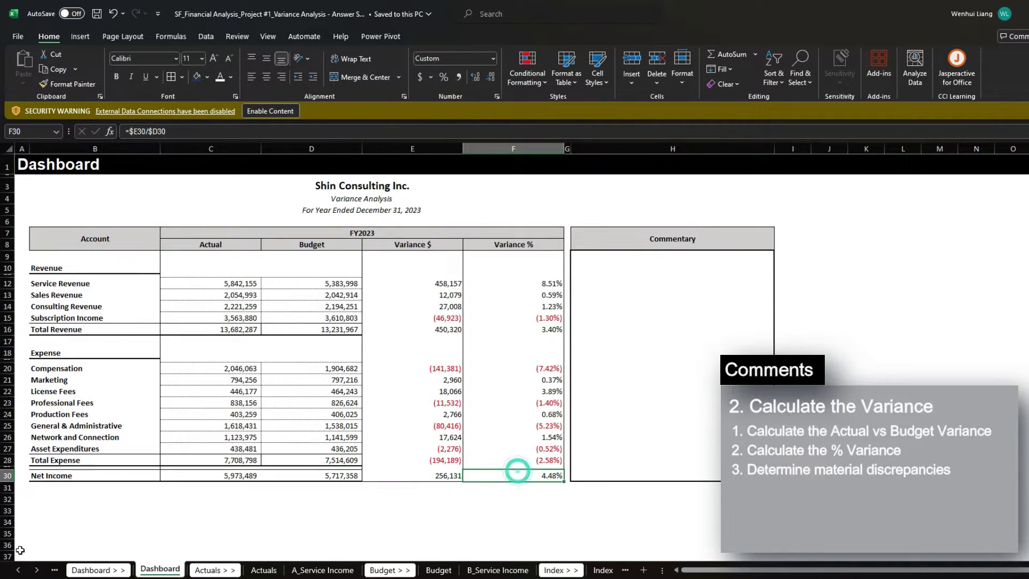
pyautogui.hotkey('ctrl', 'pageup')
pyautogui.hotkey('ctrl', 'pageup')
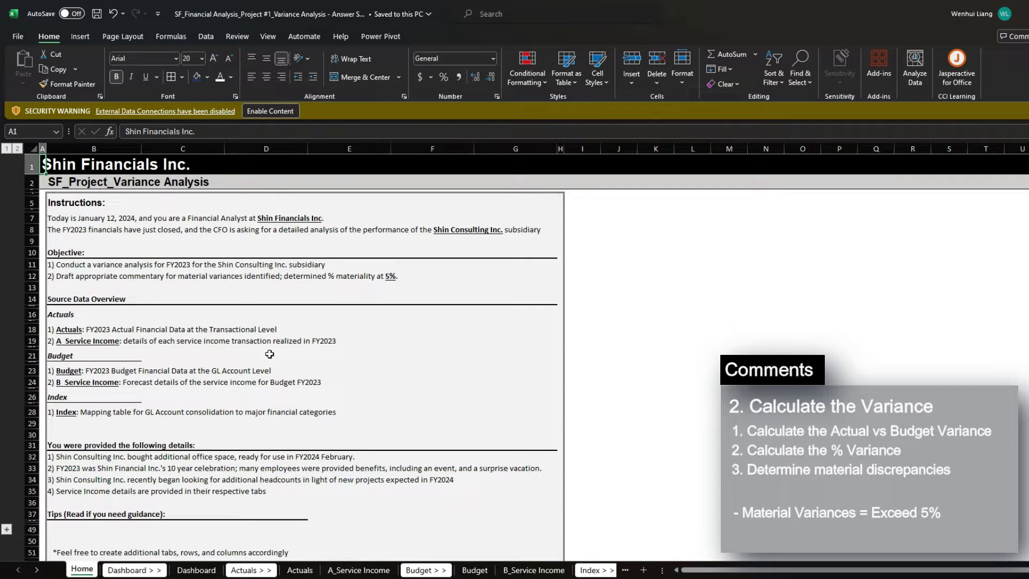
pyautogui.click(63, 276)
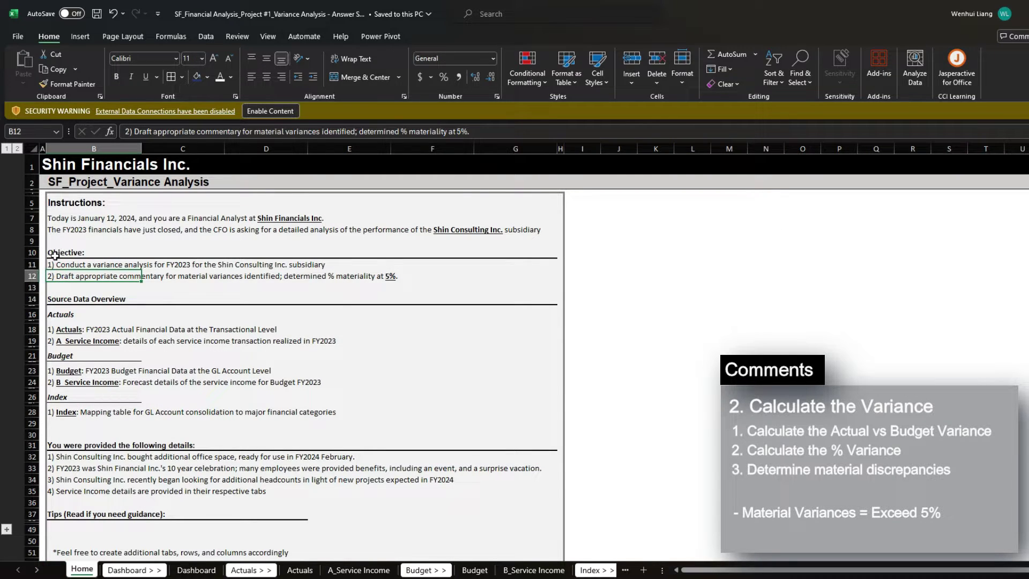
pyautogui.moveTo(92, 277); pyautogui.dragTo(400, 277)
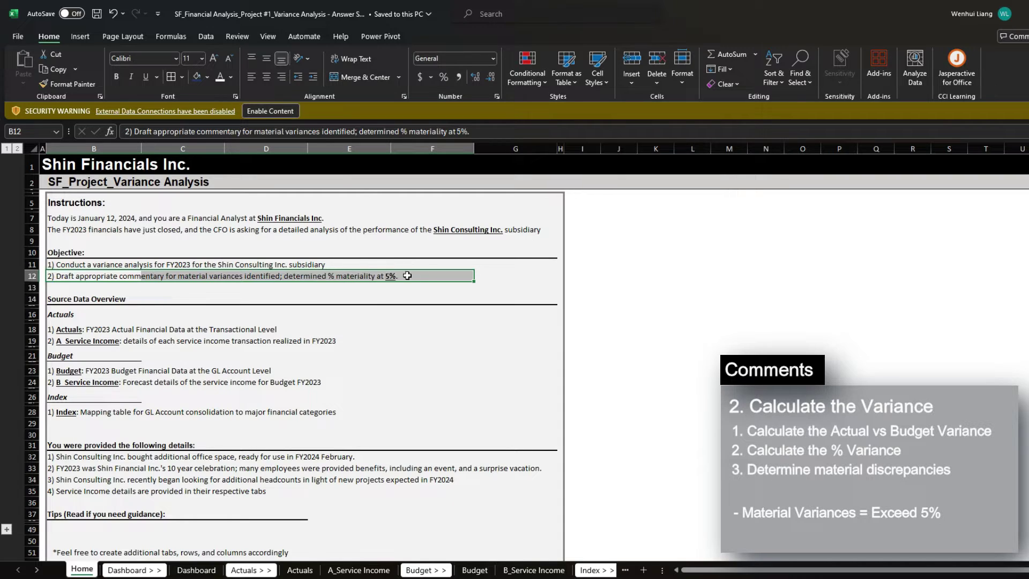
# - Examine the Dashboard's Service Revenue, Compensation and General & Administrative rows against the 5% materiality threshold
pyautogui.click(300, 569)
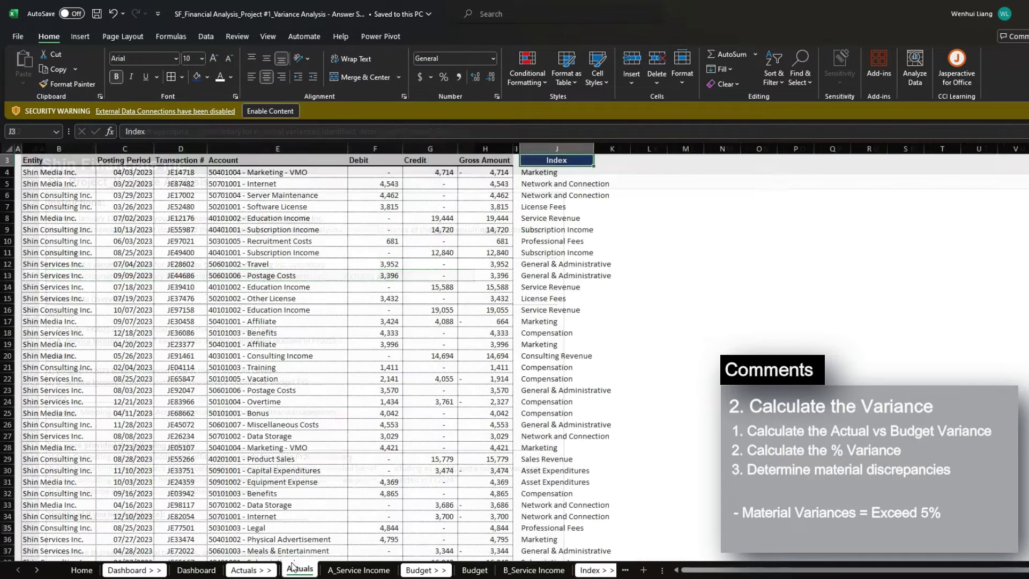
pyautogui.click(196, 570)
pyautogui.click(541, 284)
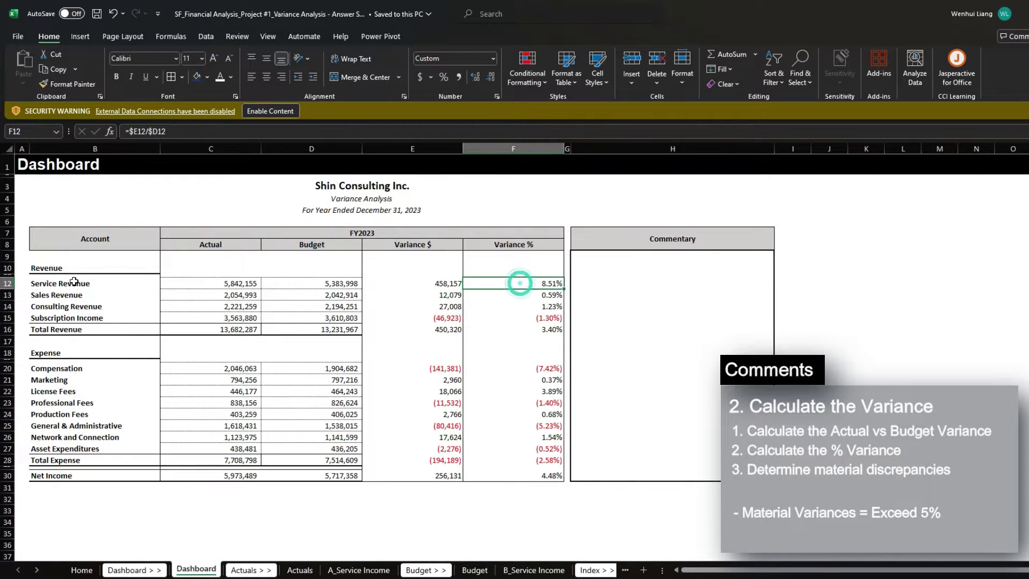
pyautogui.moveTo(70, 282); pyautogui.dragTo(499, 282)
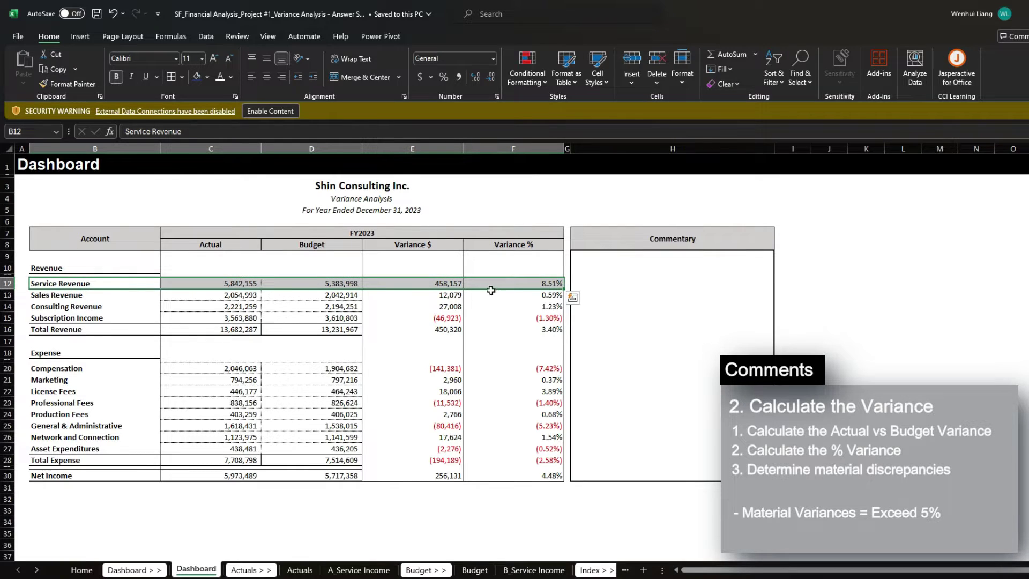
pyautogui.moveTo(83, 369); pyautogui.dragTo(542, 366)
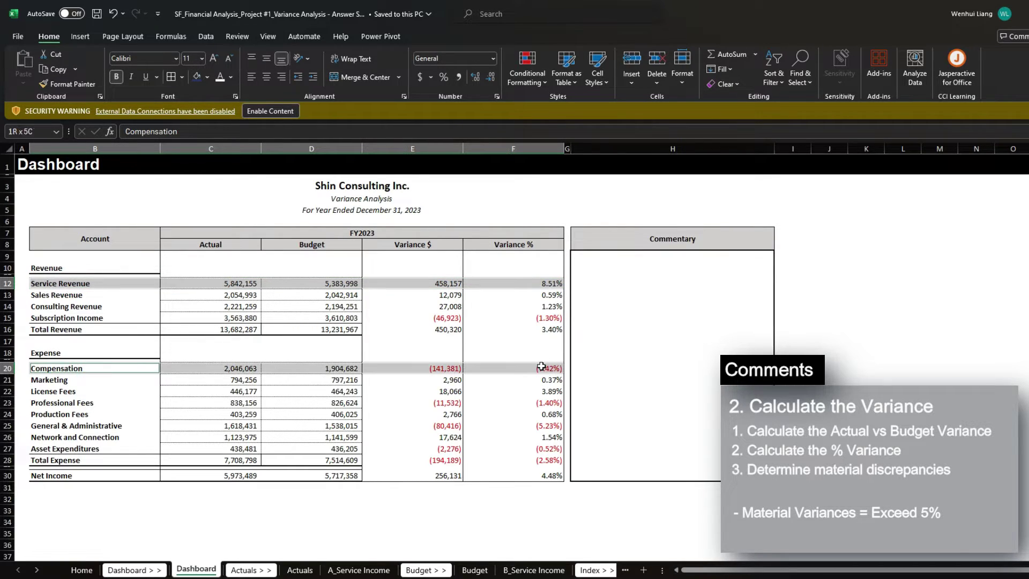
pyautogui.moveTo(106, 430); pyautogui.dragTo(527, 425)
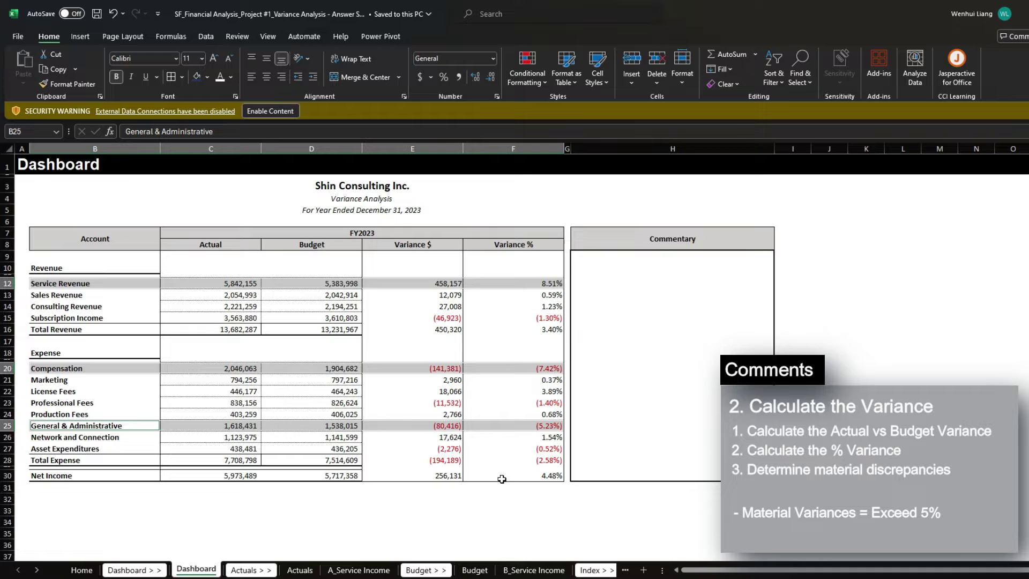
pyautogui.click(71, 368)
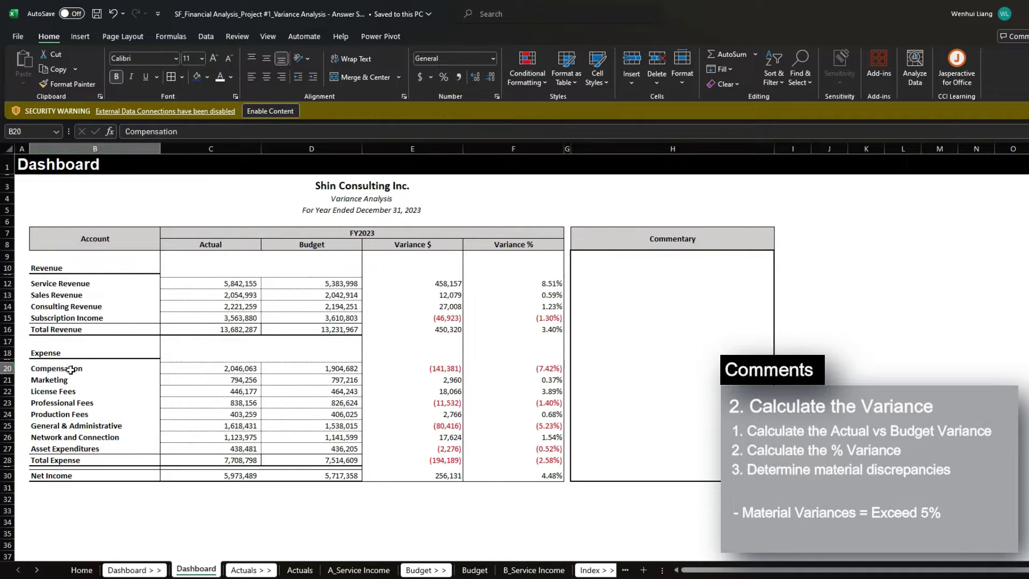
pyautogui.keyDown('ctrl'); pyautogui.click(74, 424); pyautogui.keyUp('ctrl')
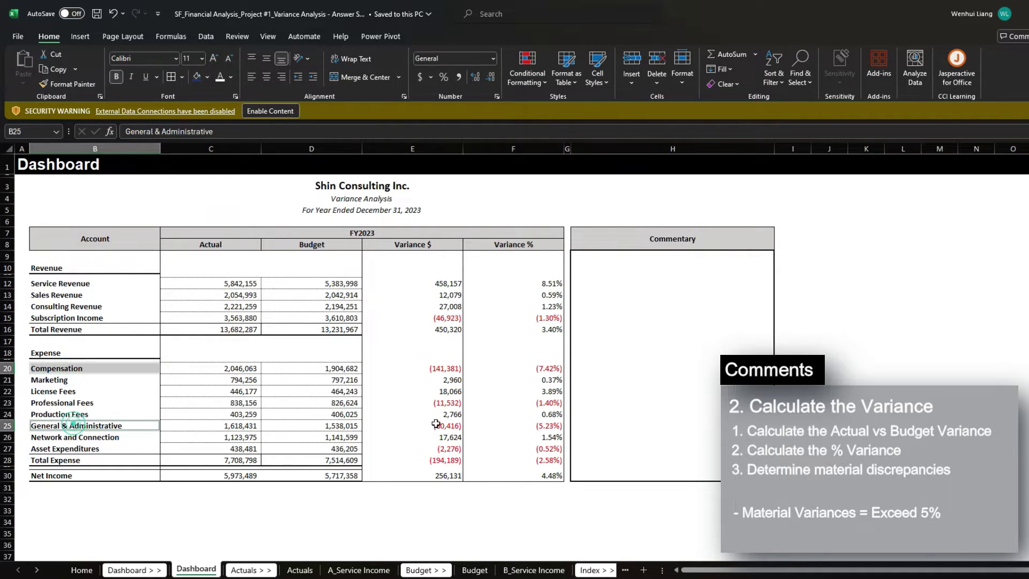
pyautogui.keyDown('ctrl'); pyautogui.click(558, 426); pyautogui.keyUp('ctrl')
pyautogui.keyDown('ctrl'); pyautogui.click(550, 369); pyautogui.keyUp('ctrl')
# - Review the source data on the Actuals and Budget sheets for a combined data table
pyautogui.click(299, 570)
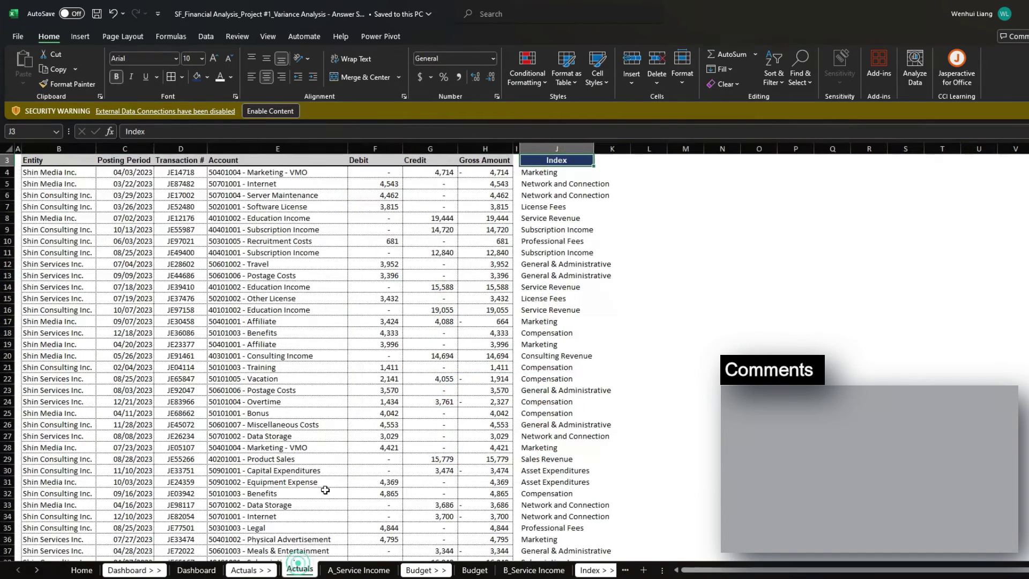
pyautogui.moveTo(59, 172); pyautogui.dragTo(468, 448)
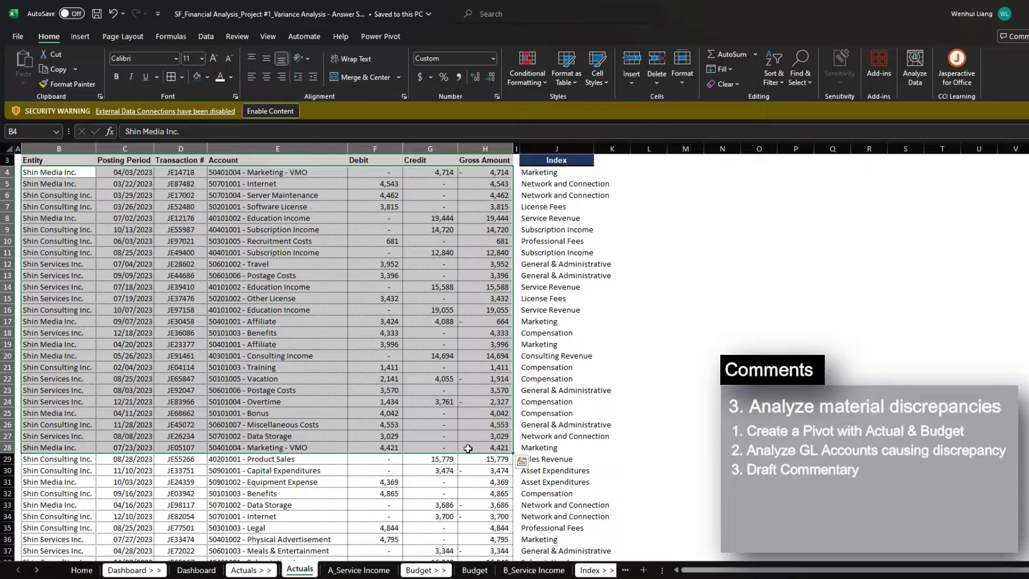
pyautogui.hotkey('ctrl', 'pagedown')
pyautogui.hotkey('ctrl', 'pagedown')
pyautogui.hotkey('ctrl', 'pagedown')
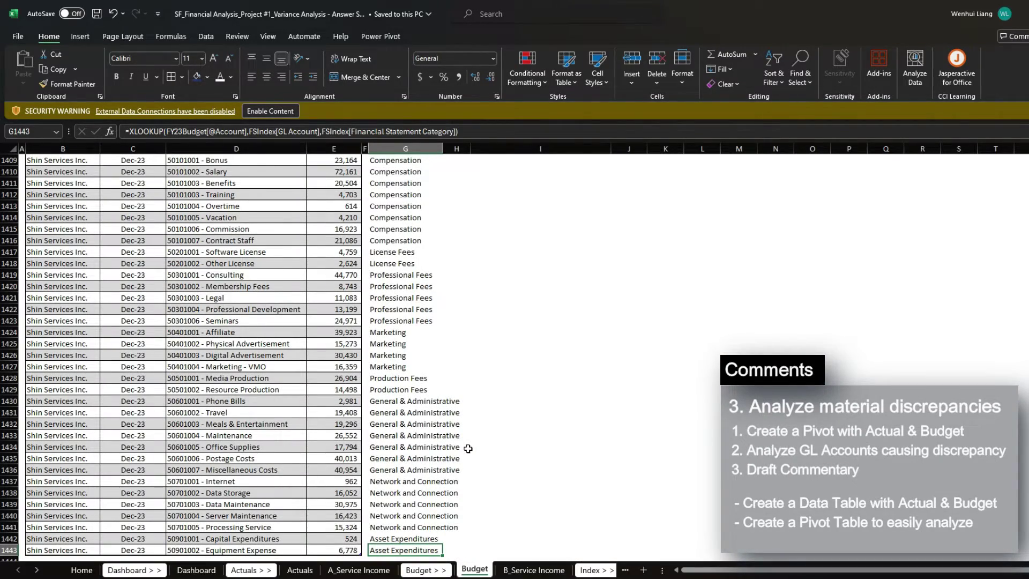
# - Insert a new worksheet before the Actuals divider sheet, name it Analysis, and save the workbook
pyautogui.hotkey('ctrl', 'pageup')
pyautogui.hotkey('ctrl', 'pageup')
pyautogui.hotkey('ctrl', 'pageup')
pyautogui.hotkey('ctrl', 'pageup')
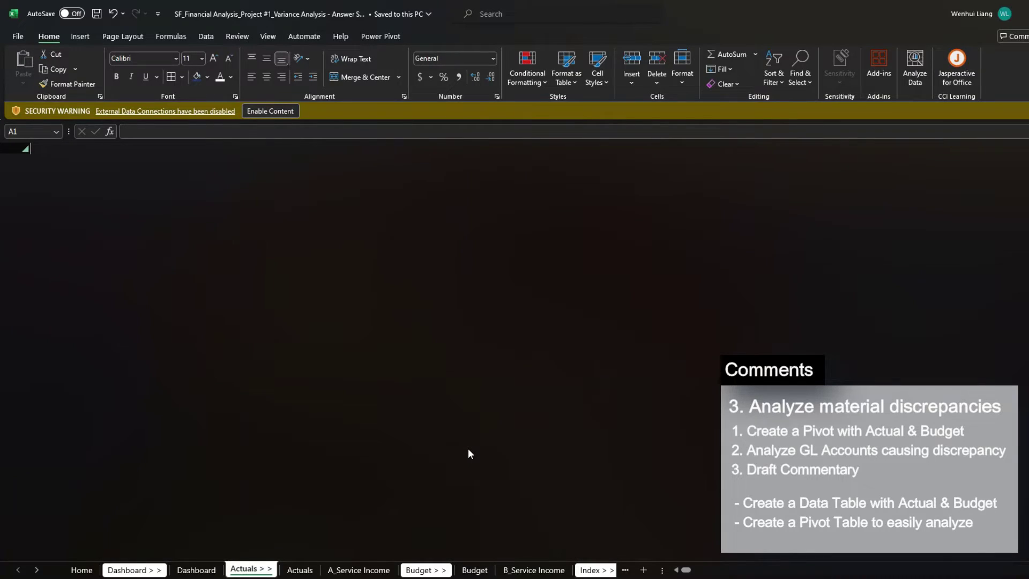
pyautogui.hotkey('shift', 'F11')
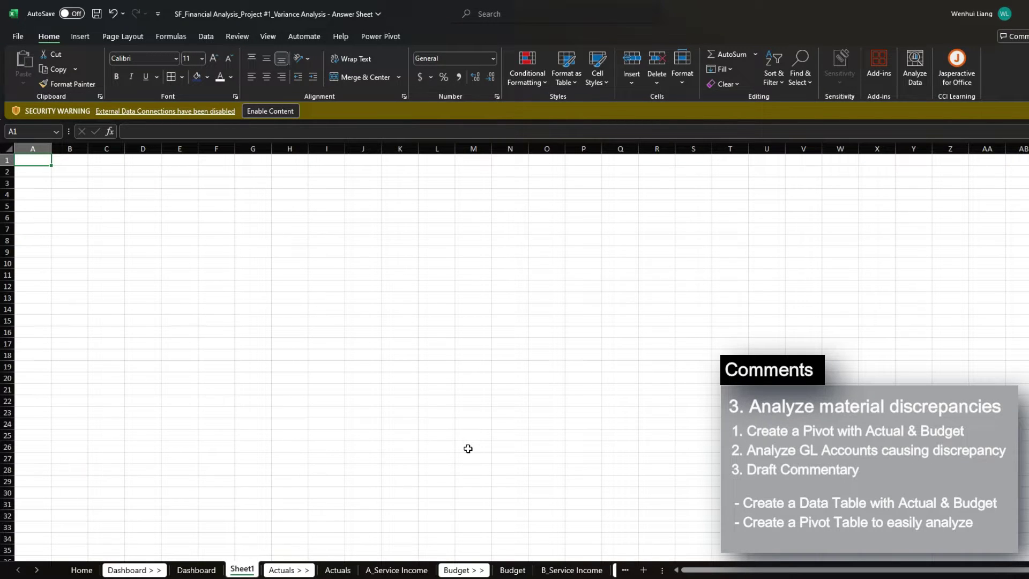
pyautogui.hotkey('alt', 'h')
pyautogui.write('orAnalysis')
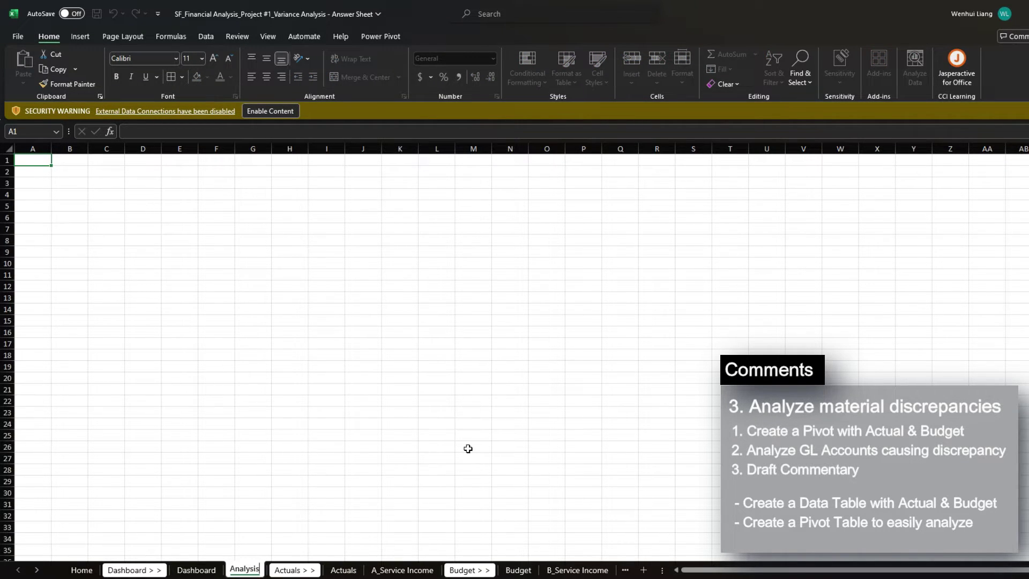
pyautogui.press('Return')
pyautogui.hotkey('ctrl', 's')
# - List the unique accounts from Actuals range $E$4:$E$12000 in the Analysis sheet's Account column, starting at B6
pyautogui.hotkey('ctrl', 'pagedown')
pyautogui.hotkey('ctrl', 'pagedown')
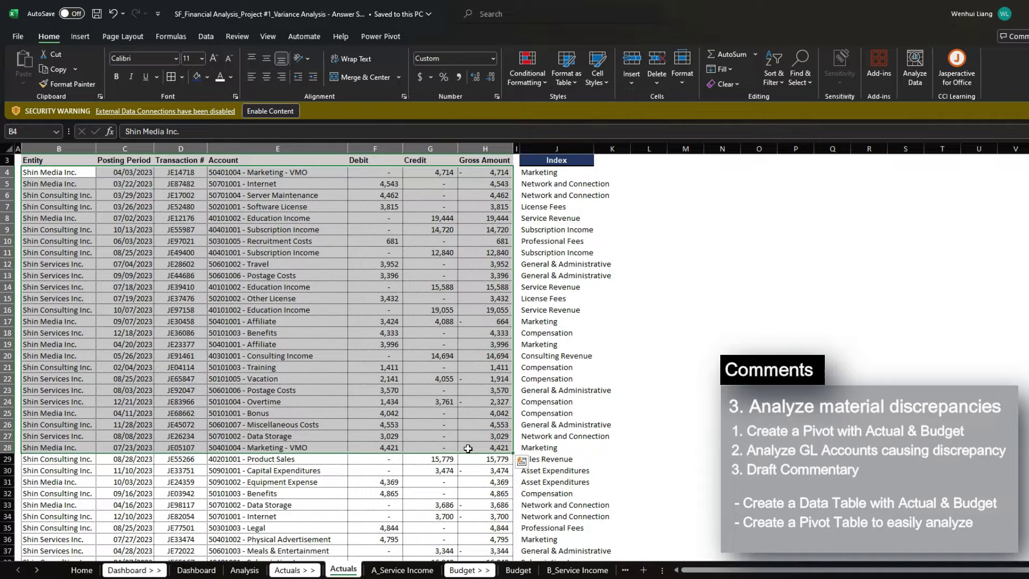
pyautogui.hotkey('ctrl', 'pageup')
pyautogui.hotkey('ctrl', 'pageup')
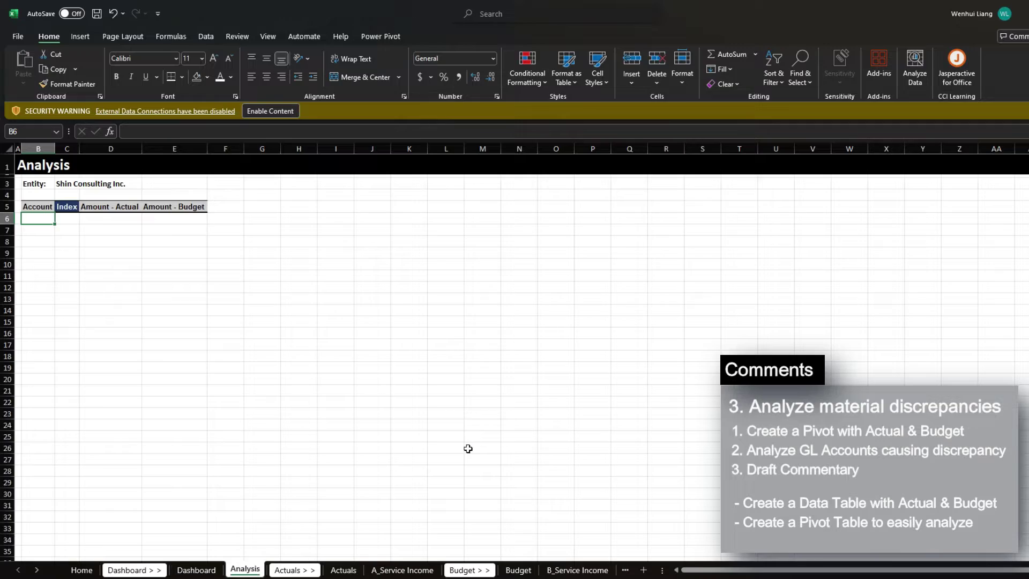
pyautogui.write('=unique(')
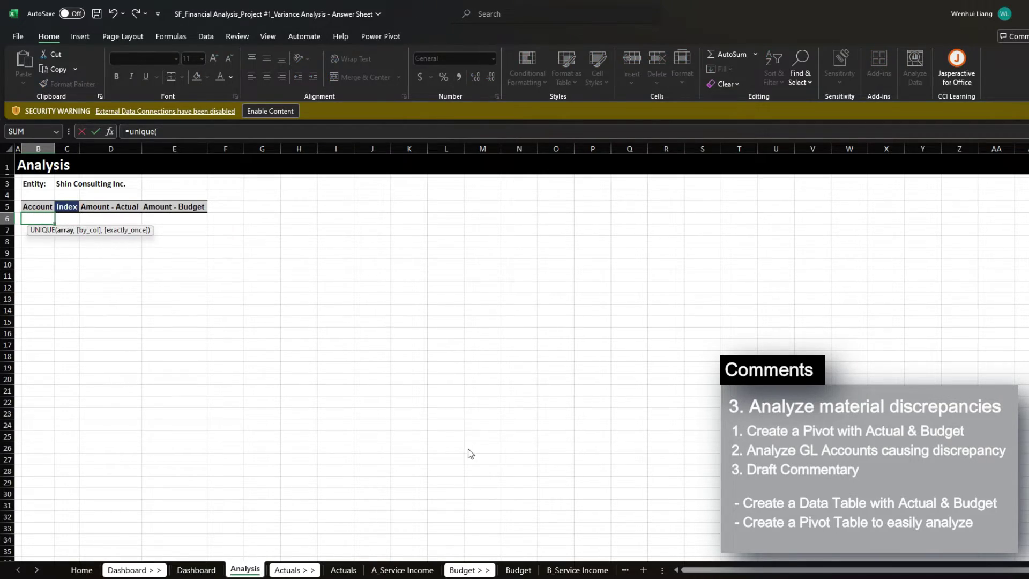
pyautogui.hotkey('ctrl', 'pagedown')
pyautogui.hotkey('ctrl', 'pagedown')
pyautogui.press('Down')
pyautogui.hotkey('ctrl', 'shift', 'Down')
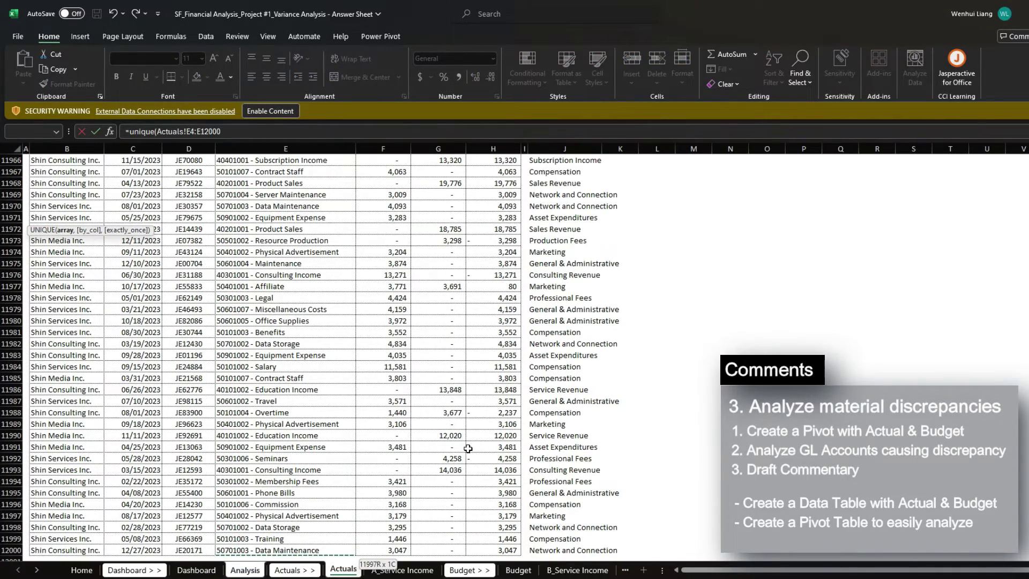
pyautogui.press('F4')
pyautogui.press('Return')
pyautogui.press('Up')
pyautogui.hotkey('ctrl', 'shift', 'Down')
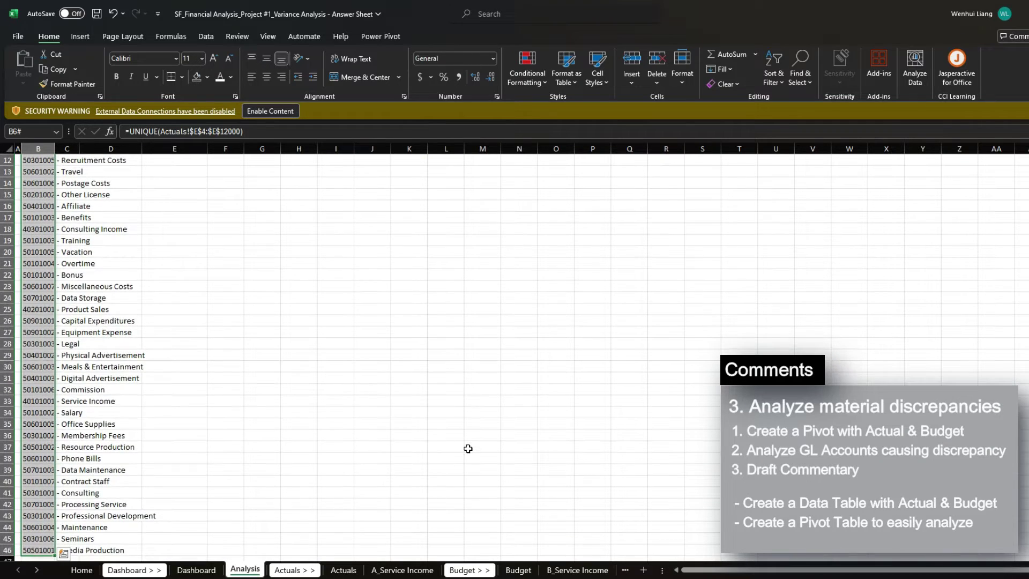
# - Wrap the UNIQUE formula in B6 in a SORT function with sort index 1
pyautogui.press('Right')
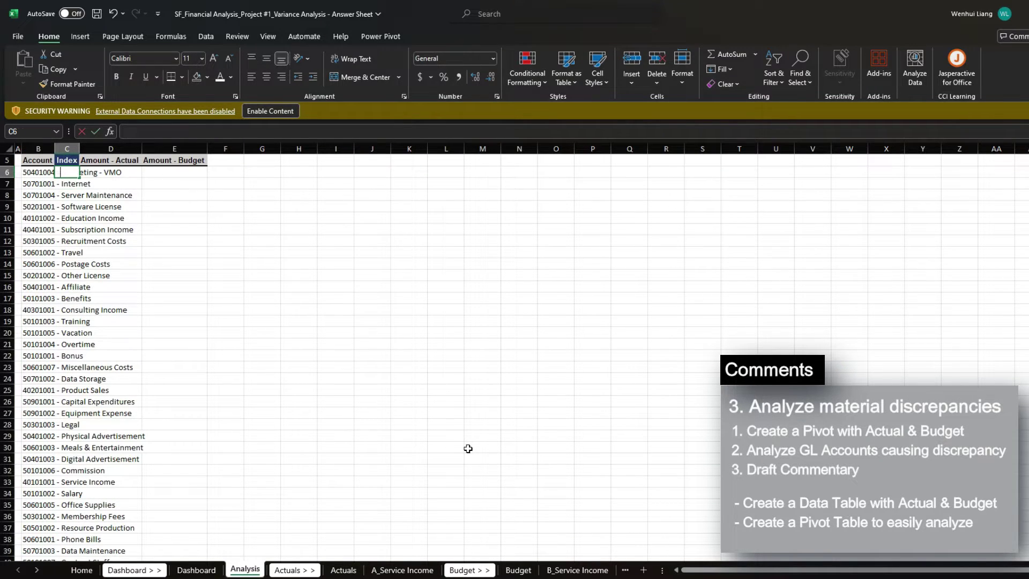
pyautogui.write('=s')
pyautogui.press('Escape')
pyautogui.press('Left')
pyautogui.press('F2')
pyautogui.press('Home')
pyautogui.press('Right')
pyautogui.write('sort(')
pyautogui.write(',1')
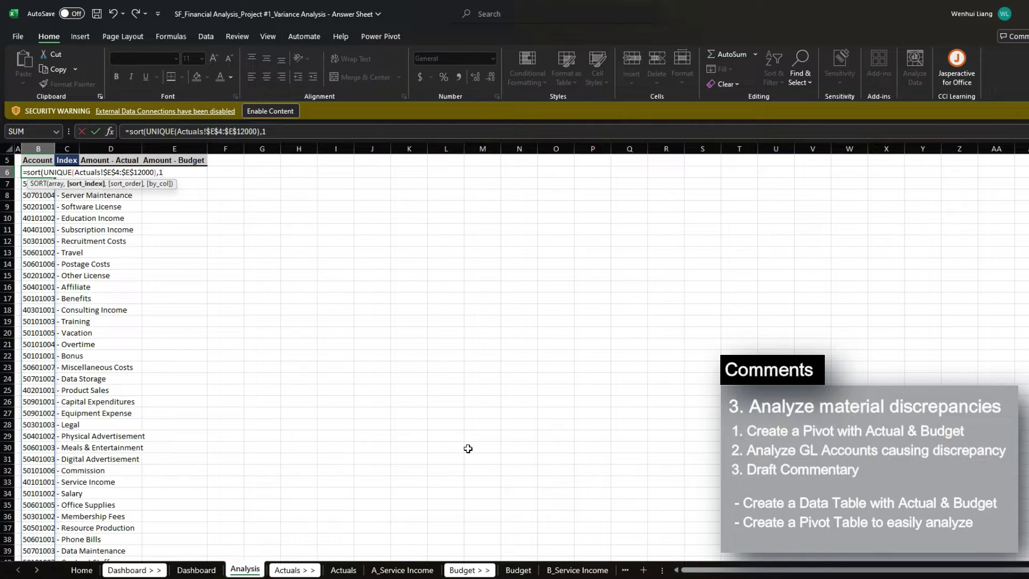
pyautogui.write(')')
pyautogui.press('Return')
# - Convert the sorted account list in column B from a formula to static values
pyautogui.press('Up')
pyautogui.hotkey('ctrl', 'shift', 'Down')
pyautogui.hotkey('ctrl', 'c')
pyautogui.hotkey('ctrl', 'BackSpace')
pyautogui.hotkey('ctrl', 'alt', 'v')
pyautogui.press('v')
pyautogui.press('Return')
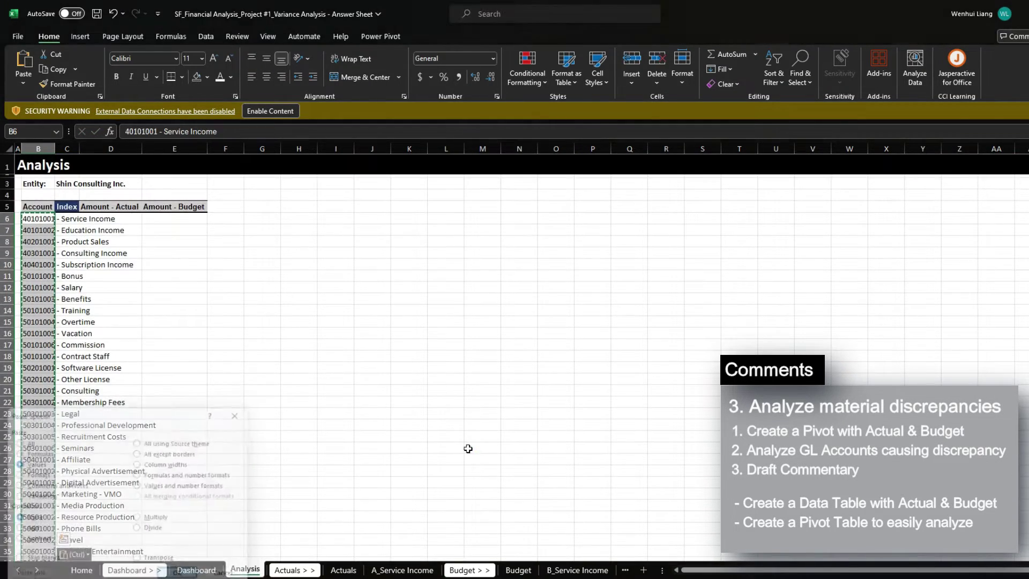
pyautogui.press('Escape')
# - Autofit column B to the account names and save the workbook
pyautogui.press('Up')
pyautogui.press('Down')
pyautogui.hotkey('ctrl', 'shift', 'Down')
pyautogui.hotkey('ctrl', 's')
pyautogui.hotkey('alt', 'h')
pyautogui.press('o')
pyautogui.press('i')
pyautogui.hotkey('ctrl', 'BackSpace')
pyautogui.press('Right')
pyautogui.hotkey('ctrl', 's')
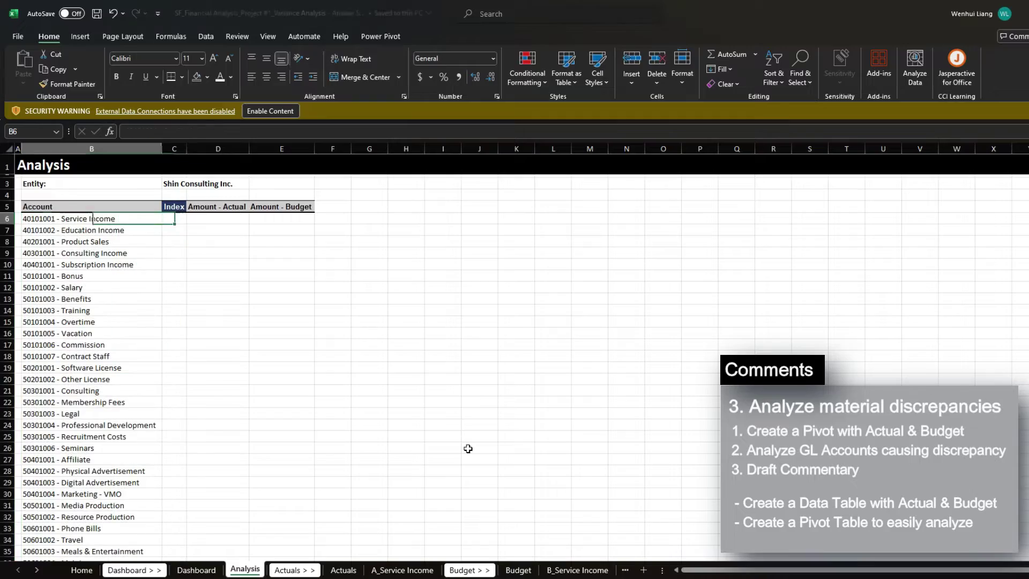
# - Copy all account names from the Account column of the Budget sheet's data table
pyautogui.hotkey('ctrl', 'Down')
pyautogui.hotkey('ctrl', 'pagedown')
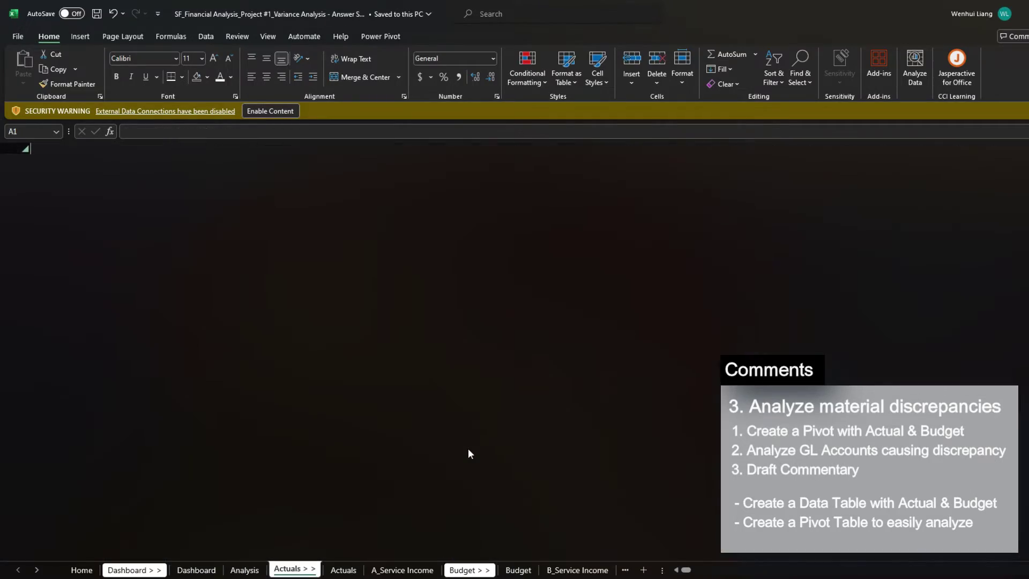
pyautogui.hotkey('ctrl', 'pagedown')
pyautogui.hotkey('ctrl', 'pagedown')
pyautogui.hotkey('ctrl', 'pagedown')
pyautogui.hotkey('ctrl', 'pagedown')
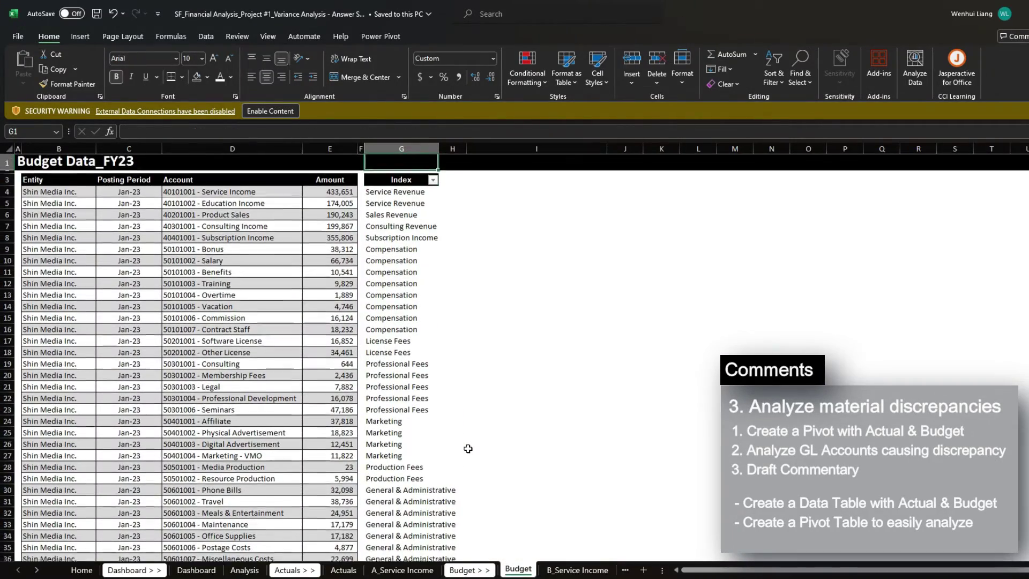
pyautogui.press('Right')
pyautogui.press('Down')
pyautogui.press('Down')
pyautogui.press('Down')
pyautogui.press('Left')
pyautogui.press('Left')
pyautogui.press('Left')
pyautogui.press('Left')
pyautogui.hotkey('ctrl', 'shift', 'Down')
pyautogui.hotkey('ctrl', 'c')
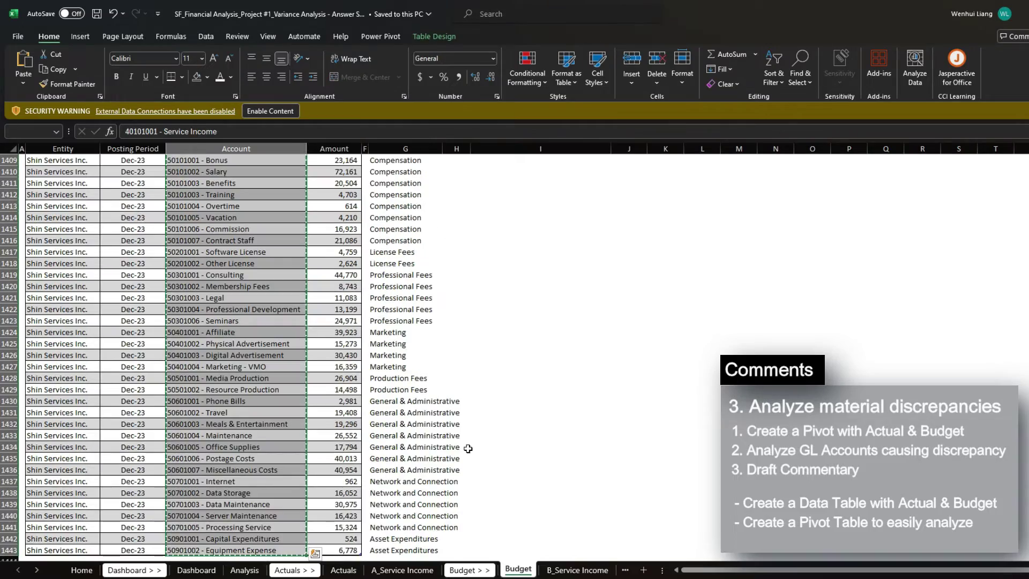
# - Paste the copied Budget accounts with Paste Special directly below the existing account list on the Analysis sheet
pyautogui.hotkey('ctrl', 'pageup')
pyautogui.hotkey('ctrl', 'pageup')
pyautogui.hotkey('ctrl', 'pageup')
pyautogui.hotkey('ctrl', 'shift', 'Down')
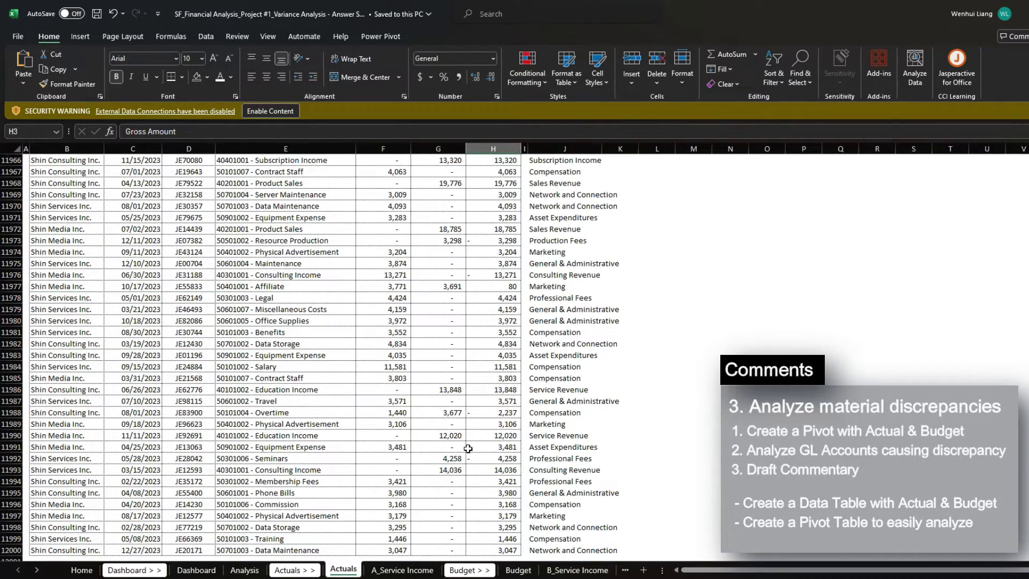
pyautogui.hotkey('ctrl', 'pageup')
pyautogui.hotkey('ctrl', 'pageup')
pyautogui.hotkey('ctrl', 'Down')
pyautogui.hotkey('ctrl', 'Up')
pyautogui.press('Down')
pyautogui.hotkey('ctrl', 'alt', 'v')
pyautogui.press('Return')
# - Remove the duplicate entries from the Analysis sheet's combined Account list
pyautogui.press('Down')
pyautogui.hotkey('ctrl', 'shift', 'Down')
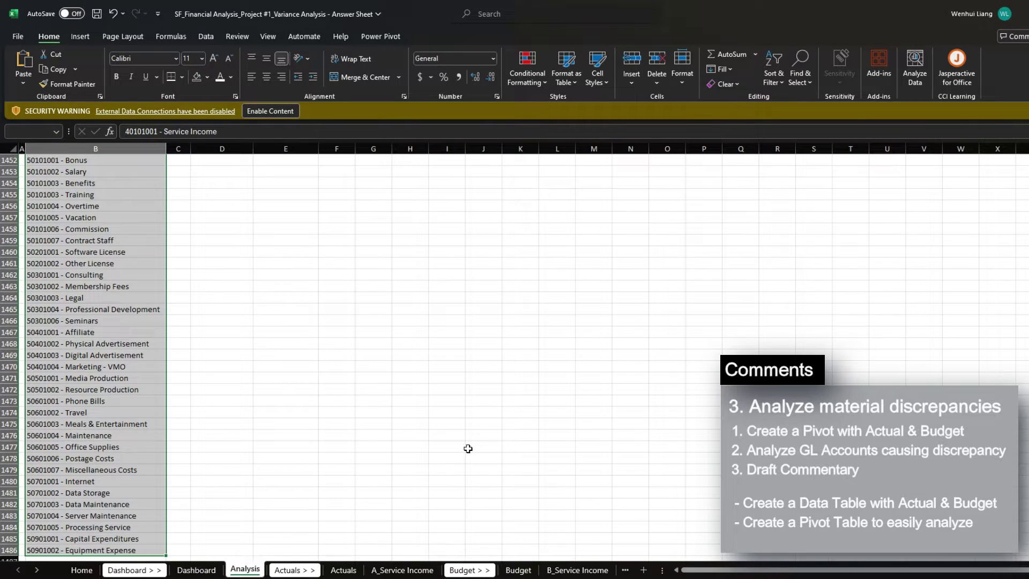
pyautogui.hotkey('alt', 'a')
pyautogui.press('m')
pyautogui.press('Down')
pyautogui.press('Return')
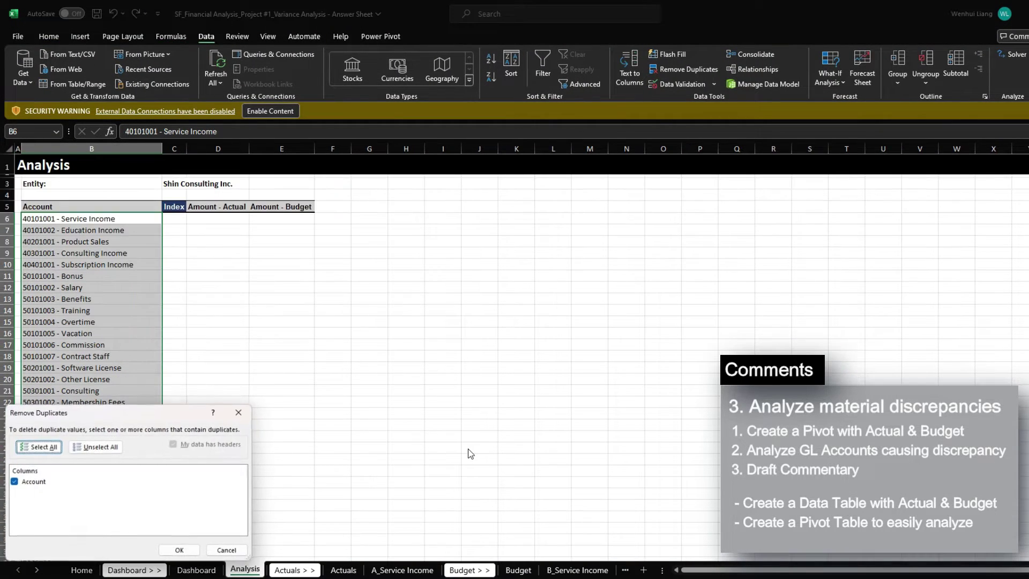
pyautogui.press('Return')
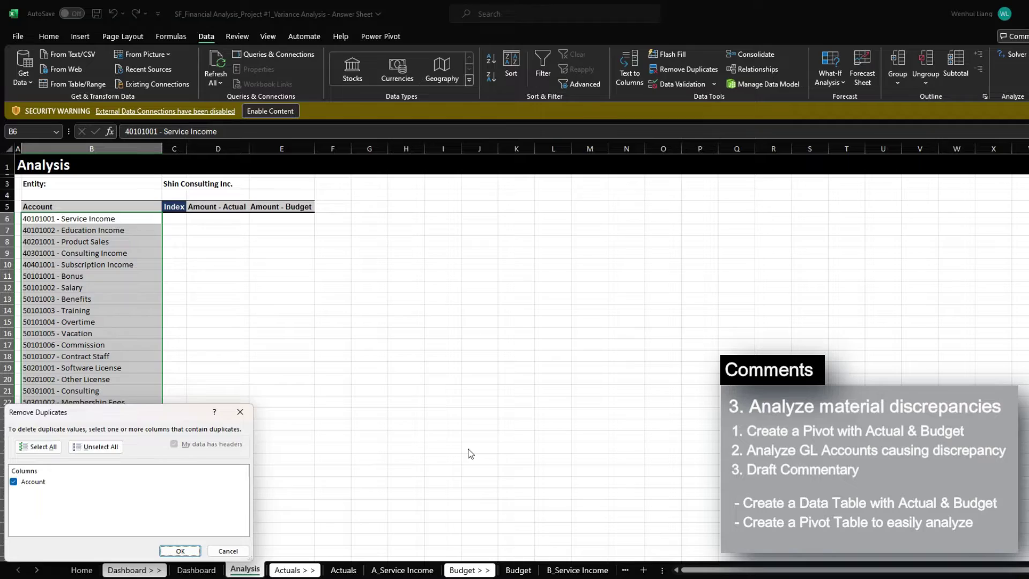
pyautogui.press('Return')
pyautogui.press('Down')
pyautogui.press('Down')
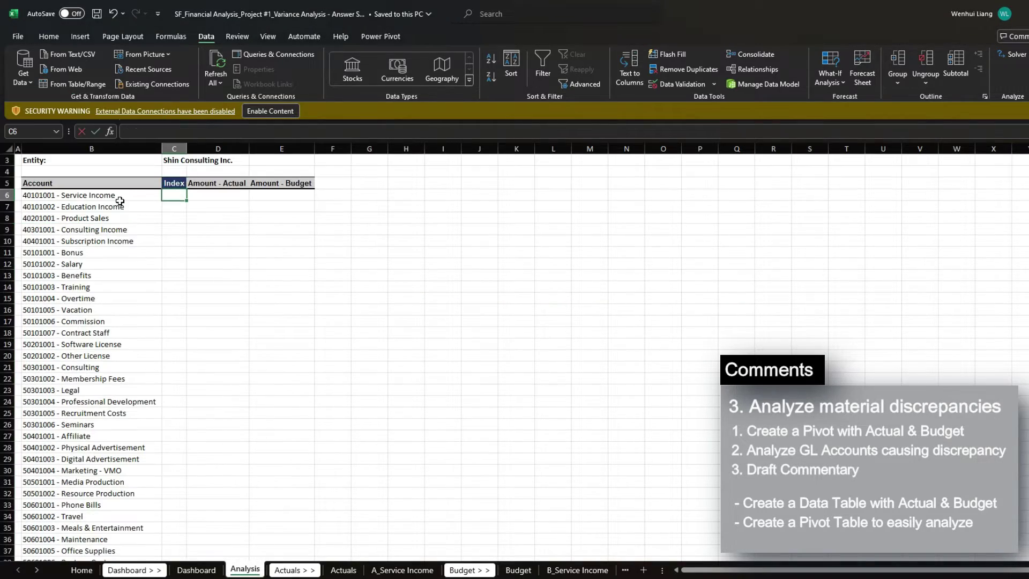
# - Start an XLOOKUP in C6 that looks up $B6 in the GL Account column of the Index sheet's table
pyautogui.write('=xlookup(')
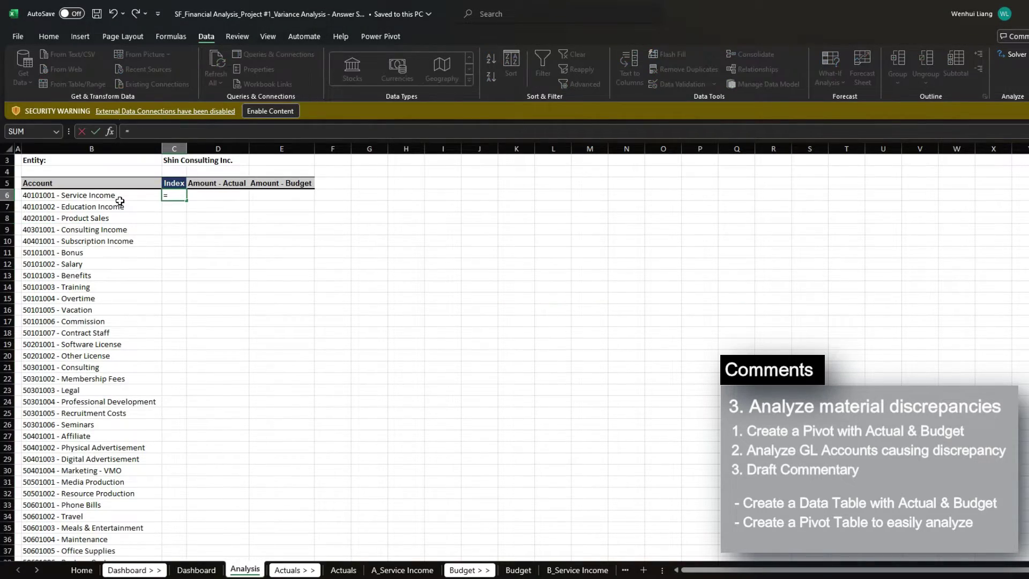
pyautogui.press('Left')
pyautogui.press('F4')
pyautogui.press('F4')
pyautogui.press('F4')
pyautogui.write(',')
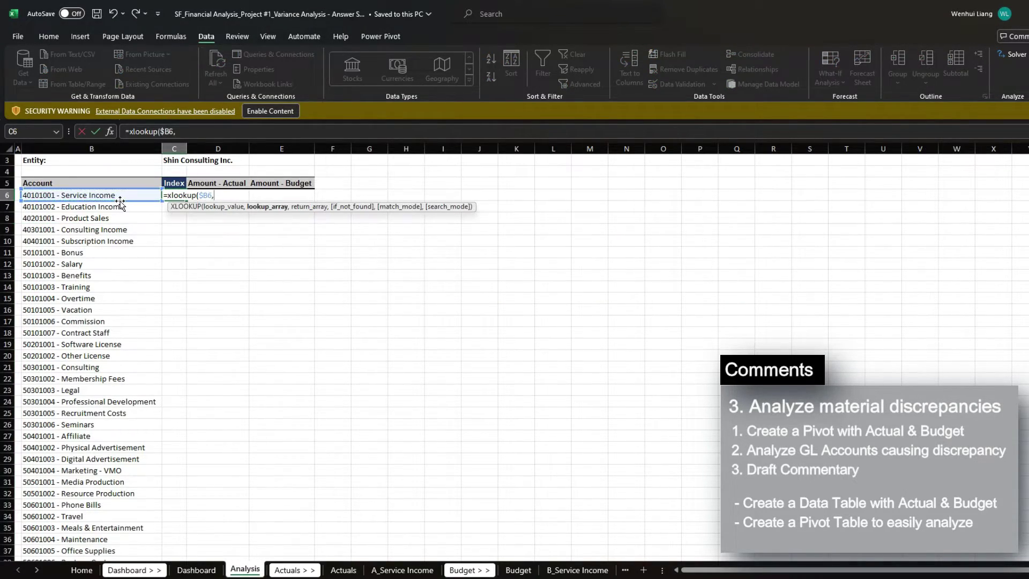
pyautogui.hotkey('ctrl', 'pagedown')
pyautogui.hotkey('ctrl', 'pagedown')
pyautogui.hotkey('ctrl', 'pagedown')
pyautogui.hotkey('ctrl', 'pagedown')
pyautogui.hotkey('ctrl', 'pagedown')
pyautogui.hotkey('ctrl', 'pagedown')
pyautogui.hotkey('ctrl', 'pagedown')
pyautogui.hotkey('ctrl', 'pagedown')
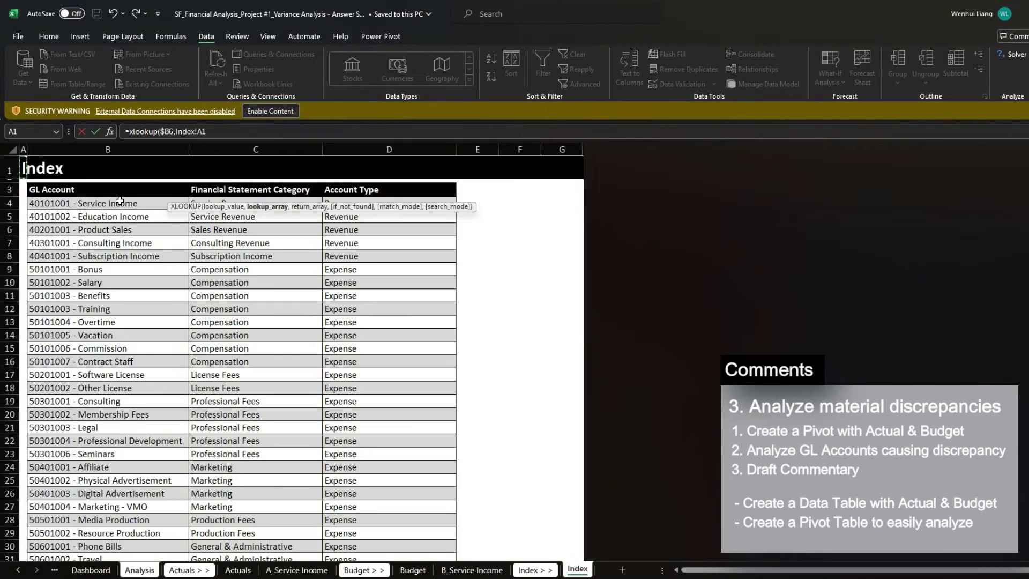
pyautogui.press('Right')
pyautogui.press('Down')
pyautogui.press('Down')
pyautogui.press('Down')
pyautogui.hotkey('ctrl', 'shift', 'Down')
# - Complete the XLOOKUP with Financial Statement Category as the return array and fill it down the Index column
pyautogui.write(',')
pyautogui.press('Down')
pyautogui.press('Right')
pyautogui.press('Right')
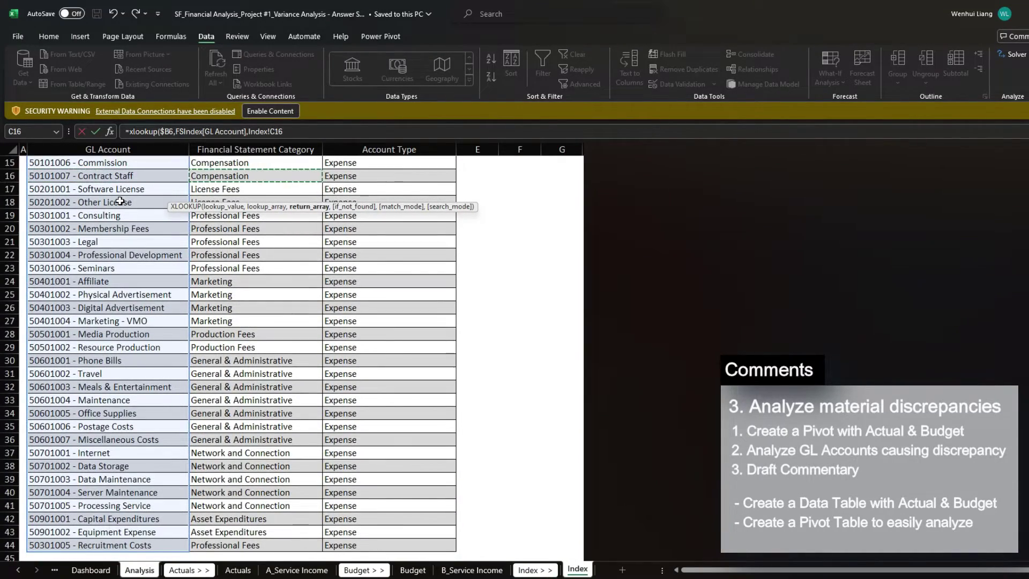
pyautogui.hotkey('ctrl', 'space')
pyautogui.press('Return')
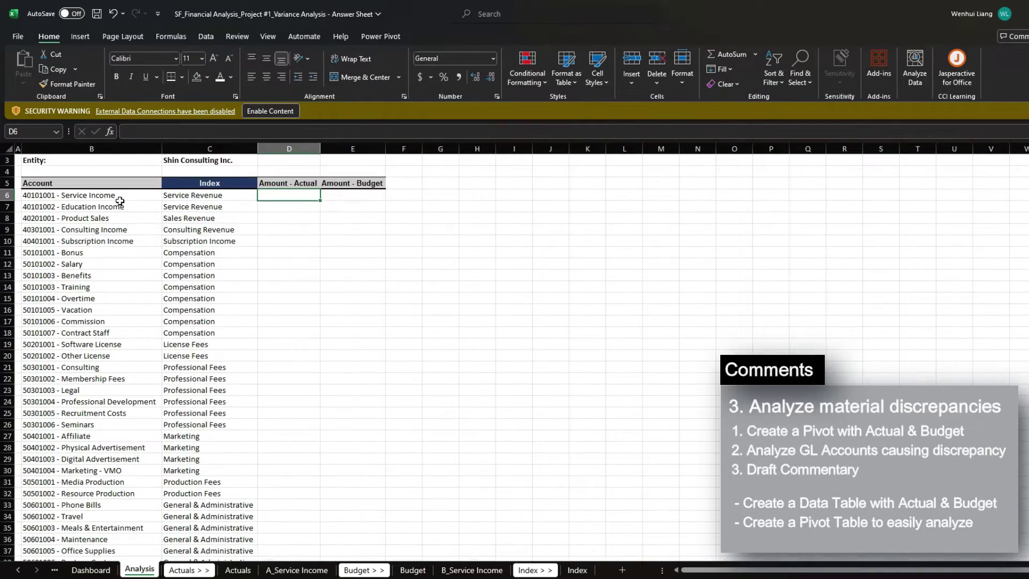
# - Start a SUMIFS in D6 with the Actuals sheet's Gross Amount column H as the sum range
pyautogui.write('=sumifs(')
pyautogui.hotkey('ctrl', 'pagedown')
pyautogui.hotkey('ctrl', 'pagedown')
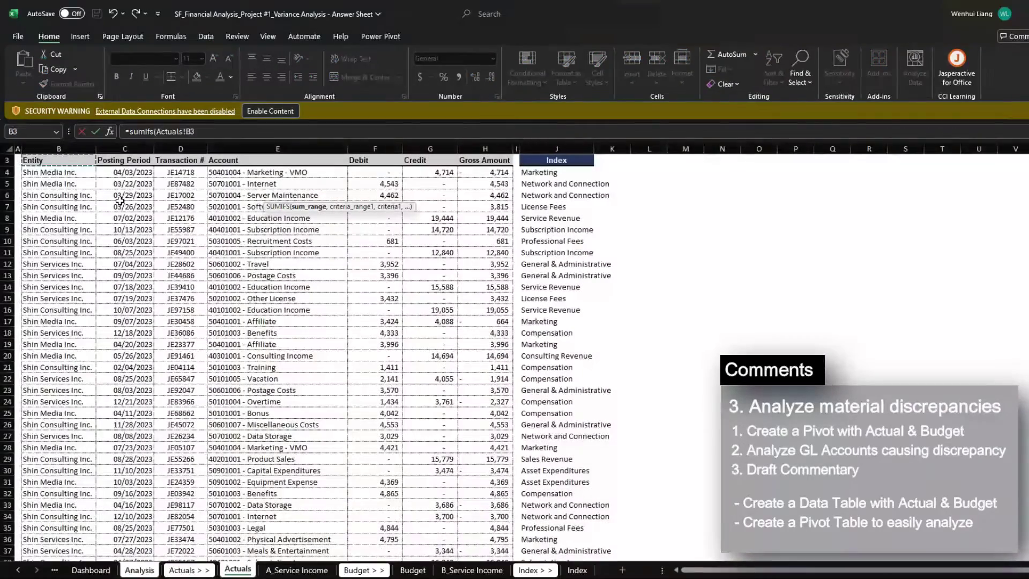
pyautogui.press('Right')
pyautogui.press('Right')
pyautogui.press('Right')
pyautogui.press('Right')
pyautogui.press('Right')
pyautogui.press('Right')
pyautogui.hotkey('ctrl', 'space')
# - Add the Actuals Account column E and Entity column B as SUMIFS criteria ranges, each with 0 as placeholder criterion
pyautogui.write(',')
pyautogui.press('Right')
pyautogui.press('Right')
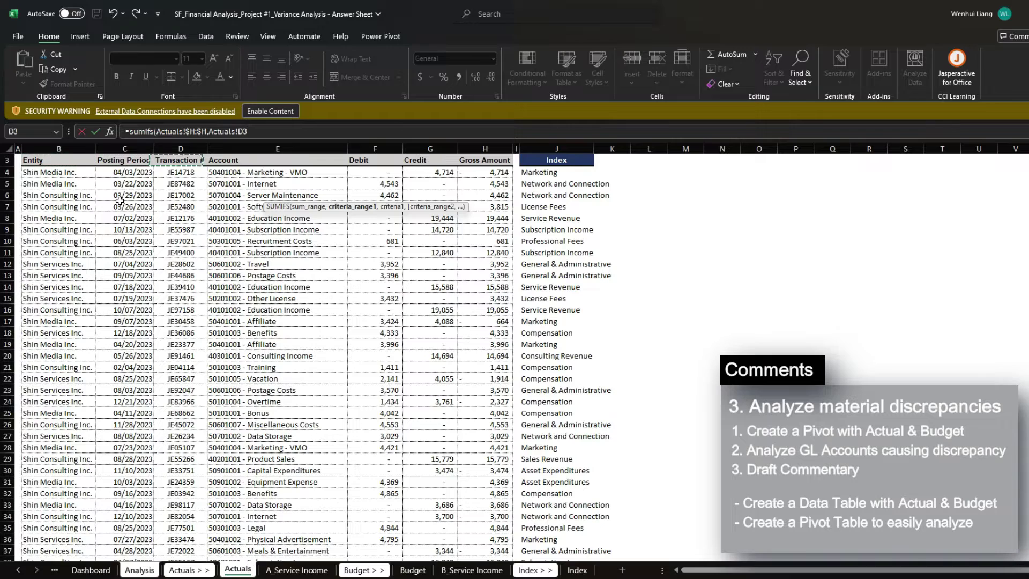
pyautogui.press('Right')
pyautogui.hotkey('ctrl', 'space')
pyautogui.write(',')
pyautogui.write('0,')
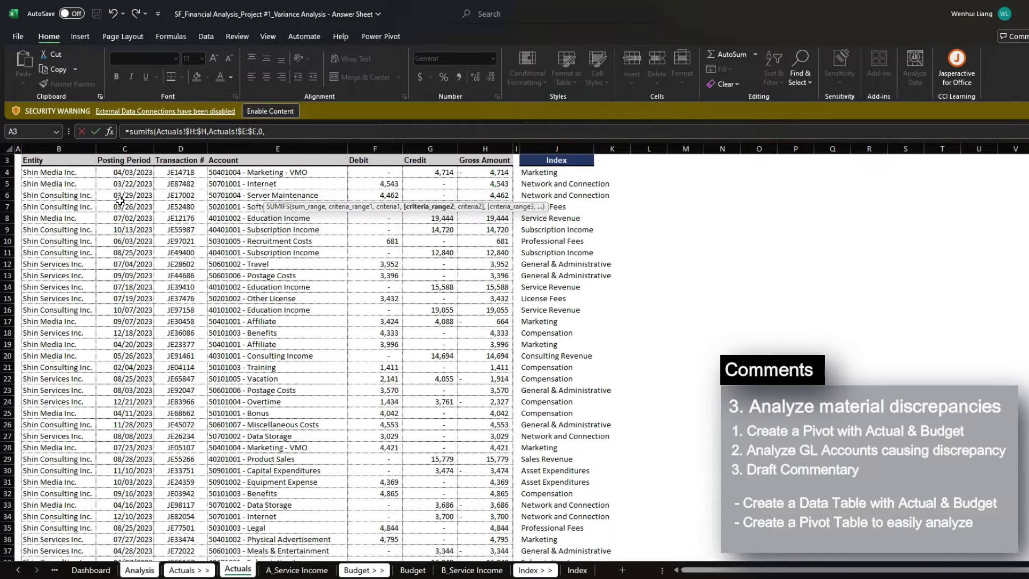
pyautogui.press('Right')
pyautogui.press('Up')
pyautogui.hotkey('ctrl', 'space')
pyautogui.write(',0)')
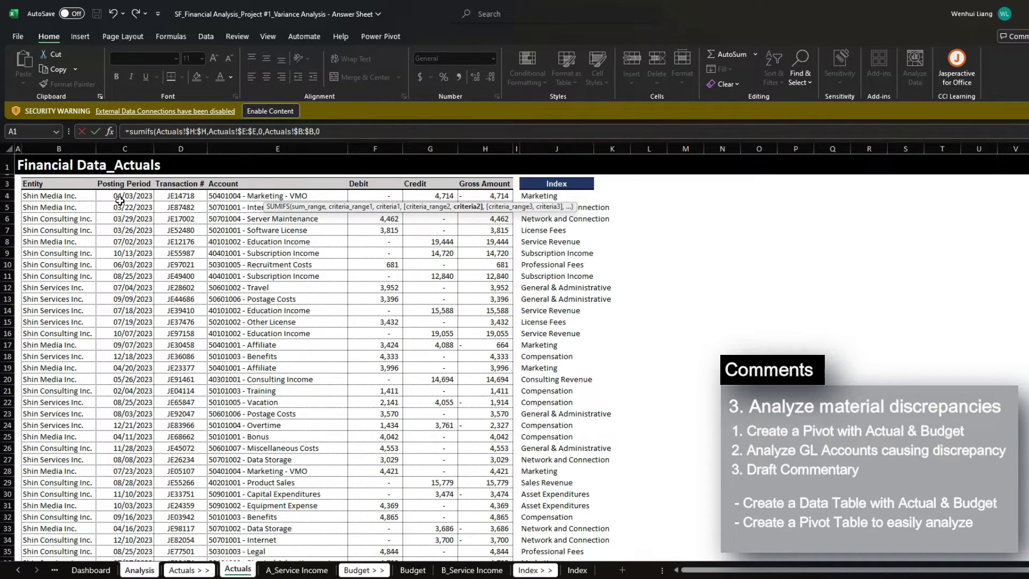
pyautogui.press('Return')
# - Replace the placeholder criteria in D6's SUMIFS with the account in B6 and the entity in $C$3
pyautogui.press('Up')
pyautogui.press('F2')
pyautogui.press('BackSpace')
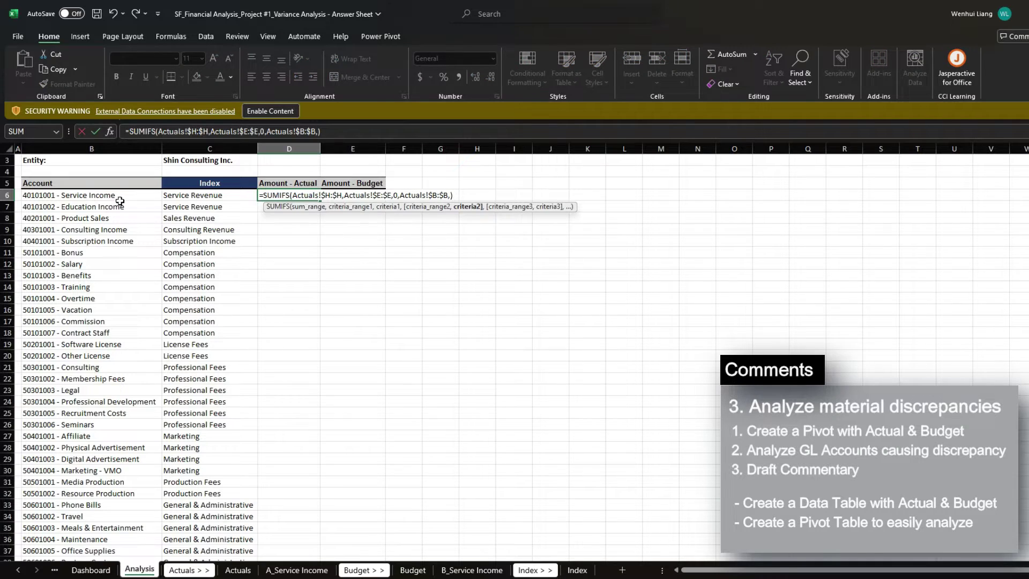
pyautogui.click(189, 158)
pyautogui.press('F4')
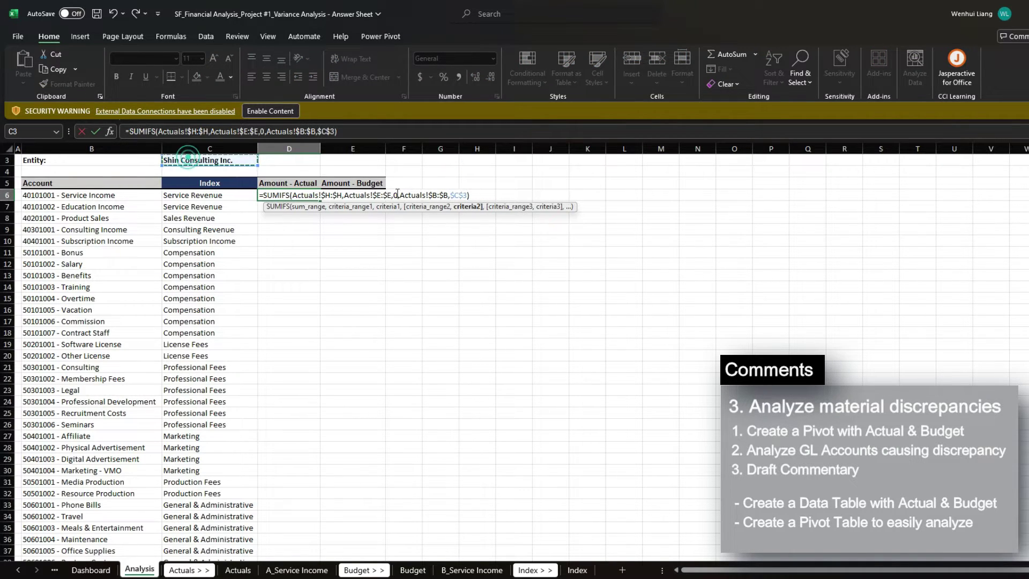
pyautogui.click(391, 195)
pyautogui.press('BackSpace')
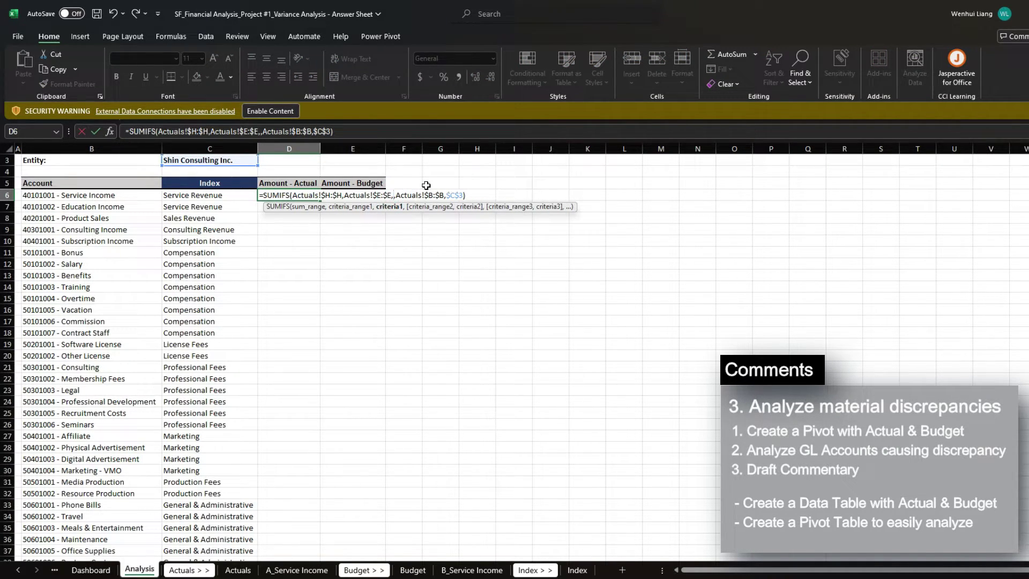
pyautogui.write('$B$')
pyautogui.write('6')
pyautogui.hotkey('ctrl', 'Return')
# - Copy the SUMIFS formula from D6 down the Amount - Actual column to row 46 and save the workbook
pyautogui.press('Left')
pyautogui.hotkey('ctrl', 'Down')
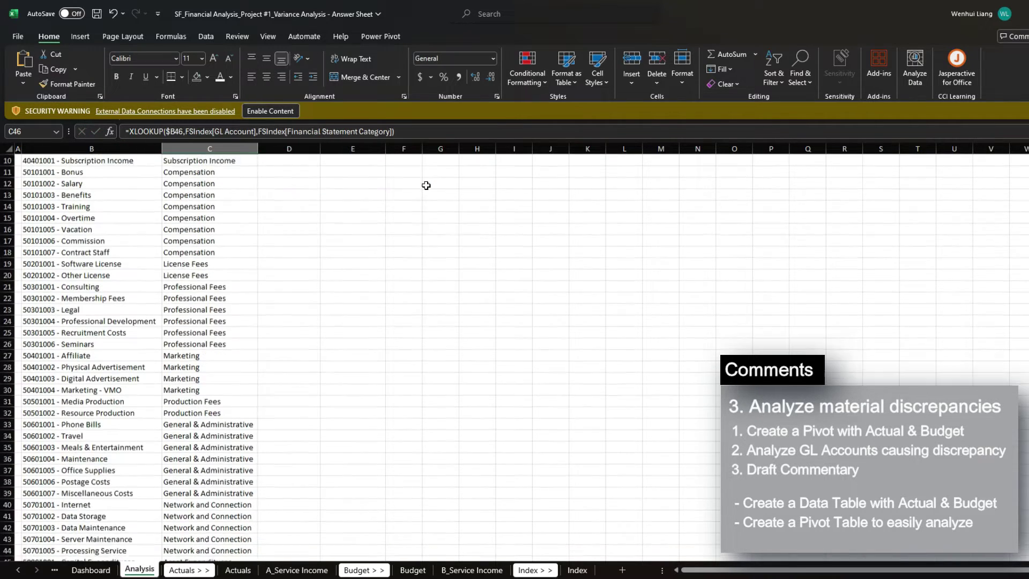
pyautogui.press('Right')
pyautogui.hotkey('ctrl', 'shift', 'Up')
pyautogui.hotkey('ctrl', 'v')
pyautogui.hotkey('ctrl', 'Up')
pyautogui.hotkey('ctrl', 'Up')
pyautogui.press('Down')
pyautogui.press('Down')
pyautogui.press('Down')
pyautogui.press('Down')
pyautogui.press('Down')
pyautogui.press('Right')
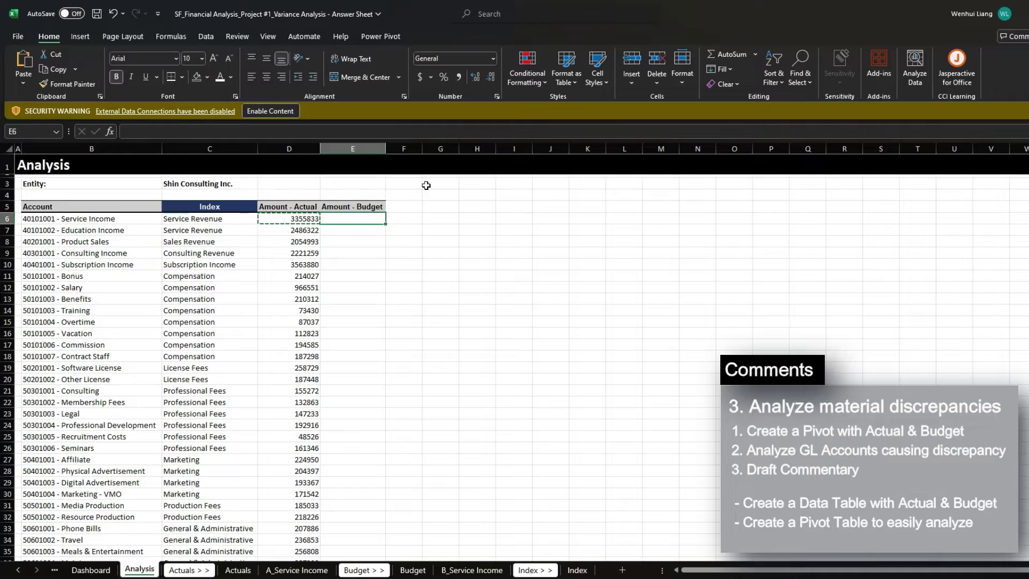
pyautogui.hotkey('ctrl', 's')
# - Start a SUMIFS in E6 with the Budget sheet's FY23Budget[Amount] column as the sum range
pyautogui.write('=sumifs(')
pyautogui.hotkey('ctrl', 'pagedown')
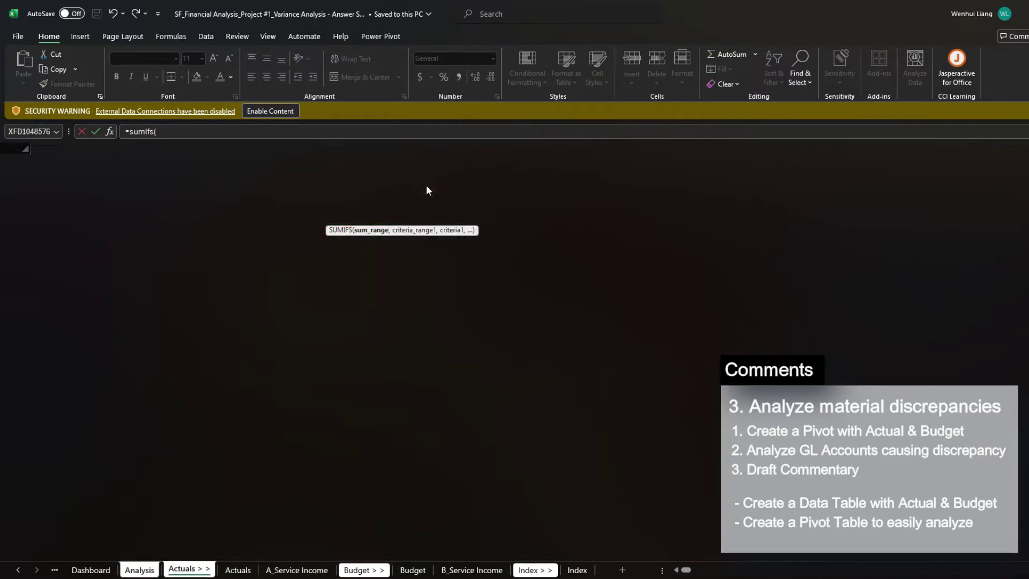
pyautogui.hotkey('ctrl', 'pagedown')
pyautogui.hotkey('ctrl', 'pagedown')
pyautogui.hotkey('ctrl', 'pagedown')
pyautogui.hotkey('ctrl', 'pagedown')
pyautogui.press('Right')
pyautogui.press('Right')
pyautogui.press('Down')
pyautogui.press('Right')
pyautogui.press('Right')
pyautogui.hotkey('ctrl', 'space')
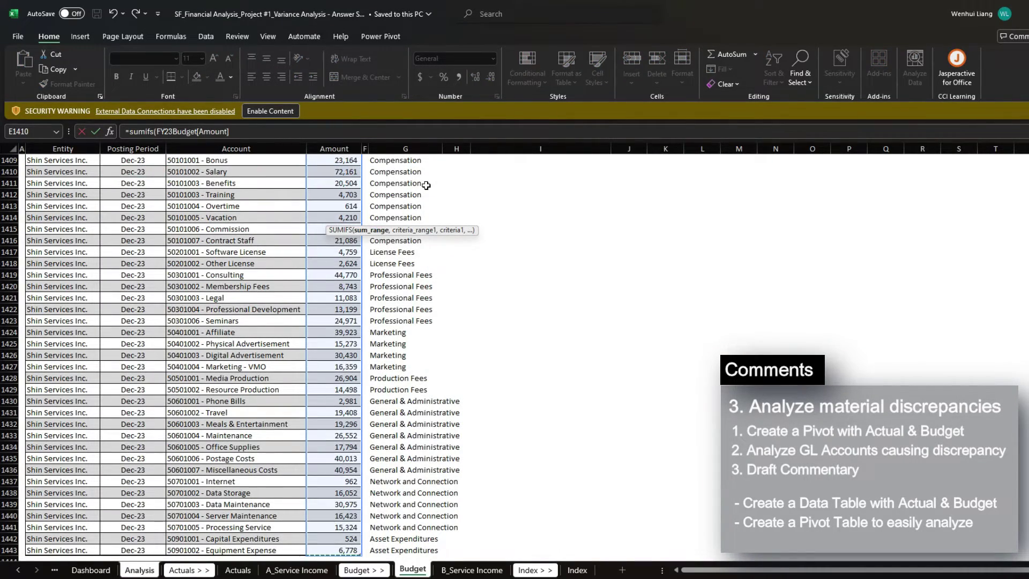
# - Add FY23Budget[Account] and FY23Budget[Entity] as SUMIFS criteria ranges, each with 0 as placeholder criterion, and enter the formula
pyautogui.write(',')
pyautogui.press('Left')
pyautogui.press('Left')
pyautogui.hotkey('ctrl', 'space')
pyautogui.write(',')
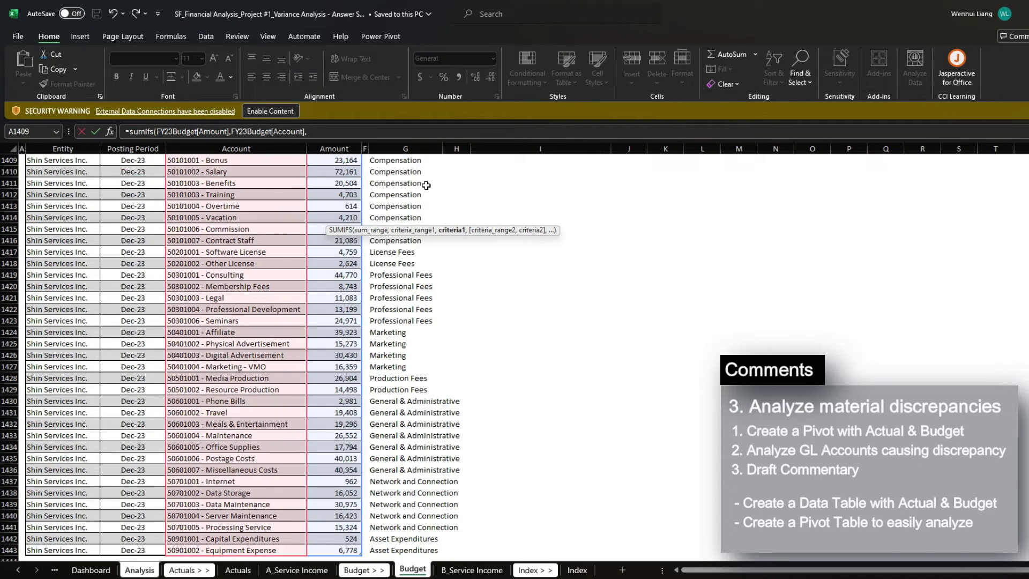
pyautogui.write('0,')
pyautogui.press('Left')
pyautogui.press('Left')
pyautogui.hotkey('ctrl', 'space')
pyautogui.write(',0)')
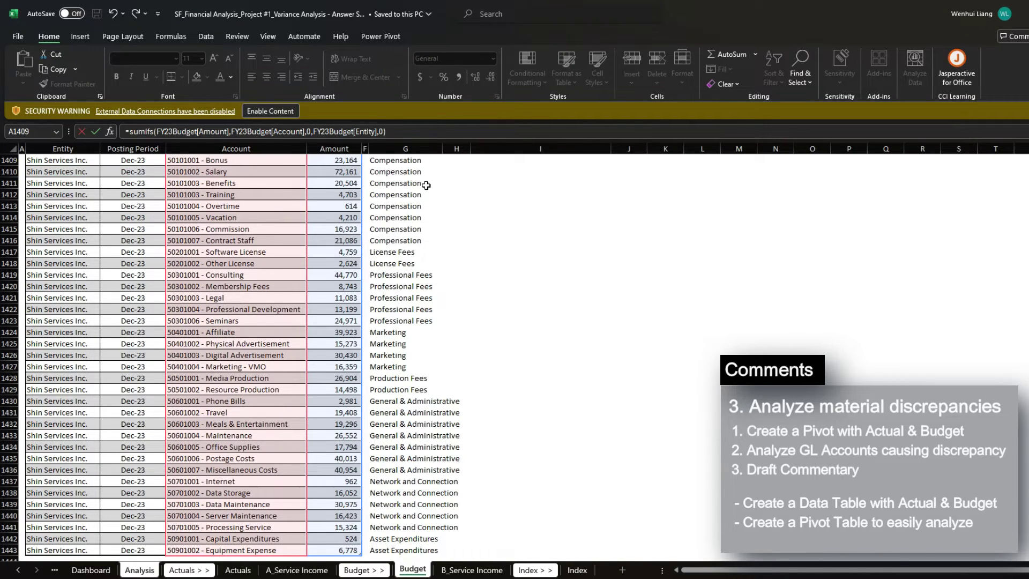
pyautogui.press('Return')
# - Replace the placeholder criteria in E6's SUMIFS with the entity in $C$3 and the account in $B6
pyautogui.press('Up')
pyautogui.press('F2')
pyautogui.press('Left')
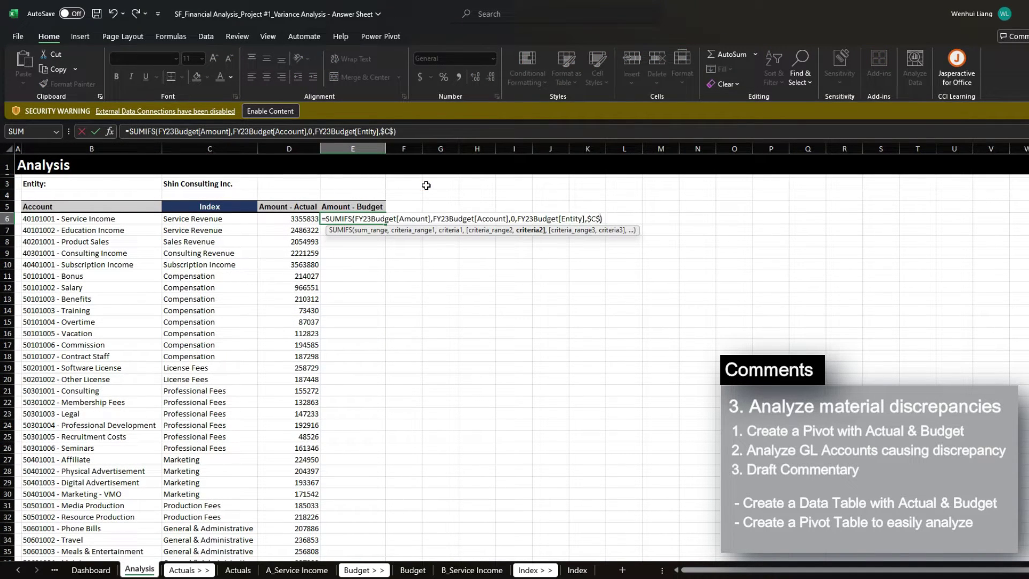
pyautogui.write('3')
pyautogui.press('Left')
pyautogui.press('Left')
pyautogui.press('Left')
pyautogui.press('Left')
pyautogui.press('Left')
pyautogui.press('Left')
pyautogui.press('Left')
pyautogui.press('Left')
pyautogui.press('Left')
pyautogui.press('Left')
pyautogui.press('Left')
pyautogui.press('Left')
pyautogui.press('Left')
pyautogui.press('Left')
pyautogui.press('Left')
pyautogui.press('Left')
pyautogui.press('Left')
pyautogui.press('Left')
pyautogui.press('Left')
pyautogui.press('Left')
pyautogui.press('Left')
pyautogui.press('Left')
pyautogui.press('Left')
pyautogui.press('Left')
pyautogui.press('BackSpace')
pyautogui.write('$B6')
pyautogui.press('Return')
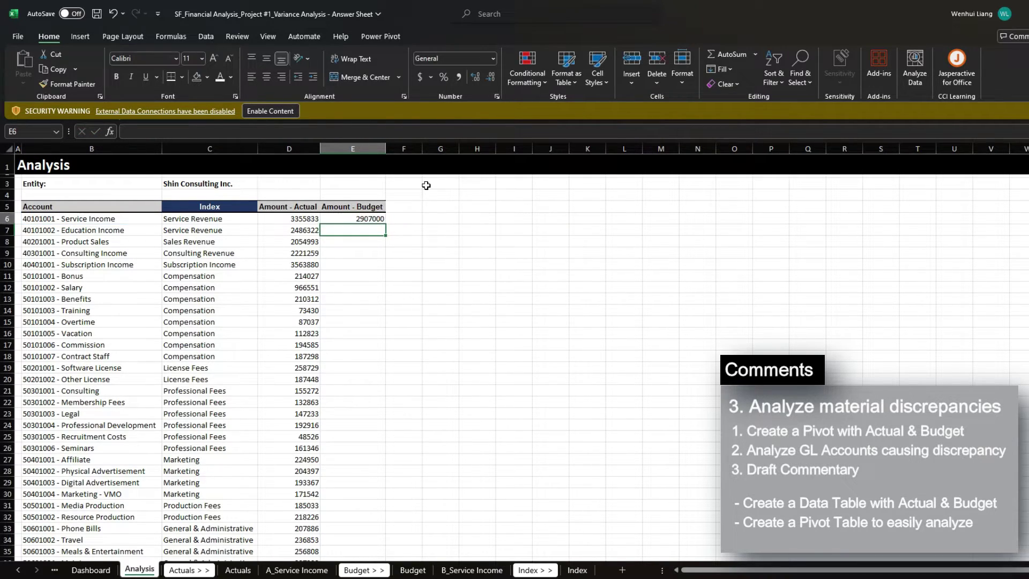
# - Copy the SUMIFS formula from E6 down the Amount - Budget column to row 46
pyautogui.press('Up')
pyautogui.hotkey('ctrl', 'c')
pyautogui.press('Left')
pyautogui.hotkey('ctrl', 'Down')
pyautogui.press('Right')
pyautogui.hotkey('ctrl', 'shift', 'Up')
pyautogui.hotkey('ctrl', 'v')
# - Format the actual and budget amounts in D6:E46 with comma style and no decimals, and save the workbook
pyautogui.hotkey('ctrl', 'Up')
pyautogui.press('Left')
pyautogui.press('Down')
pyautogui.hotkey('shift', 'Right')
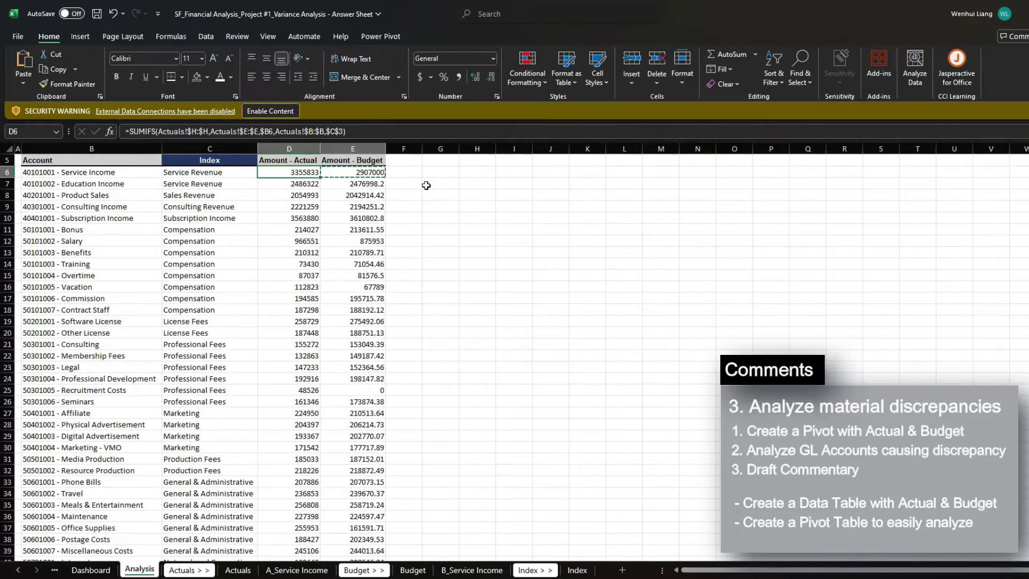
pyautogui.hotkey('ctrl', 'shift', 'Down')
pyautogui.hotkey('alt', 'h')
pyautogui.press('k')
pyautogui.hotkey('ctrl', 'BackSpace')
pyautogui.hotkey('alt', 'h')
pyautogui.press('9')
pyautogui.hotkey('alt', 'h')
pyautogui.press('9')
pyautogui.hotkey('ctrl', 's')
# - Start a PivotTable using the account table B5:E46, including its headers, as the source range
pyautogui.press('Left')
pyautogui.press('Left')
pyautogui.press('Up')
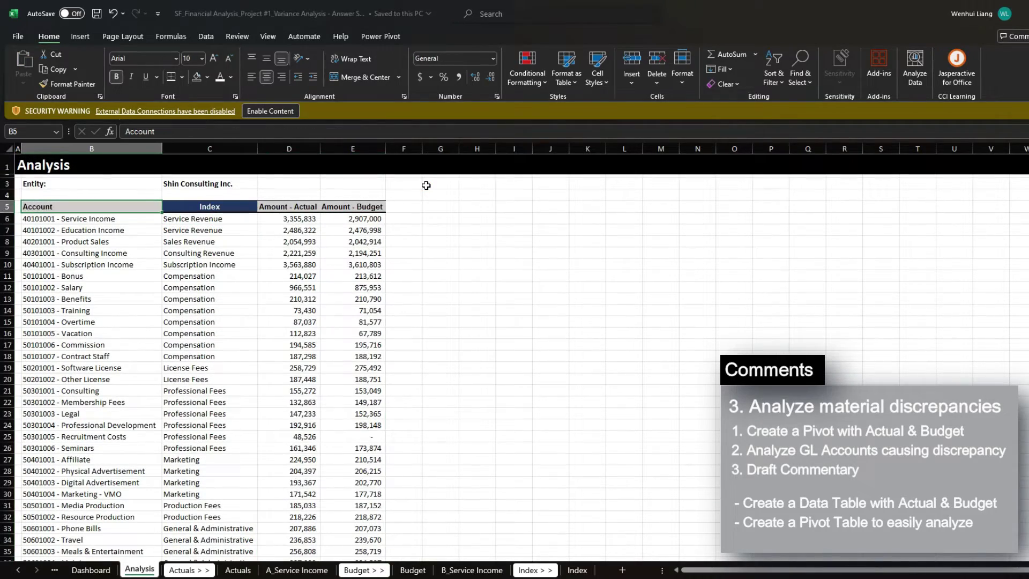
pyautogui.hotkey('ctrl', 'shift', 'Right')
pyautogui.hotkey('ctrl', 'shift', 'Down')
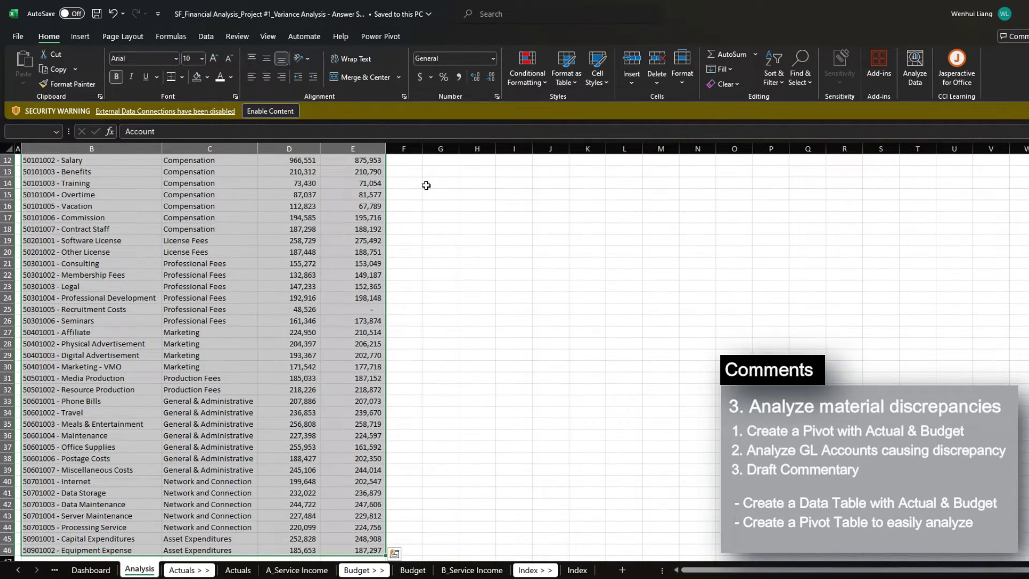
pyautogui.scroll(4, 426, 186)
pyautogui.scroll(-4, 426, 186)
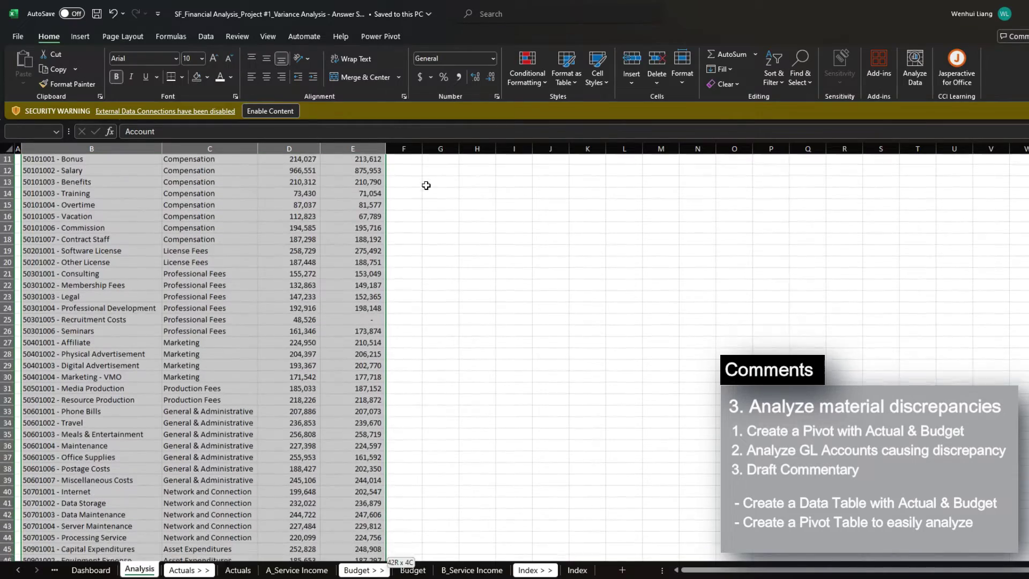
pyautogui.scroll(4, 426, 186)
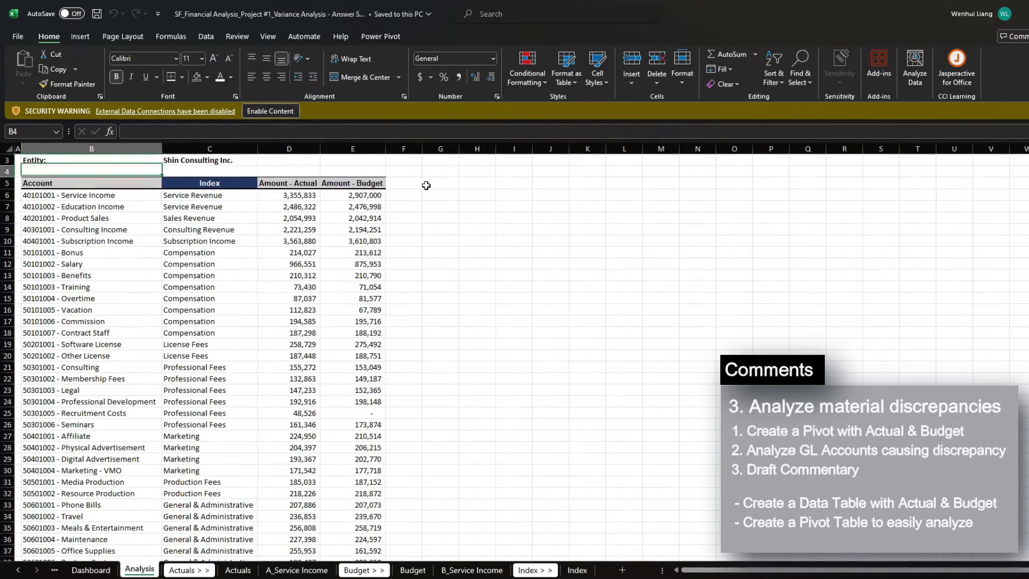
pyautogui.scroll(-4, 426, 185)
pyautogui.hotkey('alt', 'n')
pyautogui.press('v')
pyautogui.press('t')
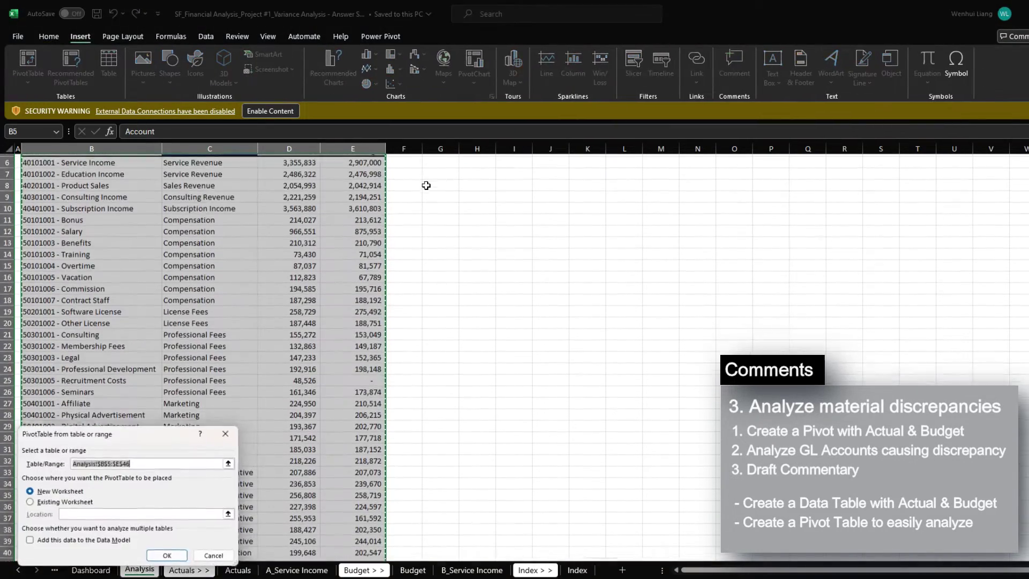
# - Place the PivotTable on the existing Analysis worksheet at B49, below the account table
pyautogui.press('e')
pyautogui.press('Tab')
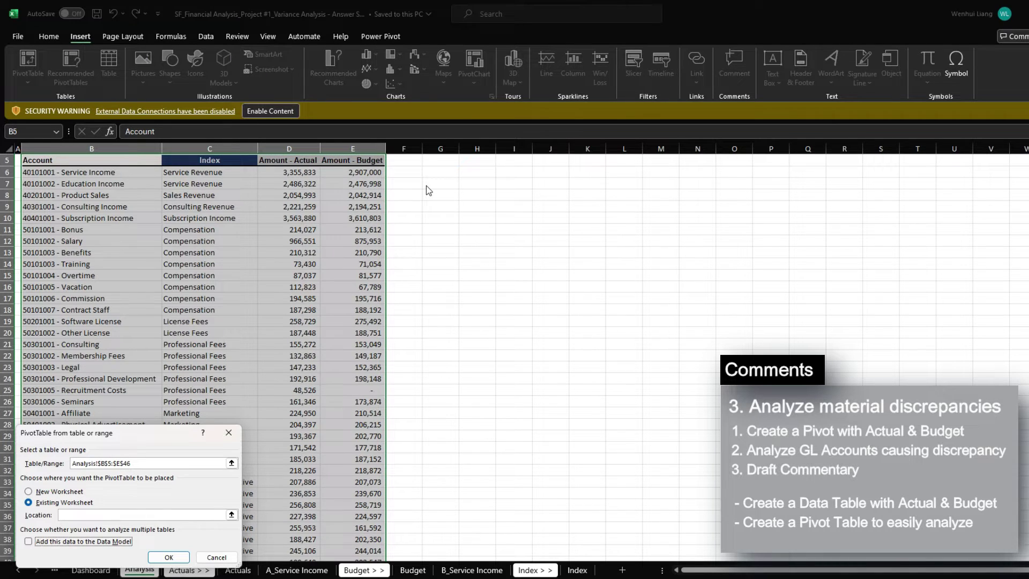
pyautogui.hotkey('shift', 'Tab')
pyautogui.press('Down')
pyautogui.press('Down')
pyautogui.hotkey('ctrl', 'Down')
pyautogui.press('Down')
pyautogui.press('Down')
pyautogui.press('Down')
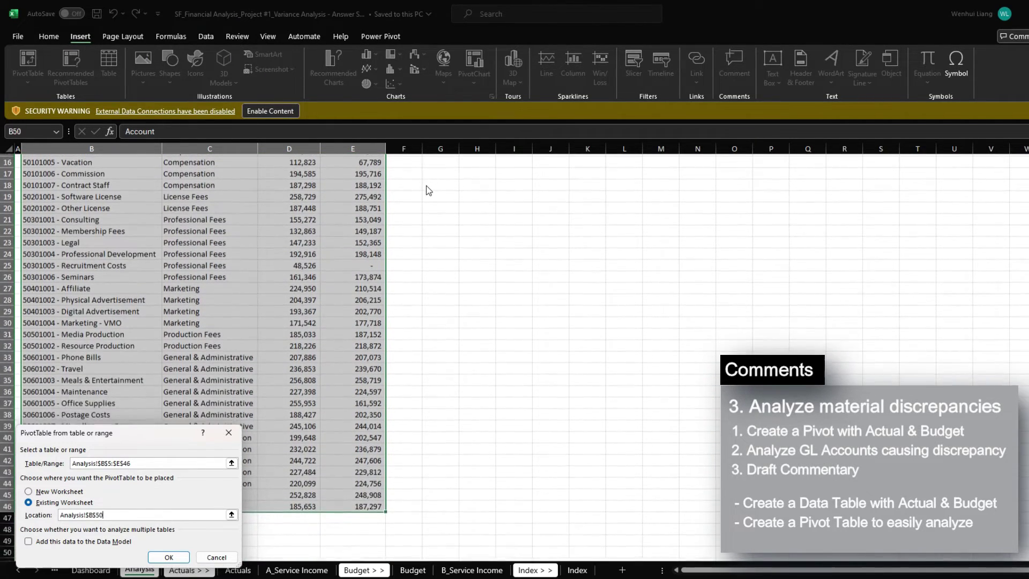
pyautogui.press('Return')
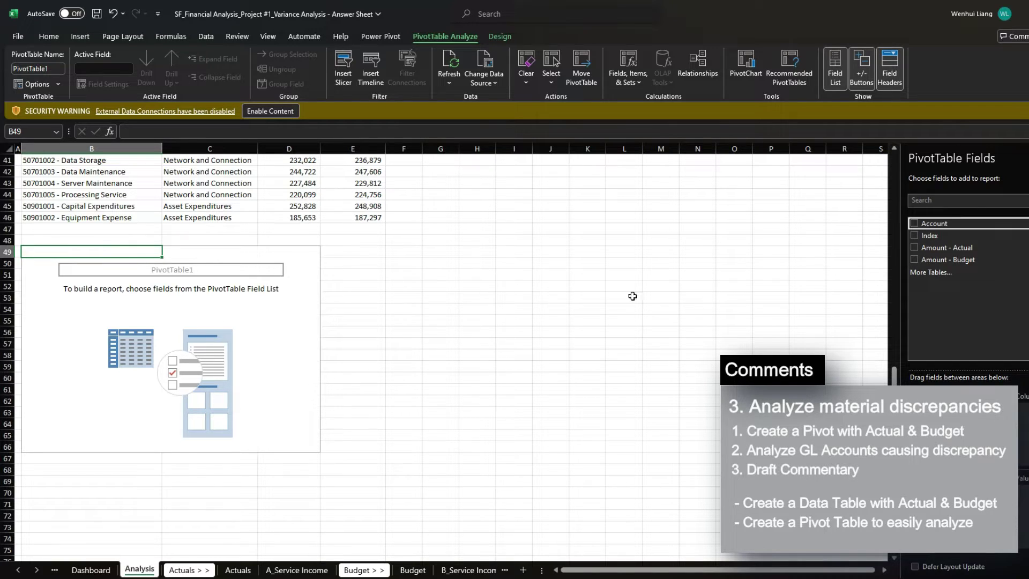
# - Add Index and Account as PivotTable rows, with Amount - Actual and Amount - Budget as summed values
pyautogui.click(930, 236)
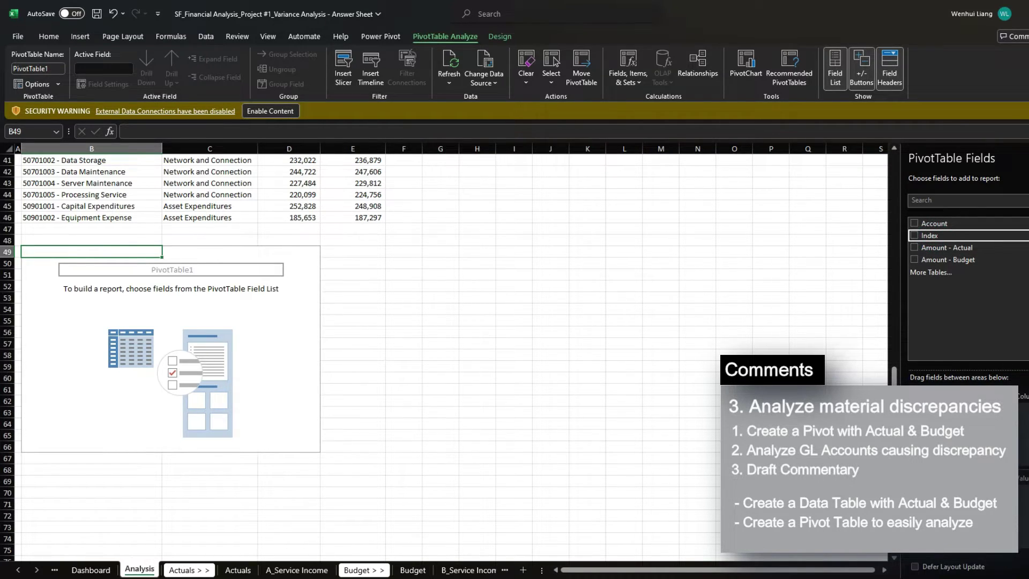
pyautogui.click(935, 224)
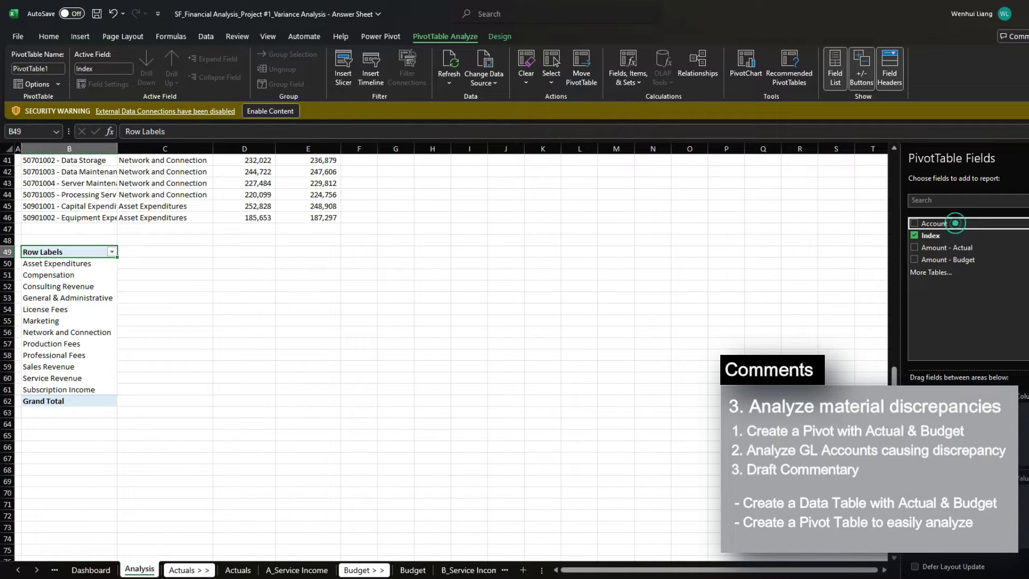
pyautogui.click(935, 248)
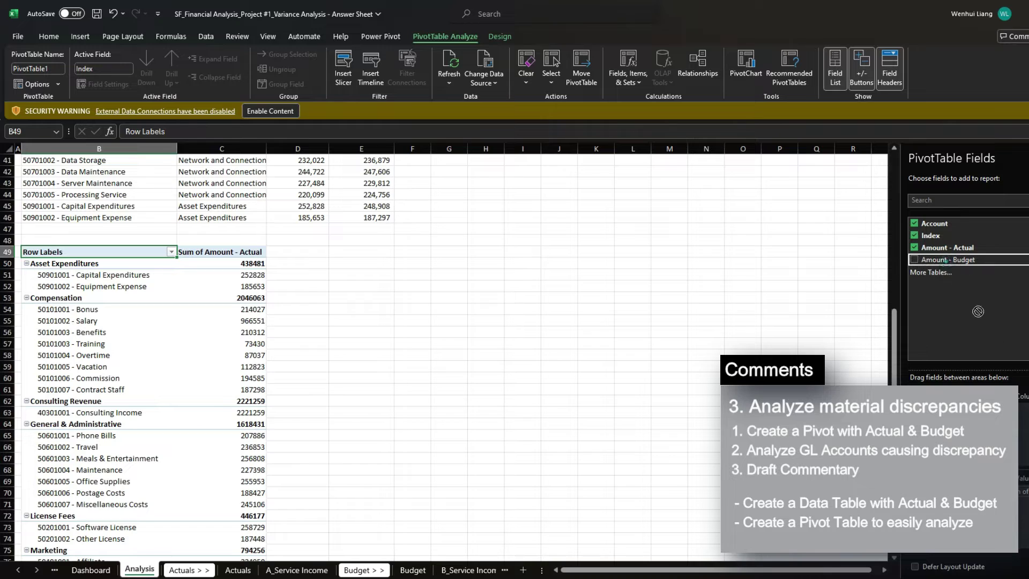
pyautogui.click(936, 260)
pyautogui.click(226, 246)
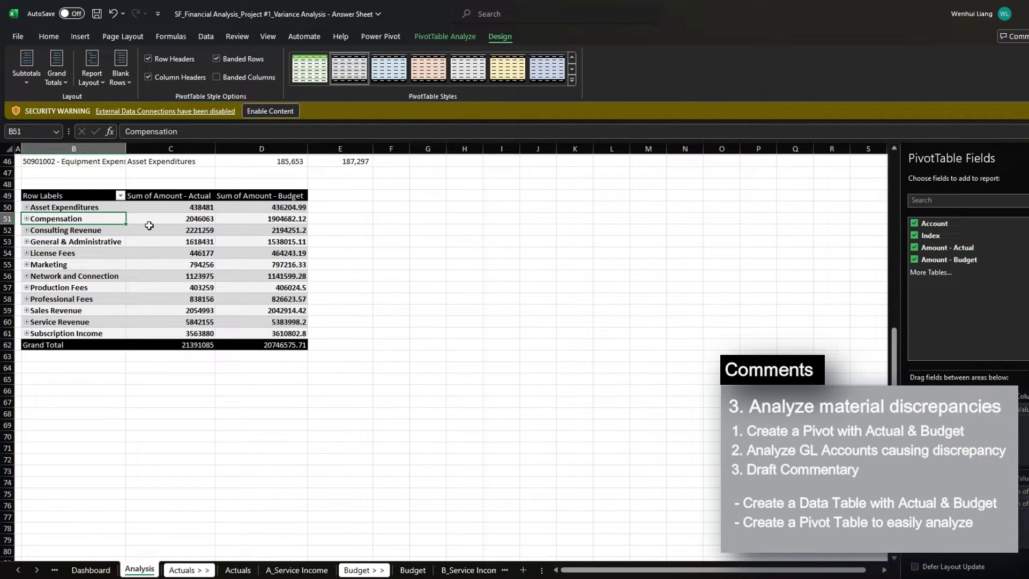
# - Start a calculated field in the PivotTable and name it Difference
pyautogui.click(464, 36)
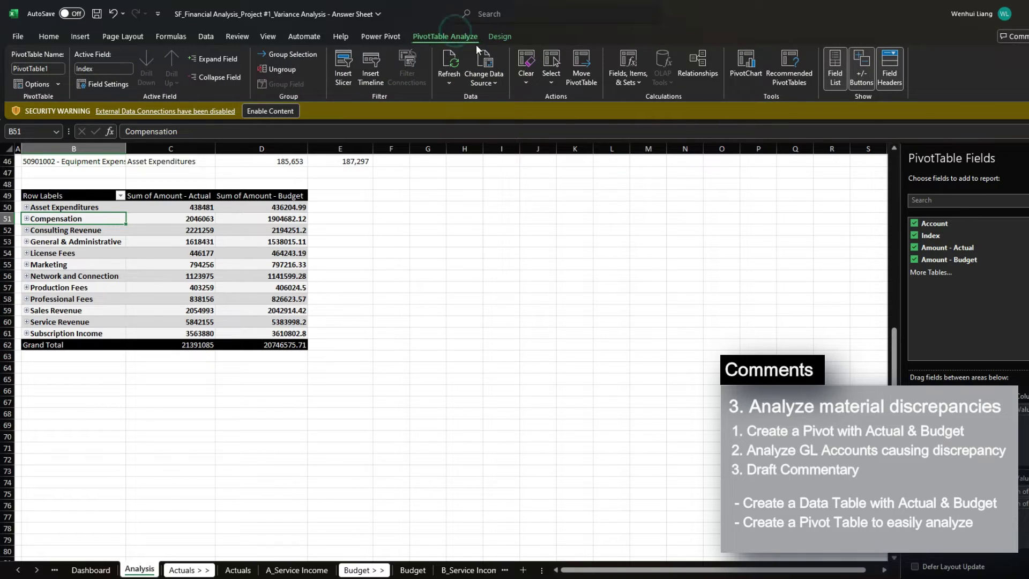
pyautogui.click(628, 80)
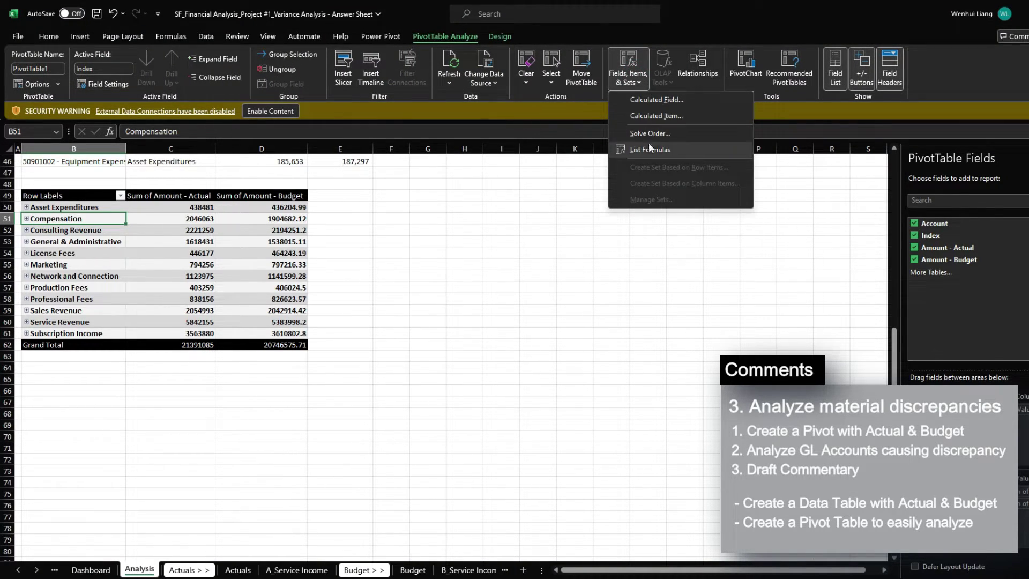
pyautogui.click(661, 101)
pyautogui.moveTo(128, 404); pyautogui.dragTo(159, 349)
pyautogui.click(130, 365)
pyautogui.press('BackSpace')
pyautogui.press('BackSpace')
pyautogui.press('BackSpace')
pyautogui.press('BackSpace')
pyautogui.press('BackSpace')
pyautogui.press('BackSpace')
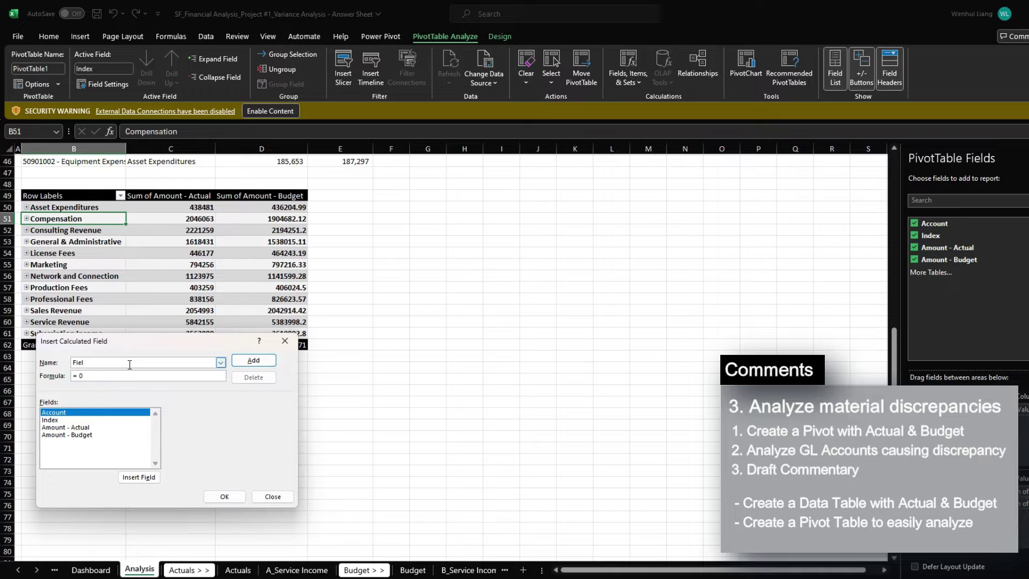
pyautogui.write('Difference')
# - Define the Difference field's formula as 'Amount - Actual' minus 'Amount - Budget' and add it to the PivotTable
pyautogui.click(115, 375)
pyautogui.press('BackSpace')
pyautogui.doubleClick(79, 427)
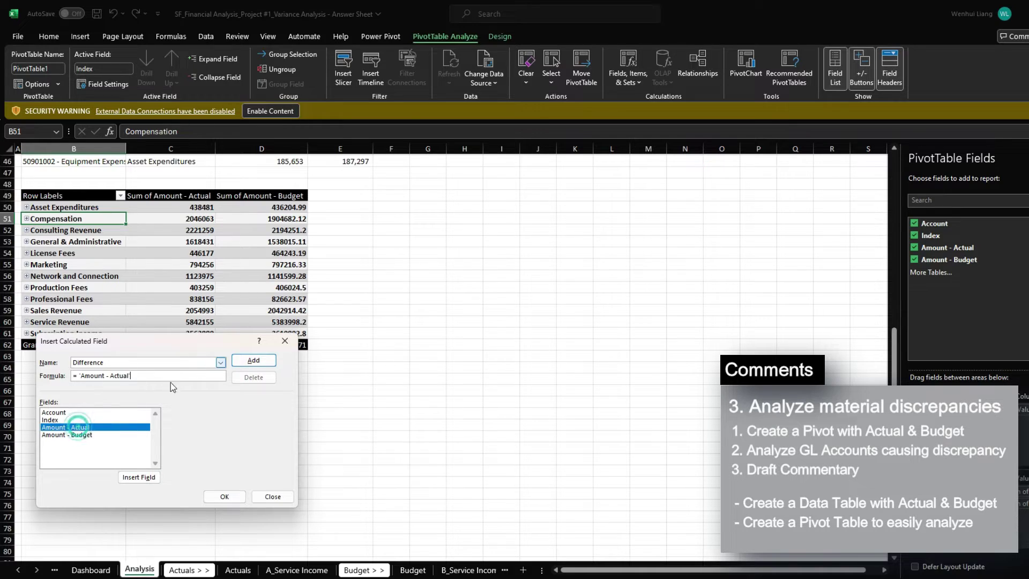
pyautogui.write('-')
pyautogui.doubleClick(73, 434)
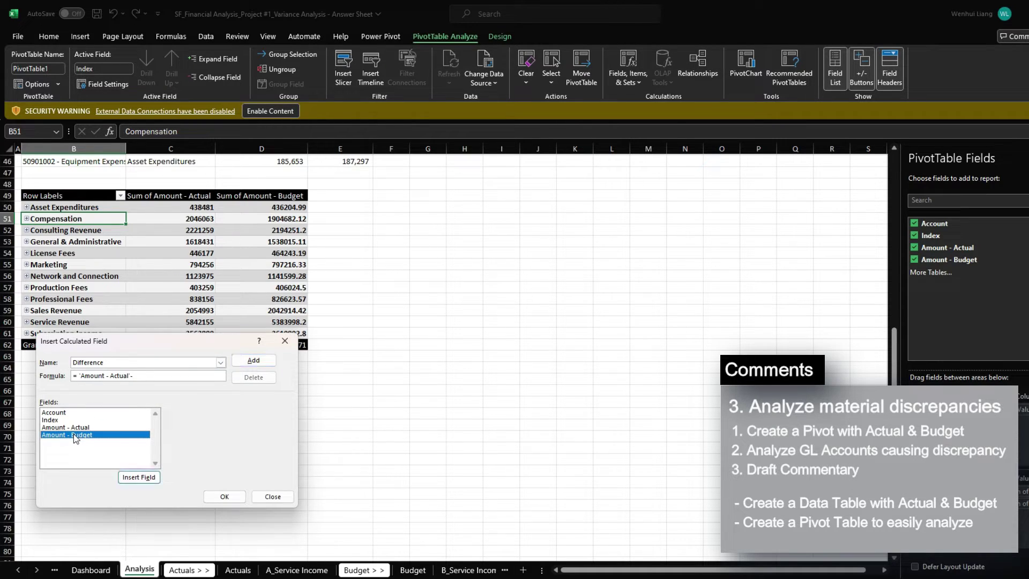
pyautogui.click(232, 501)
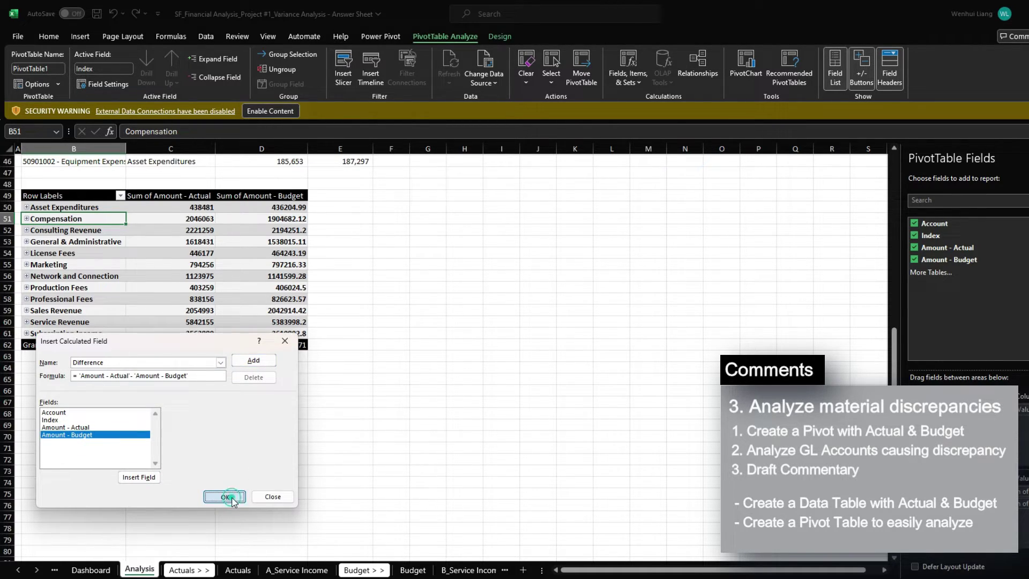
pyautogui.click(350, 208)
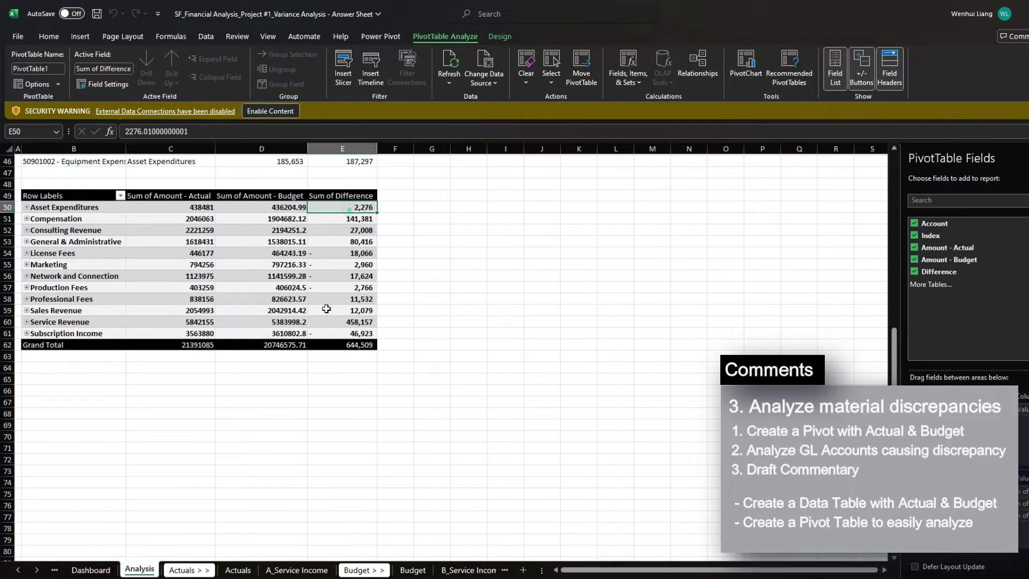
# - Expand the Compensation group and sort its accounts by Sum of Difference from largest to smallest
pyautogui.click(27, 218)
pyautogui.moveTo(53, 230); pyautogui.dragTo(75, 309)
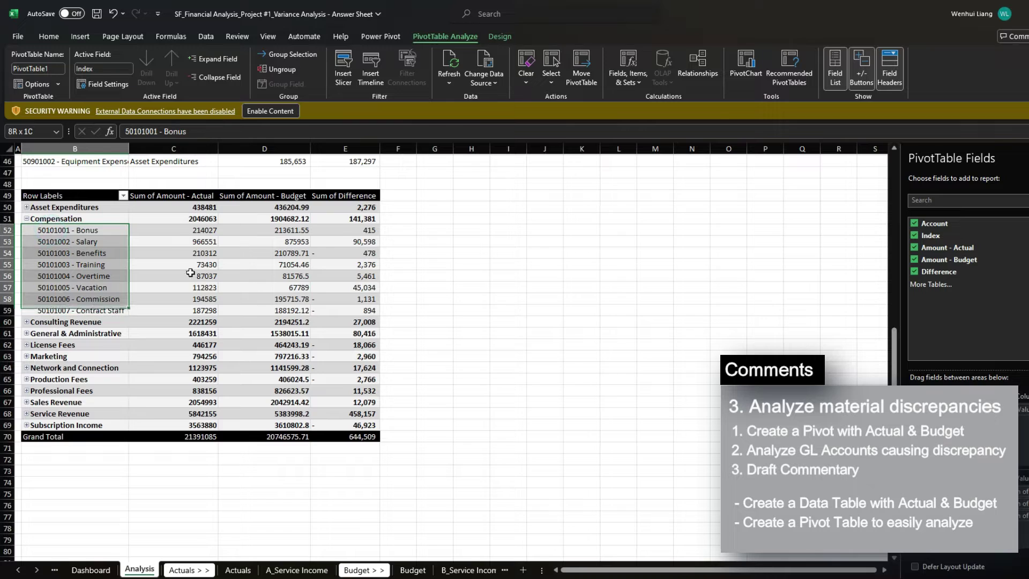
pyautogui.rightClick(343, 230)
pyautogui.click(397, 324)
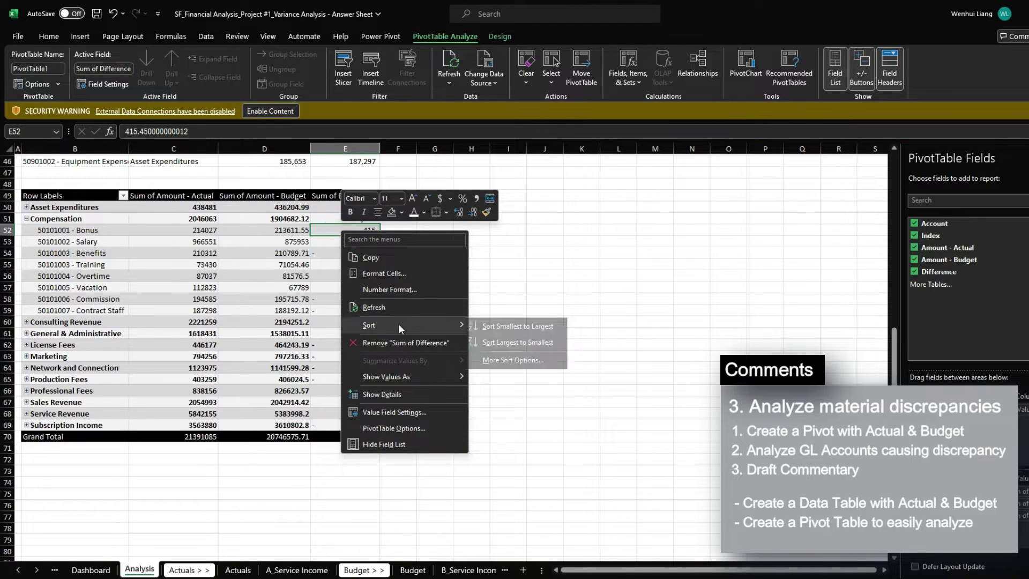
pyautogui.click(532, 342)
pyautogui.moveTo(40, 230); pyautogui.dragTo(324, 313)
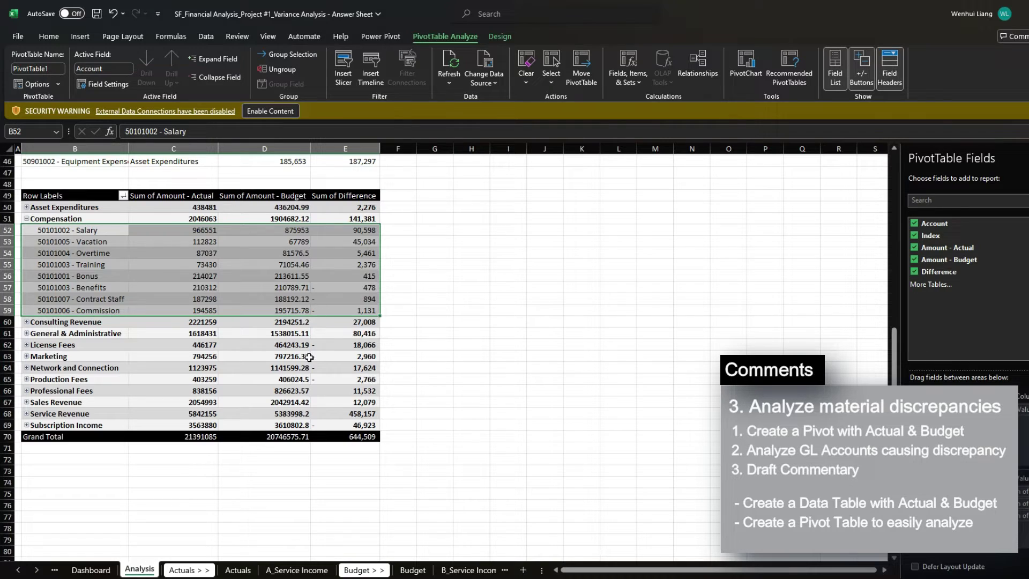
# - Compare the Dashboard's Compensation variance with the Salary and Vacation amounts and differences in the Analysis PivotTable
pyautogui.click(102, 568)
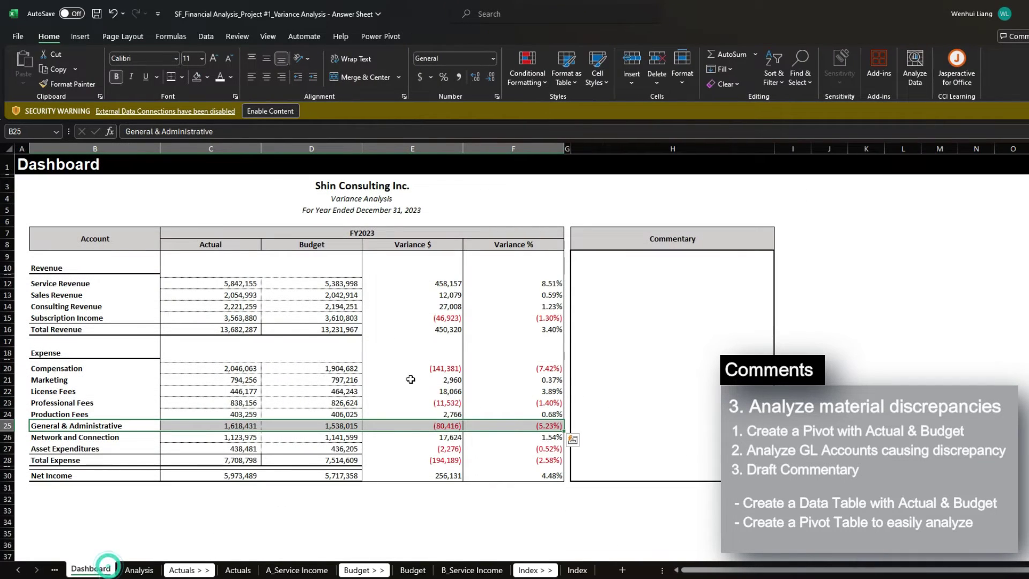
pyautogui.click(442, 370)
pyautogui.click(97, 239)
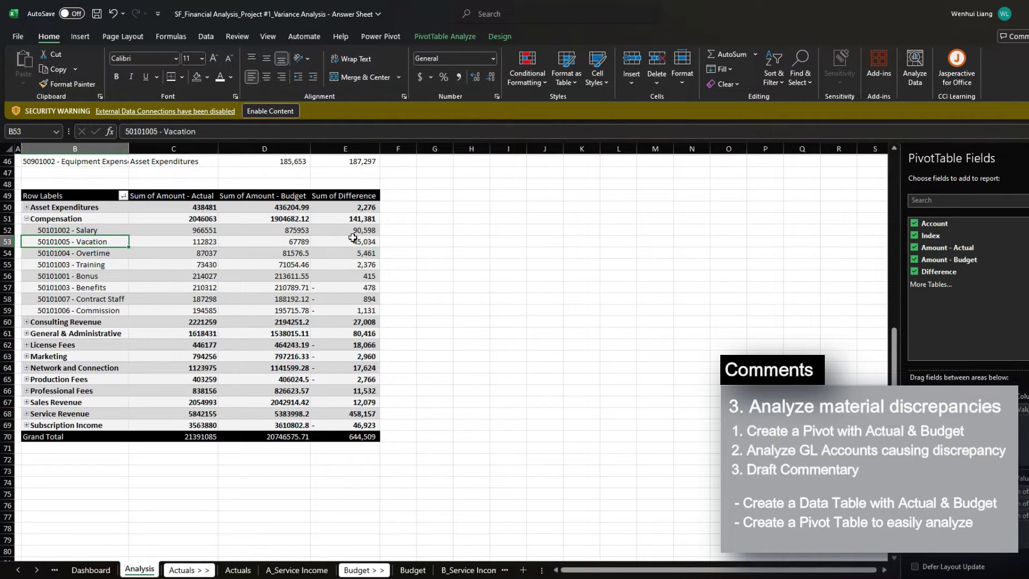
pyautogui.click(352, 237)
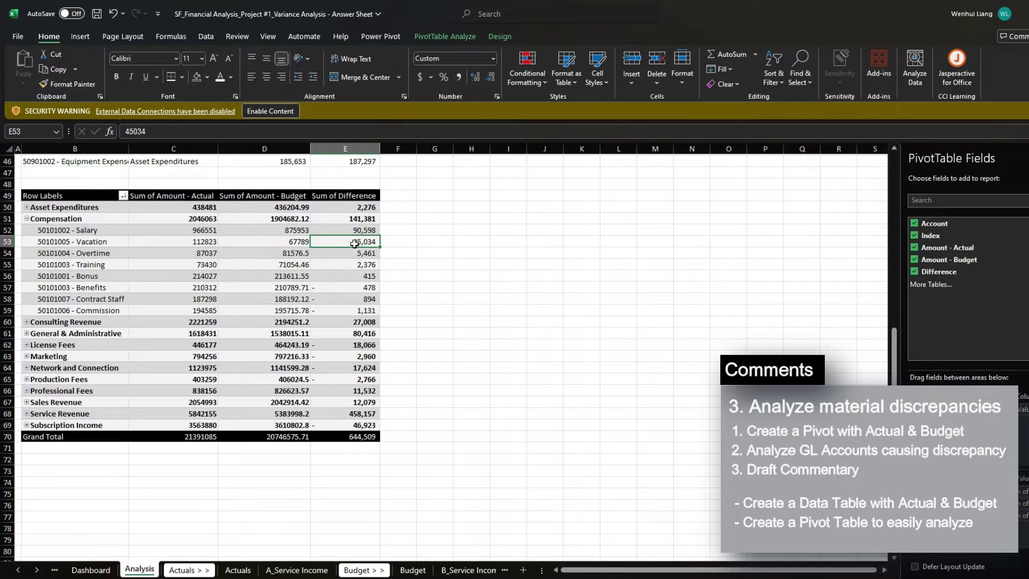
pyautogui.moveTo(178, 231); pyautogui.dragTo(367, 230)
pyautogui.click(368, 230)
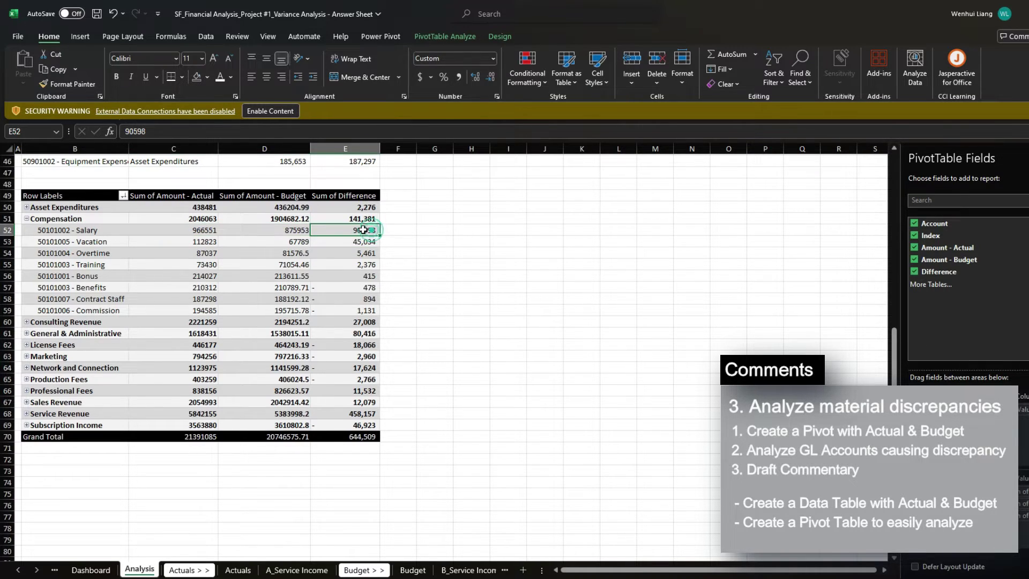
pyautogui.click(278, 233)
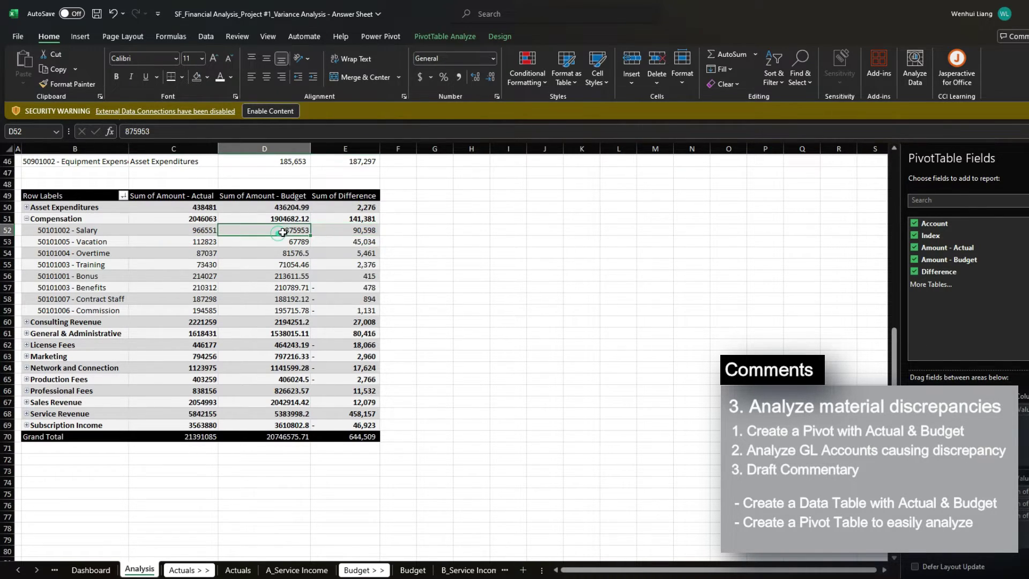
pyautogui.click(345, 233)
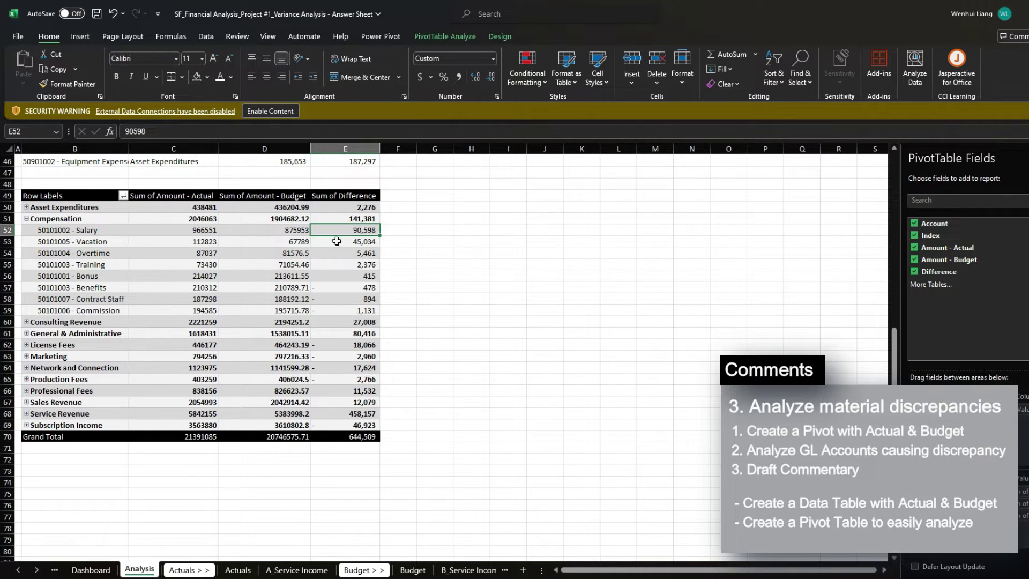
# - Check the Vacation budget and difference in the PivotTable, and read the Home sheet's provided details for an explanation of them
pyautogui.click(336, 242)
pyautogui.moveTo(343, 241); pyautogui.dragTo(284, 242)
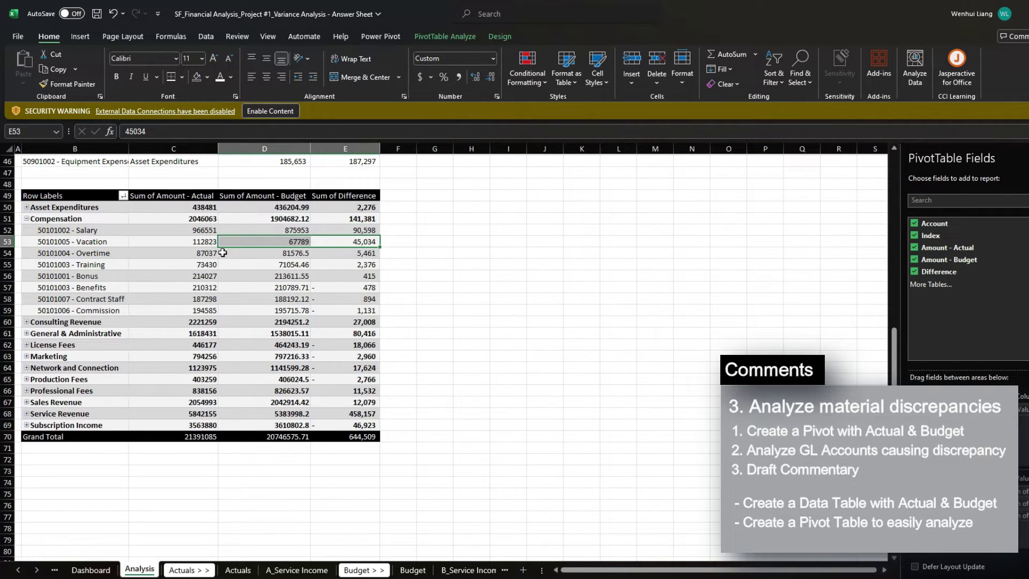
pyautogui.click(18, 570)
pyautogui.click(18, 569)
pyautogui.click(82, 569)
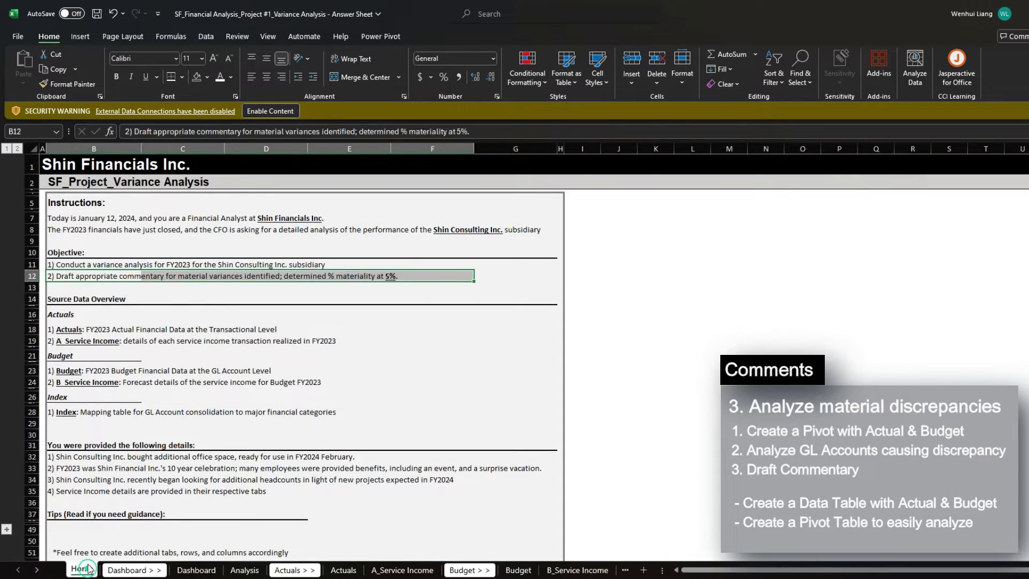
pyautogui.scroll(-3, 140, 341)
pyautogui.moveTo(60, 343); pyautogui.dragTo(98, 385)
pyautogui.click(73, 365)
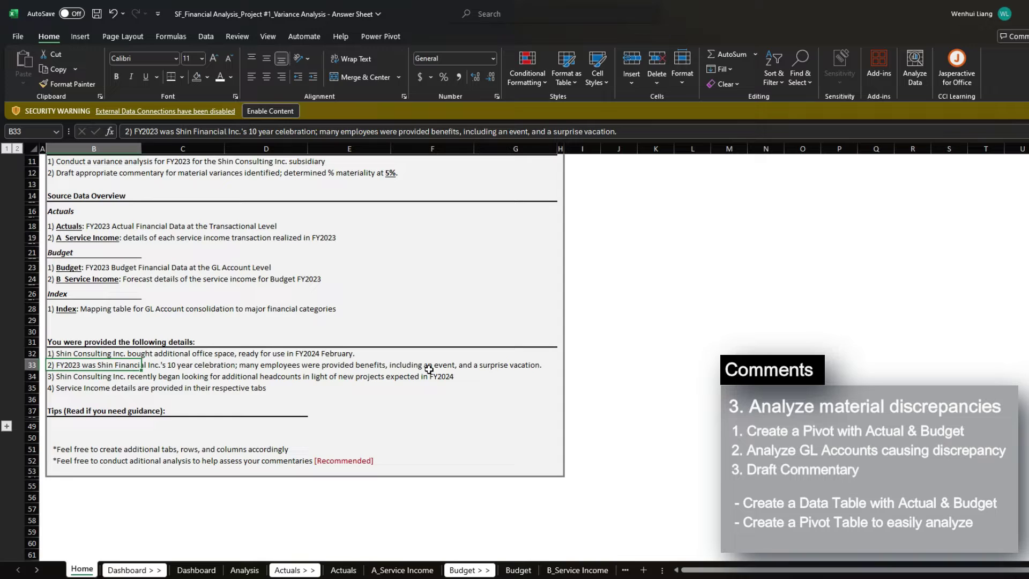
pyautogui.click(498, 368)
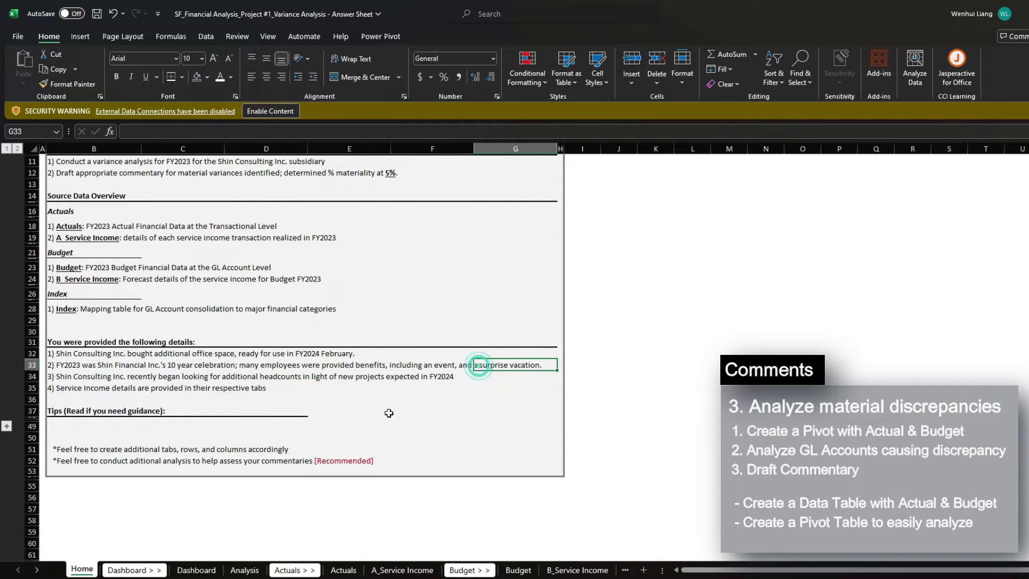
# - Write the Compensation commentary "Overspent Compensation expense as a result of the 10 year anniversary vacation expense" and review the Salary row in Analysis
pyautogui.click(196, 570)
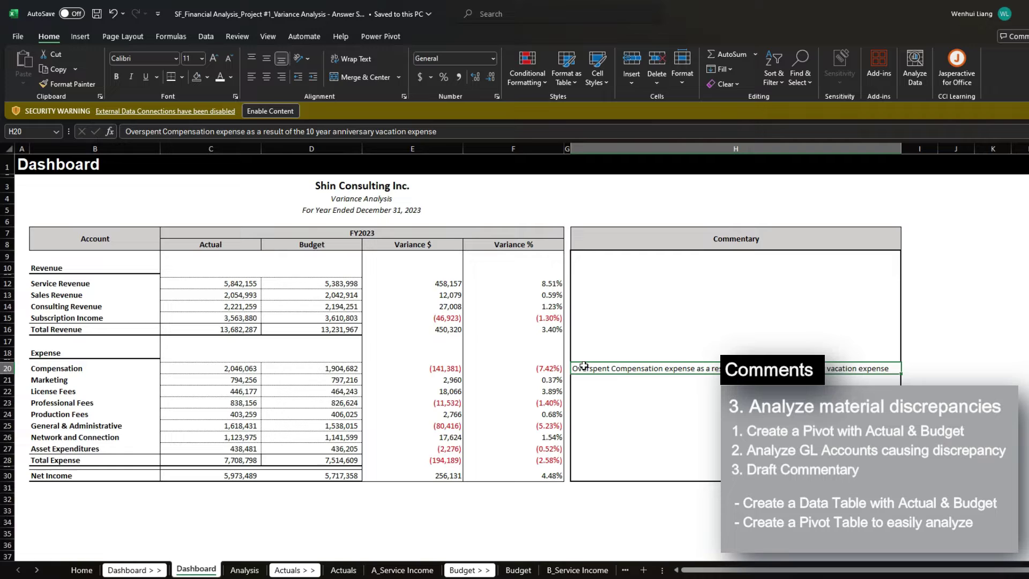
pyautogui.hotkey('ctrl', 'pagedown')
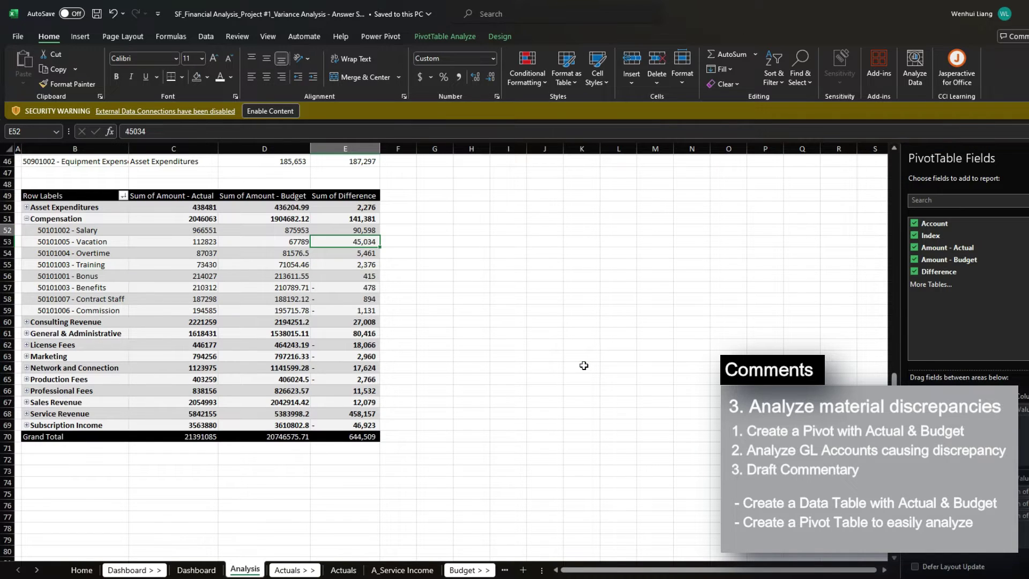
pyautogui.press('Left')
pyautogui.hotkey('shift', 'Right')
pyautogui.hotkey('shift', 'Right')
pyautogui.hotkey('shift', 'Right')
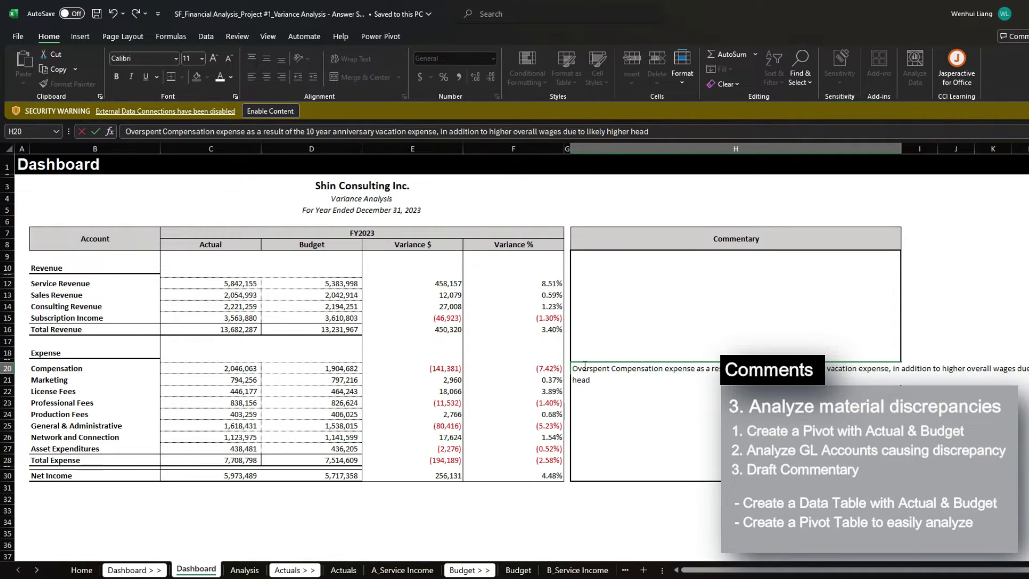
# - Extend the Dashboard's Compensation commentary with ", in addition to higher overall wages due to likely higher headcount"
pyautogui.write('her headcount')
pyautogui.hotkey('ctrl', 'Return')
pyautogui.press('alt')
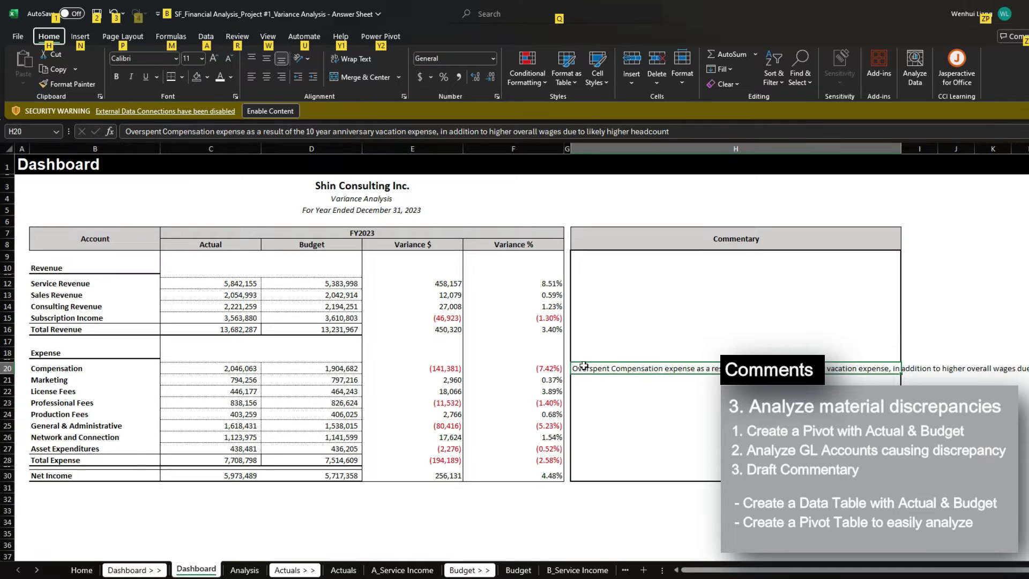
pyautogui.press('h')
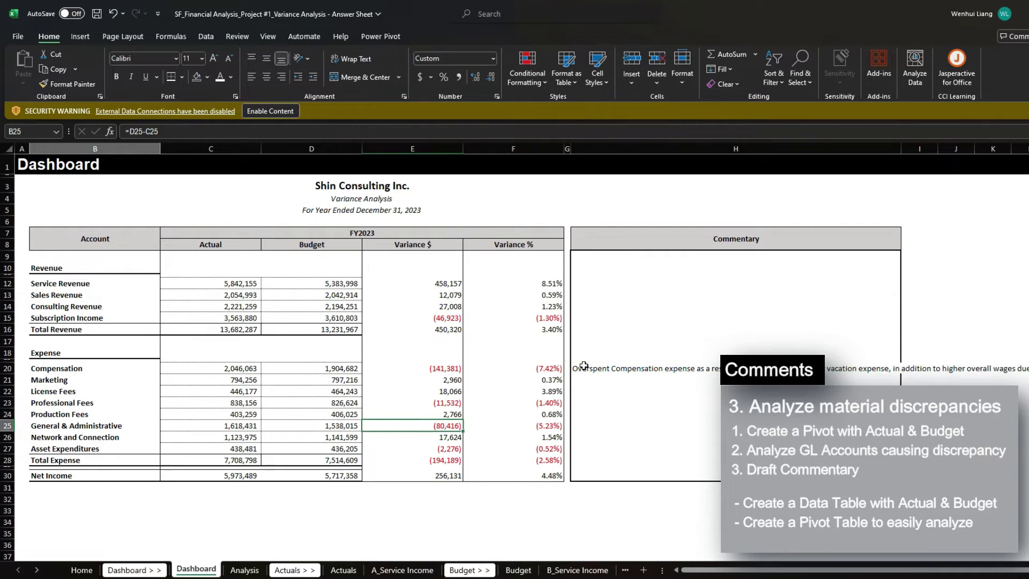
# - Collapse Compensation and expand General & Administrative in the Analysis PivotTable, and inspect the Office Supplies amounts and difference
pyautogui.hotkey('ctrl', 'pagedown')
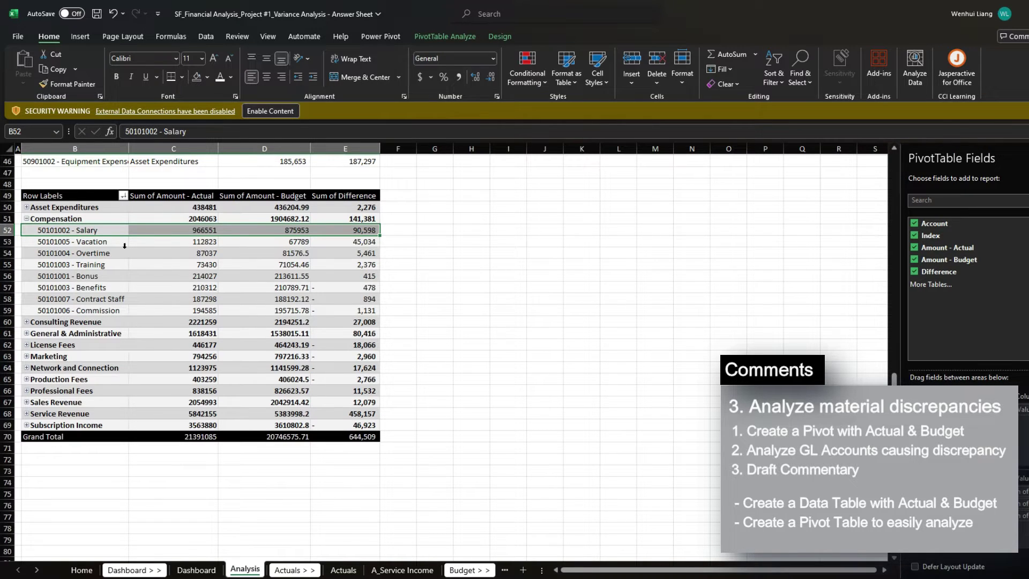
pyautogui.click(27, 219)
pyautogui.click(27, 242)
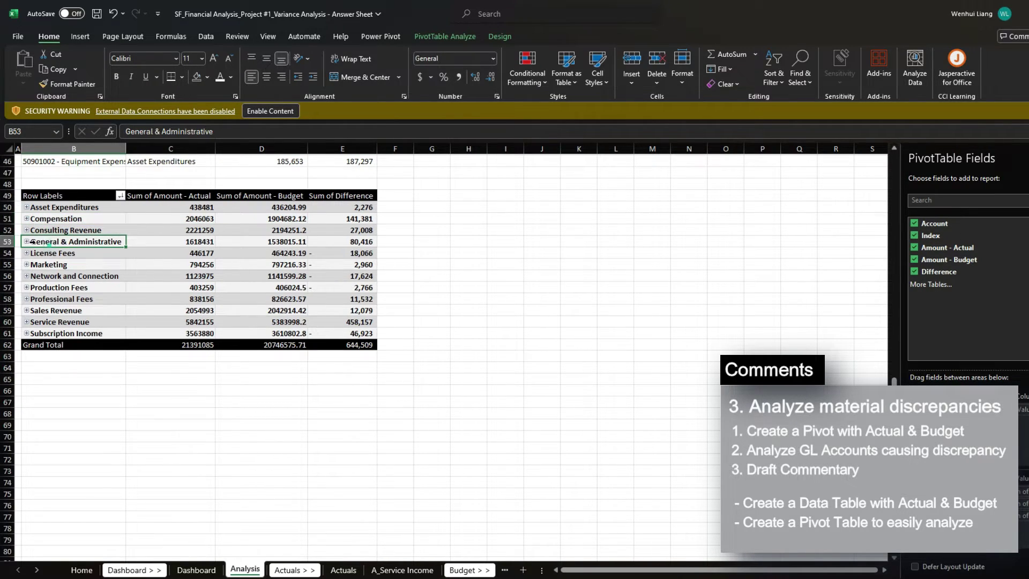
pyautogui.click(84, 255)
pyautogui.click(389, 254)
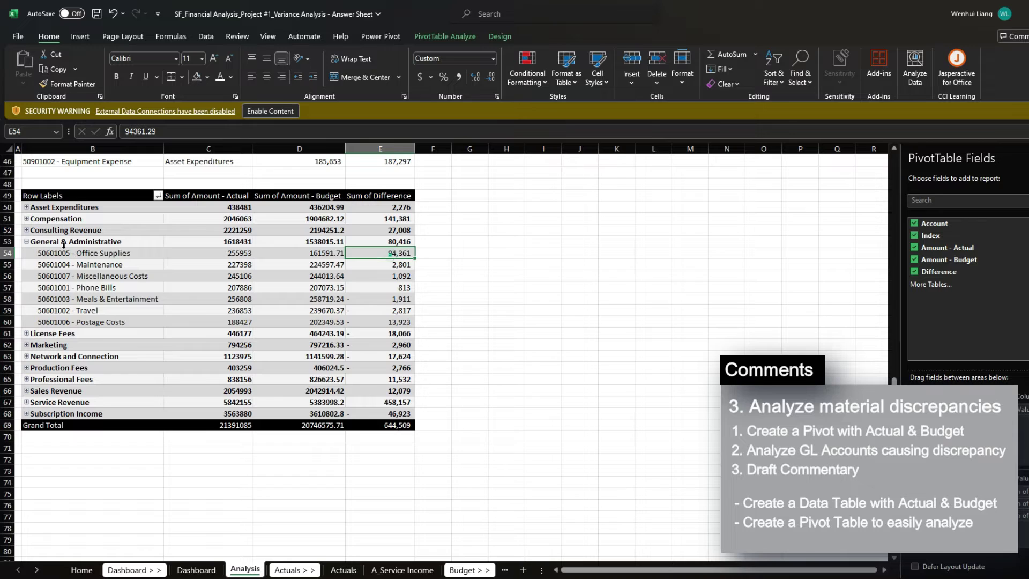
pyautogui.click(70, 255)
pyautogui.moveTo(70, 255); pyautogui.dragTo(383, 253)
pyautogui.click(387, 253)
# - Read the Home sheet's provided details for the cause of the General & Administrative variance
pyautogui.click(189, 569)
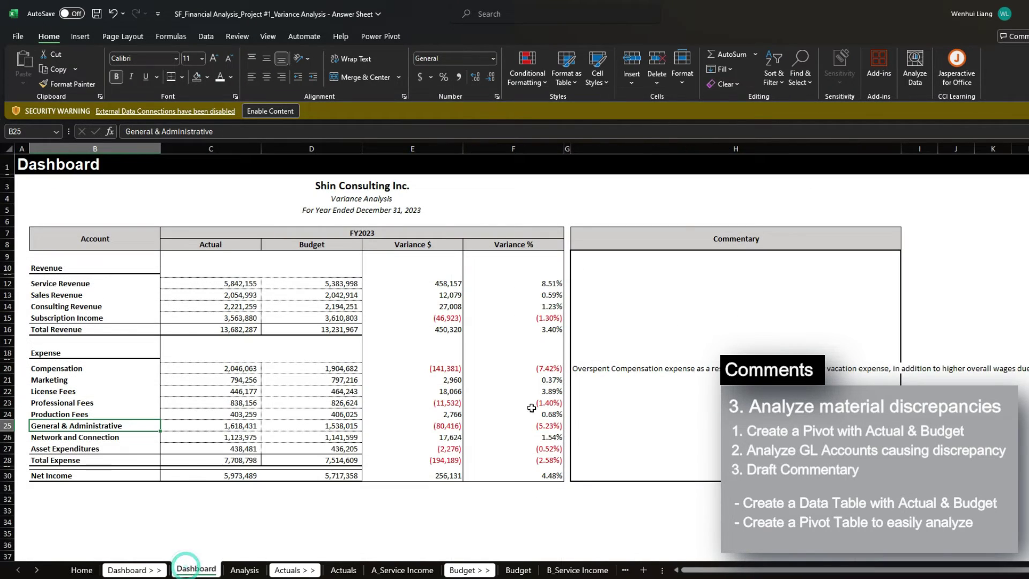
pyautogui.hotkey('ctrl', 'pageup')
pyautogui.hotkey('ctrl', 'pageup')
pyautogui.click(113, 375)
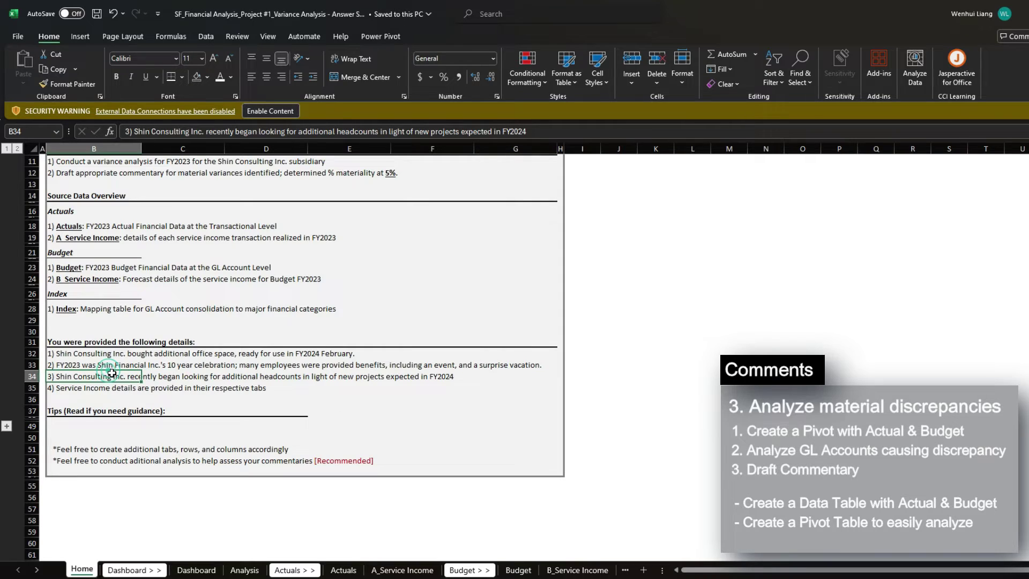
pyautogui.moveTo(107, 369); pyautogui.dragTo(88, 351)
pyautogui.press('Escape')
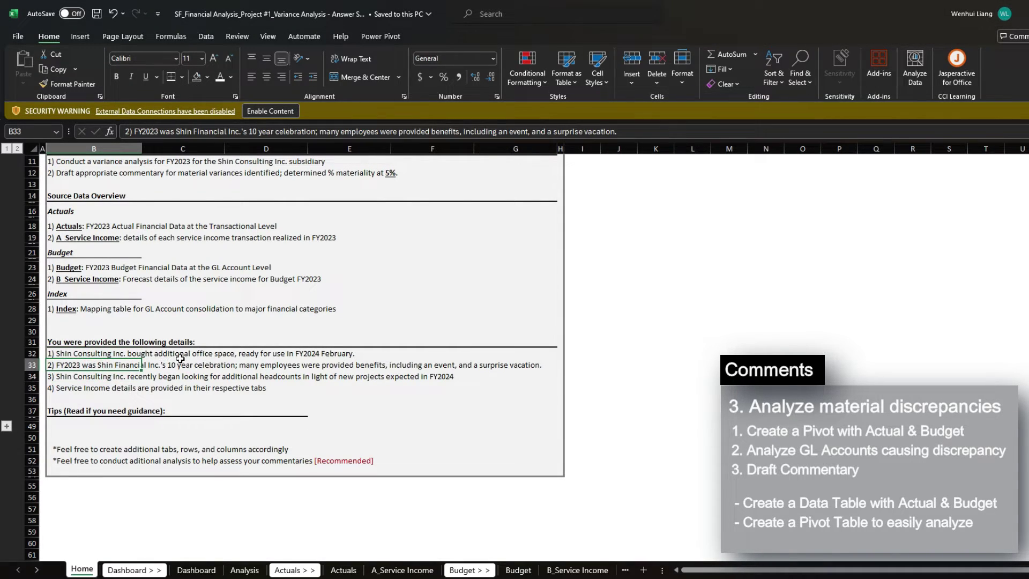
pyautogui.click(185, 355)
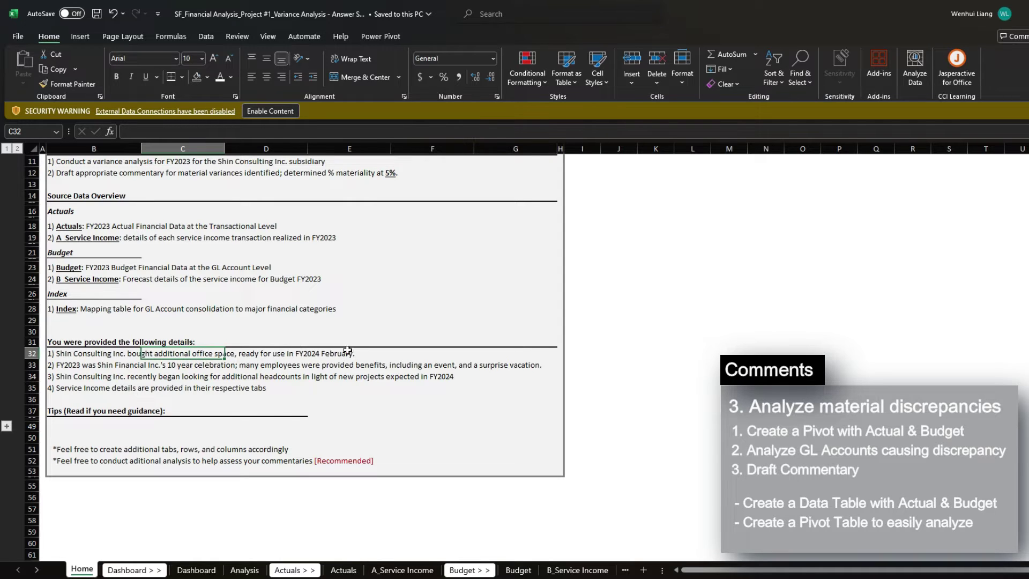
# - Enter the General & Administrative commentary "Overspend in Office Supplies of $94K, mainly driven by purchase of new office space" on the Dashboard
pyautogui.click(196, 569)
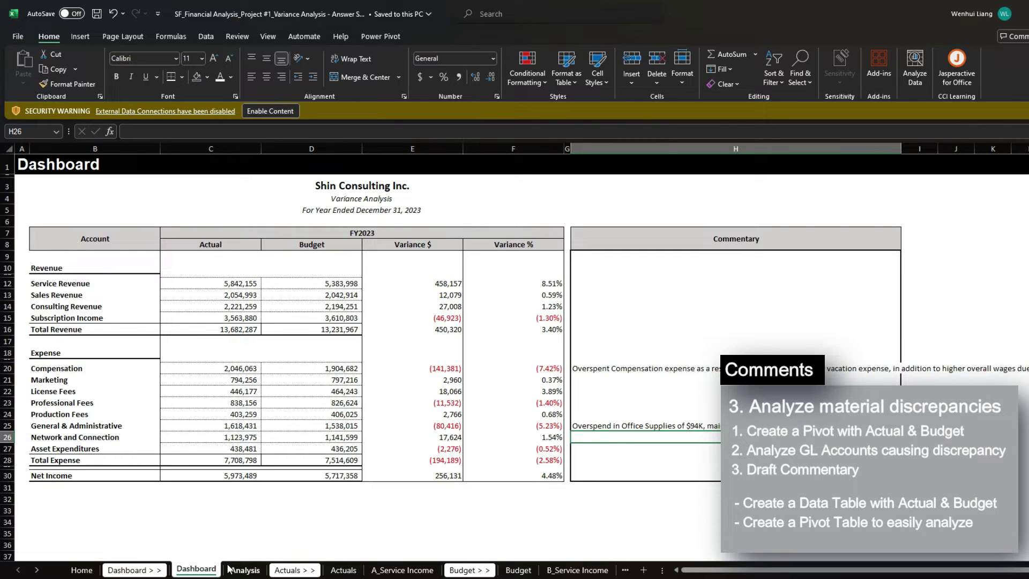
pyautogui.press('Up')
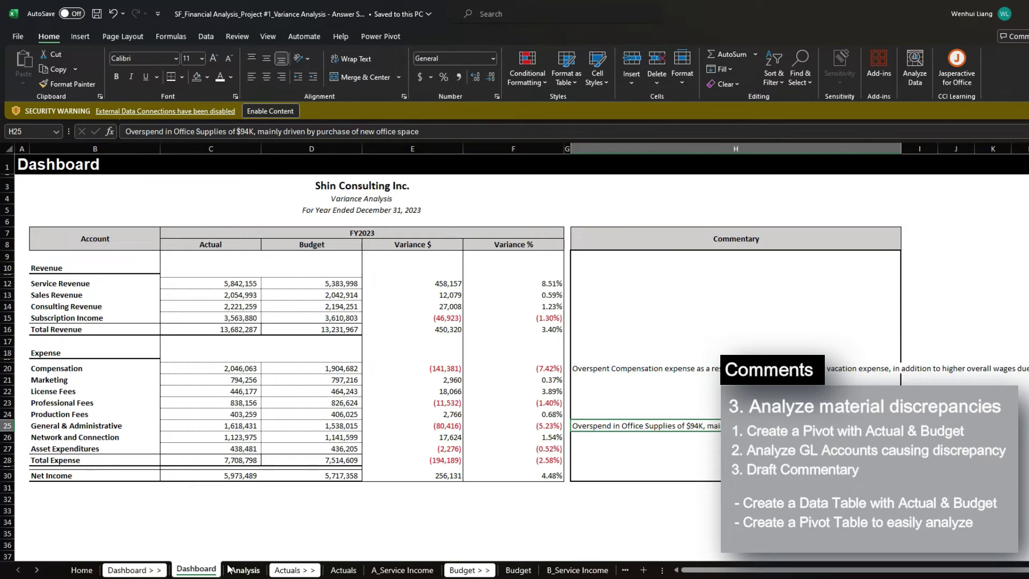
pyautogui.press('Left')
pyautogui.press('Left')
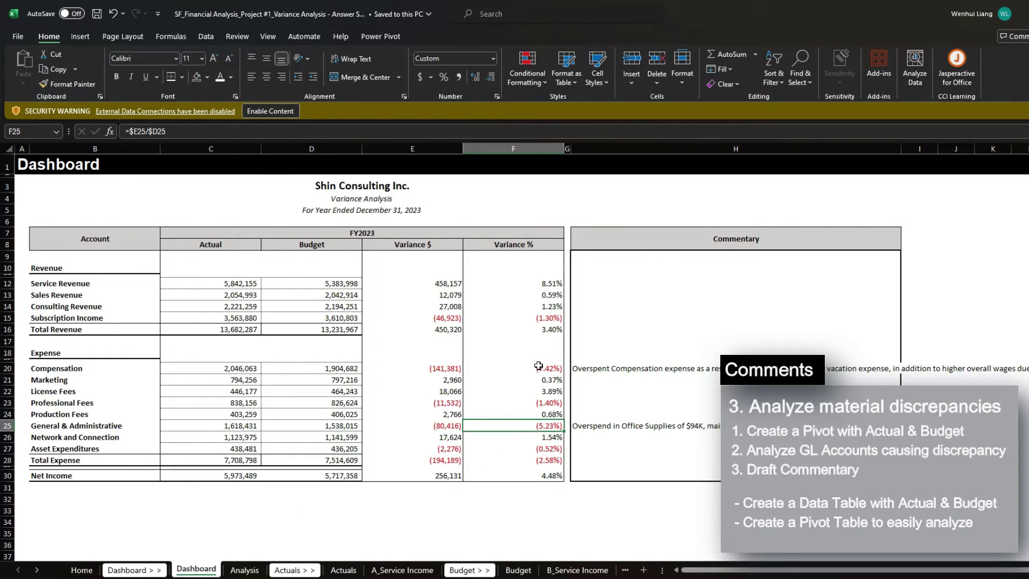
# - Examine the Service Revenue row on the Dashboard, the transactions in A_Service Income and the service volumes in B_Service Income
pyautogui.click(531, 283)
pyautogui.moveTo(83, 284); pyautogui.dragTo(492, 284)
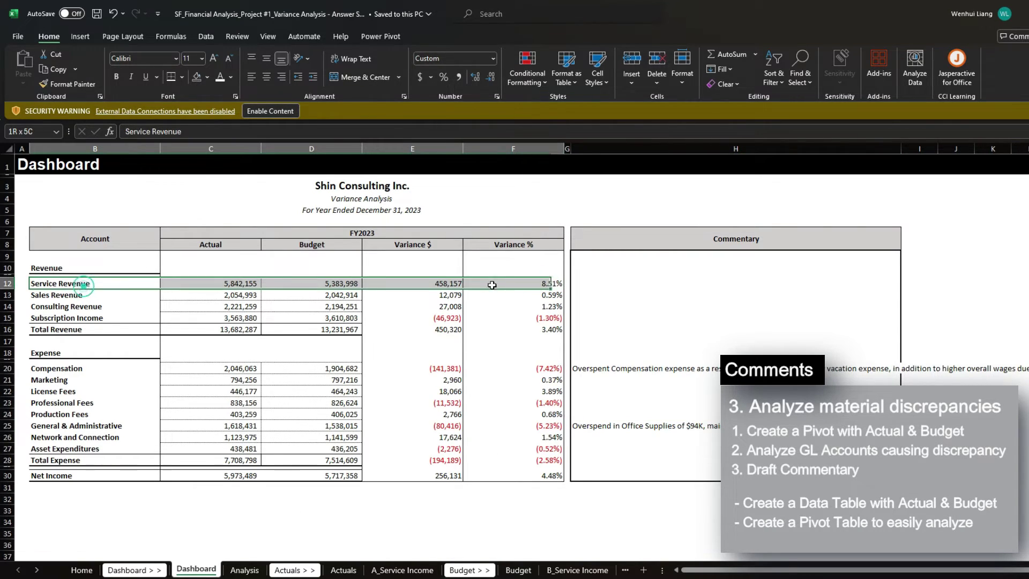
pyautogui.click(624, 283)
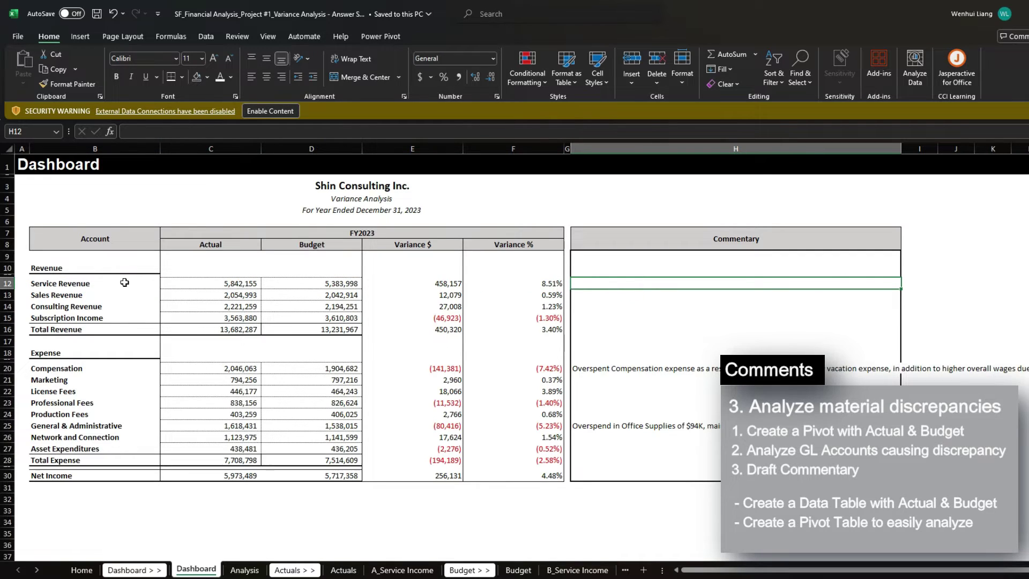
pyautogui.click(404, 570)
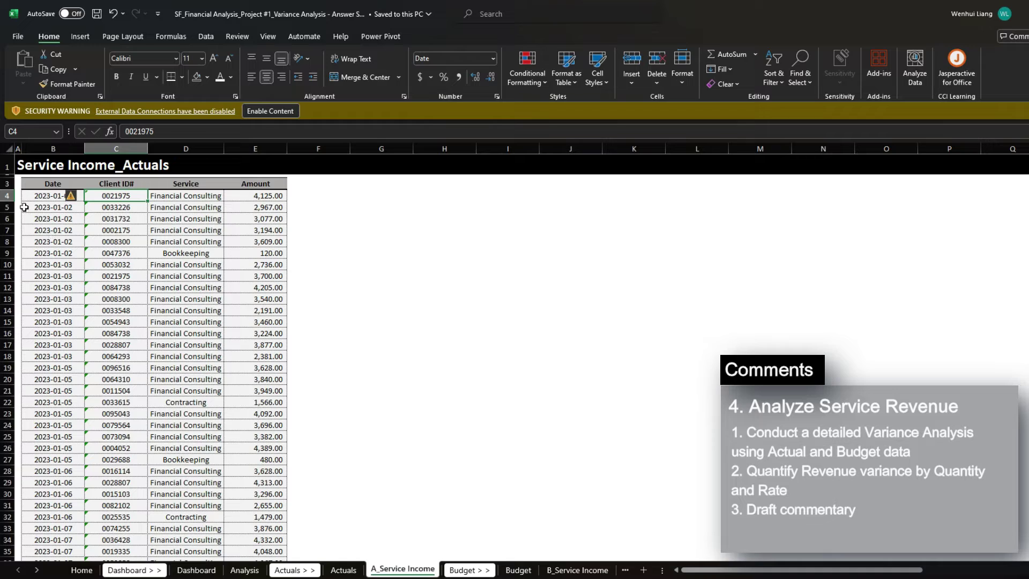
pyautogui.moveTo(50, 201); pyautogui.dragTo(272, 312)
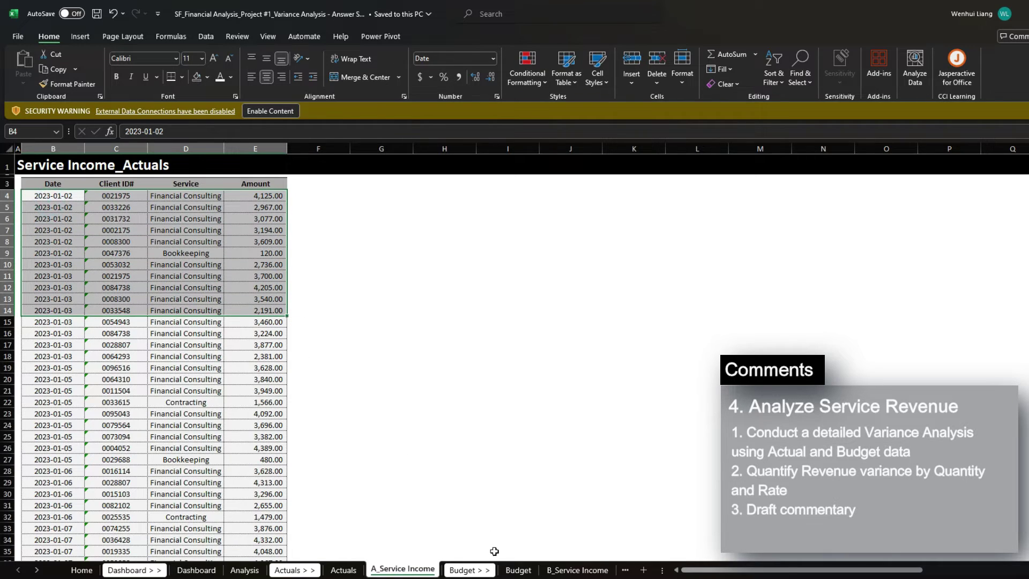
pyautogui.click(563, 572)
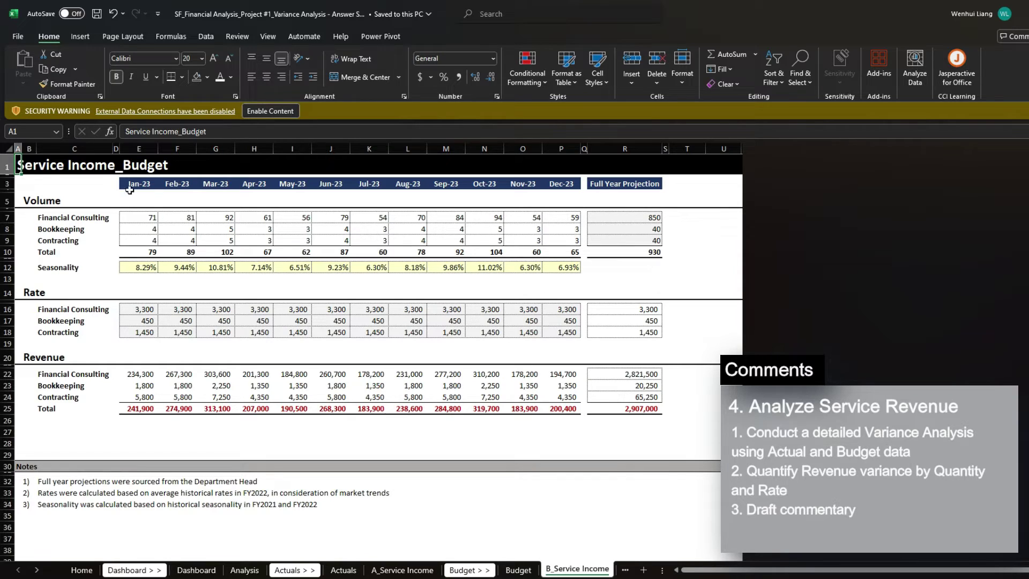
pyautogui.click(83, 216)
pyautogui.click(92, 228)
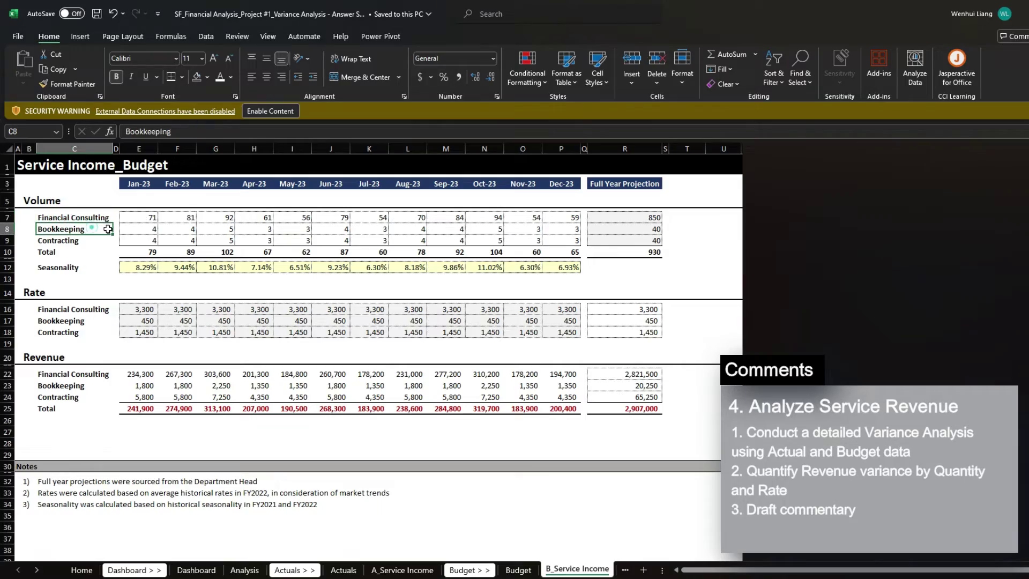
pyautogui.click(83, 241)
pyautogui.hotkey('ctrl', 'pageup')
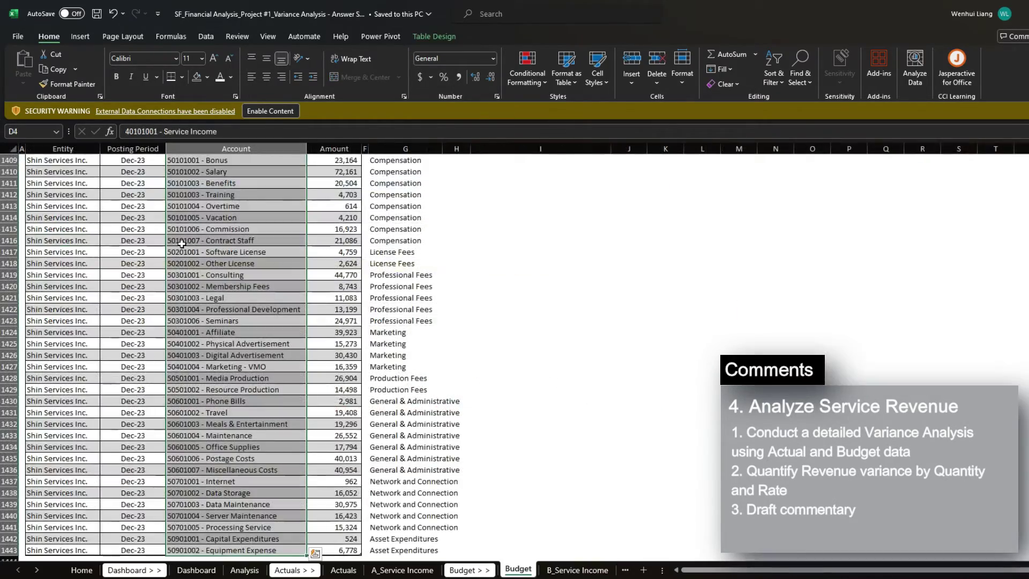
pyautogui.hotkey('ctrl', 'pagedown')
pyautogui.hotkey('ctrl', 'pagedown')
pyautogui.hotkey('ctrl', 'pagedown')
pyautogui.hotkey('ctrl', 'pageup')
pyautogui.hotkey('ctrl', 'pageup')
pyautogui.hotkey('ctrl', 'pageup')
pyautogui.hotkey('ctrl', 'pageup')
pyautogui.hotkey('ctrl', 'pageup')
pyautogui.hotkey('ctrl', 'pageup')
pyautogui.hotkey('ctrl', 'pageup')
pyautogui.hotkey('ctrl', 'pageup')
pyautogui.hotkey('ctrl', 'pageup')
pyautogui.hotkey('ctrl', 'pageup')
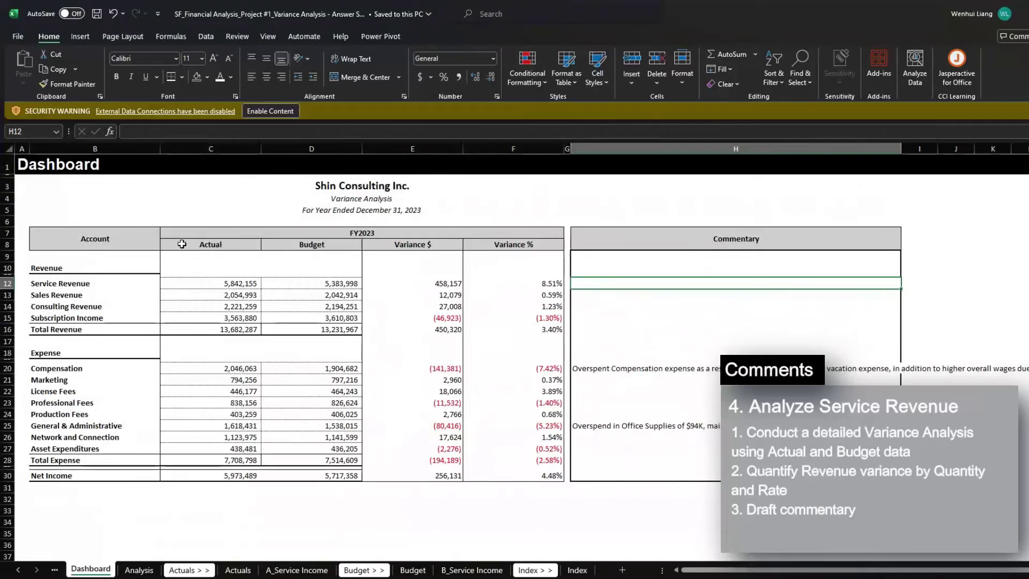
# - Insert a new worksheet before the Actuals > > divider sheet and name it Service Revenue_Analysis
pyautogui.hotkey('ctrl', 'pagedown')
pyautogui.hotkey('ctrl', 'pagedown')
pyautogui.hotkey('ctrl', 'pagedown')
pyautogui.hotkey('shift', 'F11')
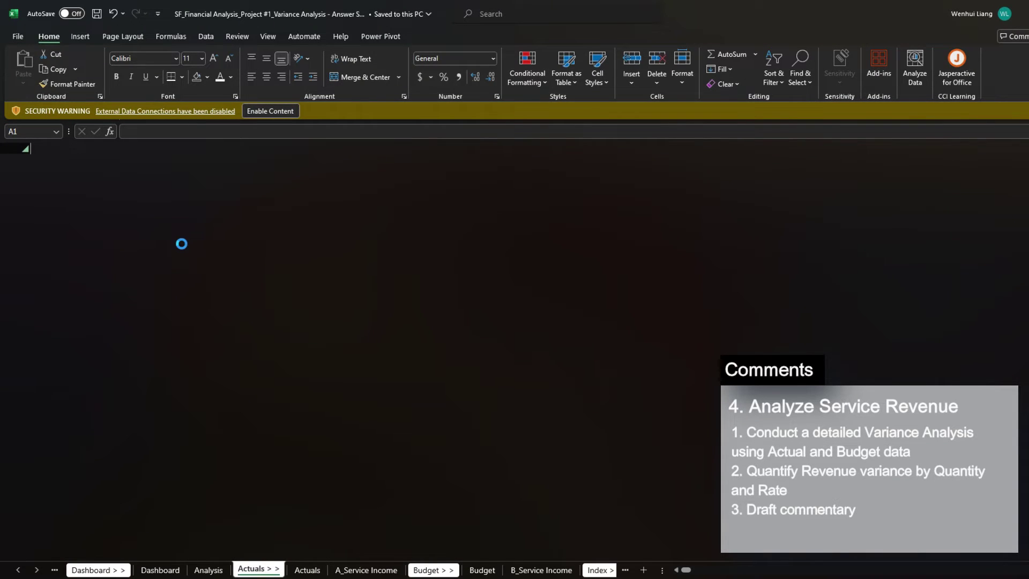
pyautogui.hotkey('alt', 'h')
pyautogui.write('orServi')
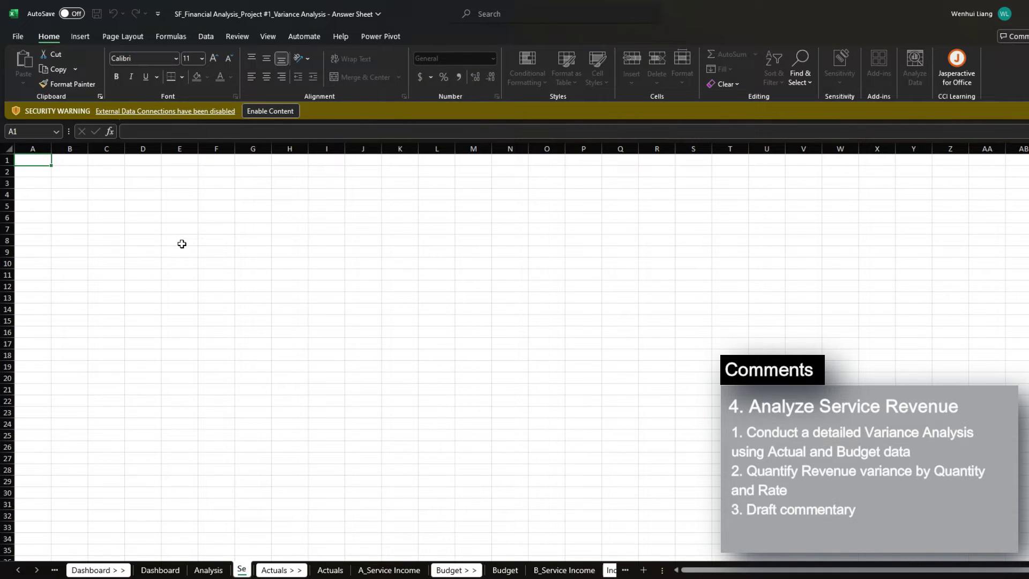
pyautogui.write('ce Revenue')
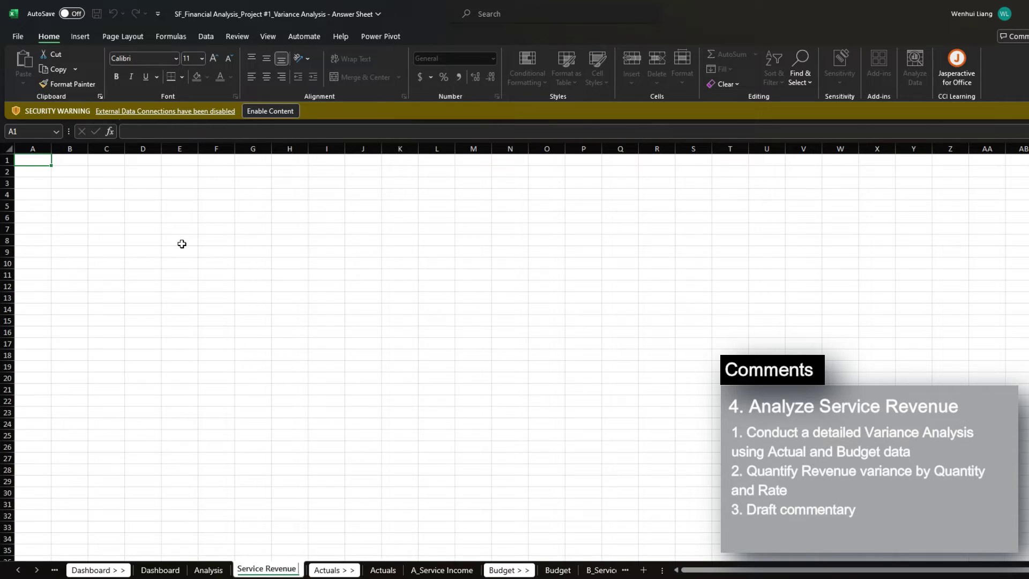
pyautogui.write('_Ana')
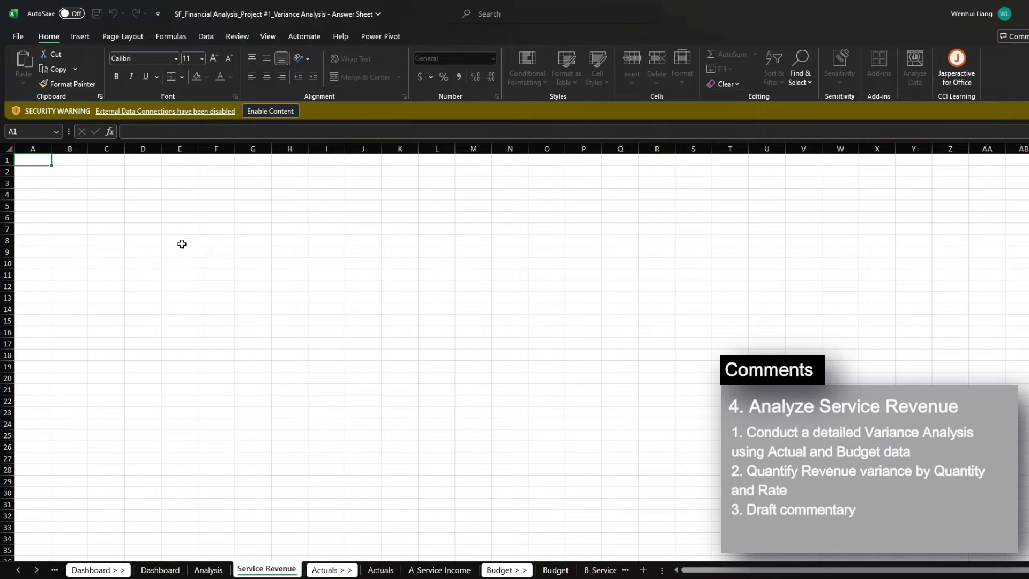
pyautogui.write('lysis')
pyautogui.press('Return')
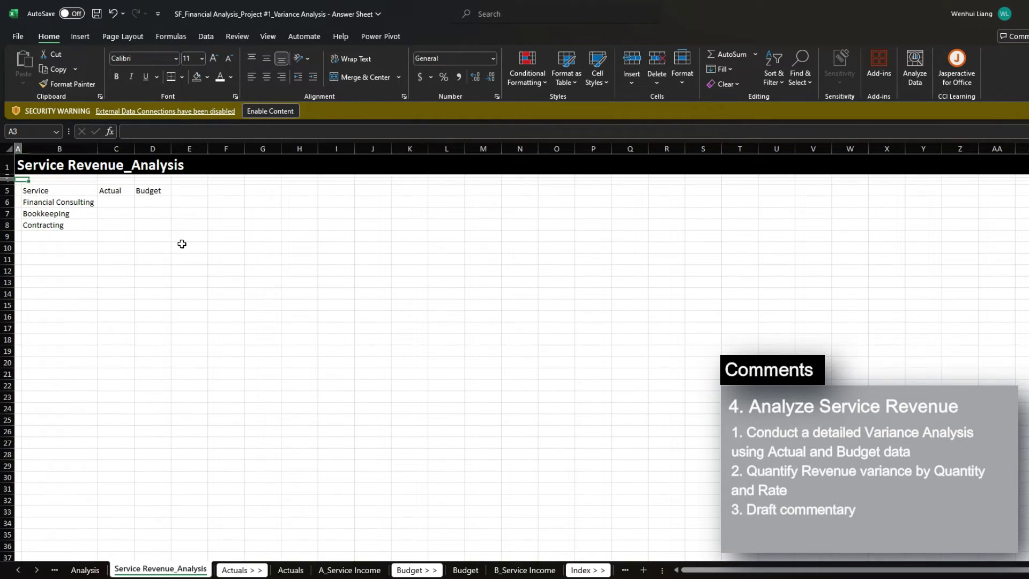
# - Autofit the height of row 3 and format it as a dark grey section bar titled Revenue
pyautogui.hotkey('alt', 'h')
pyautogui.press('o')
pyautogui.press('a')
pyautogui.hotkey('shift', 'space')
pyautogui.hotkey('alt', 'h')
pyautogui.press('h')
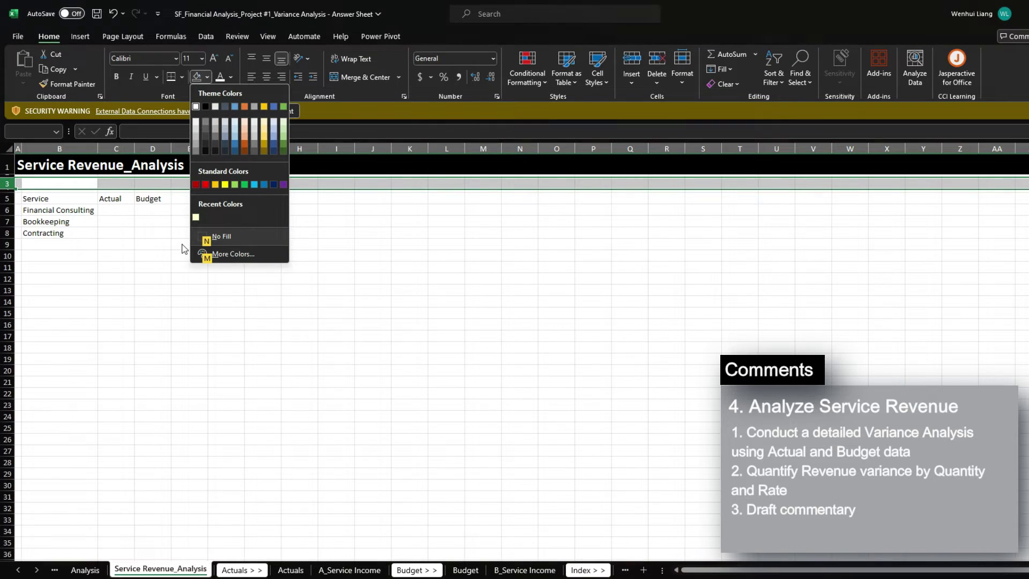
pyautogui.press('Right')
pyautogui.press('Down')
pyautogui.press('Down')
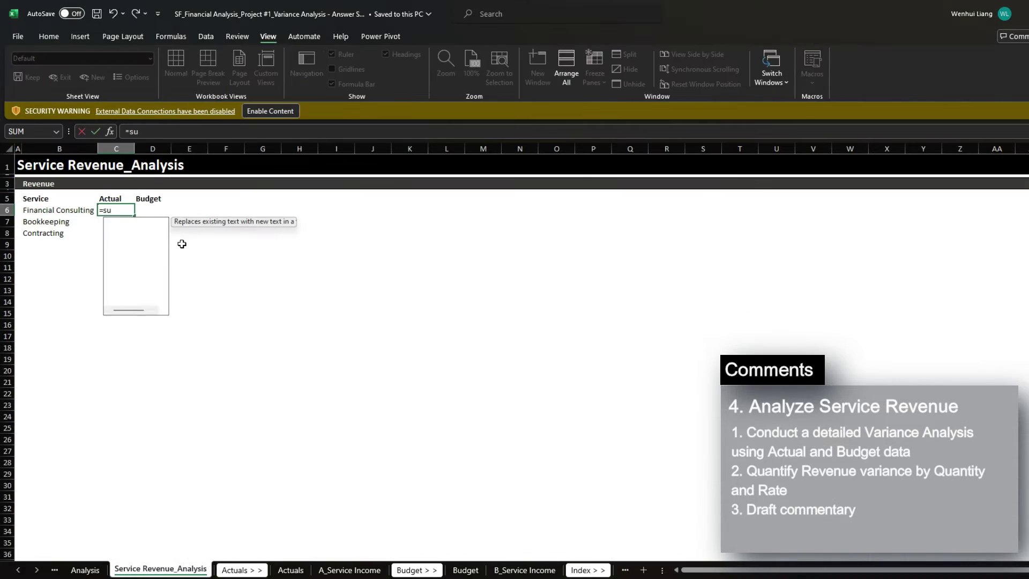
# - Enter =SUMIFS('A_Service Income'!$E:$E,'A_Service Income'!$D:$D,$B6) as the Actual revenue for Financial Consulting in C6
pyautogui.write('mifs(')
pyautogui.hotkey('ctrl', 'pagedown')
pyautogui.hotkey('ctrl', 'pagedown')
pyautogui.hotkey('ctrl', 'pagedown')
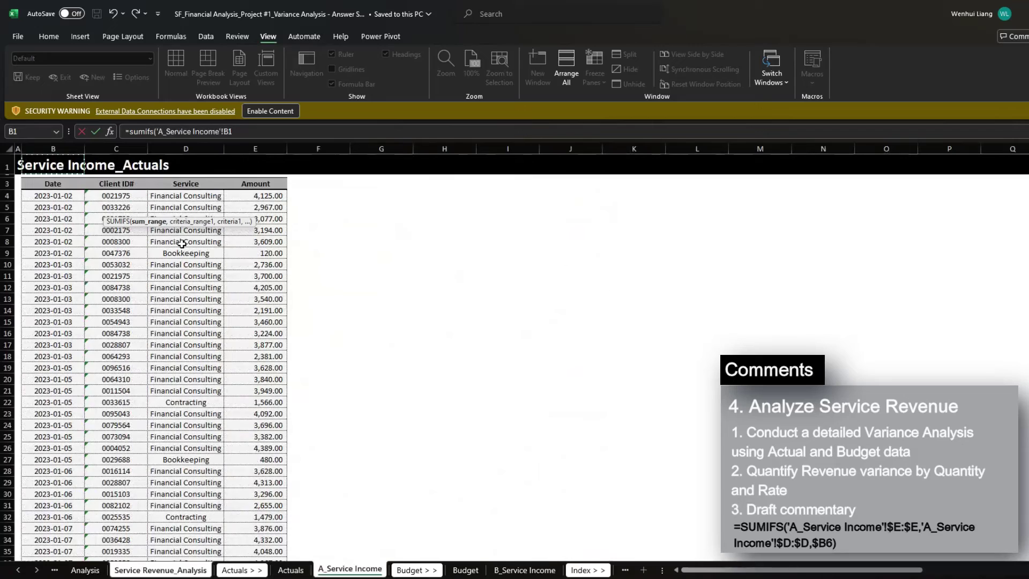
pyautogui.press('Right')
pyautogui.hotkey('ctrl', 'space')
pyautogui.press('F4')
pyautogui.write(',')
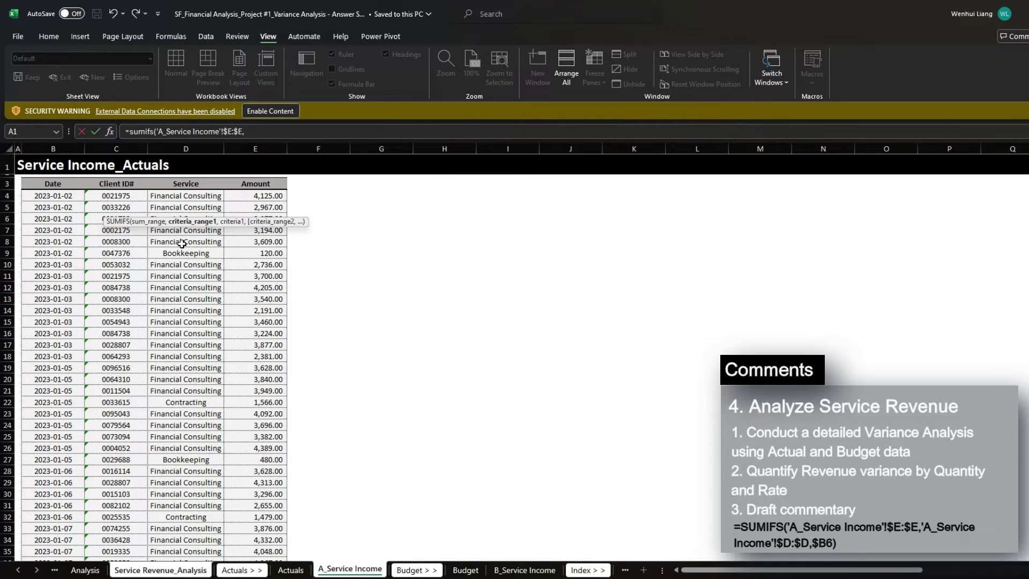
pyautogui.press('Left')
pyautogui.hotkey('ctrl', 'space')
pyautogui.press('F4')
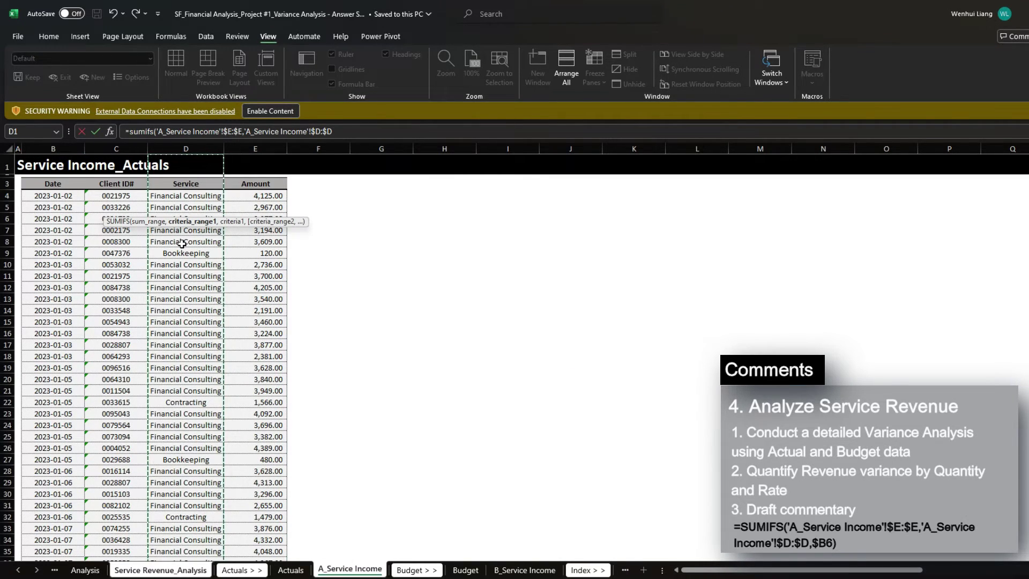
pyautogui.write(',0')
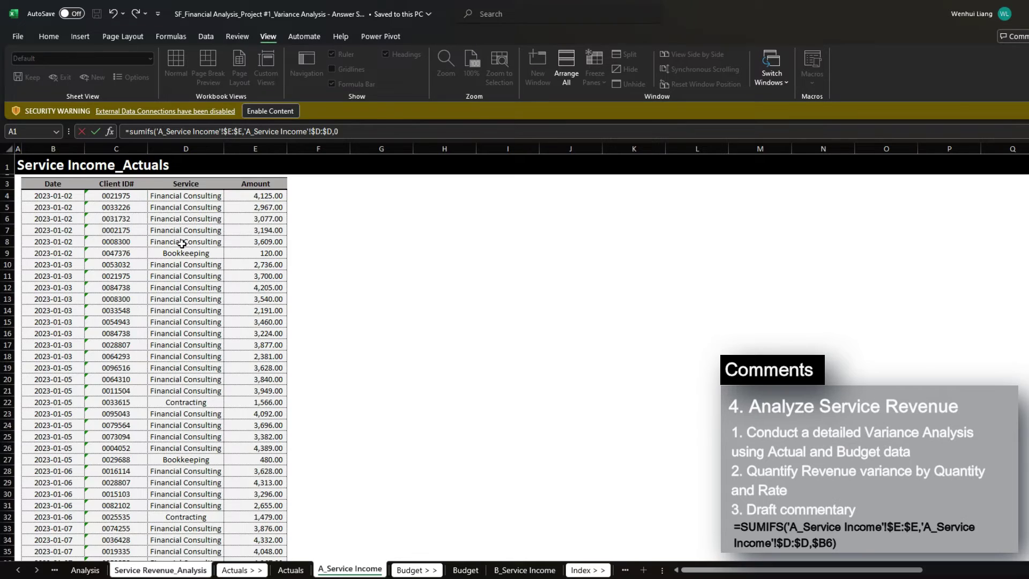
pyautogui.press('Return')
pyautogui.press('F2')
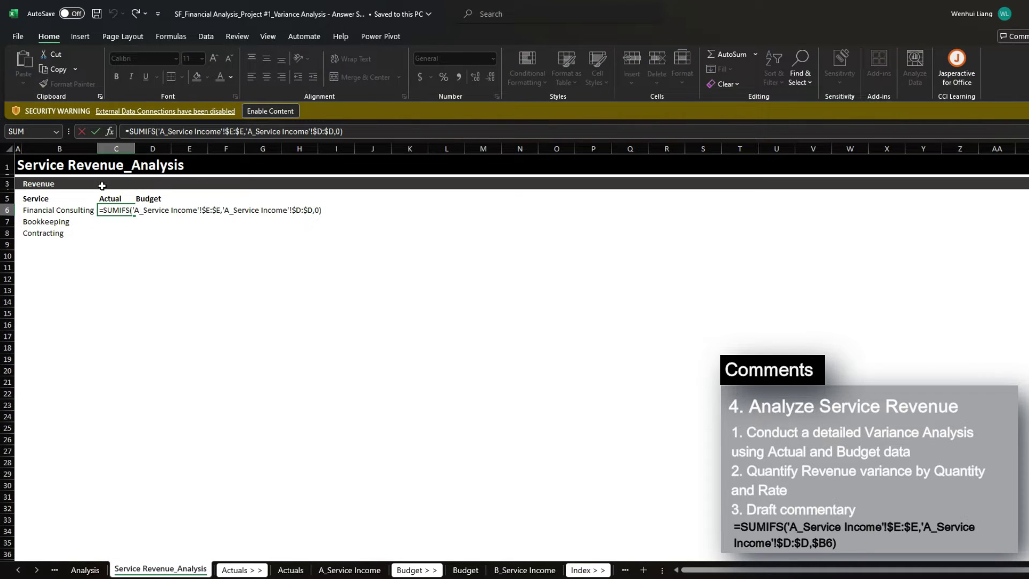
pyautogui.press('Left')
pyautogui.press('BackSpace')
pyautogui.write('$B6')
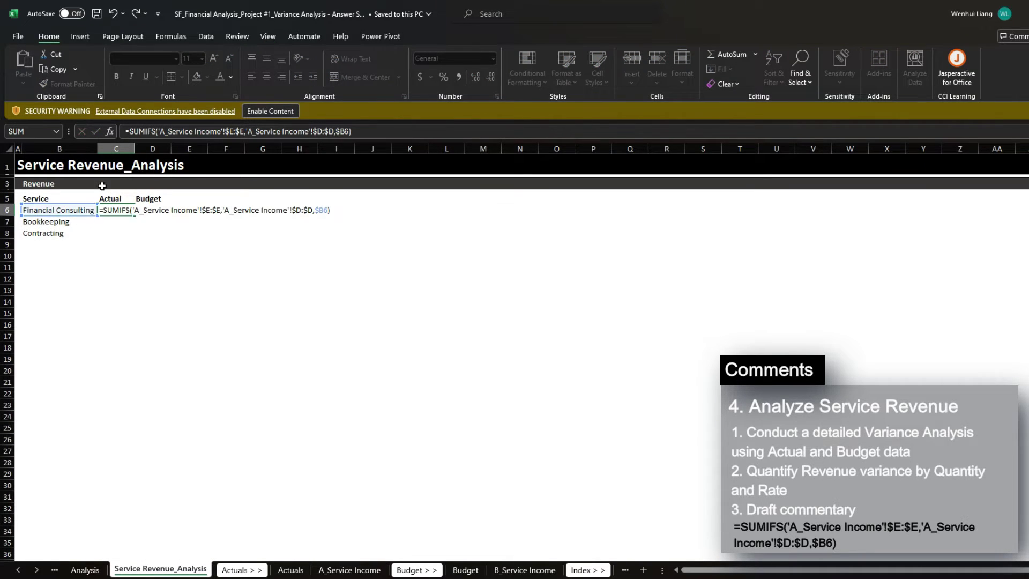
pyautogui.hotkey('ctrl', 'Return')
# - Copy the Actual revenue formula to Bookkeeping and Contracting, format C6:C8 with thousands separators and no decimals, and save the workbook
pyautogui.hotkey('ctrl', 'c')
pyautogui.hotkey('shift', 'Down')
pyautogui.hotkey('shift', 'Down')
pyautogui.hotkey('ctrl', 'v')
pyautogui.press('h')
pyautogui.press('k')
pyautogui.hotkey('alt', 'h')
pyautogui.press('9')
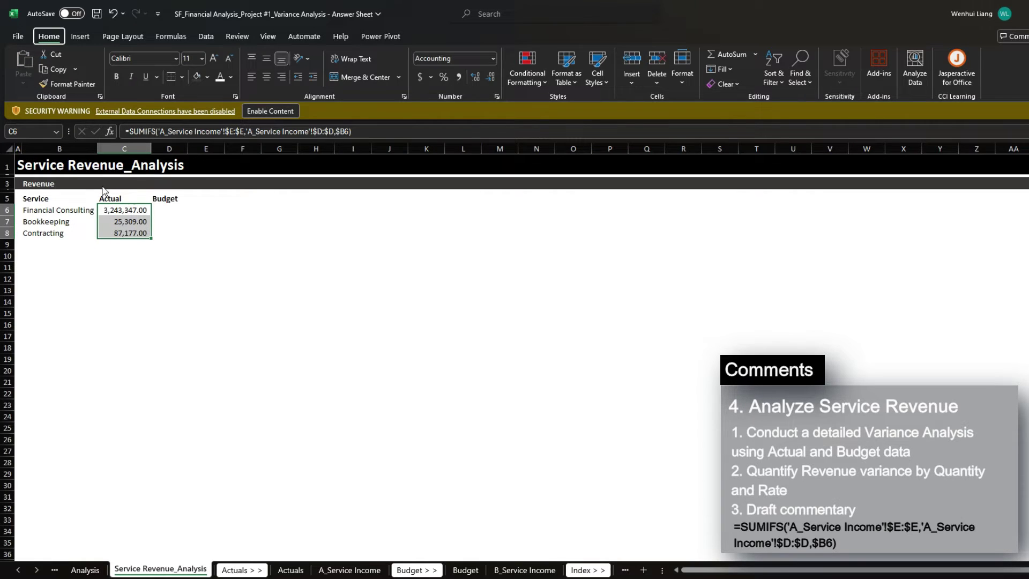
pyautogui.hotkey('alt', 'h')
pyautogui.press('9')
pyautogui.hotkey('ctrl', 's')
pyautogui.press('Left')
pyautogui.press('Right')
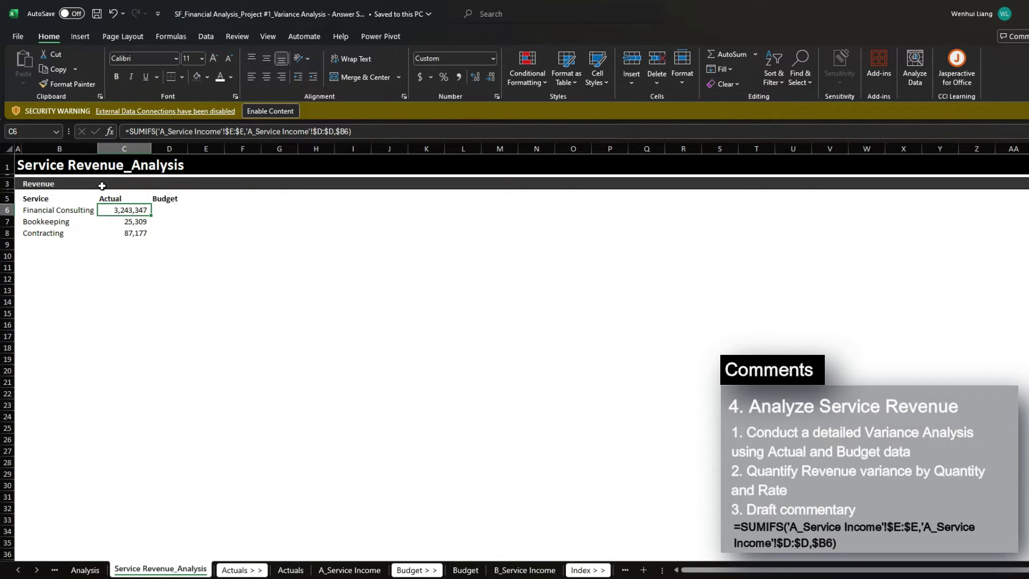
# - Fill Budget cells D6:D8 with =SUMIFS('B_Service Income'!$R$22:$R$24,'B_Service Income'!$C$22:$C$24,$B6) and save the workbook
pyautogui.press('Right')
pyautogui.write('=sumifs(')
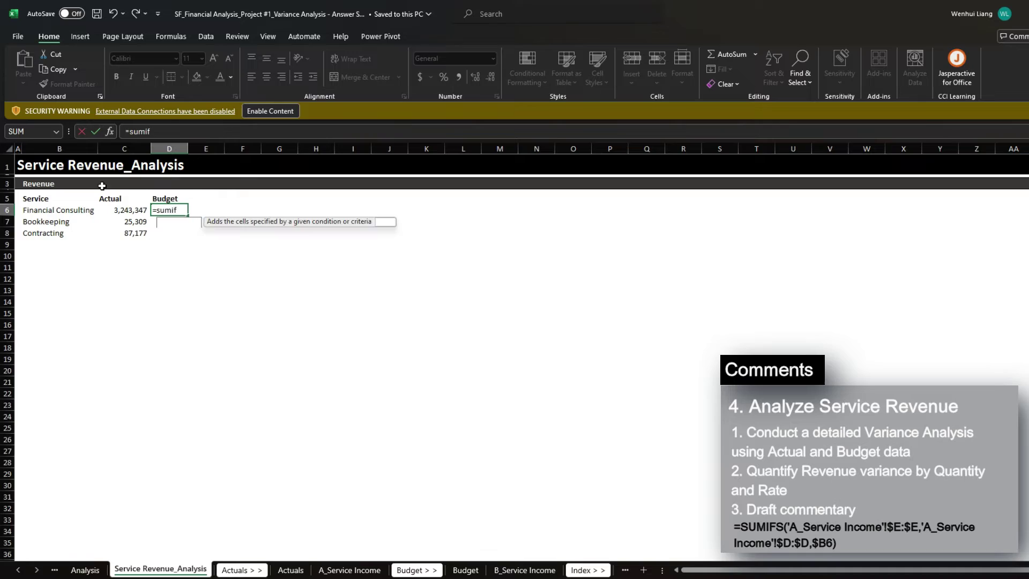
pyautogui.hotkey('ctrl', 'pagedown')
pyautogui.hotkey('ctrl', 'pagedown')
pyautogui.hotkey('ctrl', 'pagedown')
pyautogui.hotkey('ctrl', 'pagedown')
pyautogui.hotkey('ctrl', 'pagedown')
pyautogui.hotkey('ctrl', 'pagedown')
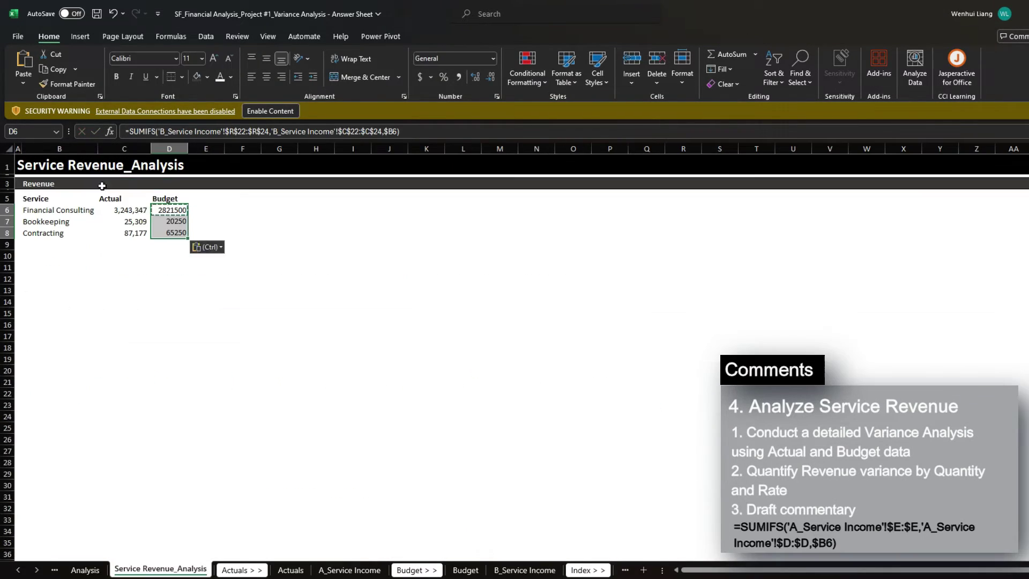
pyautogui.hotkey('ctrl', 's')
# - Add a Difference column in E with =C6-D6, fill it down for all three services and save the workbook
pyautogui.press('Up')
pyautogui.press('Right')
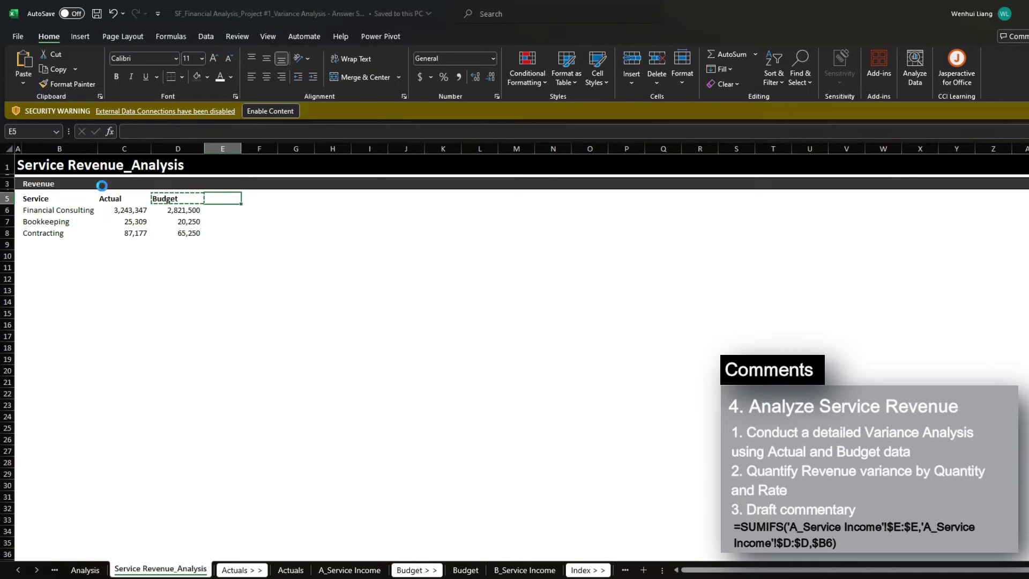
pyautogui.write('Difference')
pyautogui.press('Return')
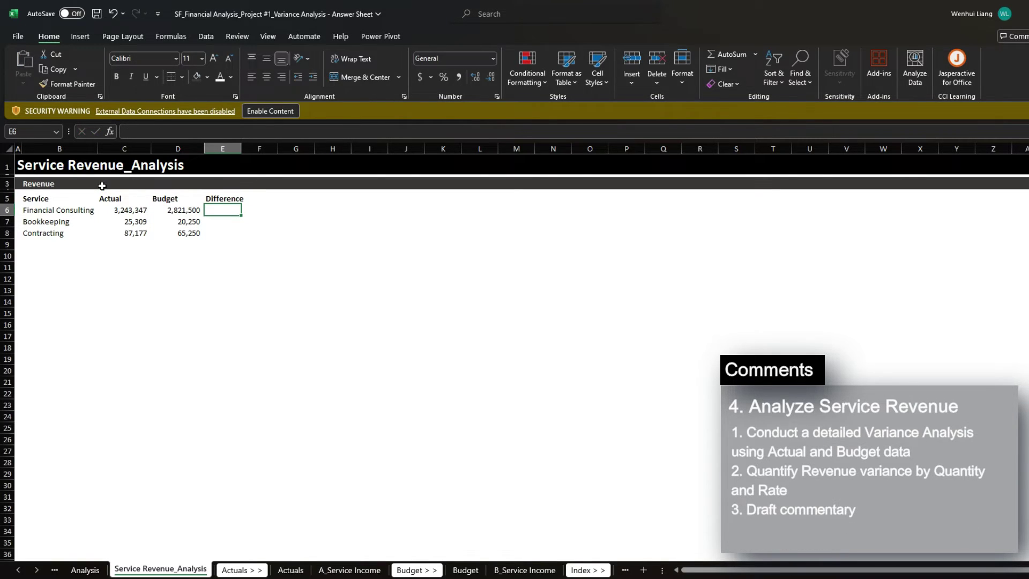
pyautogui.write('=C6-D6')
pyautogui.press('Return')
pyautogui.press('Up')
pyautogui.hotkey('shift', 'Down')
pyautogui.hotkey('shift', 'Down')
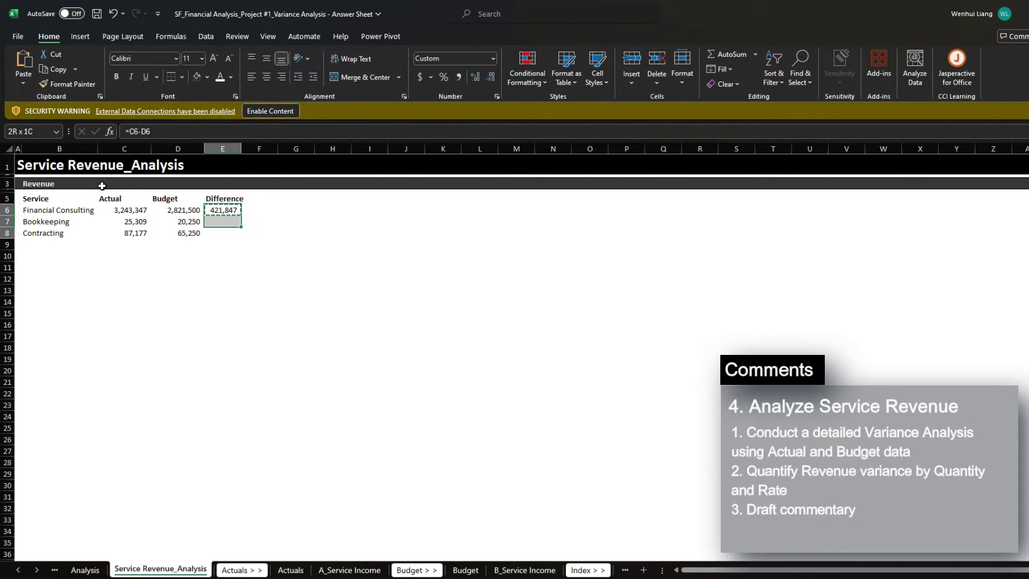
pyautogui.hotkey('ctrl', 'd')
pyautogui.hotkey('ctrl', 's')
# - Format the table header B5:E5 with centred text, light grey fill and horizontal borders
pyautogui.press('Up')
pyautogui.press('Left')
pyautogui.press('Left')
pyautogui.press('Left')
pyautogui.hotkey('ctrl', 'shift', 'Right')
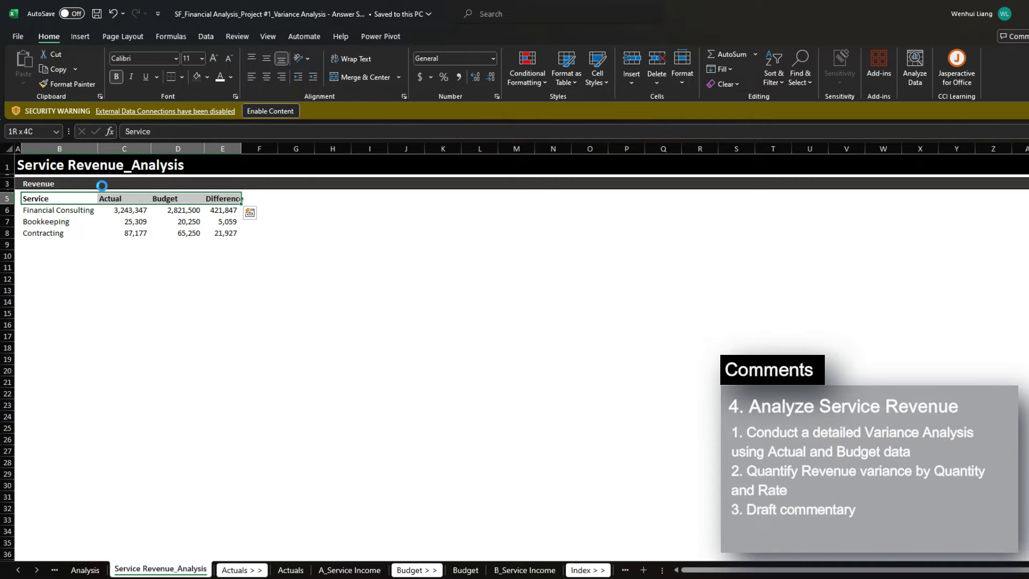
pyautogui.press('Up')
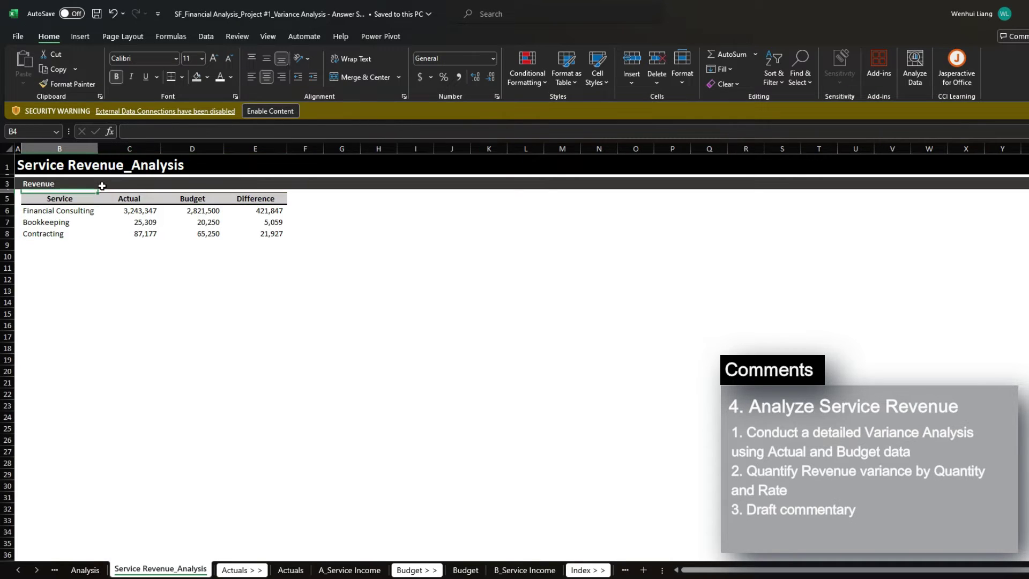
# - Copy the Revenue section bar to row 10 and retitle the copy Quantity
pyautogui.press('Up')
pyautogui.hotkey('shift', 'space')
pyautogui.hotkey('ctrl', 'c')
pyautogui.press('Down')
pyautogui.press('Down')
pyautogui.press('Down')
pyautogui.press('Down')
pyautogui.press('Down')
pyautogui.press('Down')
pyautogui.press('Down')
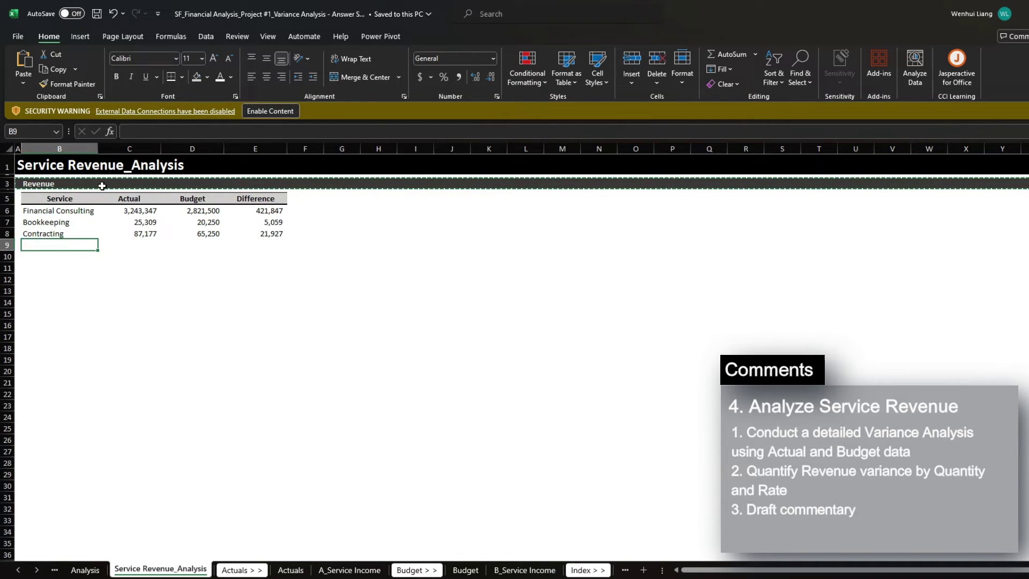
pyautogui.press('Home')
pyautogui.hotkey('ctrl', 'v')
pyautogui.press('Right')
pyautogui.write('Quantity')
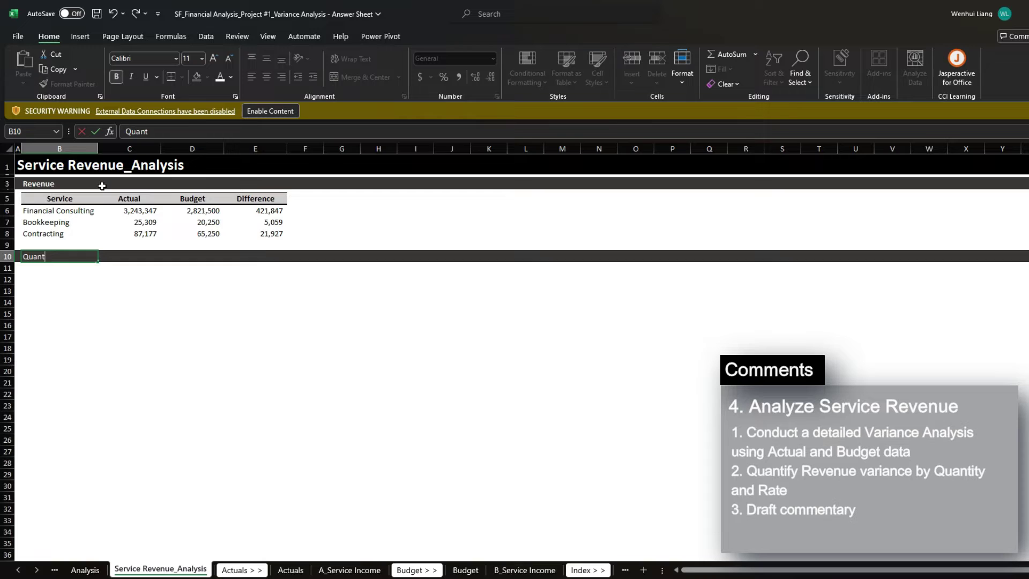
pyautogui.press('Return')
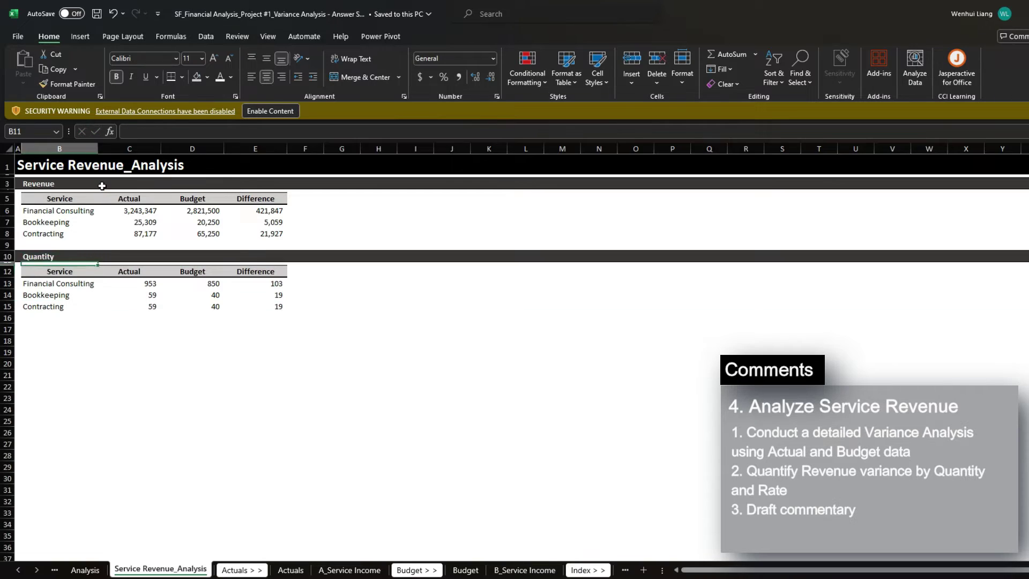
# - Copy the whole Quantity section, including its table, to row 17 and retitle the copy Rate
pyautogui.hotkey('shift', 'space')
pyautogui.hotkey('shift', 'Up')
pyautogui.hotkey('shift', 'Down')
pyautogui.hotkey('shift', 'Down')
pyautogui.hotkey('shift', 'Down')
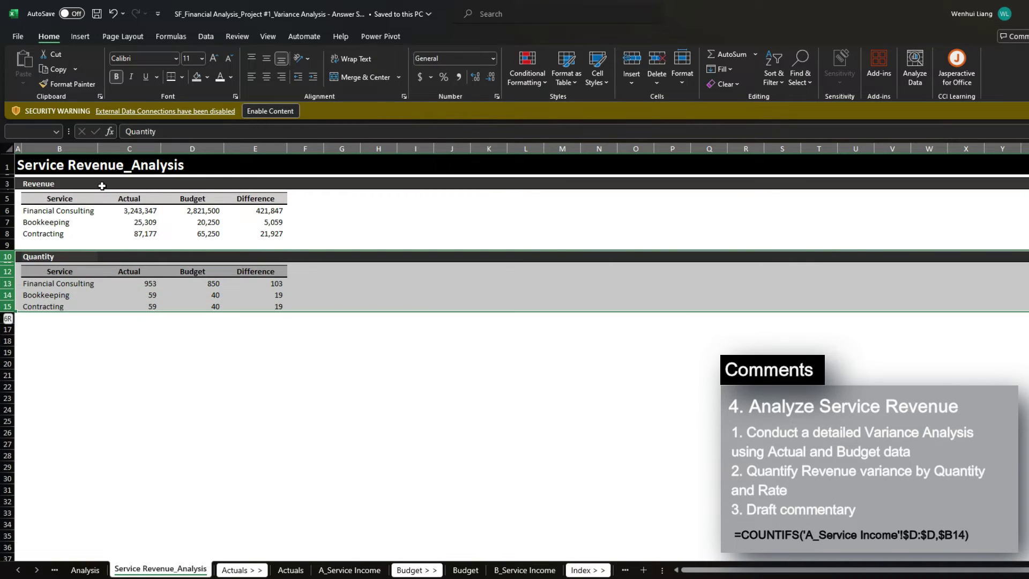
pyautogui.hotkey('ctrl', 'c')
pyautogui.press('Down')
pyautogui.press('Down')
pyautogui.press('Down')
pyautogui.press('Down')
pyautogui.press('Down')
pyautogui.press('Home')
pyautogui.hotkey('ctrl', 'v')
pyautogui.press('Right')
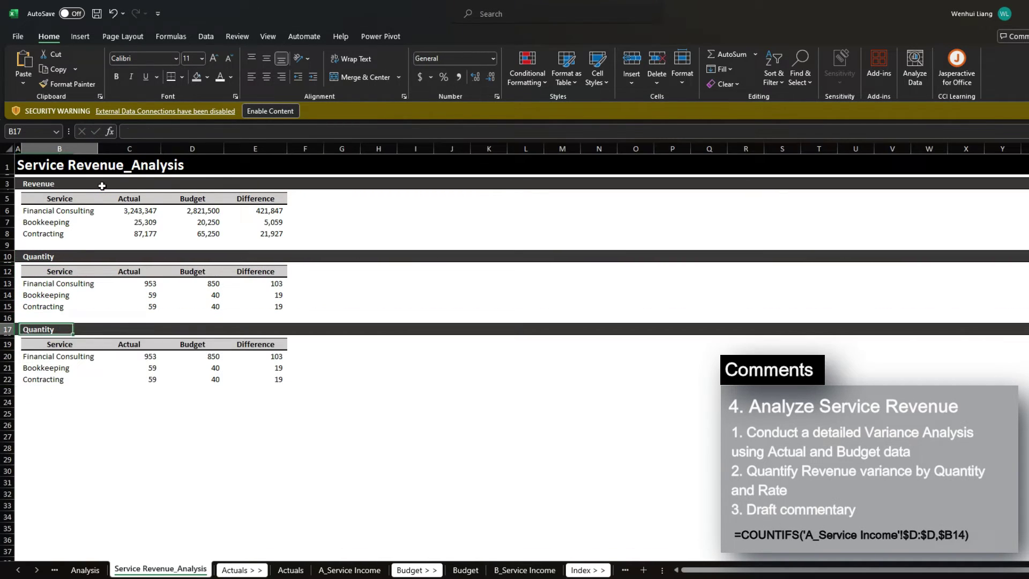
pyautogui.write('Rate')
pyautogui.press('Return')
# - Enter =C6/C13 as the Actual rate for Financial Consulting in C20
pyautogui.press('Down')
pyautogui.press('Down')
pyautogui.press('Right')
pyautogui.write('=')
pyautogui.press('Up')
pyautogui.press('Up')
pyautogui.press('Up')
pyautogui.press('Up')
pyautogui.press('Up')
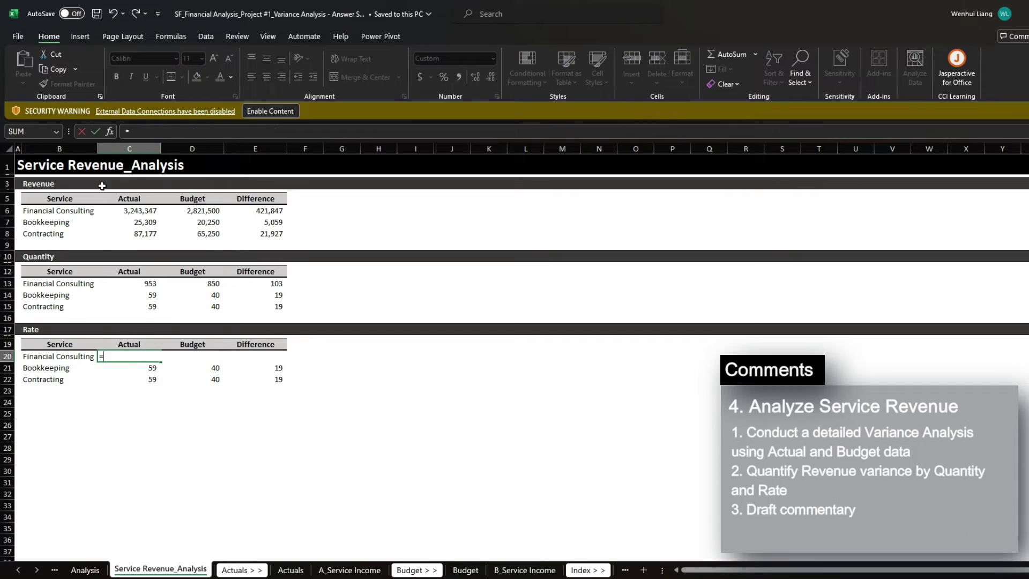
pyautogui.press('Up')
pyautogui.press('Up')
pyautogui.press('Up')
pyautogui.press('Up')
pyautogui.press('Up')
pyautogui.press('Up')
pyautogui.press('Up')
pyautogui.press('Up')
pyautogui.press('Up')
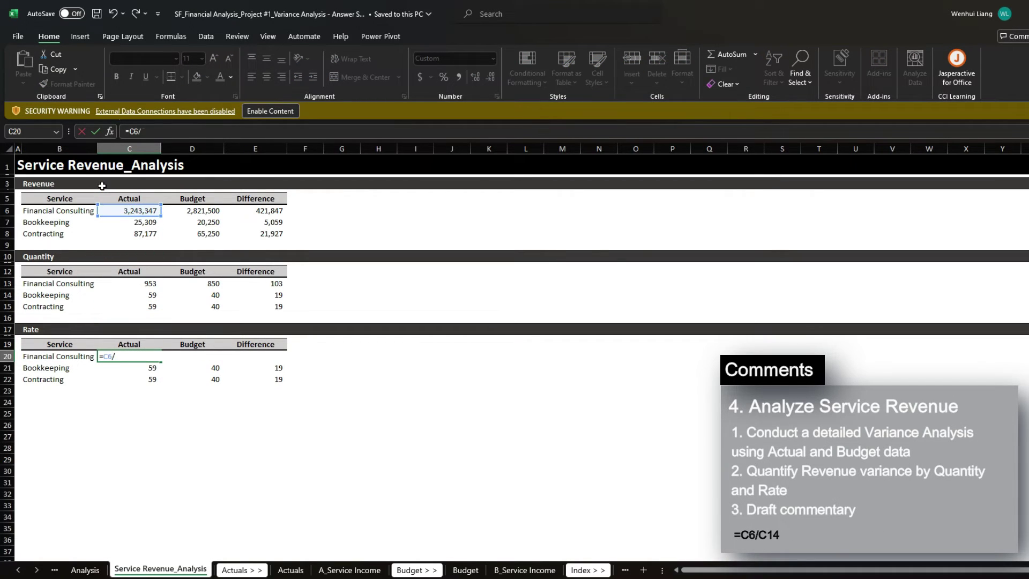
pyautogui.write('/')
pyautogui.press('Down')
pyautogui.press('Down')
pyautogui.press('Down')
pyautogui.press('Down')
pyautogui.press('Down')
pyautogui.press('Down')
pyautogui.press('Down')
pyautogui.press('Down')
pyautogui.press('Down')
pyautogui.press('Up')
pyautogui.press('Up')
pyautogui.press('Return')
pyautogui.press('Up')
# - Copy the Actual rate formula to the Bookkeeping and Contracting rows of the Rate table and save the workbook
pyautogui.hotkey('ctrl', 'c')
pyautogui.hotkey('shift', 'Down')
pyautogui.hotkey('shift', 'Down')
pyautogui.hotkey('ctrl', 'v')
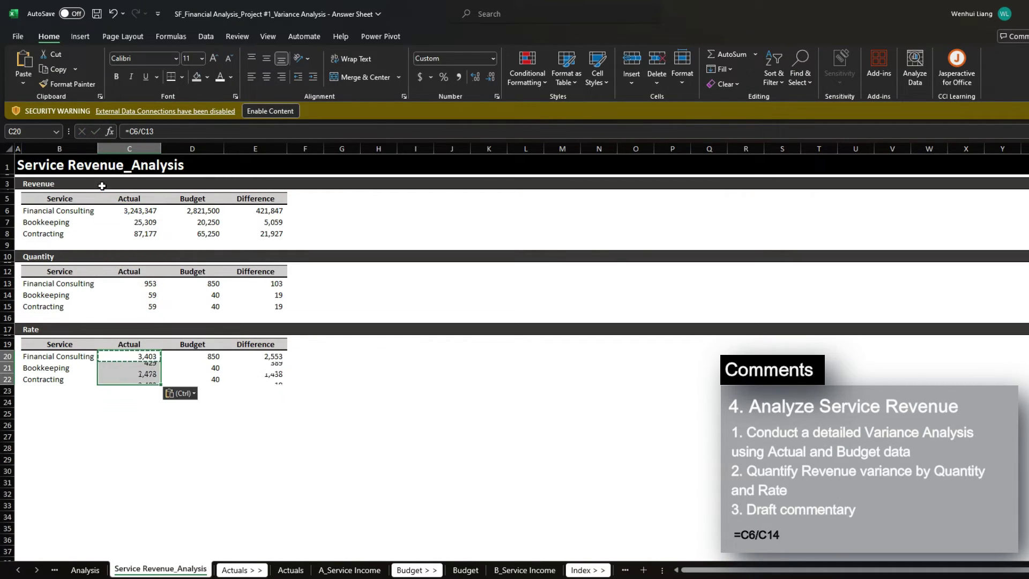
pyautogui.press('Escape')
pyautogui.hotkey('ctrl', 's')
# - Check the cell references of the Actual rate formulas in C20:C22 and view the Budget formula for Financial Consulting in D20
pyautogui.press('Down')
pyautogui.press('Down')
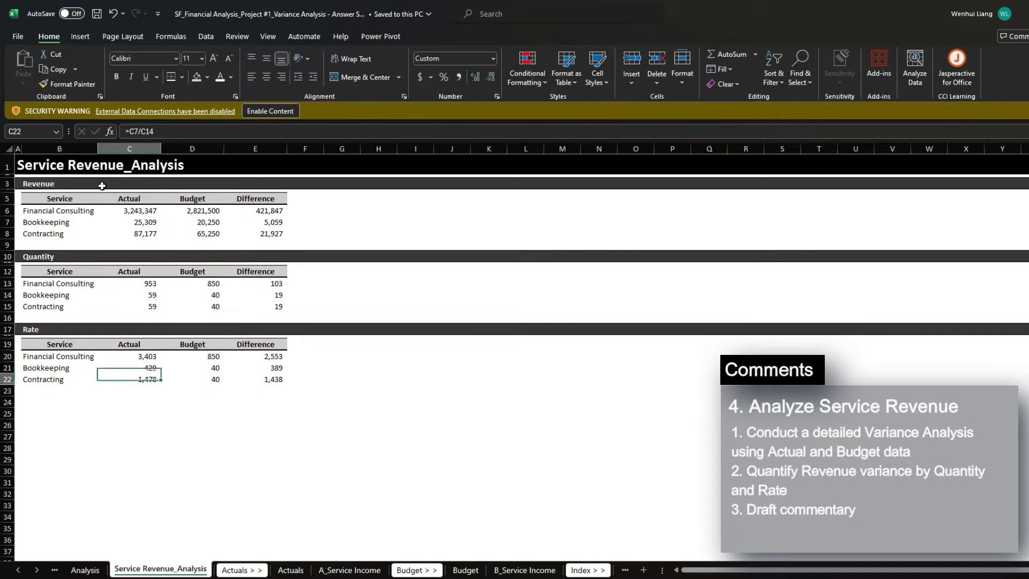
pyautogui.press('F2')
pyautogui.press('Escape')
pyautogui.press('Up')
pyautogui.press('F2')
pyautogui.press('Escape')
pyautogui.press('Up')
pyautogui.press('F2')
pyautogui.press('Escape')
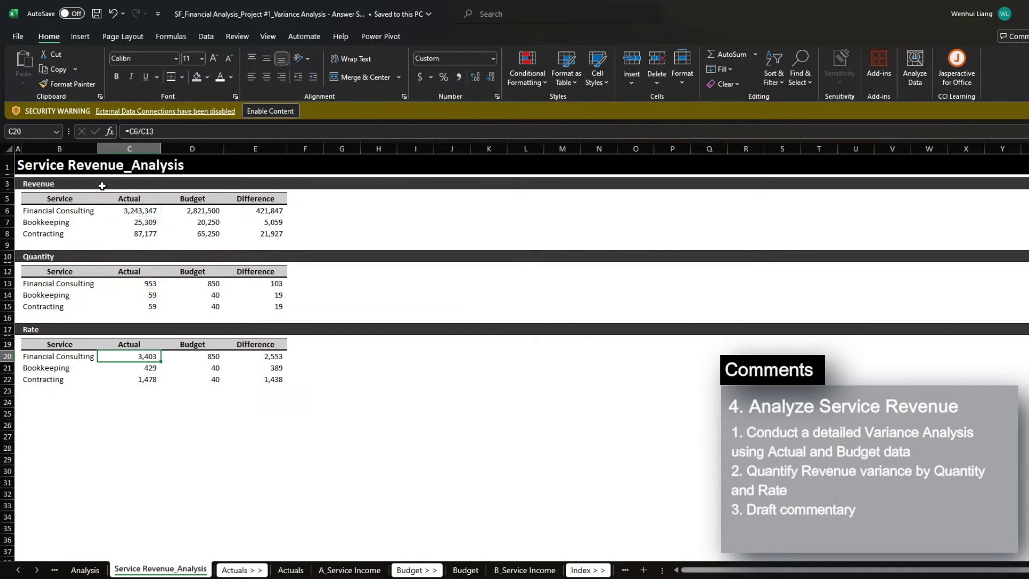
pyautogui.press('Down')
pyautogui.press('F2')
pyautogui.press('Escape')
pyautogui.press('Down')
pyautogui.press('F2')
pyautogui.press('Escape')
pyautogui.press('Up')
pyautogui.press('Right')
pyautogui.press('Right')
pyautogui.press('Left')
pyautogui.press('Up')
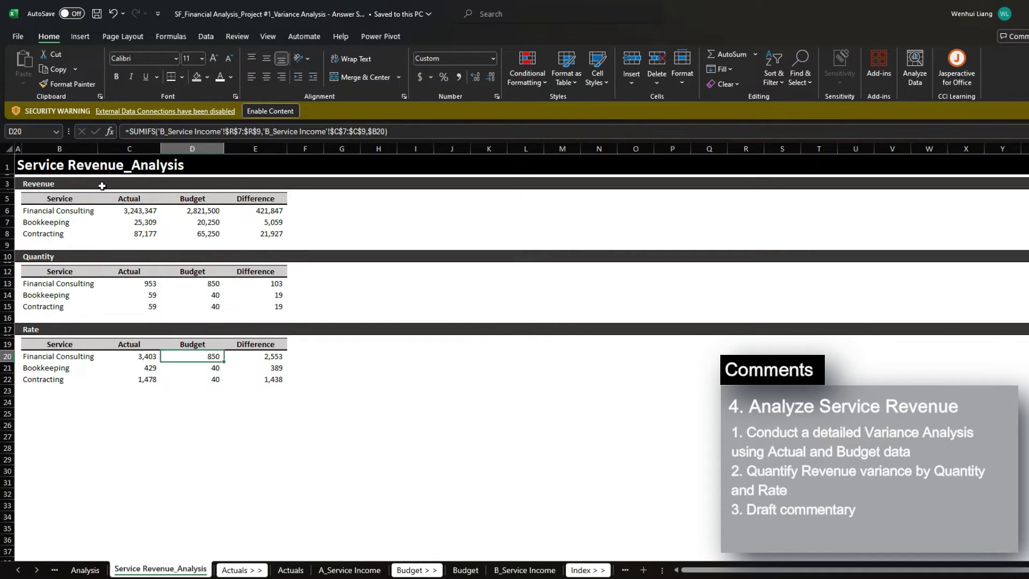
# - Enter =D6/D13 as the Budget rate for Financial Consulting in D20
pyautogui.write('=')
pyautogui.press('Up')
pyautogui.press('Up')
pyautogui.press('Up')
pyautogui.press('Up')
pyautogui.press('Up')
pyautogui.press('Up')
pyautogui.press('Up')
pyautogui.press('Up')
pyautogui.press('Up')
pyautogui.press('Up')
pyautogui.press('Up')
pyautogui.press('Up')
pyautogui.press('Up')
pyautogui.press('Up')
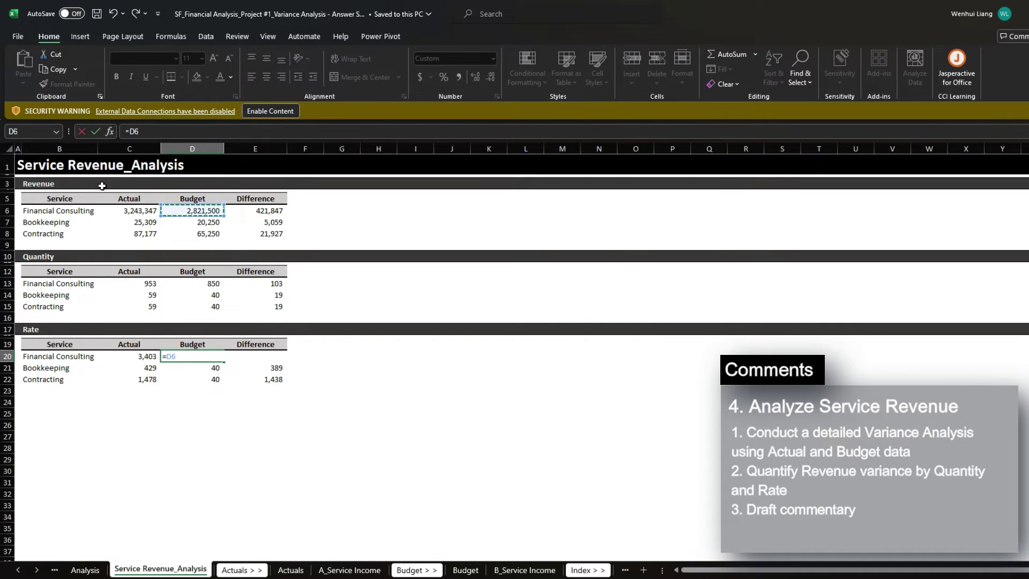
pyautogui.write('/')
pyautogui.press('Up')
pyautogui.press('Up')
pyautogui.press('Up')
pyautogui.press('Up')
pyautogui.press('Up')
pyautogui.press('Up')
pyautogui.press('Up')
pyautogui.press('Up')
pyautogui.press('Down')
pyautogui.press('Return')
# - Copy the Budget rate formula to the Bookkeeping and Contracting rows of the Rate table
pyautogui.press('Up')
pyautogui.hotkey('shift', 'Down')
pyautogui.hotkey('shift', 'Down')
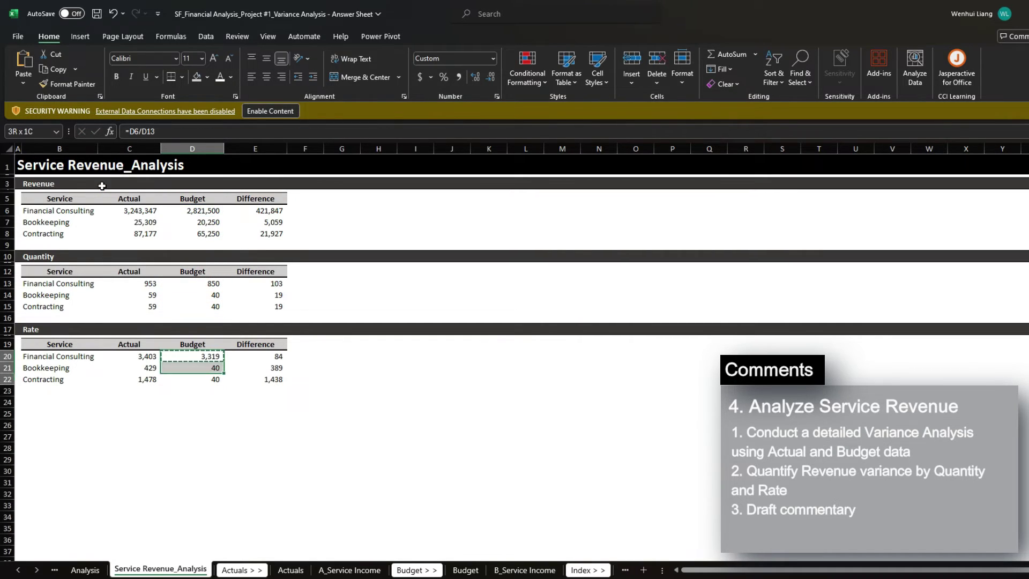
pyautogui.hotkey('ctrl', 'd')
pyautogui.press('Left')
pyautogui.press('Right')
pyautogui.hotkey('shift', 'Down')
pyautogui.hotkey('shift', 'Down')
# - Check the cell references of the Rate table's Difference formulas for Financial Consulting and Bookkeeping
pyautogui.press('F2')
pyautogui.press('Escape')
pyautogui.press('Down')
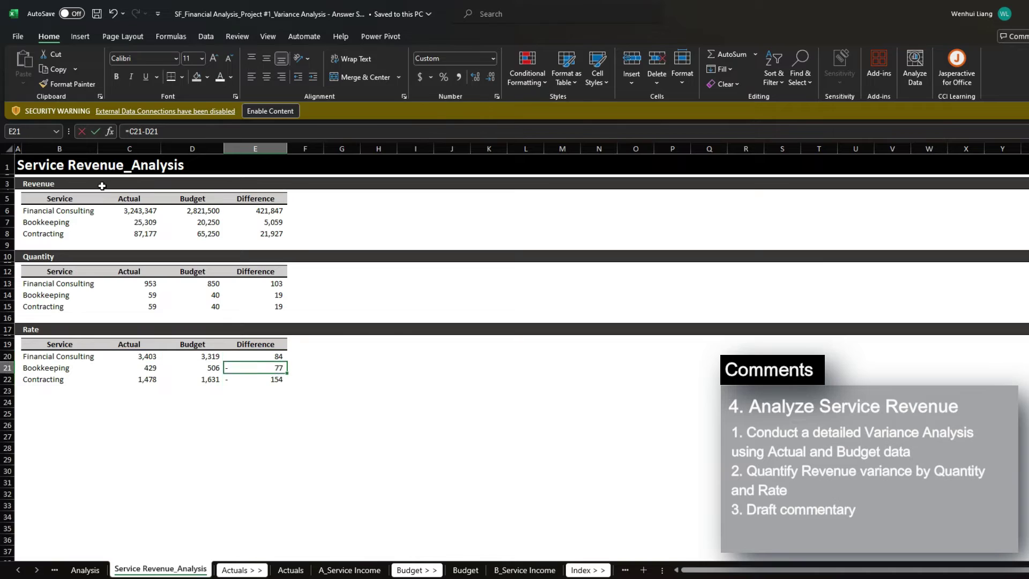
pyautogui.press('F2')
pyautogui.press('Return')
# - Copy the Revenue table's Difference header to G5 and narrow column F into a spacer
pyautogui.press('Up')
pyautogui.press('Up')
pyautogui.press('Up')
pyautogui.press('Left')
pyautogui.press('Left')
pyautogui.press('Left')
pyautogui.press('Up')
pyautogui.press('Up')
pyautogui.press('Up')
pyautogui.press('Up')
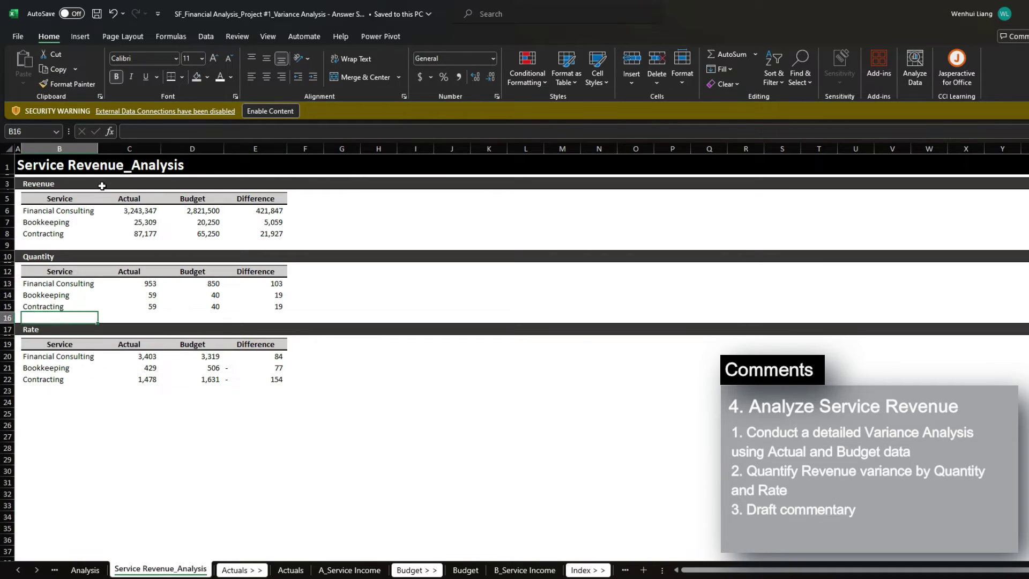
pyautogui.press('Up')
pyautogui.press('Up')
pyautogui.press('Up')
pyautogui.press('Up')
pyautogui.press('Up')
pyautogui.press('Up')
pyautogui.press('Up')
pyautogui.press('Up')
pyautogui.press('Up')
pyautogui.press('Up')
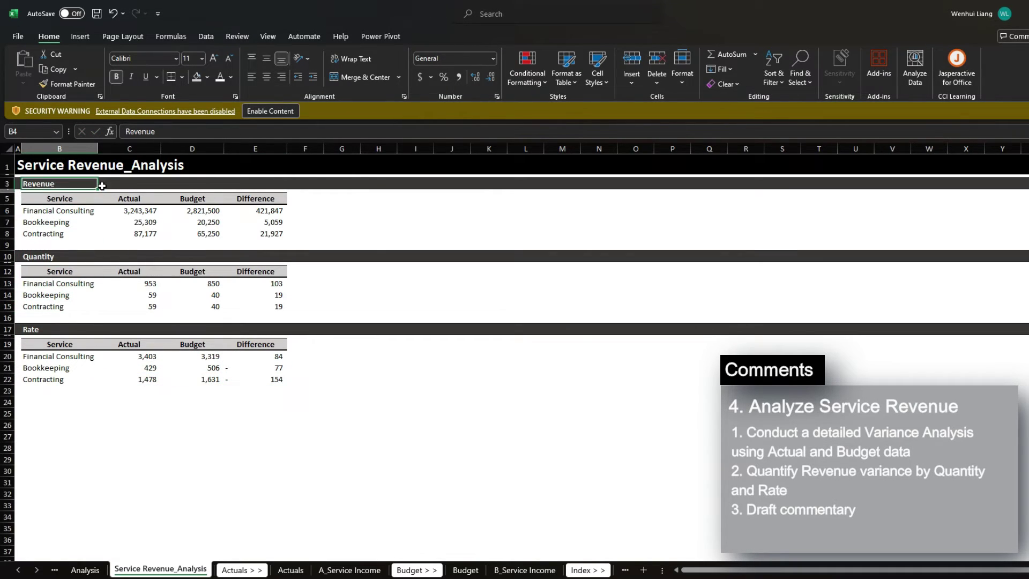
pyautogui.press('Down')
pyautogui.press('Right')
pyautogui.press('Right')
pyautogui.press('Right')
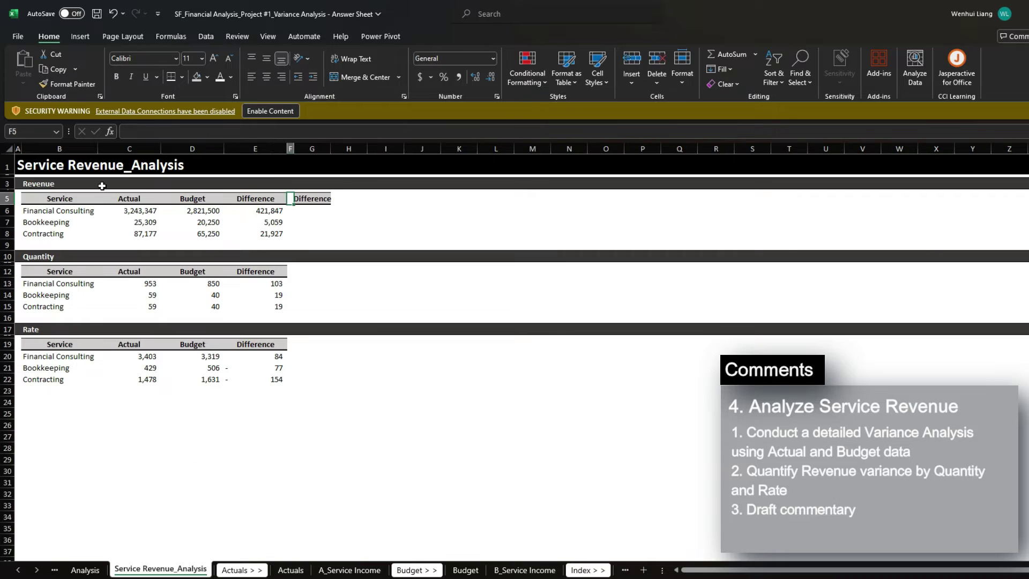
# - Retitle the header in G5 as Quantity Variance and autofit column G to it
pyautogui.press('Right')
pyautogui.hotkey('alt', 'h')
pyautogui.press('o')
pyautogui.press('i')
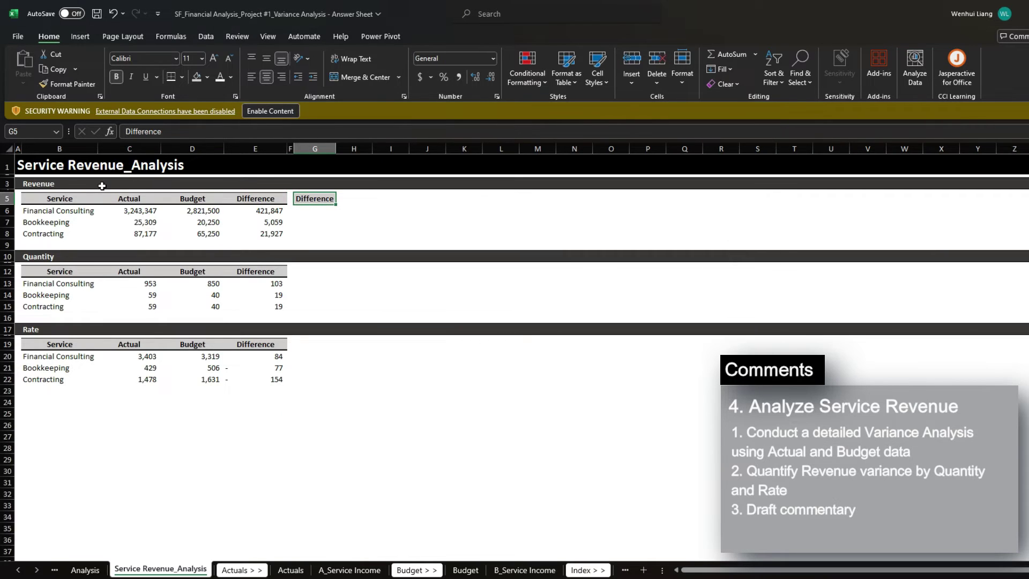
pyautogui.press('Right')
pyautogui.press('Left')
pyautogui.press('F2')
pyautogui.write('Quantity Variance')
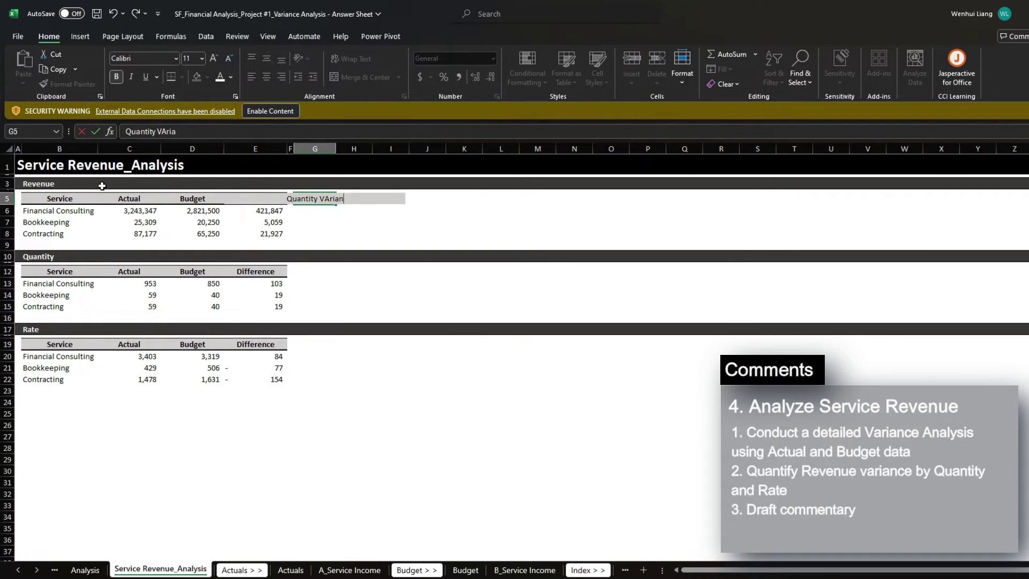
pyautogui.hotkey('ctrl', 'Return')
pyautogui.hotkey('alt', 'h')
pyautogui.press('o')
pyautogui.press('i')
# - Add a Rate Variance header in H5 with the same header formatting as G5 and autofit column H
pyautogui.press('Right')
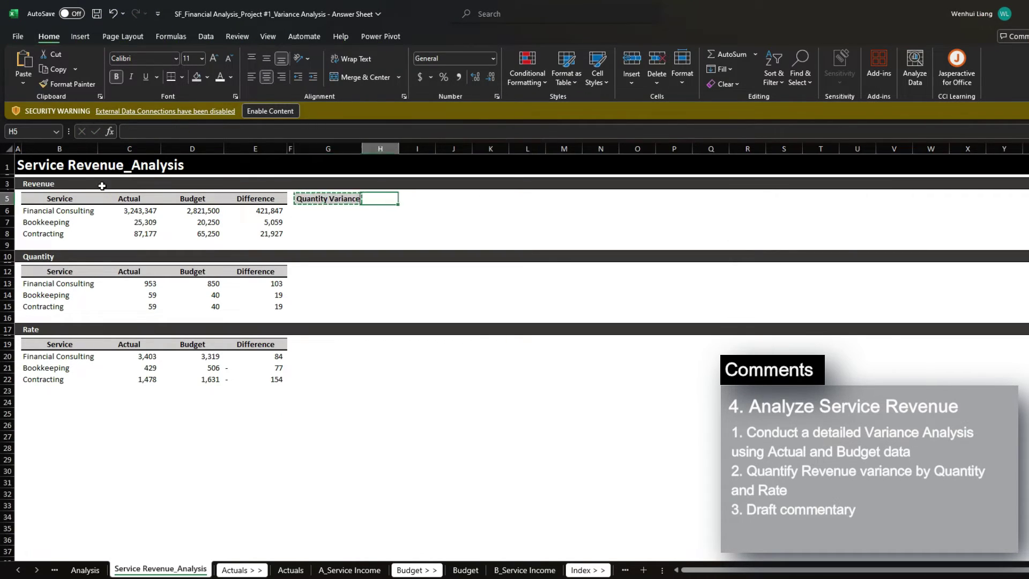
pyautogui.write('Rate Variance')
pyautogui.press('Return')
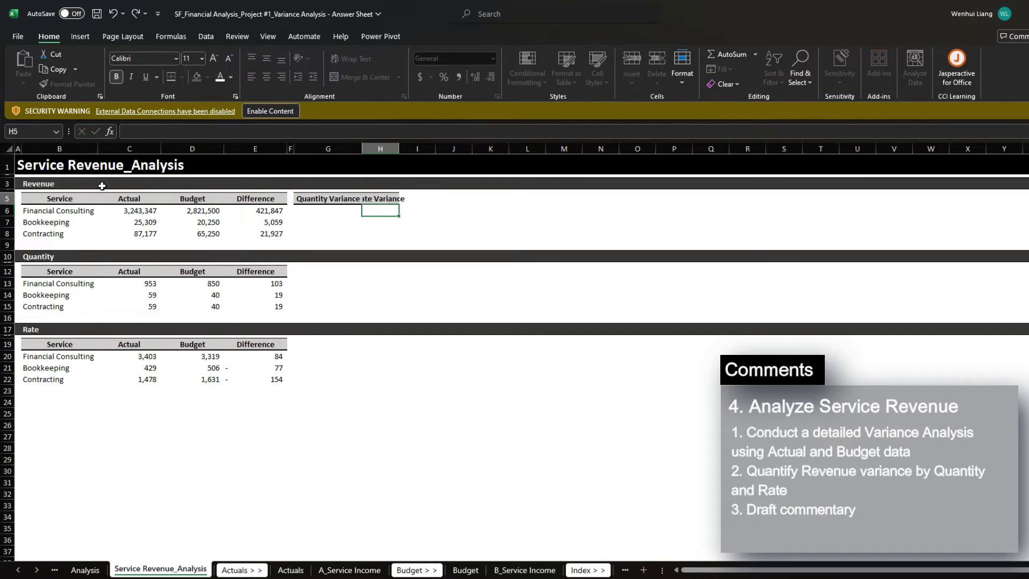
pyautogui.press('Up')
pyautogui.hotkey('alt', 'h')
pyautogui.write('oiu')
# - Save the workbook and apply the Quantity Variance column's width to the Rate Variance column
pyautogui.hotkey('ctrl', 's')
pyautogui.hotkey('ctrl', 'z')
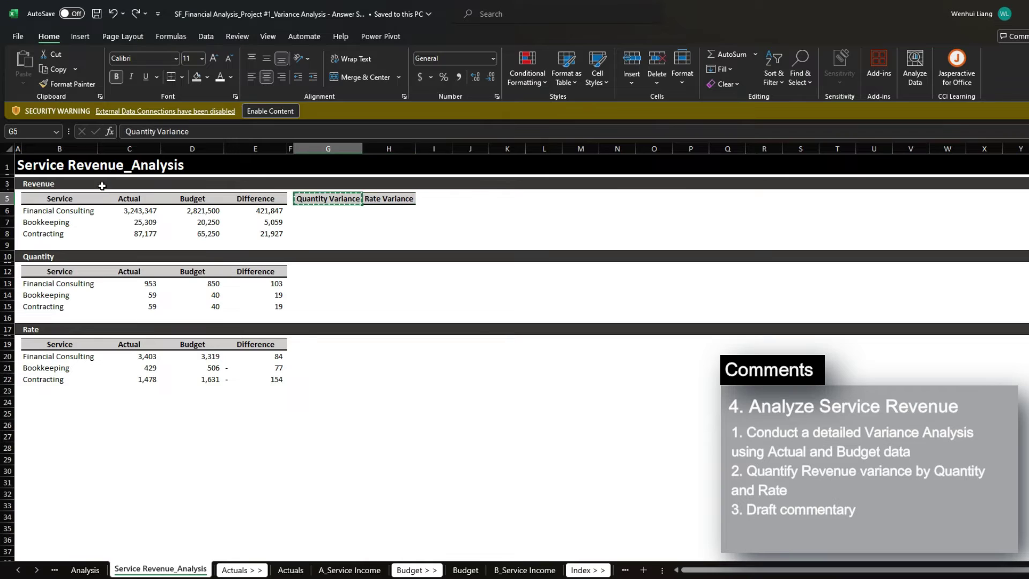
pyautogui.hotkey('ctrl', 'c')
pyautogui.press('Right')
pyautogui.hotkey('ctrl', 'alt', 'v')
pyautogui.press('w')
pyautogui.press('Return')
pyautogui.press('Right')
pyautogui.press('Escape')
pyautogui.press('Left')
pyautogui.press('Down')
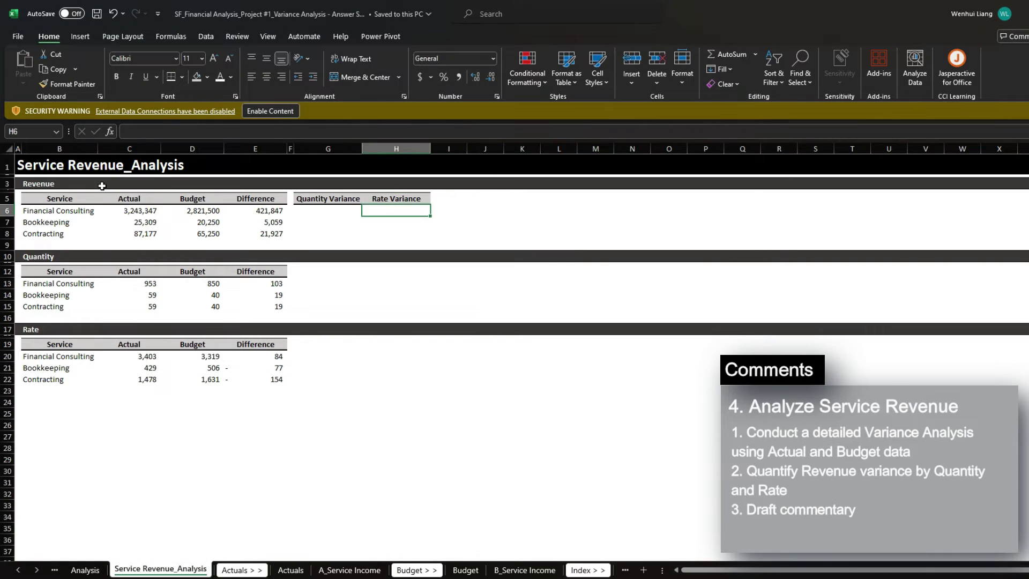
# - Enter =(C13-D13)*C20 as the Quantity Variance for Financial Consulting in G6
pyautogui.press('Left')
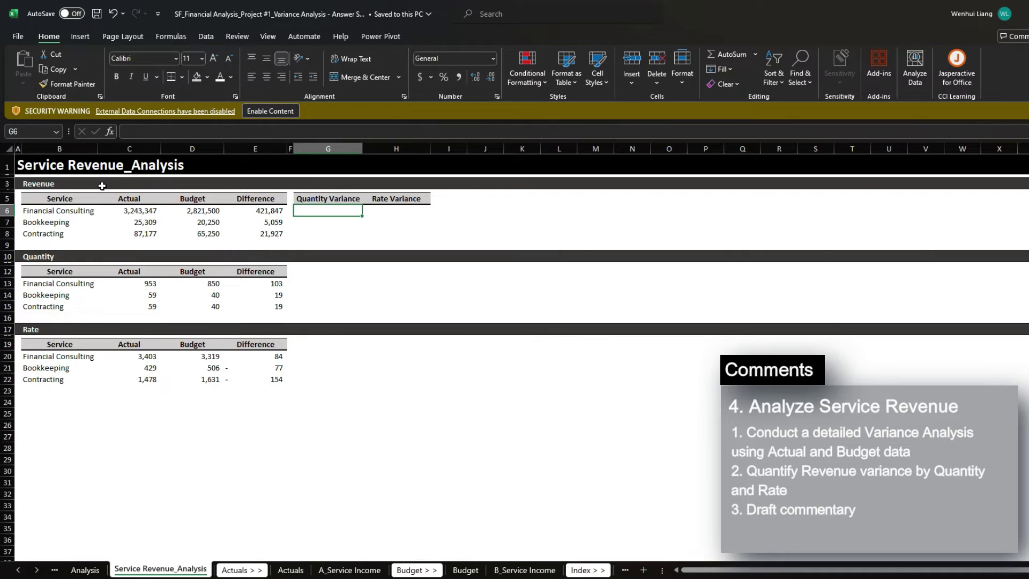
pyautogui.write('=')
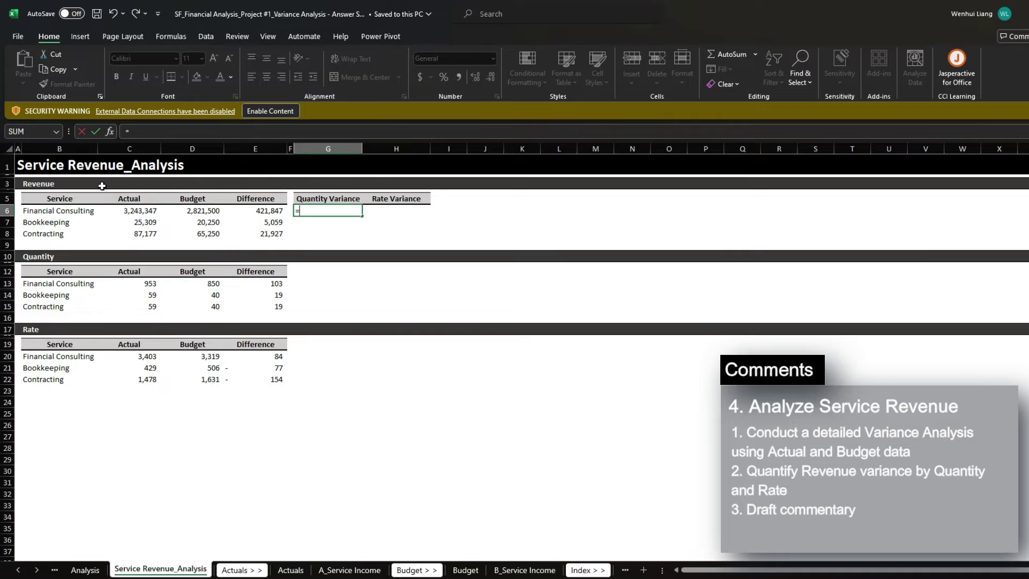
pyautogui.write('(')
pyautogui.press('Left')
pyautogui.press('Down')
pyautogui.press('Left')
pyautogui.press('Down')
pyautogui.press('Left')
pyautogui.press('Left')
pyautogui.press('Down')
pyautogui.press('Down')
pyautogui.press('Down')
pyautogui.press('Down')
pyautogui.press('Down')
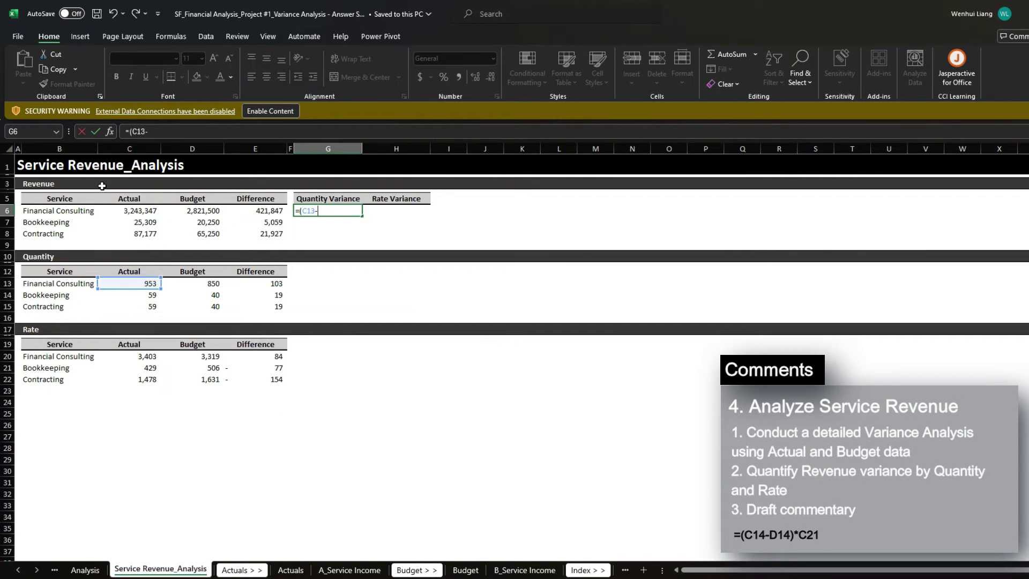
pyautogui.press('Left')
pyautogui.press('Left')
pyautogui.press('Down')
pyautogui.press('Down')
pyautogui.press('Down')
pyautogui.press('Down')
pyautogui.press('Down')
pyautogui.press('Down')
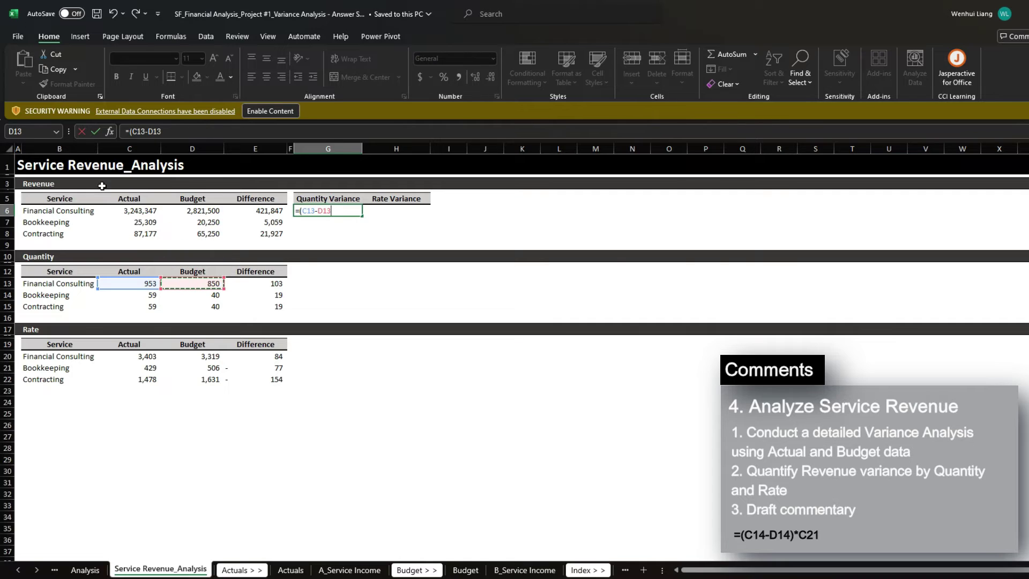
pyautogui.press('Left')
pyautogui.press('Down')
pyautogui.press('BackSpace')
pyautogui.press('BackSpace')
pyautogui.press('BackSpace')
pyautogui.press('Left')
pyautogui.press('Left')
pyautogui.press('Down')
pyautogui.press('Down')
pyautogui.press('Left')
pyautogui.press('Down')
pyautogui.press('Left')
pyautogui.press('Down')
pyautogui.press('Down')
pyautogui.press('Down')
pyautogui.press('Down')
pyautogui.press('Down')
pyautogui.press('Down')
pyautogui.press('Down')
pyautogui.press('Down')
pyautogui.press('Down')
pyautogui.press('Down')
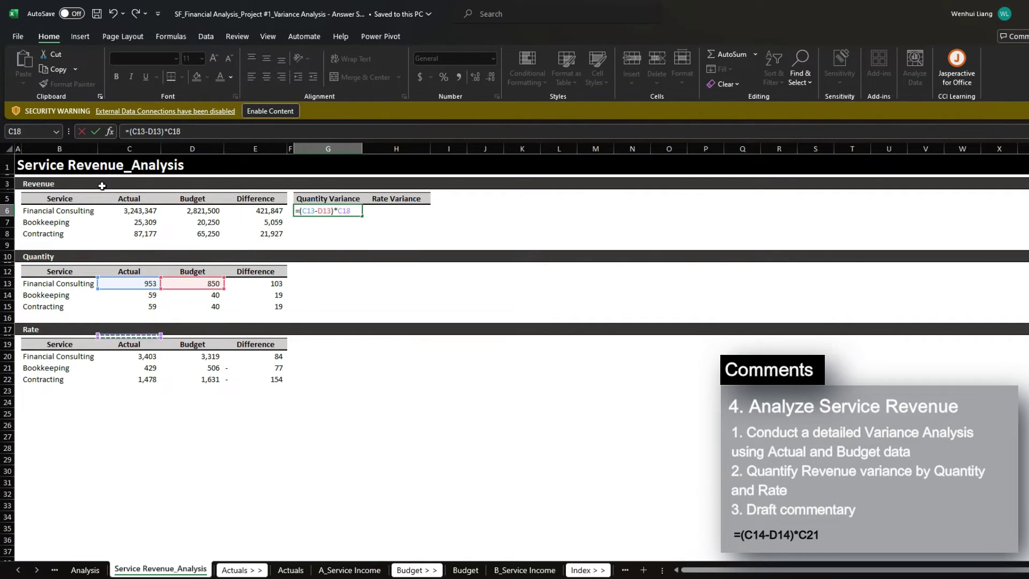
pyautogui.hotkey('ctrl', 'Return')
# - Copy the Quantity Variance formula to the Bookkeeping and Contracting rows in G7:G8
pyautogui.hotkey('shift', 'Down')
pyautogui.hotkey('shift', 'Down')
pyautogui.hotkey('ctrl', 'd')
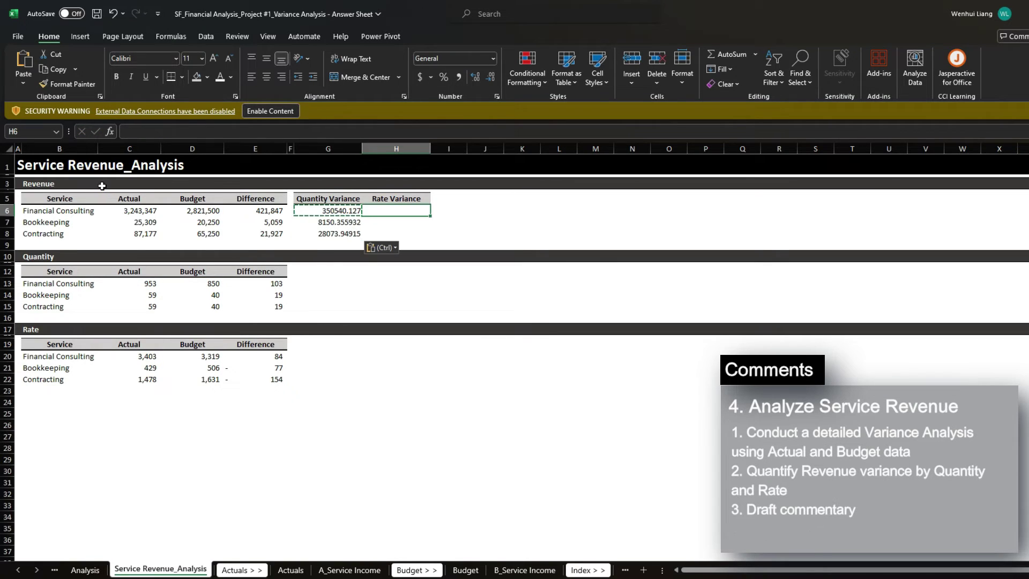
# - Enter =(C20-D20)*D13 as the Rate Variance for Financial Consulting in H6
pyautogui.press('Right')
pyautogui.write('=(')
pyautogui.press('Left')
pyautogui.press('Down')
pyautogui.press('Down')
pyautogui.press('Left')
pyautogui.press('Left')
pyautogui.press('Left')
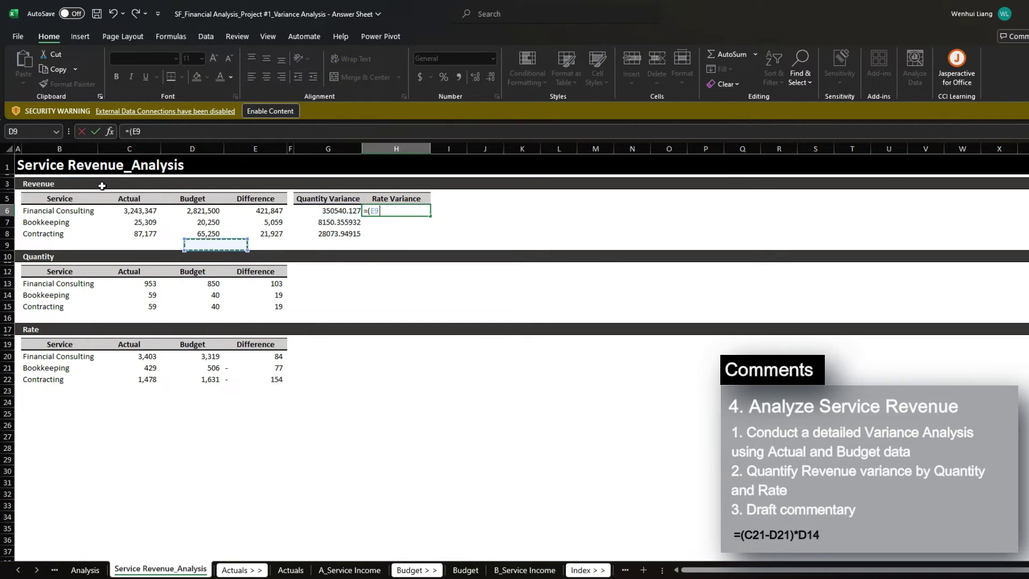
pyautogui.press('Left')
pyautogui.press('Down')
pyautogui.press('Down')
pyautogui.press('Down')
pyautogui.press('Down')
pyautogui.press('Down')
pyautogui.press('Down')
pyautogui.press('Down')
pyautogui.press('Down')
pyautogui.press('Down')
pyautogui.press('Down')
pyautogui.press('Down')
pyautogui.press('Down')
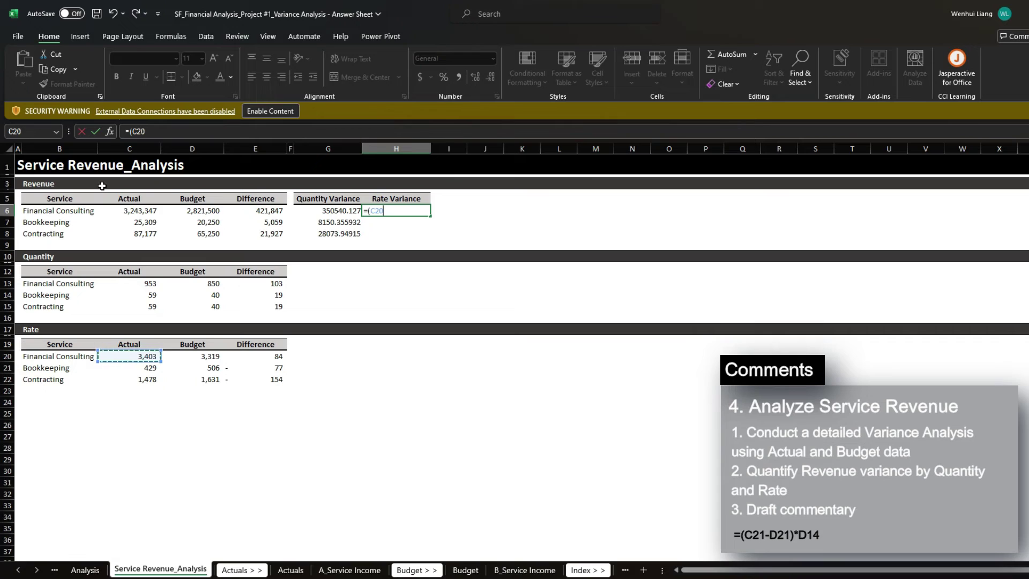
pyautogui.write('-')
pyautogui.press('Left')
pyautogui.press('Down')
pyautogui.press('Down')
pyautogui.press('Left')
pyautogui.press('Left')
pyautogui.press('Down')
pyautogui.press('Down')
pyautogui.press('Down')
pyautogui.press('Down')
pyautogui.press('Down')
pyautogui.press('Down')
pyautogui.press('Down')
pyautogui.press('Left')
pyautogui.press('Down')
pyautogui.press('Down')
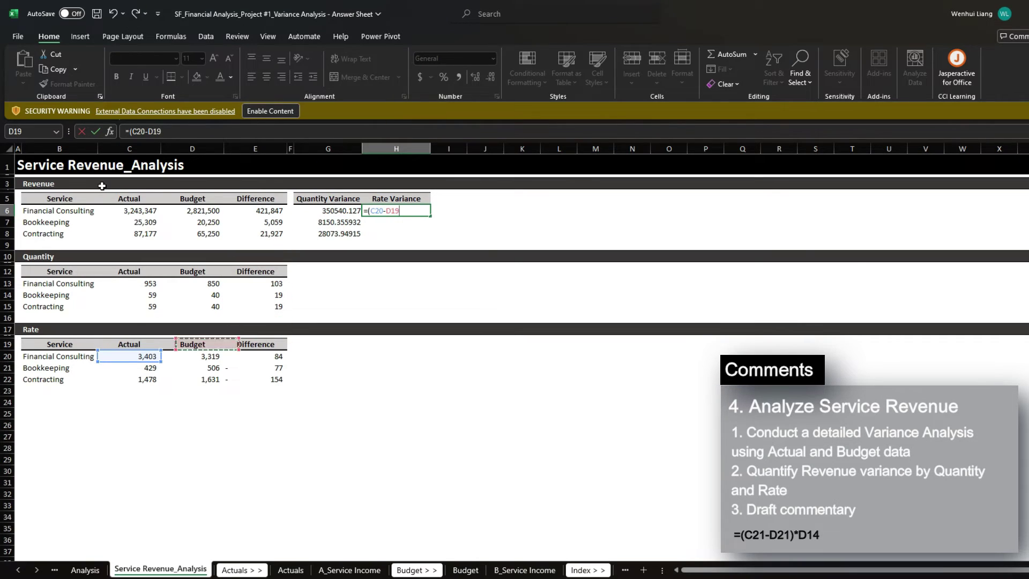
pyautogui.press('Down')
pyautogui.write(')*')
pyautogui.press('Left')
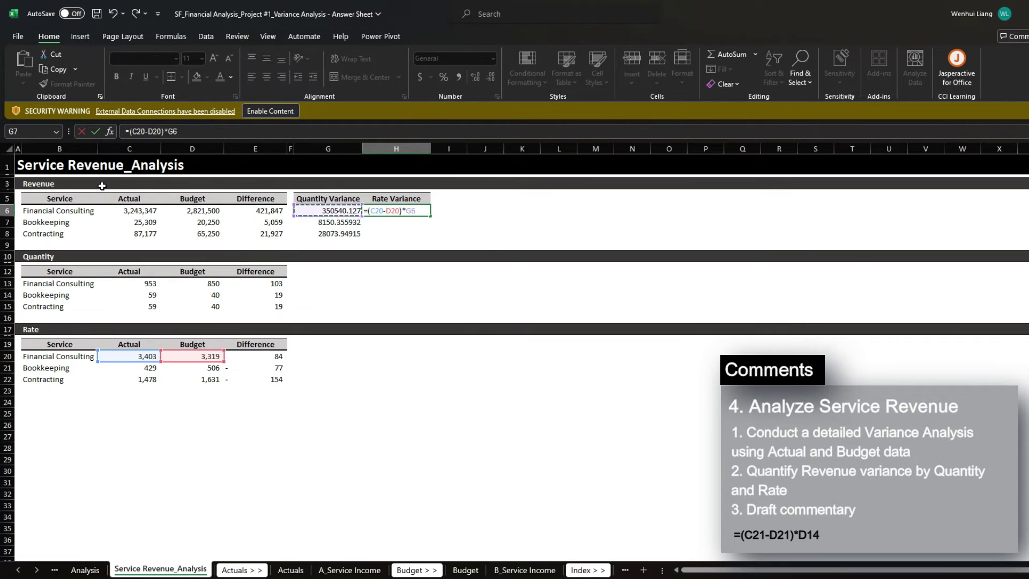
pyautogui.press('Down')
pyautogui.press('Left')
pyautogui.press('Down')
pyautogui.press('Left')
pyautogui.press('Down')
pyautogui.press('Down')
pyautogui.press('Left')
pyautogui.press('Down')
pyautogui.press('Down')
pyautogui.press('Down')
pyautogui.press('Return')
# - Copy the Rate Variance formula to the Bookkeeping and Contracting rows in H7:H8
pyautogui.press('Up')
pyautogui.hotkey('ctrl', 'c')
pyautogui.hotkey('shift', 'Down')
pyautogui.hotkey('shift', 'Down')
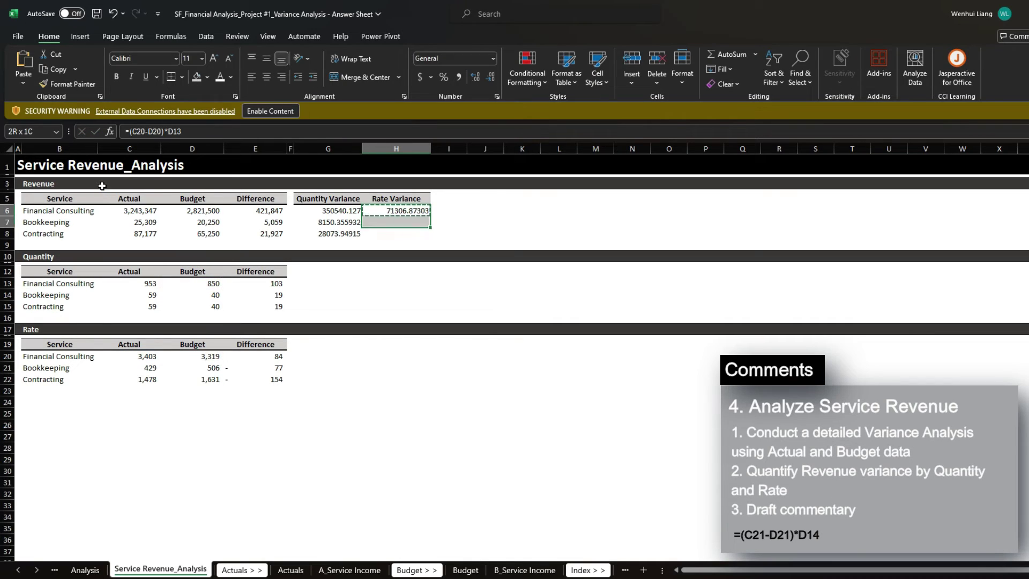
pyautogui.hotkey('ctrl', 'v')
# - Format the variance values in G6:H8 with thousands separators and no decimals, and save the workbook
pyautogui.press('Left')
pyautogui.hotkey('shift', 'Right')
pyautogui.press('Left')
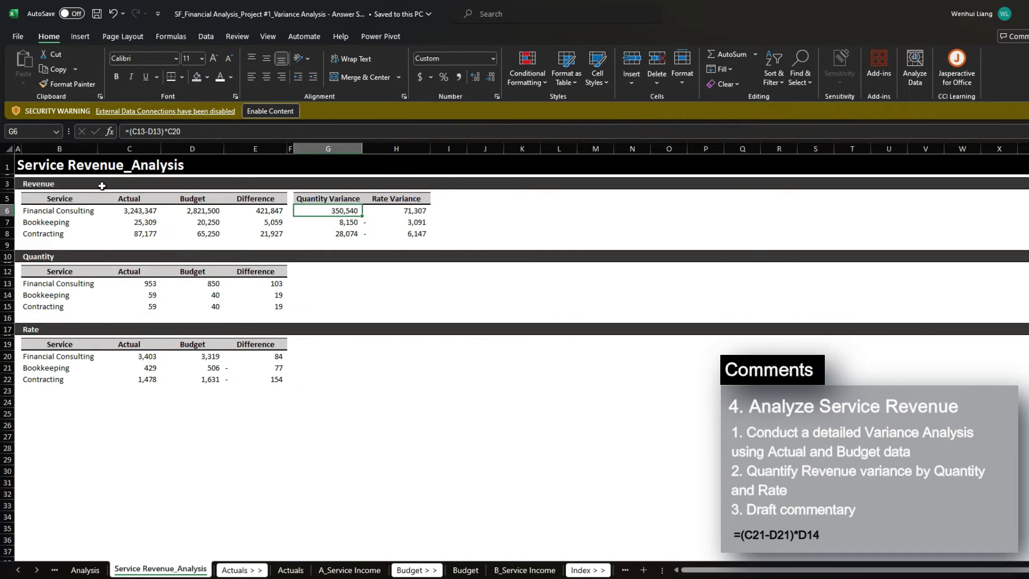
# - Compare Financial Consulting's revenue difference in E6 with its quantity and rate variances in G6:H6
pyautogui.press('Left')
pyautogui.press('Left')
pyautogui.press('Left')
pyautogui.press('Left')
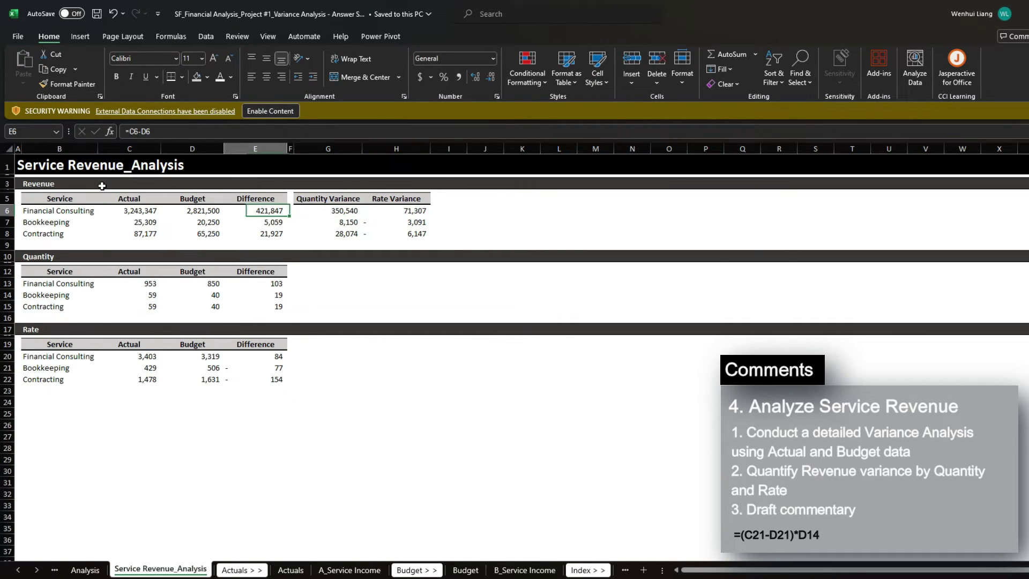
pyautogui.press('Right')
pyautogui.press('Right')
pyautogui.press('Right')
pyautogui.press('Right')
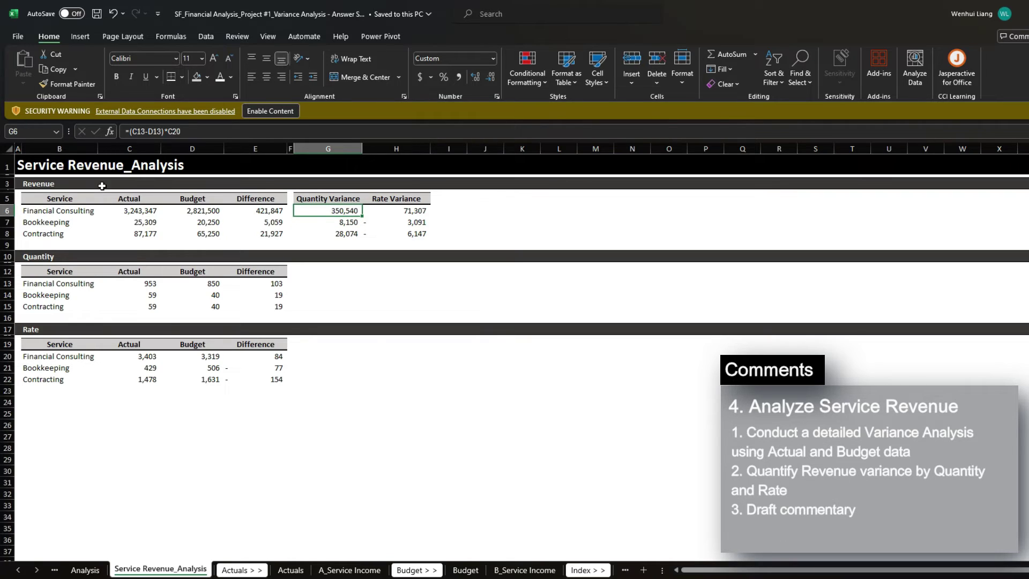
pyautogui.press('Right')
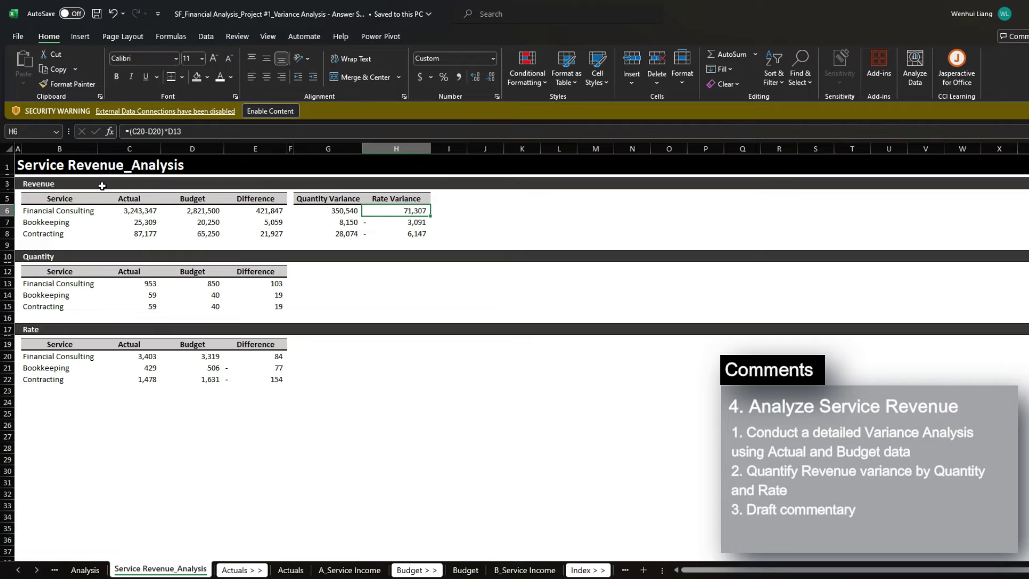
# - Review the rate and quantity variances of the Bookkeeping and Contracting services in G7:H8
pyautogui.press('Left')
pyautogui.press('Down')
pyautogui.press('Left')
pyautogui.press('Left')
pyautogui.press('Left')
pyautogui.press('Left')
pyautogui.press('Left')
pyautogui.hotkey('shift', 'Down')
pyautogui.press('Right')
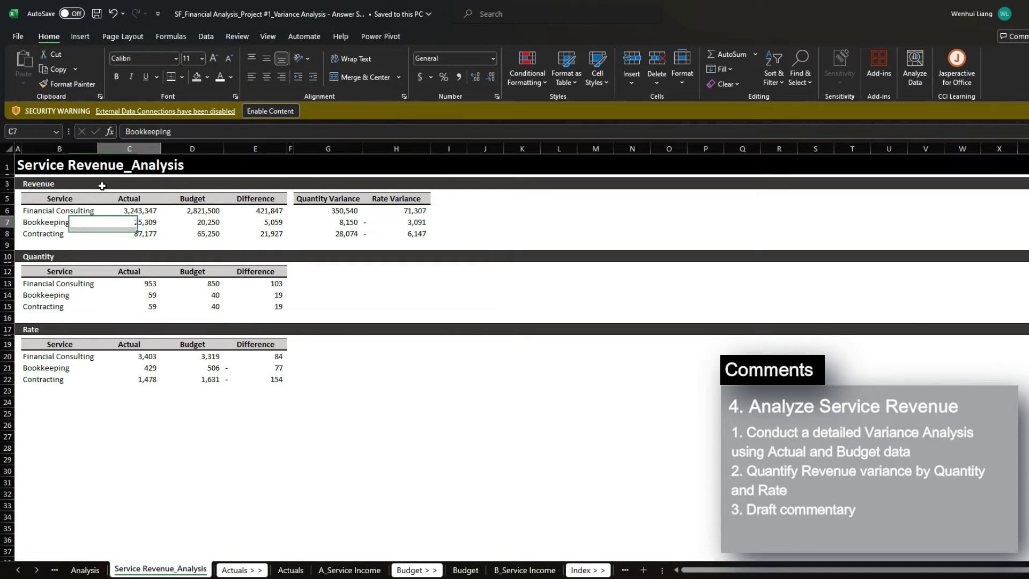
pyautogui.press('Right')
pyautogui.press('Right')
pyautogui.press('Right')
pyautogui.press('Right')
pyautogui.press('Right')
pyautogui.hotkey('shift', 'Down')
pyautogui.hotkey('ctrl', 'v')
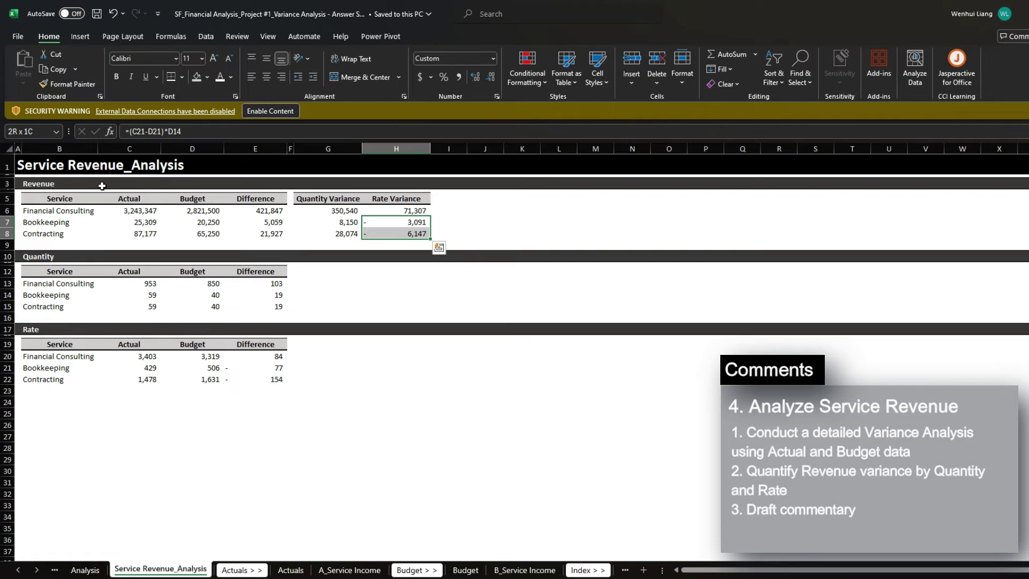
pyautogui.press('Left')
pyautogui.hotkey('shift', 'Down')
pyautogui.hotkey('ctrl', 'v')
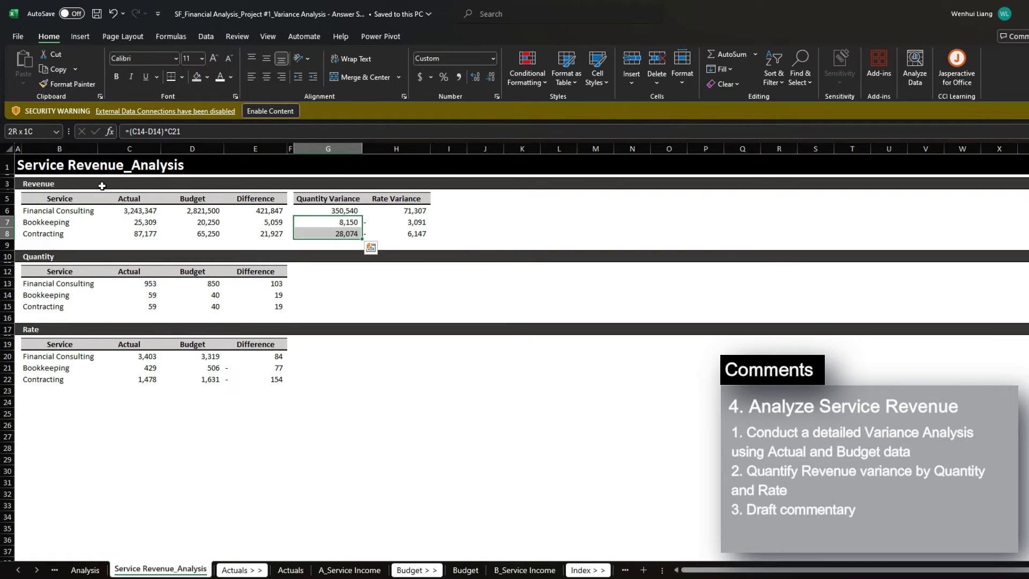
# - Insert a row below Contracting in the Revenue table and label it Total in bold in B9
pyautogui.press('Left')
pyautogui.press('Down')
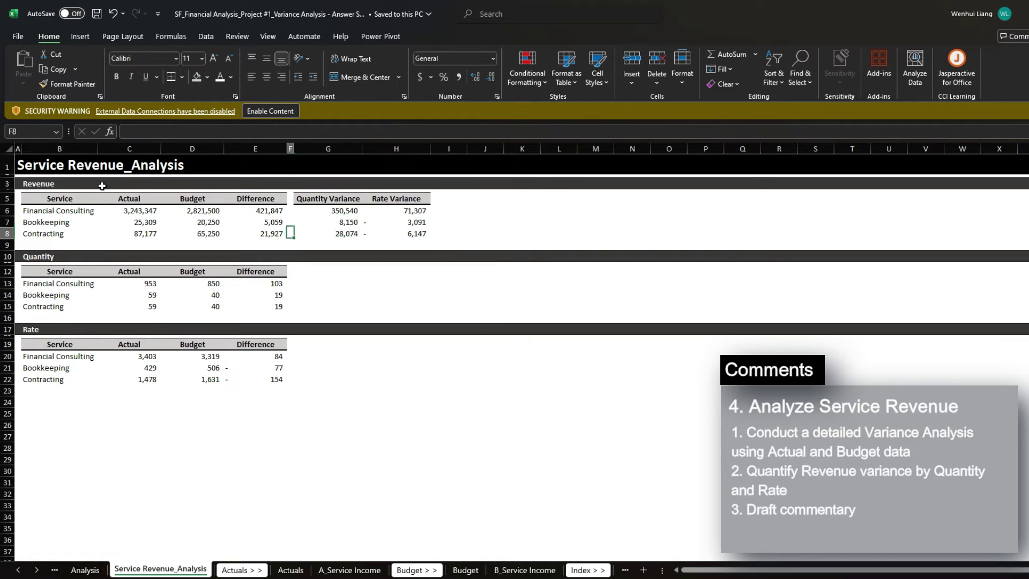
pyautogui.press('Down')
pyautogui.press('Left')
pyautogui.press('Left')
pyautogui.hotkey('alt', 'i')
pyautogui.press('r')
pyautogui.press('Left')
pyautogui.press('Left')
pyautogui.write('T')
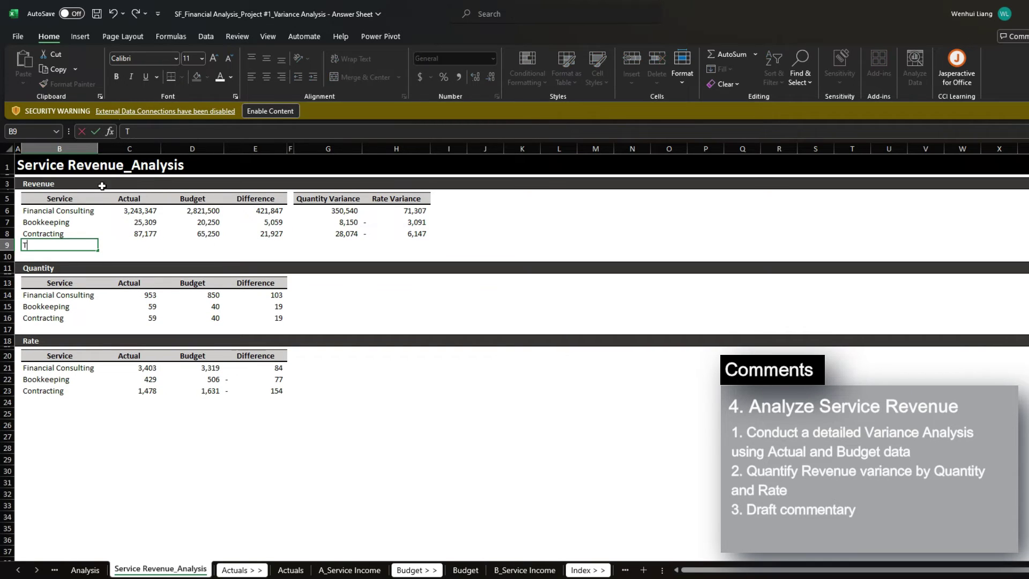
pyautogui.write('otal')
pyautogui.press('Return')
pyautogui.press('Up')
pyautogui.hotkey('ctrl', 'b')
# - Fill C9:E9 with Actual and Budget sums and the difference formula, formatted bold with top and bottom borders
pyautogui.press('Right')
pyautogui.hotkey('alt', '=')
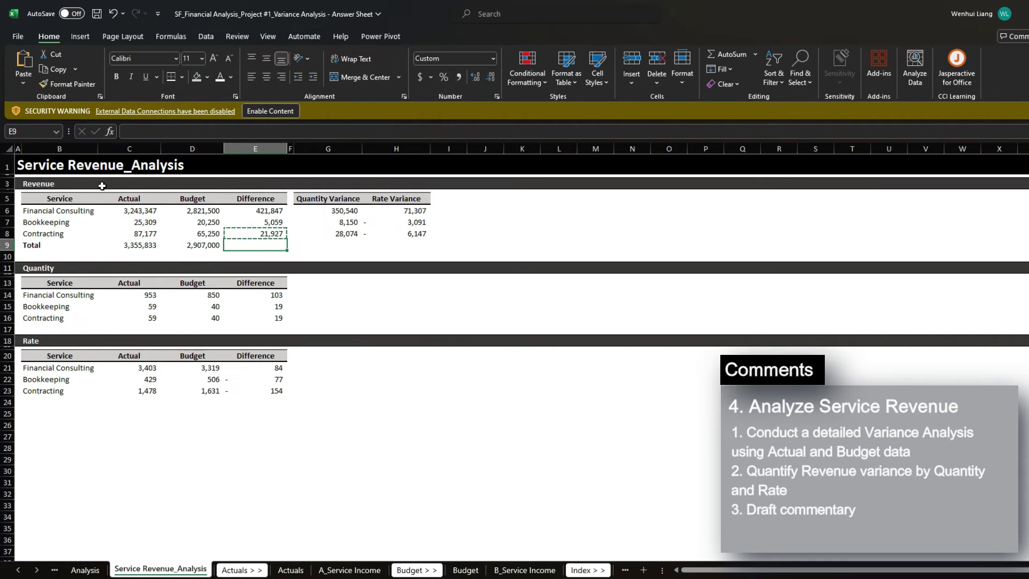
pyautogui.hotkey('ctrl', 'v')
pyautogui.hotkey('shift', 'Right')
pyautogui.hotkey('shift', 'Right')
pyautogui.hotkey('ctrl', 'b')
pyautogui.hotkey('alt', 'h')
pyautogui.press('b')
pyautogui.press('c')
# - Total the Quantity and Rate Variance columns in G9:H9 in bold with top and bottom borders, and save the workbook
pyautogui.press('Right')
pyautogui.press('Right')
pyautogui.press('Right')
pyautogui.press('Right')
pyautogui.hotkey('shift', 'Right')
pyautogui.press('alt')
pyautogui.hotkey('ctrl', 'b')
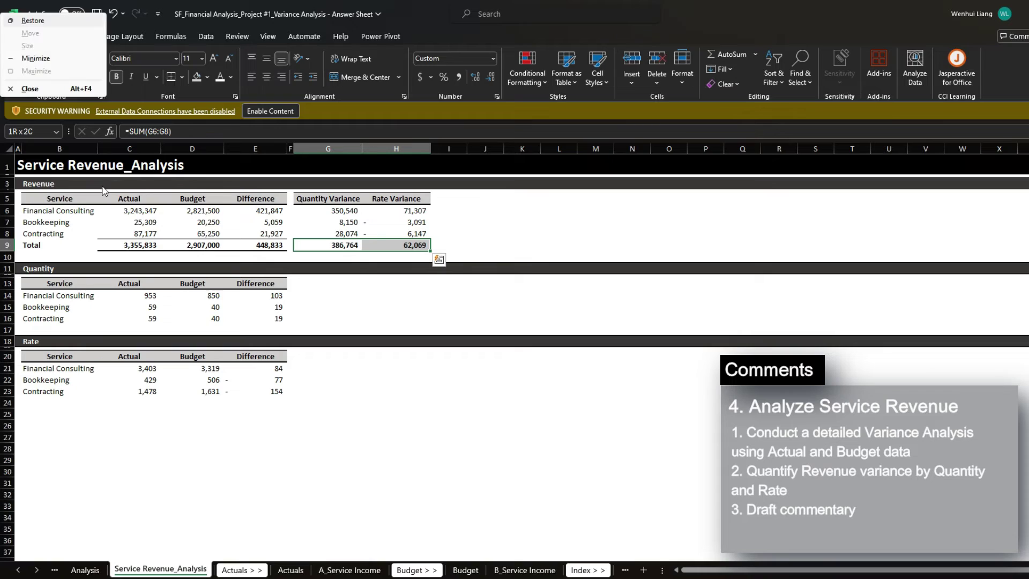
pyautogui.hotkey('alt', 'h')
pyautogui.press('b')
pyautogui.press('u')
pyautogui.hotkey('shift', 'Left')
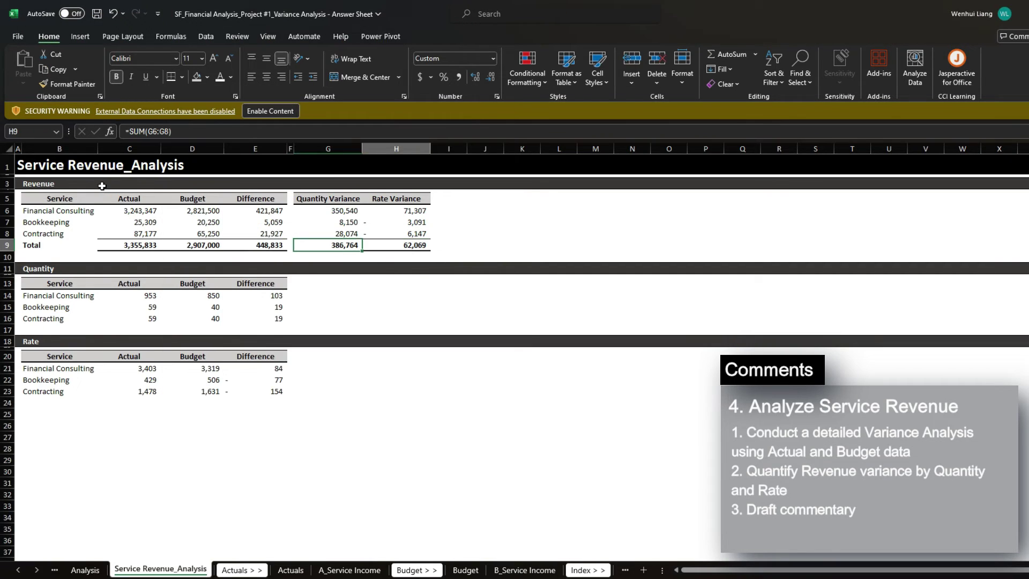
pyautogui.hotkey('ctrl', 's')
# - In the Analysis sheet's pivot table, collapse General & Administrative and expand Service Revenue to its accounts
pyautogui.press('Left')
pyautogui.press('Left')
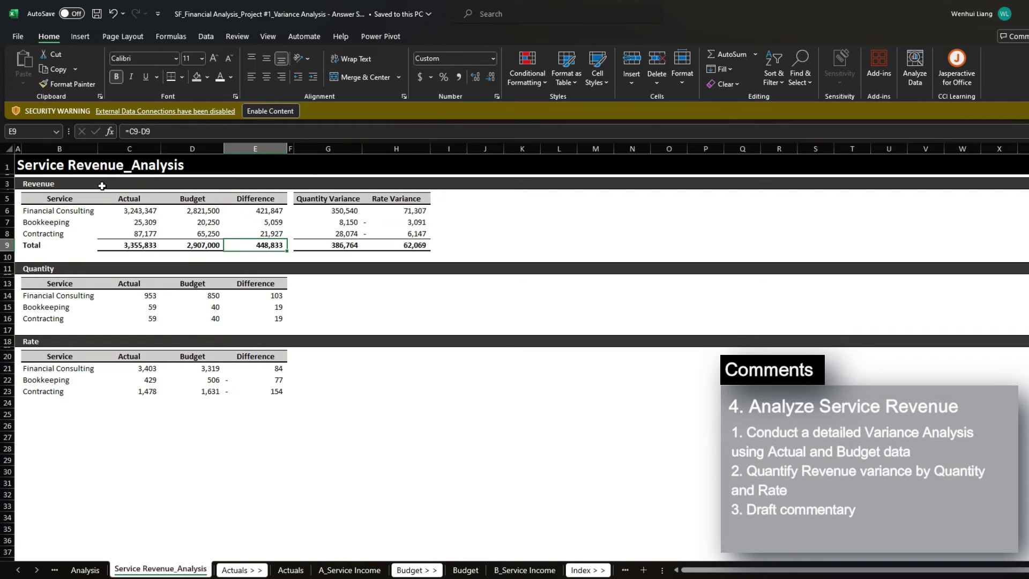
pyautogui.hotkey('ctrl', 'pageup')
pyautogui.hotkey('ctrl', 'pageup')
pyautogui.hotkey('ctrl', 'pagedown')
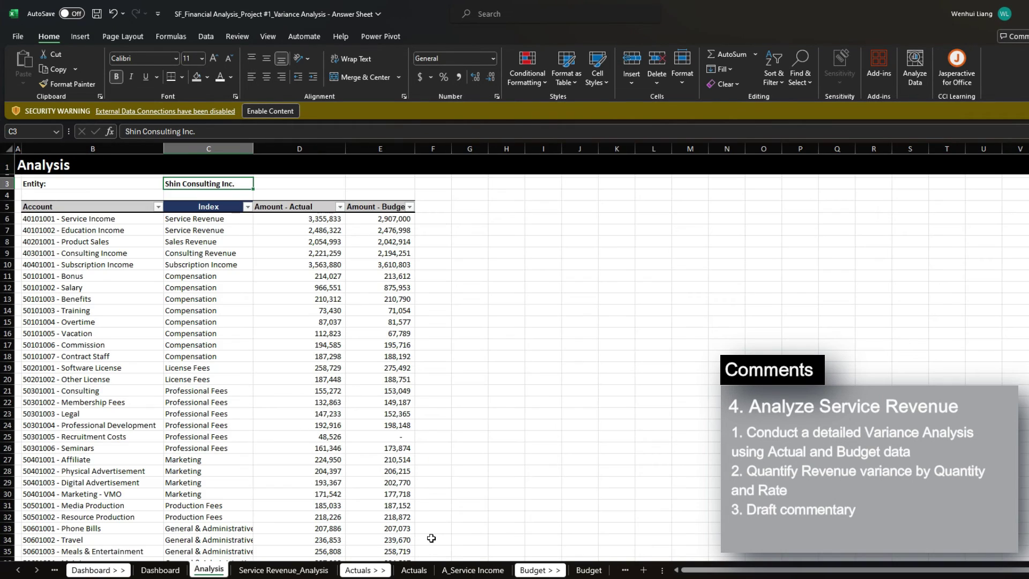
pyautogui.scroll(-3, 432, 537)
pyautogui.hotkey('ctrl', 'Down')
pyautogui.hotkey('ctrl', 'Down')
pyautogui.hotkey('ctrl', 'Up')
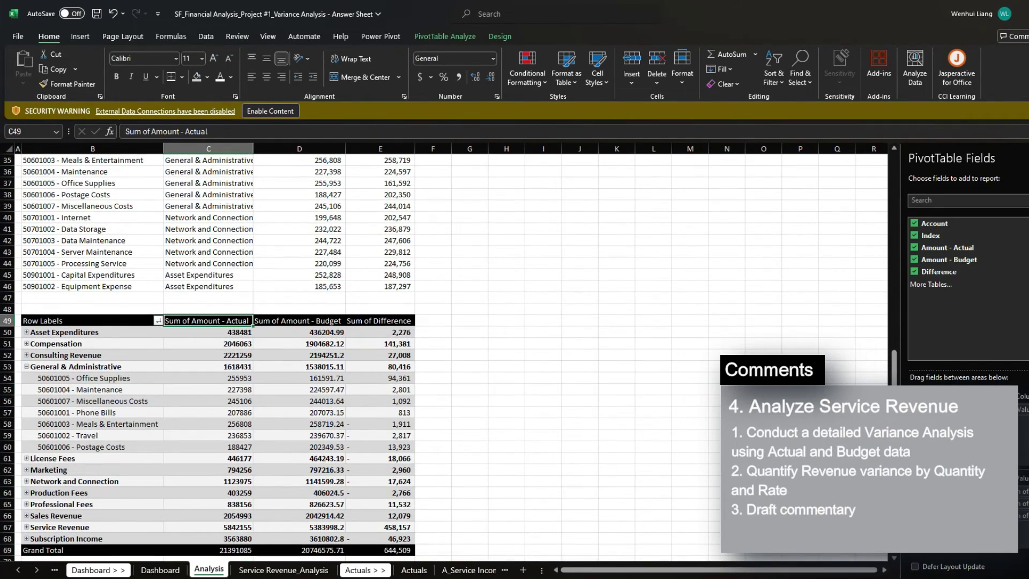
pyautogui.click(26, 367)
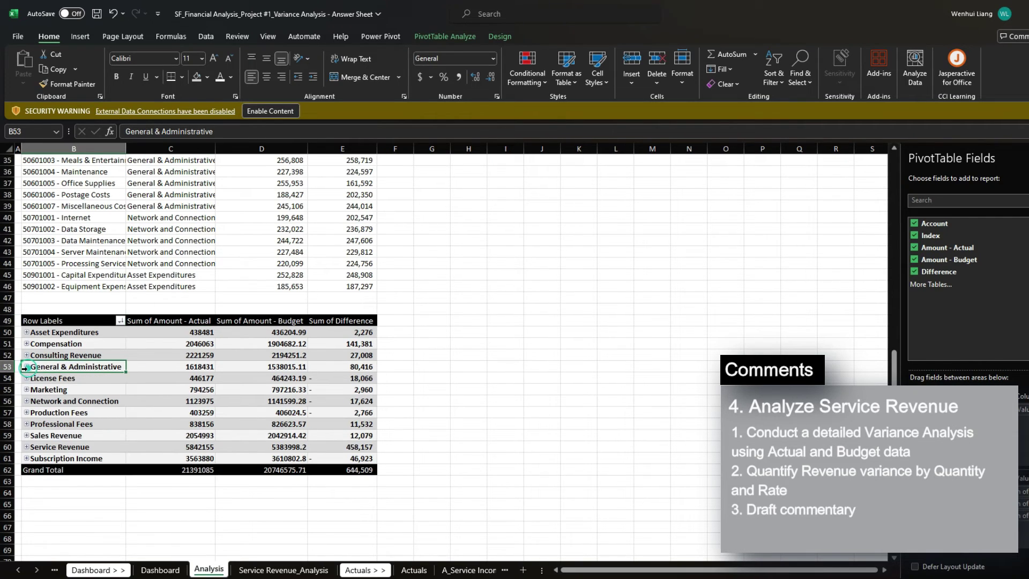
pyautogui.click(56, 407)
pyautogui.click(25, 445)
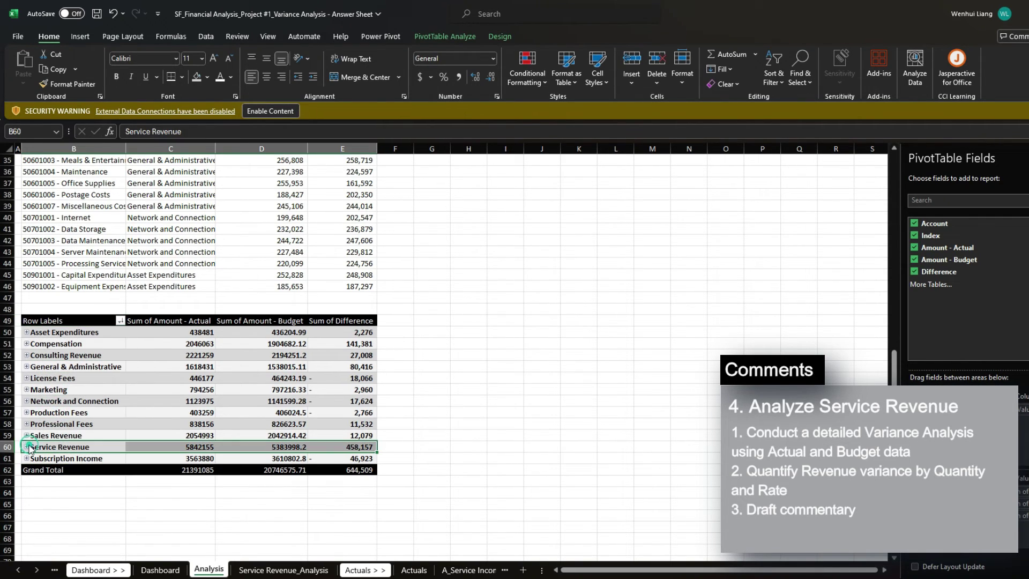
pyautogui.click(25, 445)
pyautogui.scroll(-2, 79, 415)
# - Compare the actual, budget and difference amounts of Service Income and Education Income in the pivot table
pyautogui.click(68, 404)
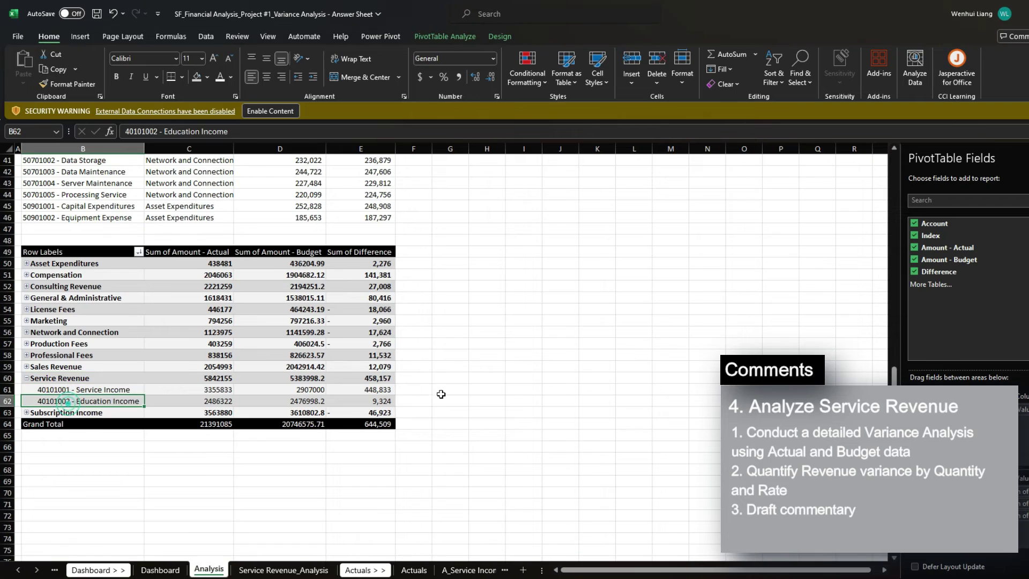
pyautogui.click(373, 390)
pyautogui.moveTo(101, 390); pyautogui.dragTo(344, 390)
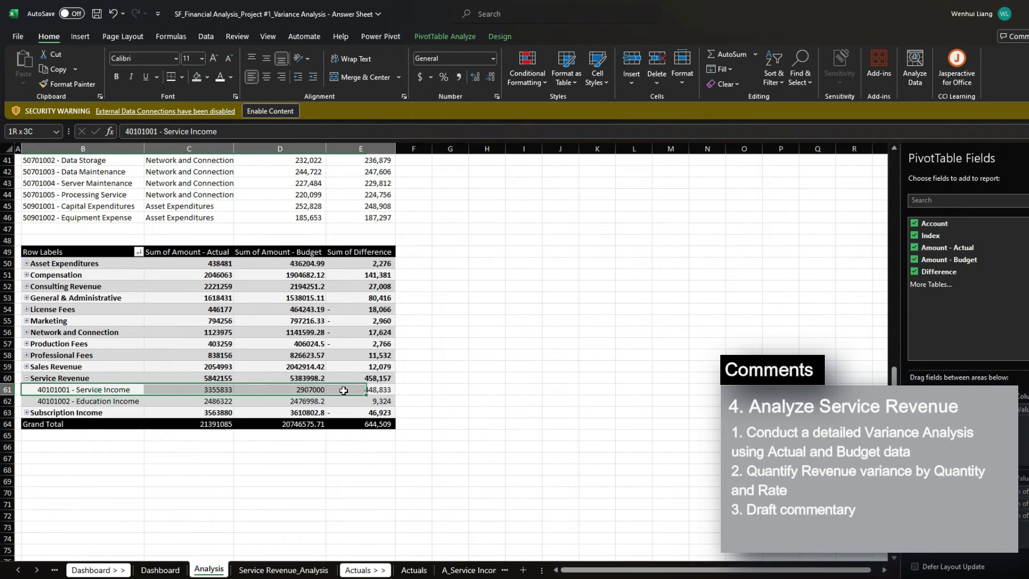
pyautogui.moveTo(86, 404); pyautogui.dragTo(360, 403)
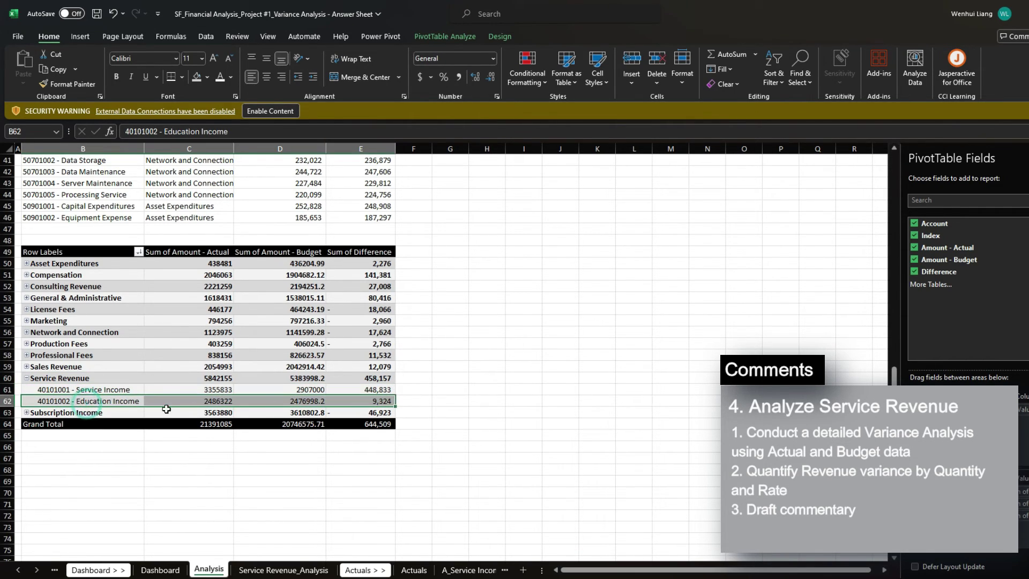
pyautogui.moveTo(105, 391); pyautogui.dragTo(367, 396)
pyautogui.click(380, 391)
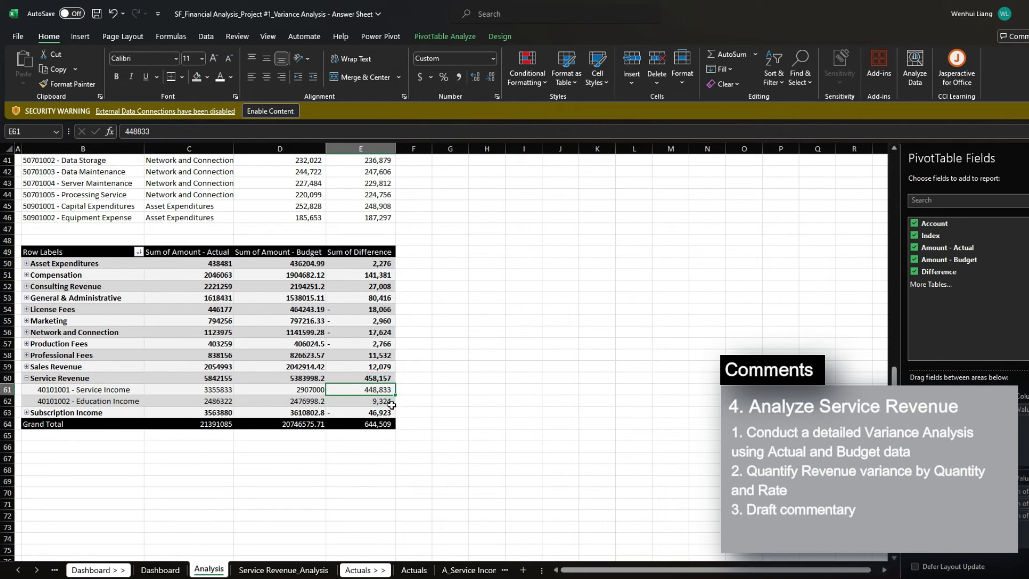
# - Review the Quantity Variance and Rate Variance columns and their totals on the Service Revenue_Analysis sheet
pyautogui.click(284, 570)
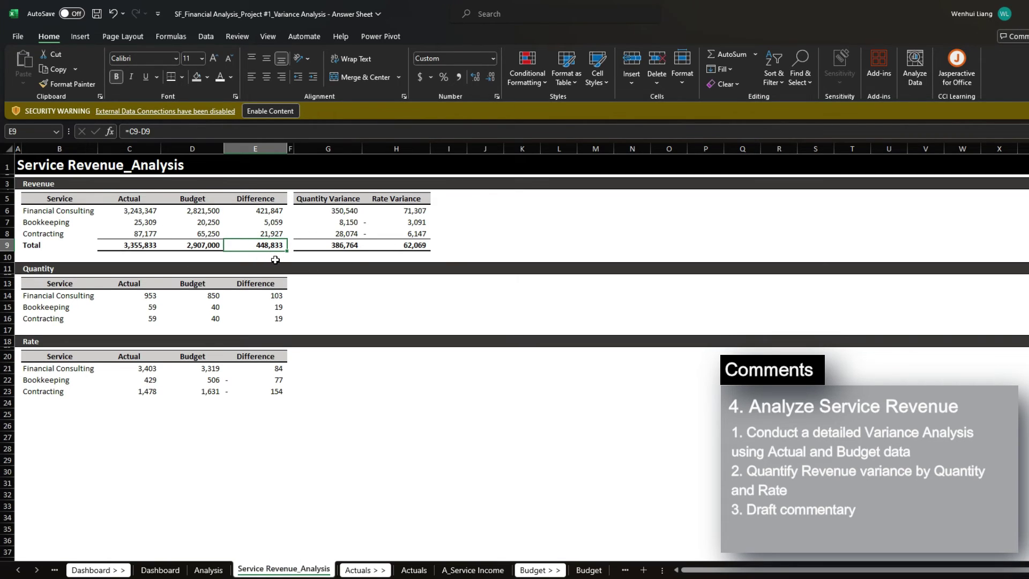
pyautogui.click(338, 244)
pyautogui.click(337, 198)
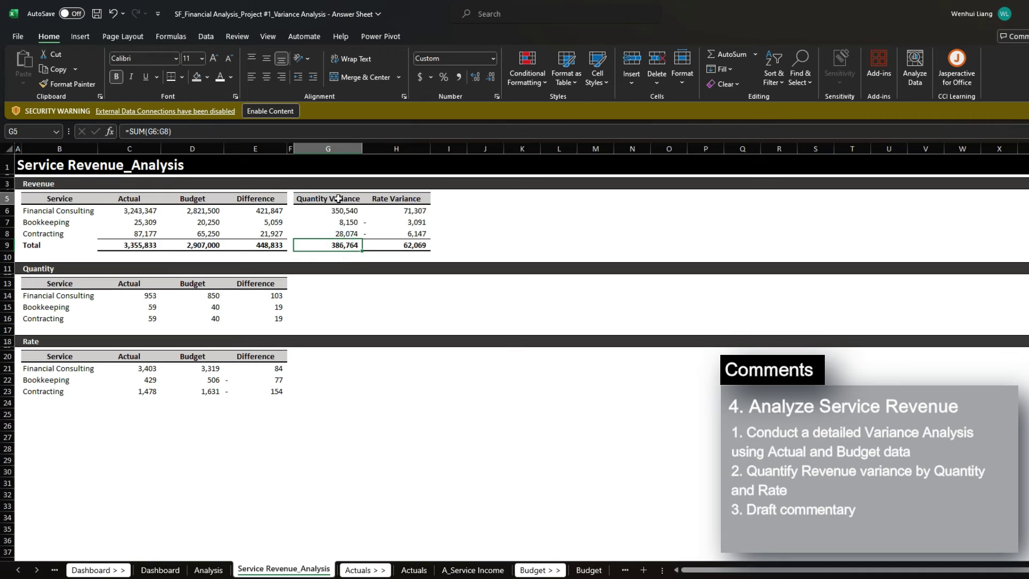
pyautogui.hotkey('ctrl', 'shift', 'Down')
pyautogui.click(344, 247)
pyautogui.click(405, 245)
pyautogui.moveTo(412, 204); pyautogui.dragTo(401, 246)
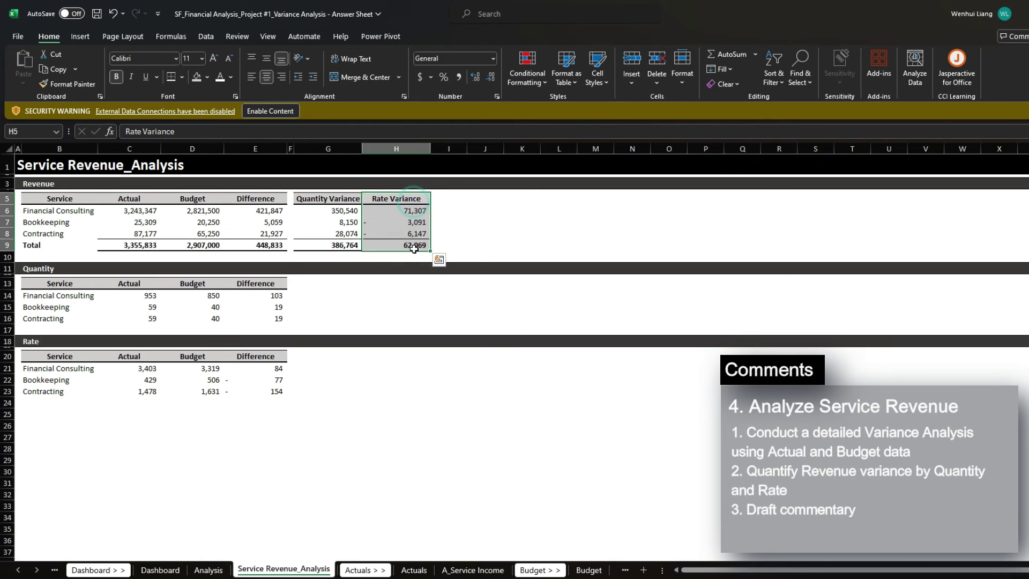
pyautogui.click(402, 246)
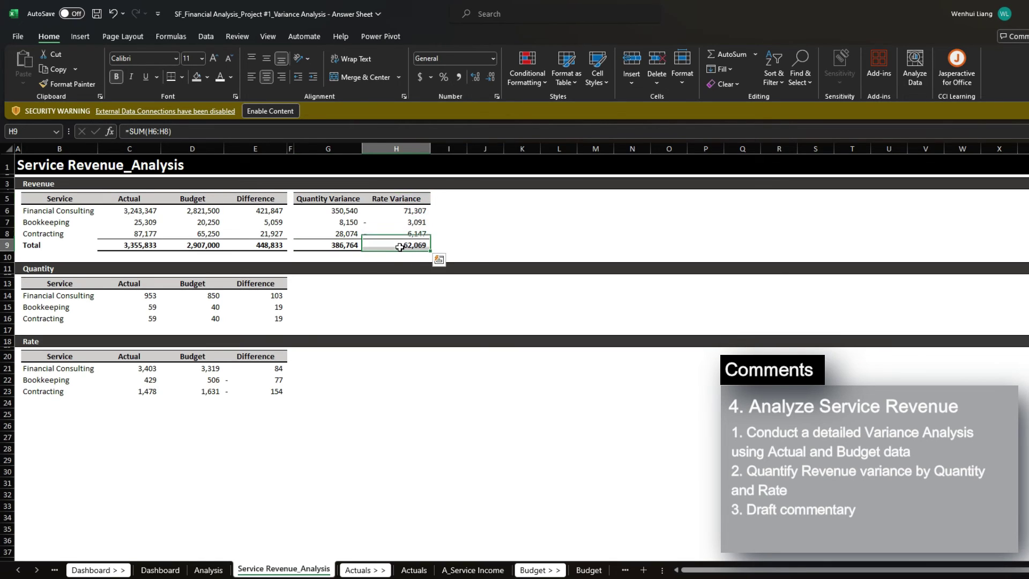
# - Enter the Service Revenue commentary in Dashboard cell H12: "Service Revenue favorable primarily driven from higher volume of products sold,"
pyautogui.click(161, 569)
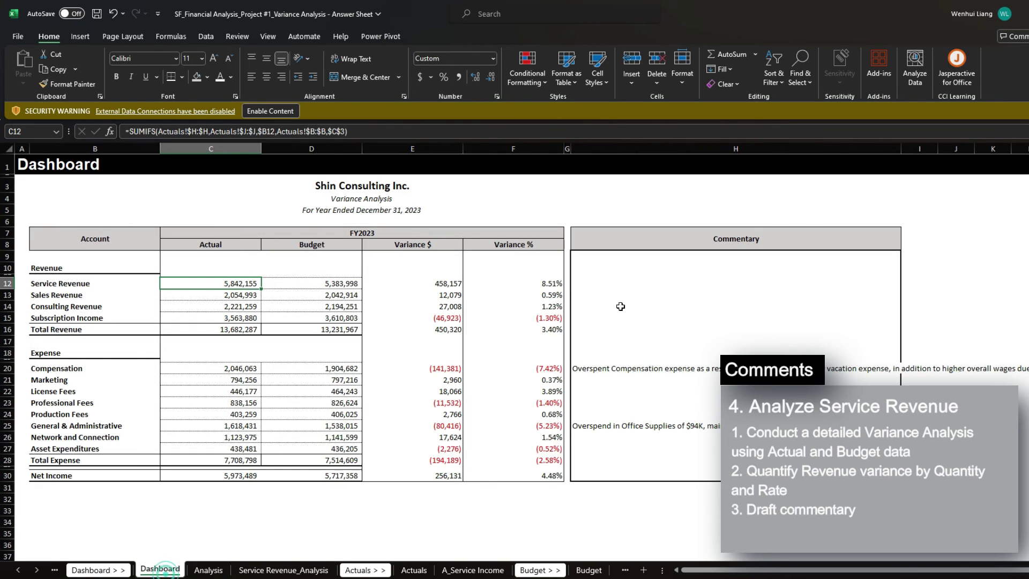
pyautogui.click(589, 285)
pyautogui.write('Sales')
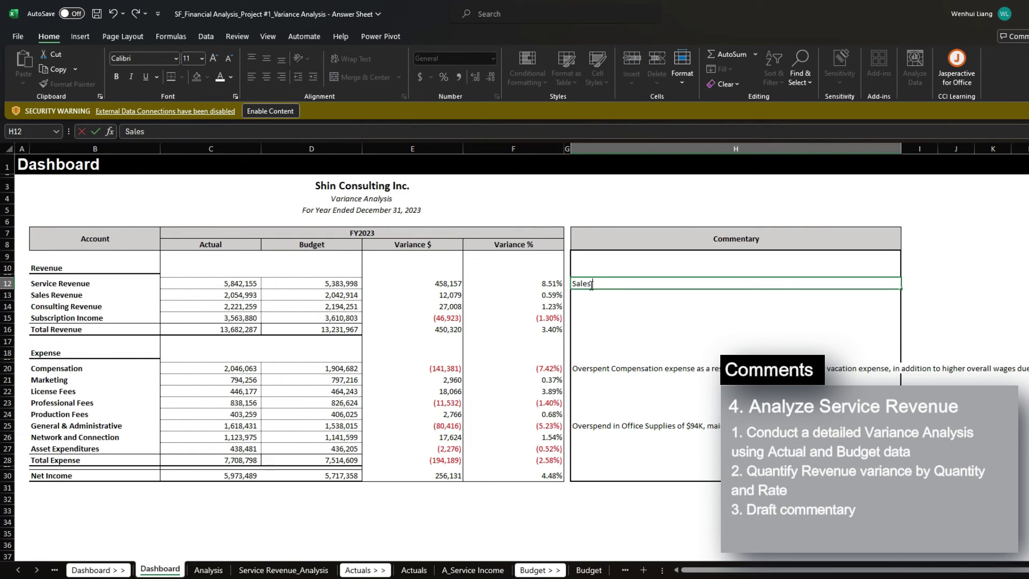
pyautogui.press('Escape')
pyautogui.write('Se')
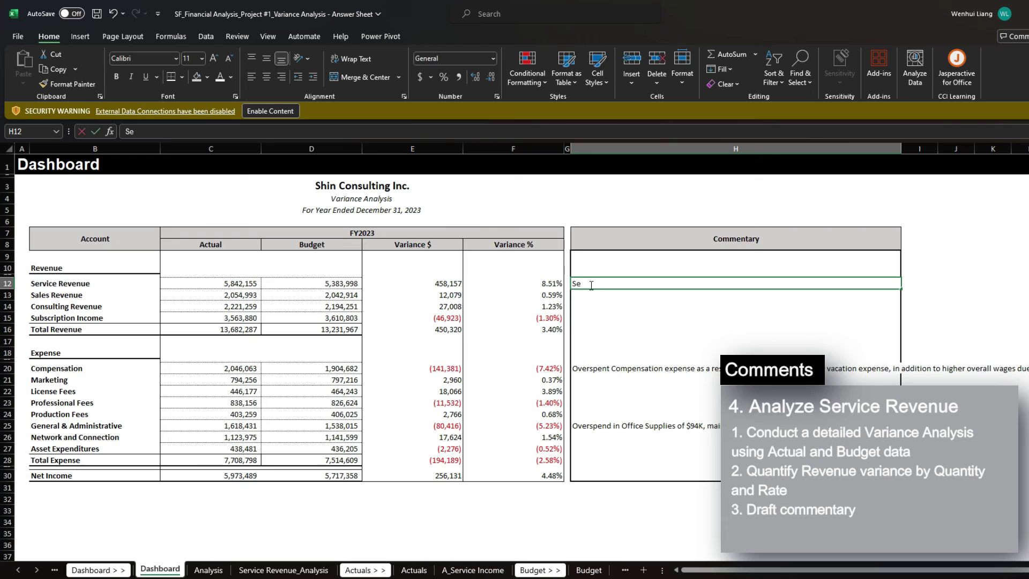
pyautogui.write('rvice Revenue favora')
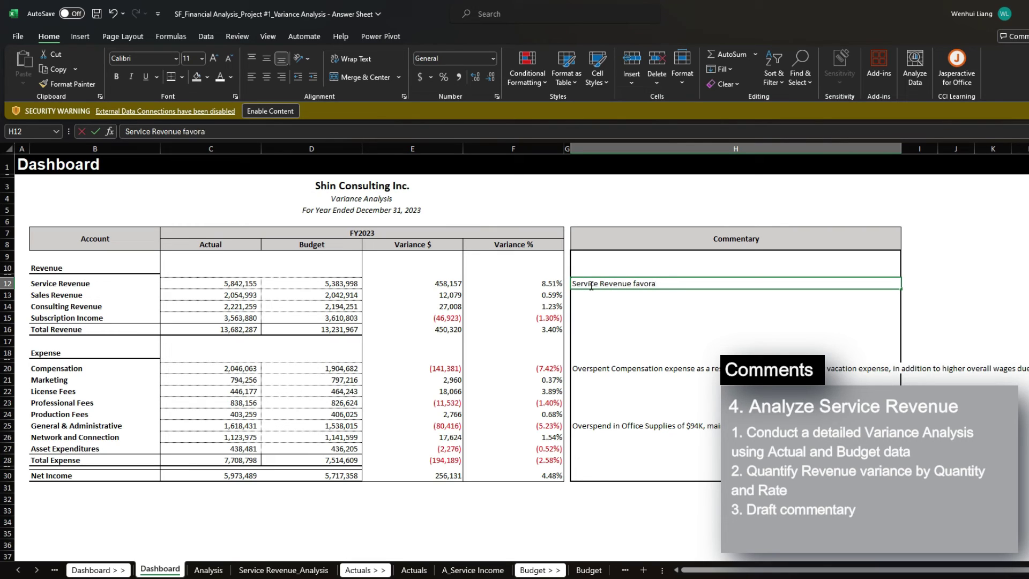
pyautogui.write('ble primarily driven fr')
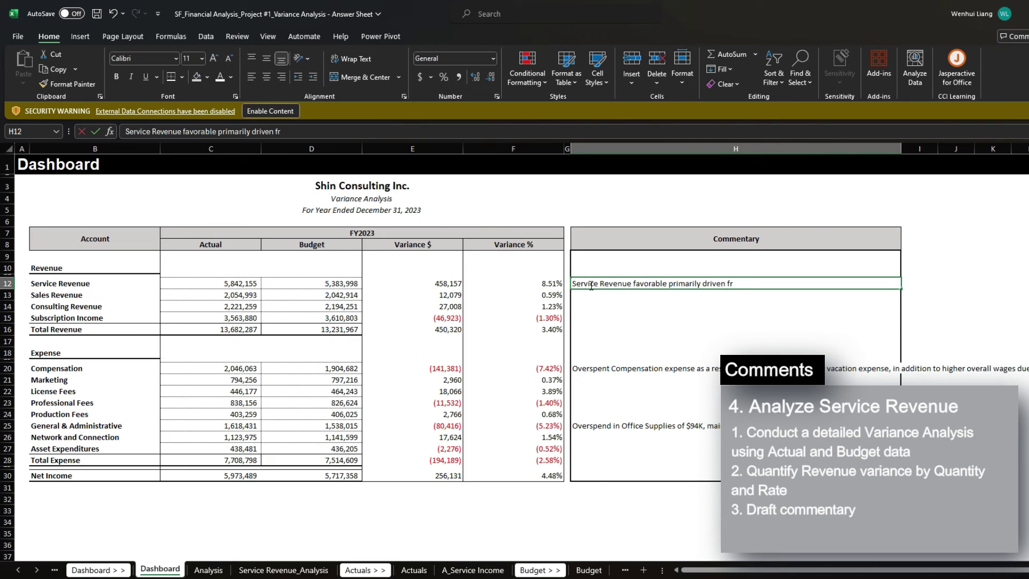
pyautogui.write('om higher volume o')
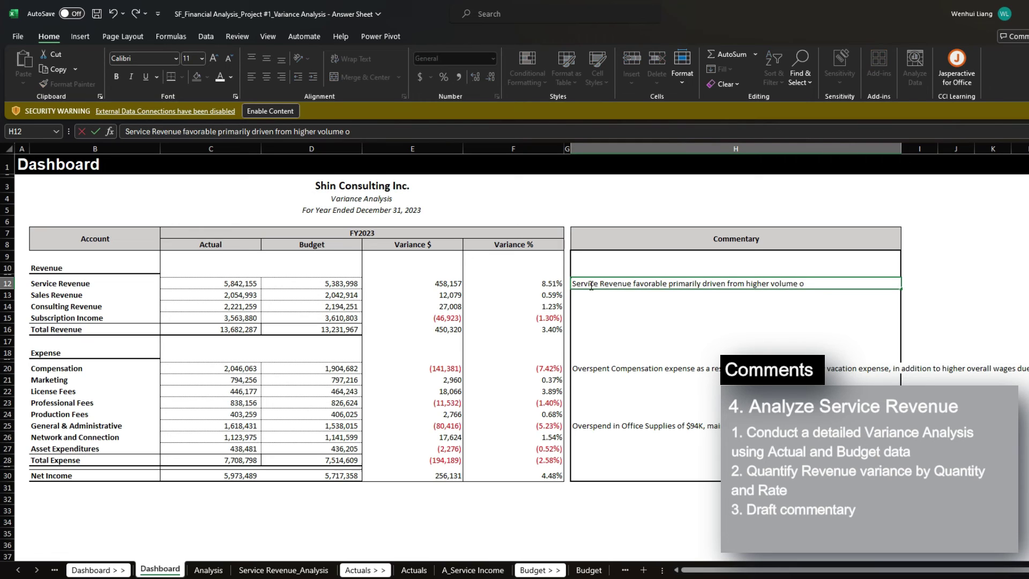
pyautogui.write('f products sold')
pyautogui.press('Return')
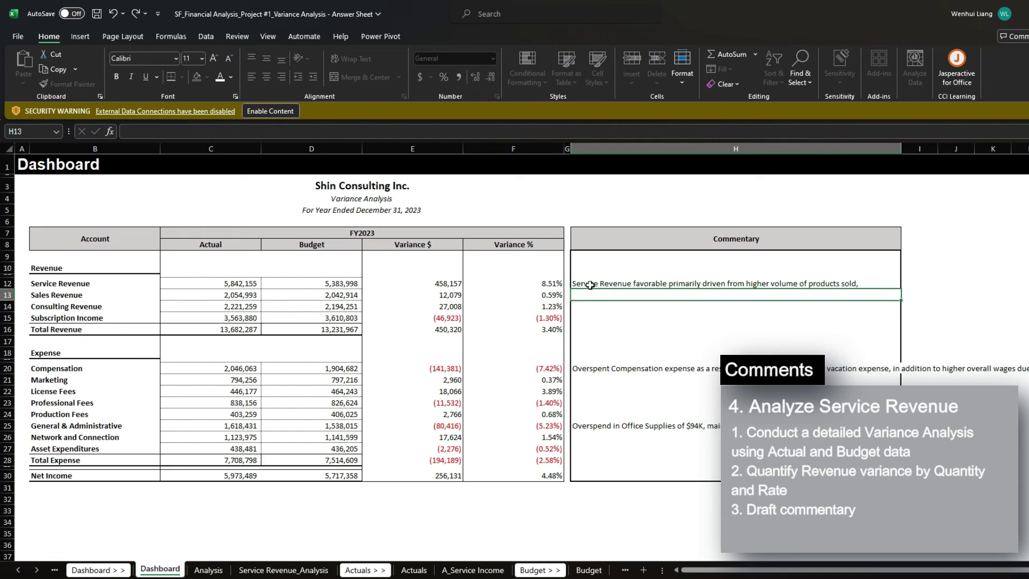
# - Check the quantity variance of Financial Consulting on the Service Revenue_Analysis sheet
pyautogui.hotkey('ctrl', 'pagedown')
pyautogui.hotkey('ctrl', 'pagedown')
pyautogui.press('Left')
pyautogui.press('Up')
pyautogui.press('Up')
pyautogui.press('Up')
pyautogui.press('Left')
pyautogui.press('Left')
pyautogui.press('Left')
pyautogui.press('Left')
pyautogui.press('Left')
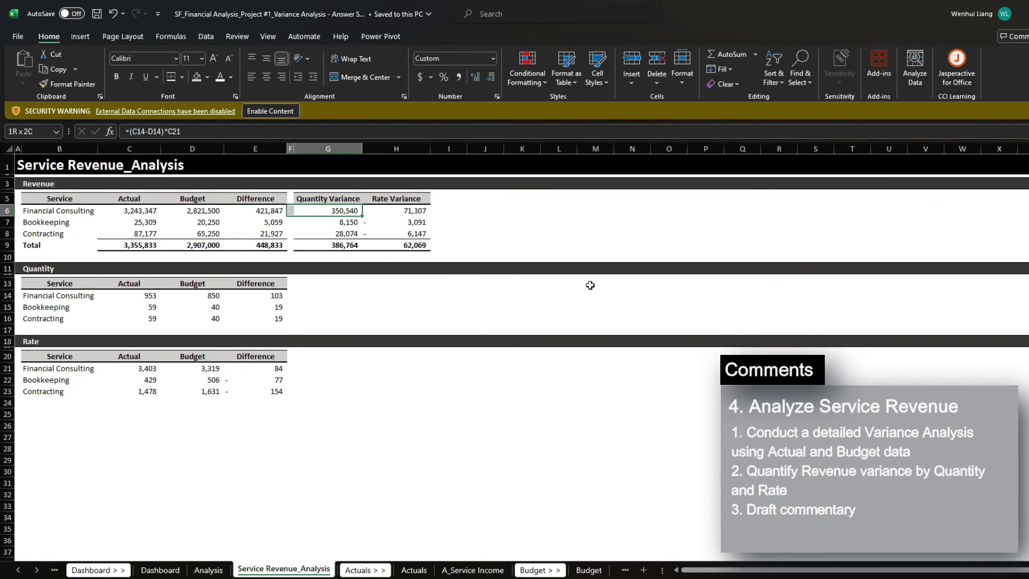
# - Extend the Service Revenue commentary in Dashboard cell H12 with "specifically financial consulting services"
pyautogui.hotkey('ctrl', 'pageup')
pyautogui.hotkey('ctrl', 'pageup')
pyautogui.click(590, 285)
pyautogui.press('F2')
pyautogui.write('sold,')
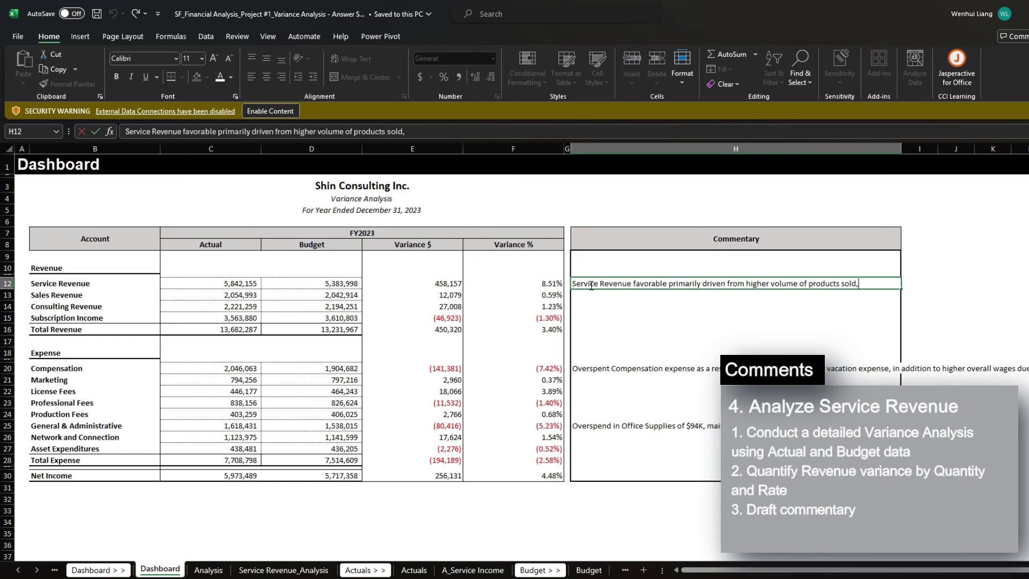
pyautogui.write(' specifically financi')
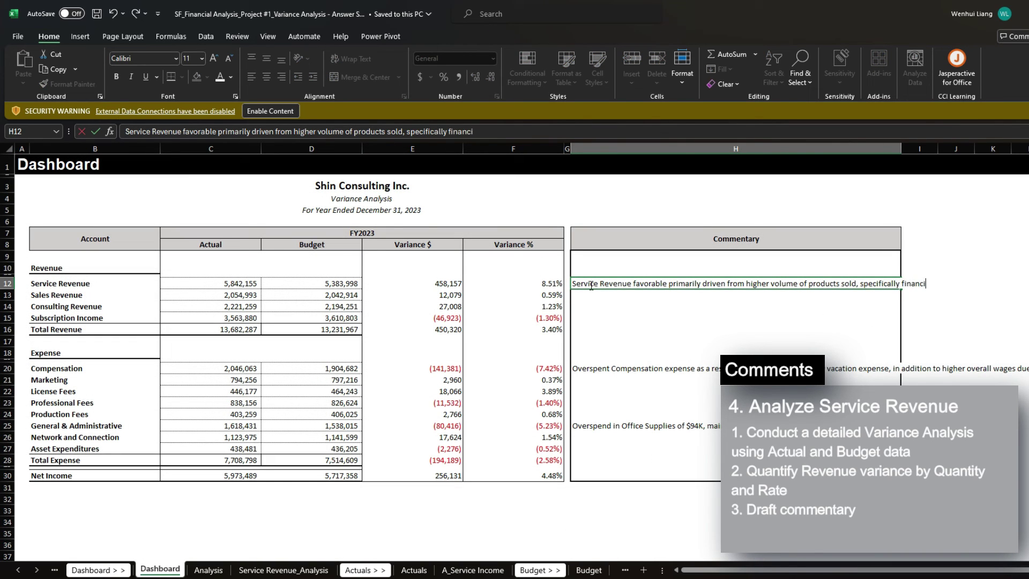
pyautogui.write('al consulting services,')
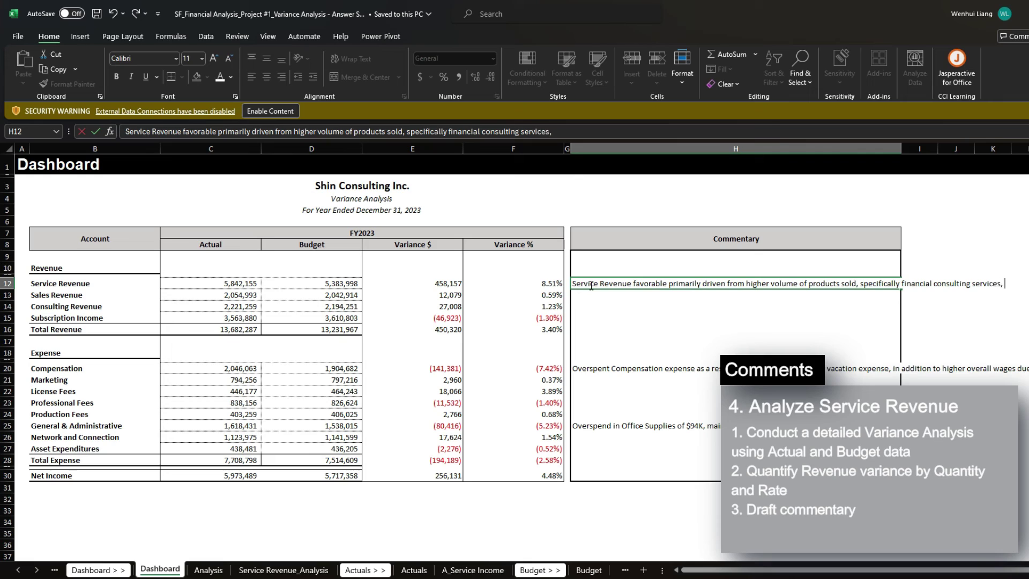
pyautogui.press('Return')
# - Review the Service Revenue row's actual, budget and variance cells on the Dashboard
pyautogui.press('Up')
pyautogui.press('Left')
pyautogui.press('Left')
pyautogui.press('Left')
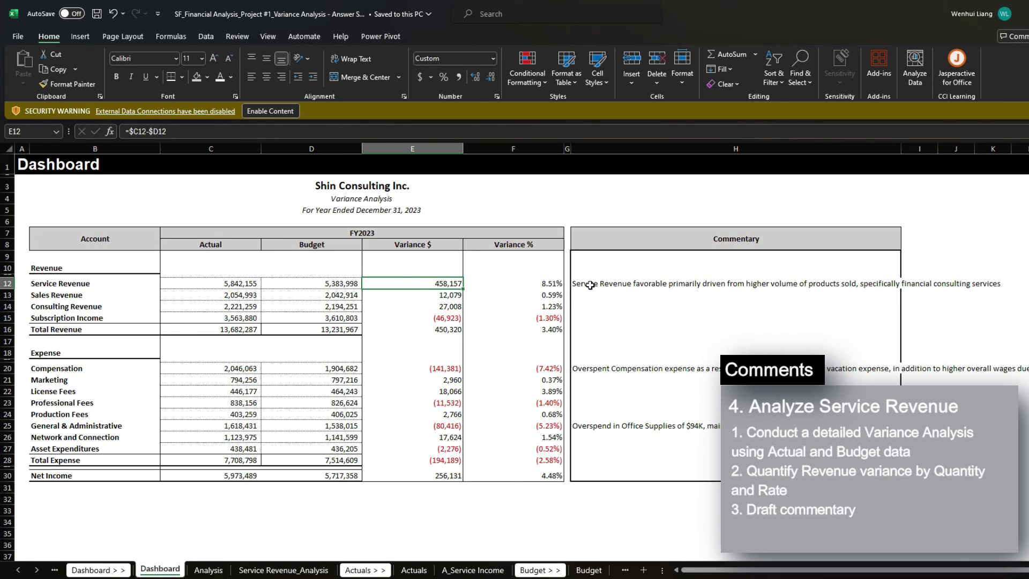
pyautogui.press('Right')
pyautogui.press('Left')
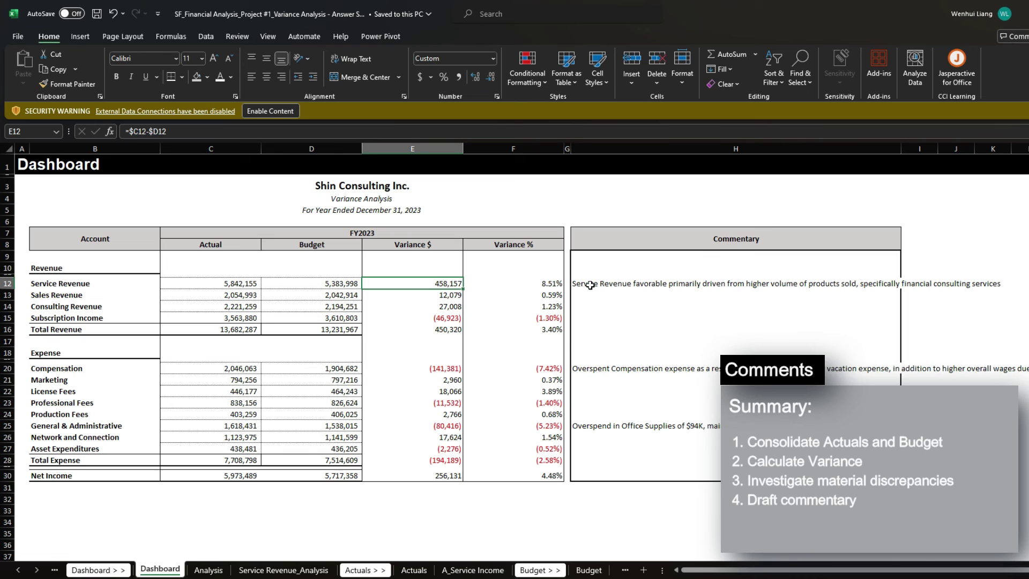
pyautogui.press('Left')
pyautogui.press('Left')
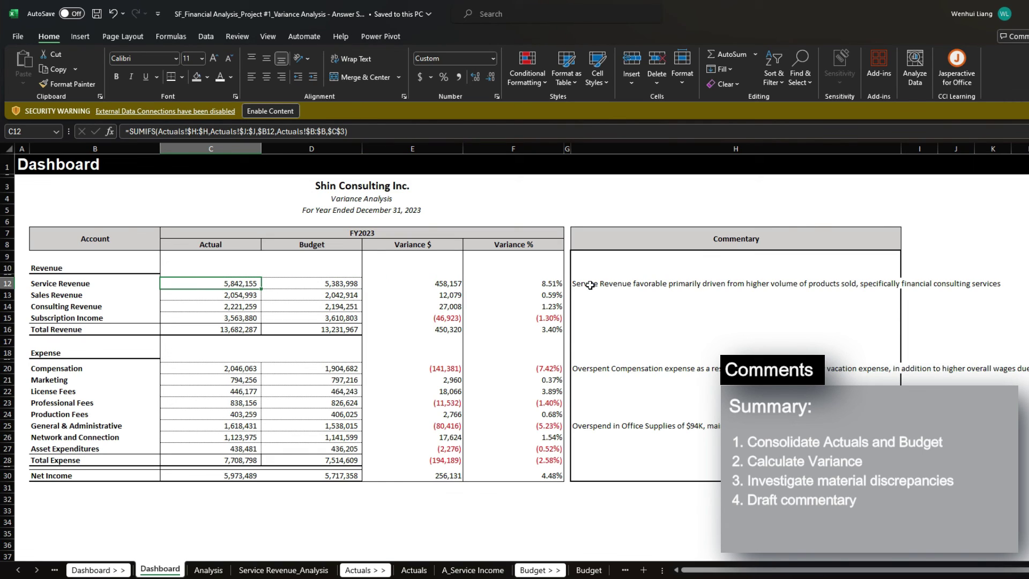
pyautogui.press('Right')
pyautogui.press('Right')
pyautogui.press('Right')
pyautogui.press('Right')
pyautogui.press('Right')
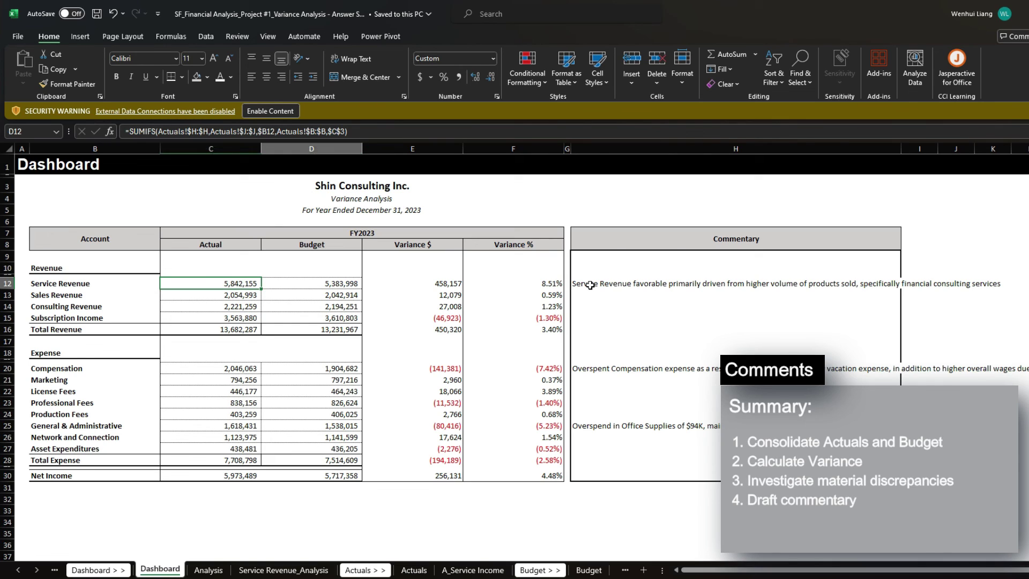